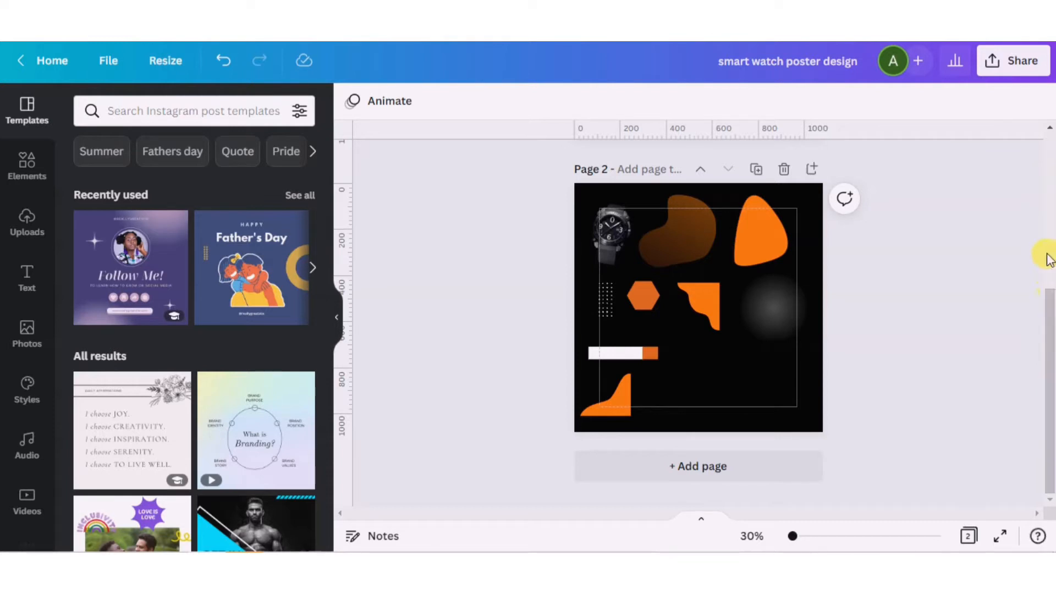
# - Add a new black page directly after the finished poster on page 1
pyautogui.moveTo(1047, 377); pyautogui.dragTo(1047, 142)
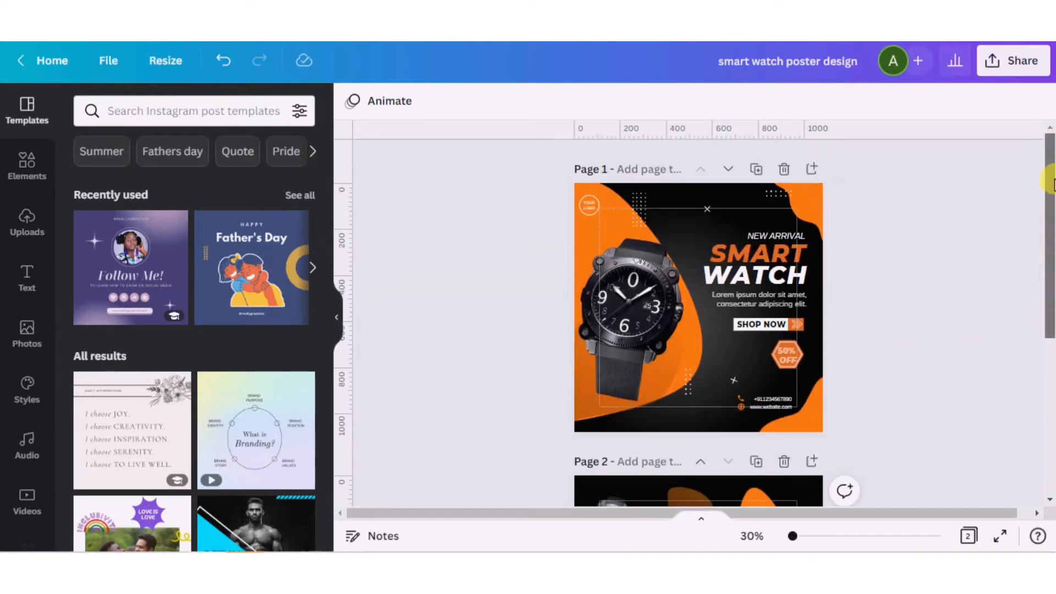
pyautogui.click(812, 169)
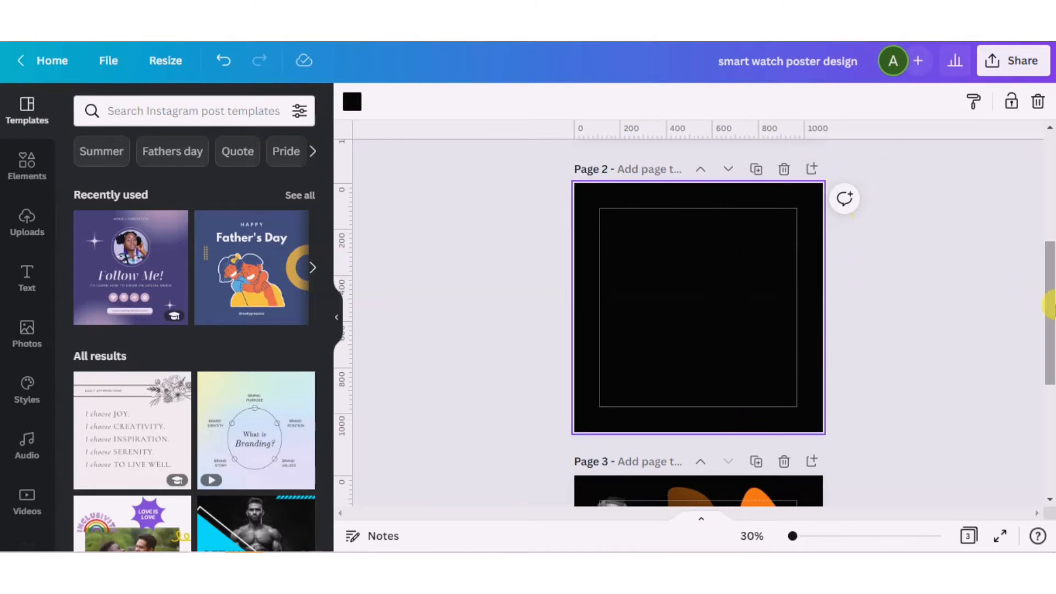
pyautogui.moveTo(1051, 346)
pyautogui.mouseDown()
pyautogui.moveTo(1049, 306)
pyautogui.moveTo(1049, 343)
pyautogui.mouseUp()
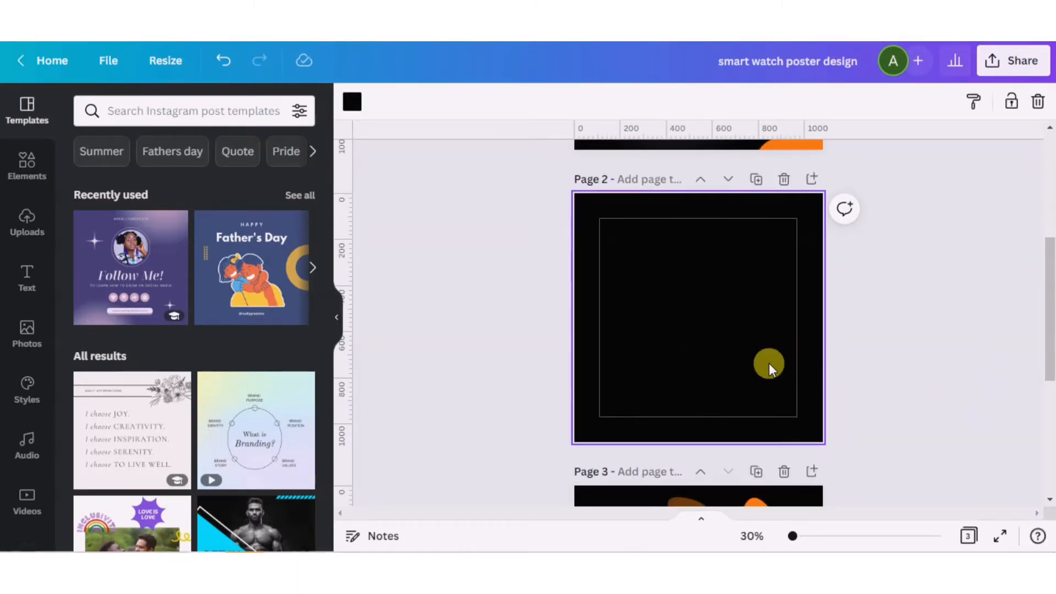
pyautogui.moveTo(1047, 330); pyautogui.dragTo(1048, 247)
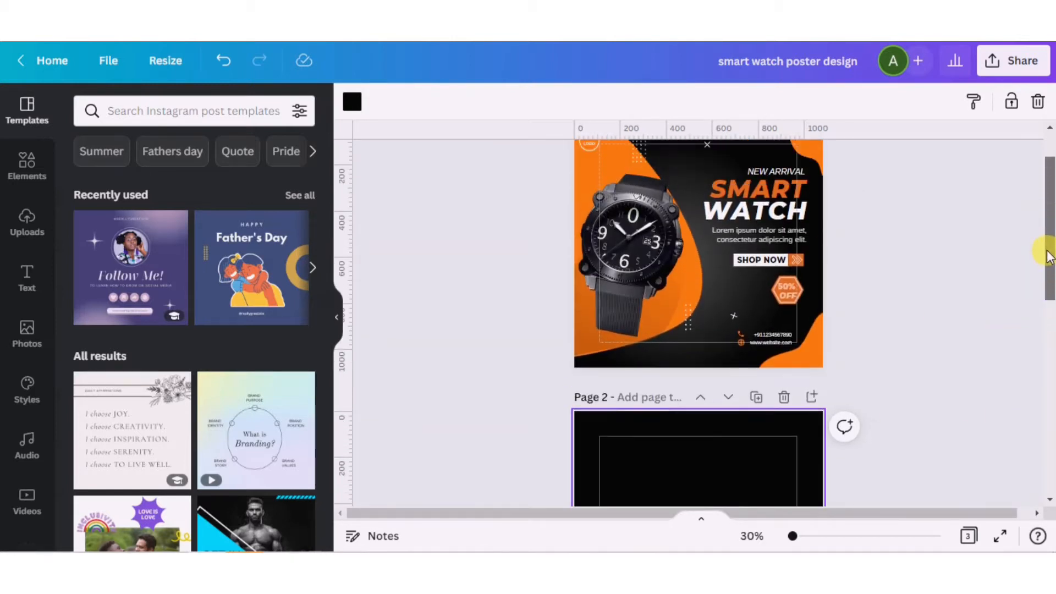
pyautogui.click(734, 282)
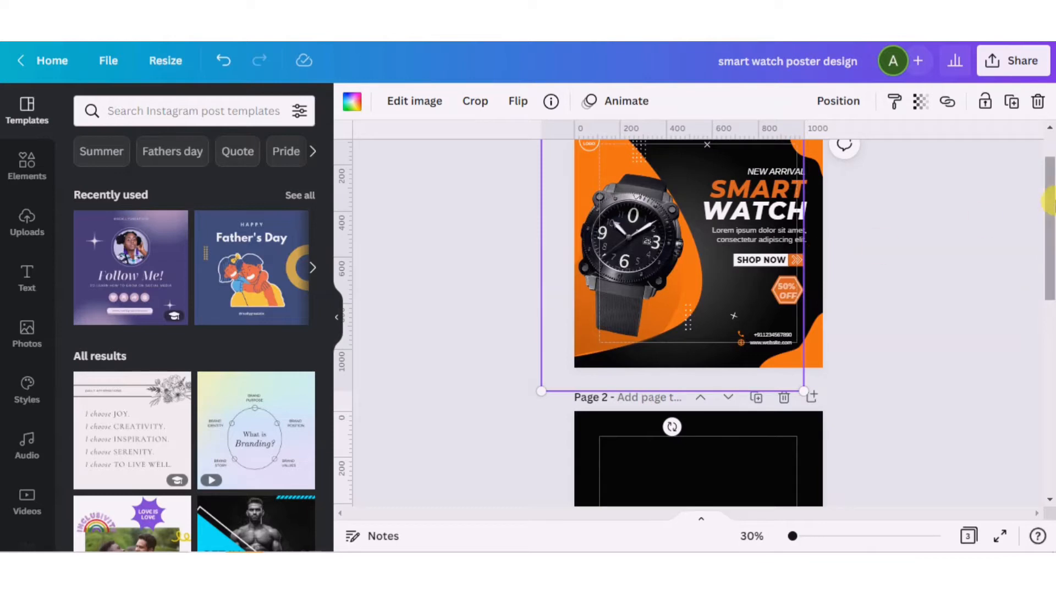
pyautogui.moveTo(1047, 220); pyautogui.dragTo(1047, 292)
# - Search the elements for "circle gradient" and insert the orange glowing circle on page 2
pyautogui.click(695, 341)
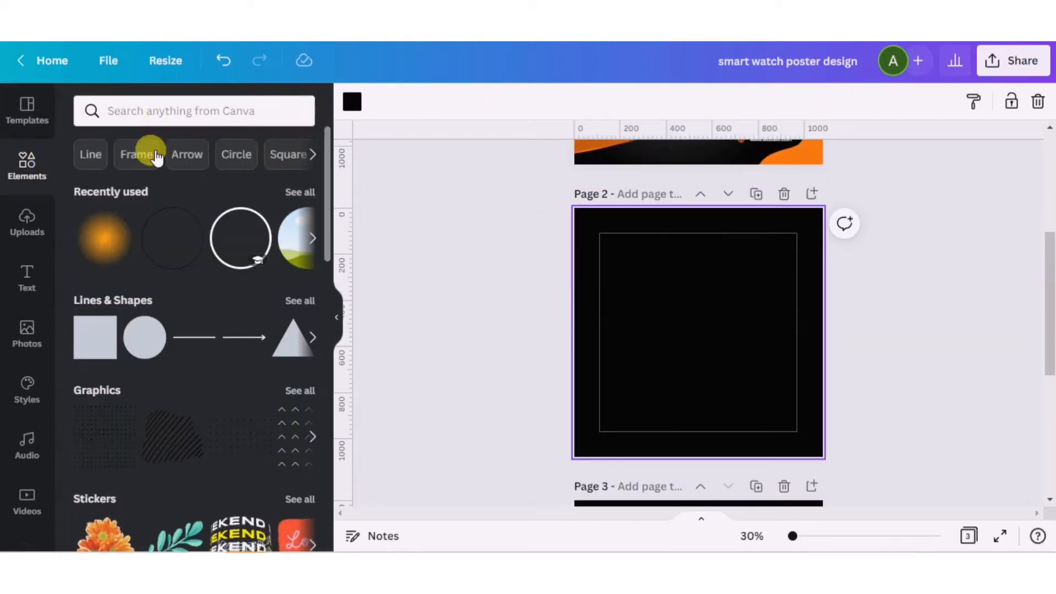
pyautogui.click(165, 113)
pyautogui.write('circl')
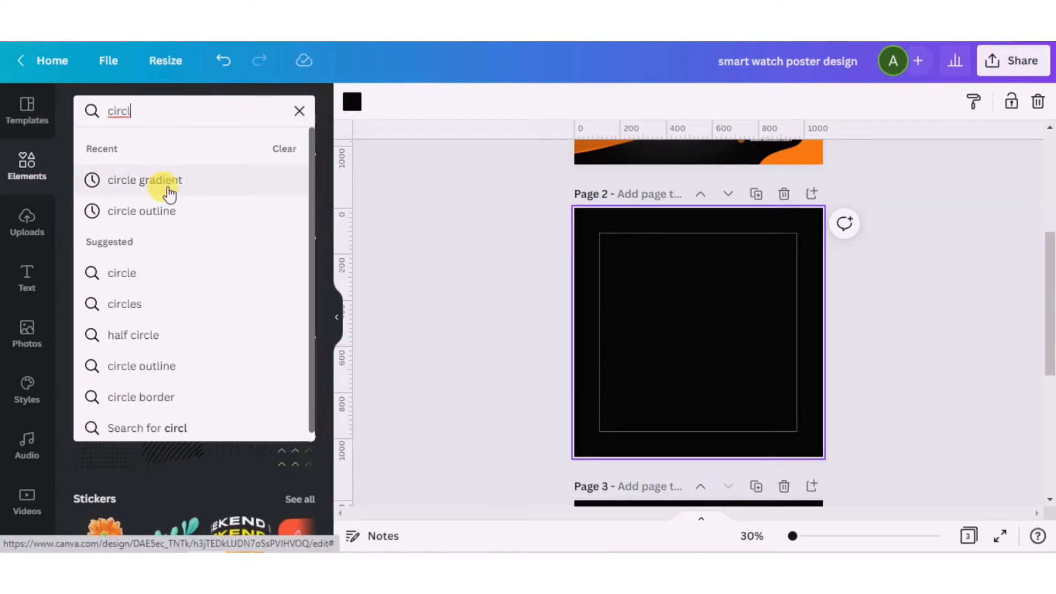
pyautogui.click(137, 181)
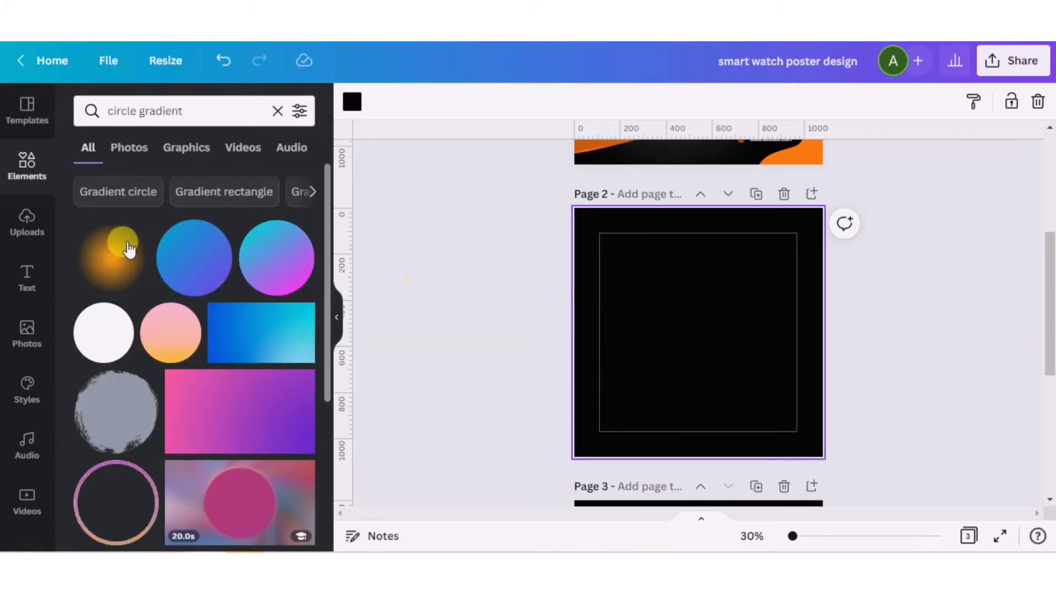
pyautogui.click(120, 253)
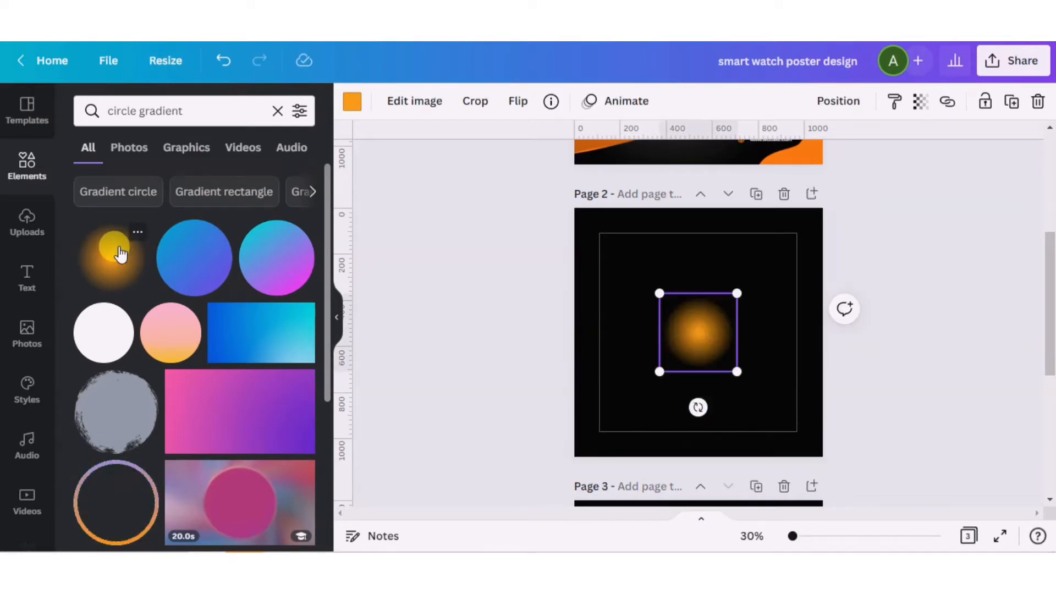
# - Enlarge the gradient circle on page 2 and recolour it white
pyautogui.moveTo(660, 293); pyautogui.dragTo(628, 262)
pyautogui.click(352, 105)
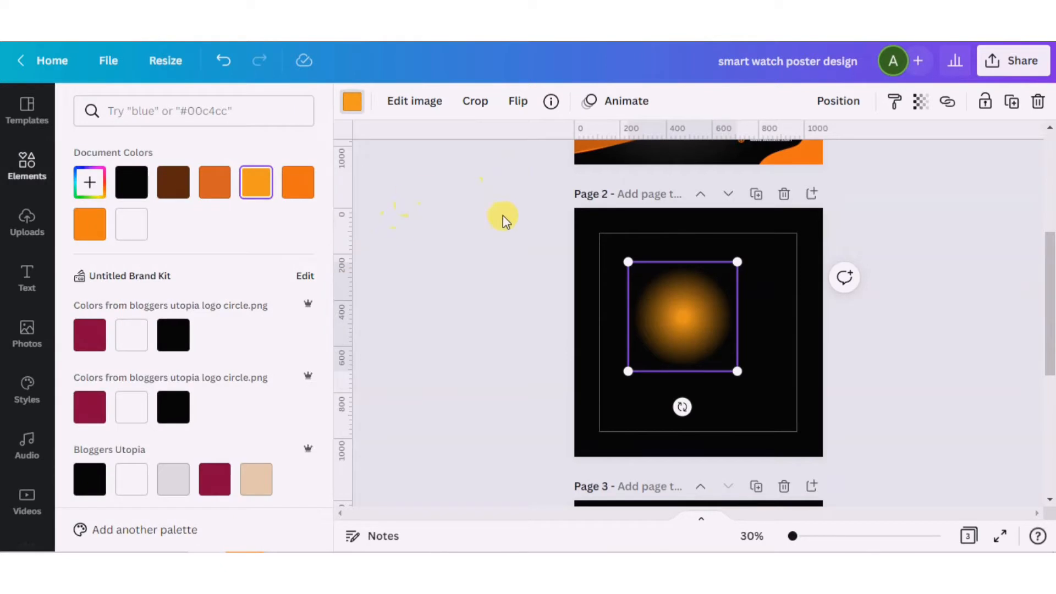
pyautogui.click(129, 341)
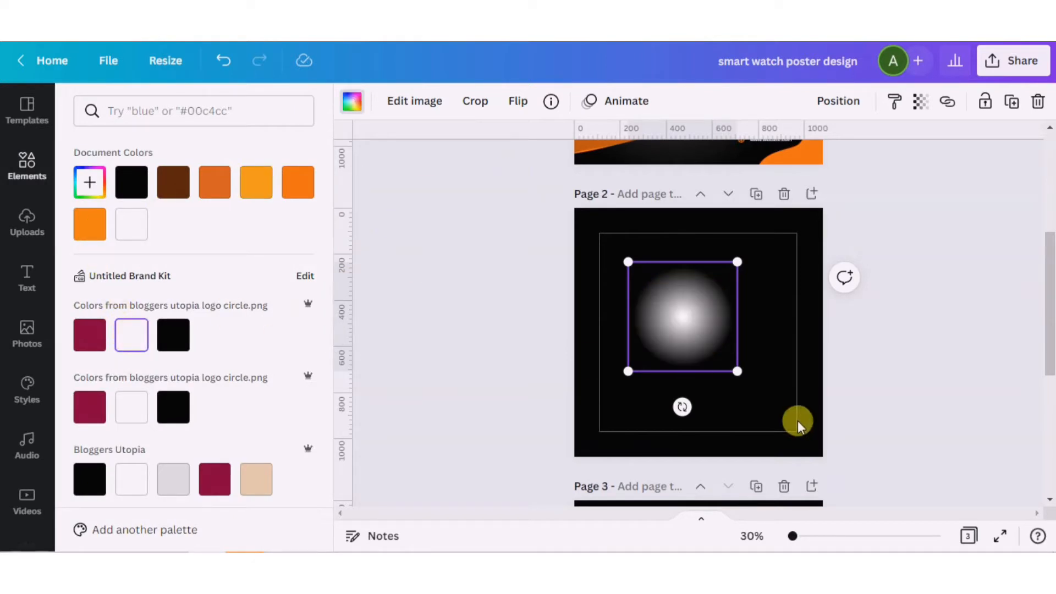
# - Scale up the white gradient circle until it nearly fills page 2 and centre it on the page
pyautogui.moveTo(737, 371); pyautogui.dragTo(813, 447)
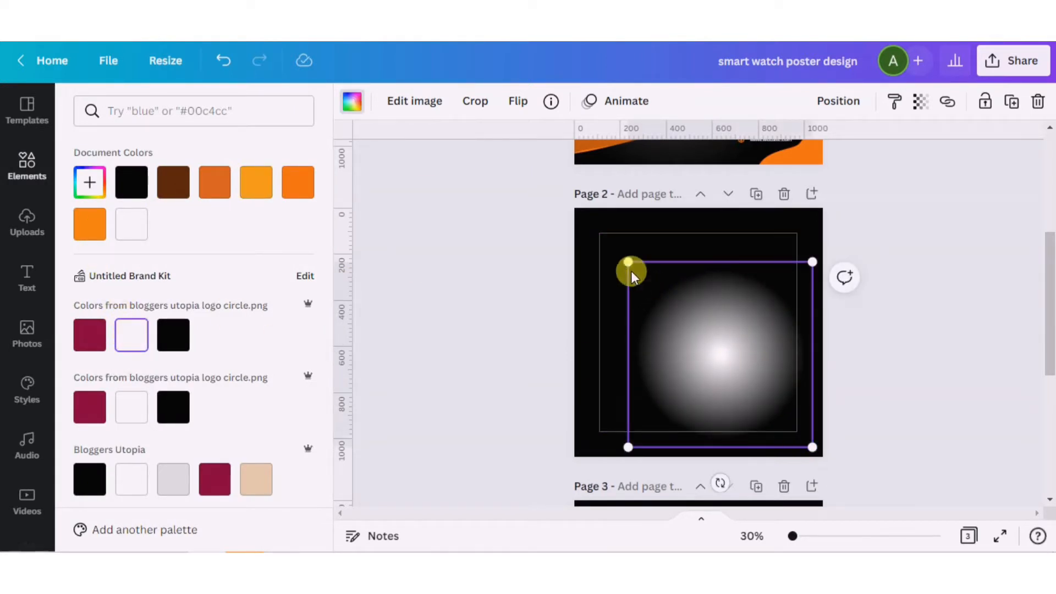
pyautogui.moveTo(626, 262); pyautogui.dragTo(599, 233)
pyautogui.moveTo(691, 324)
pyautogui.mouseDown()
pyautogui.moveTo(672, 306)
pyautogui.moveTo(681, 314)
pyautogui.mouseUp()
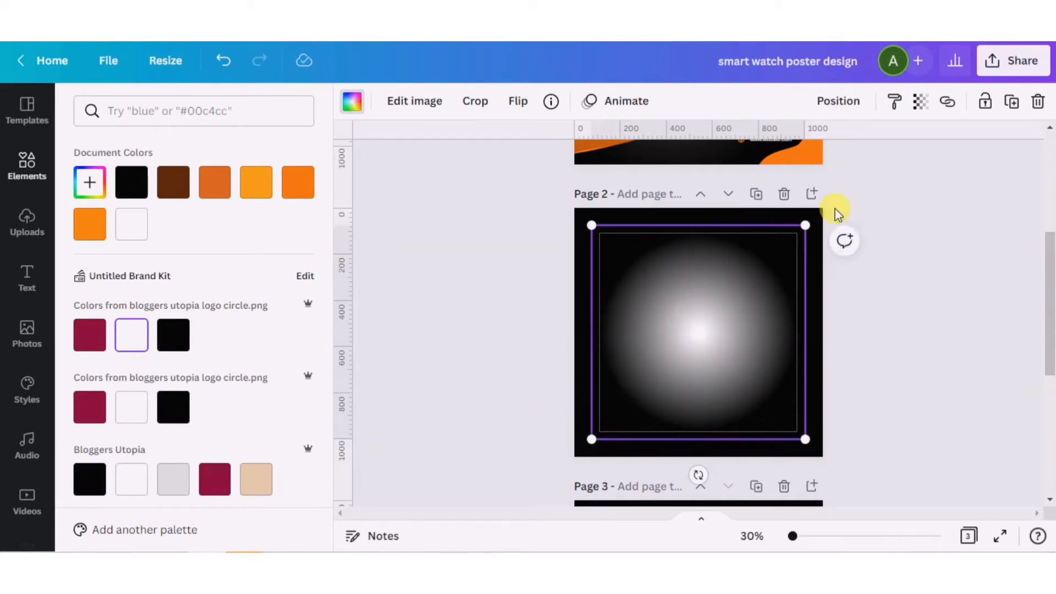
# - Set the white gradient circle's transparency to 49
pyautogui.click(916, 112)
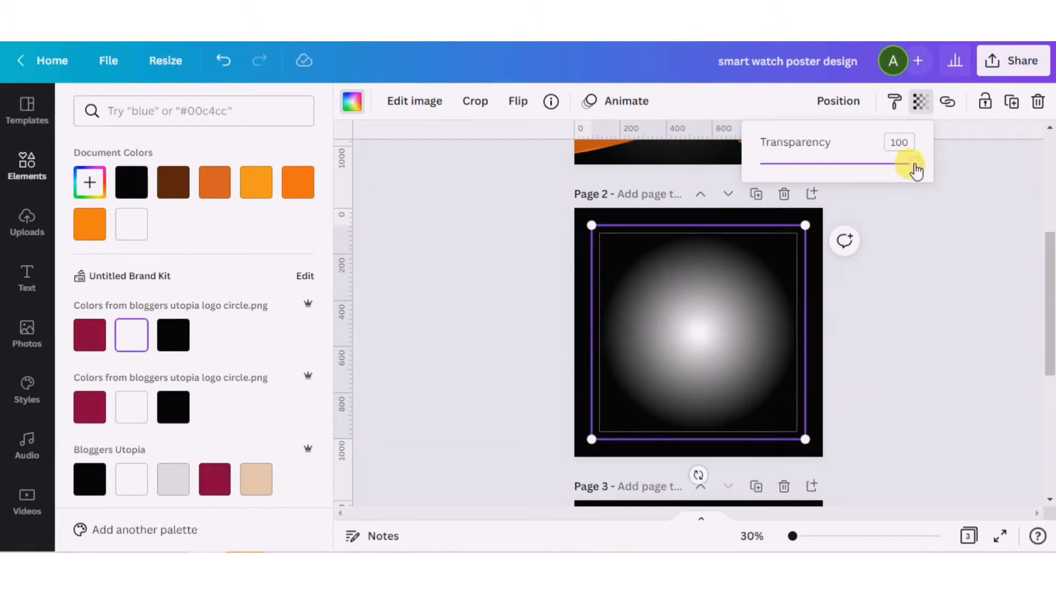
pyautogui.moveTo(916, 170); pyautogui.dragTo(846, 173)
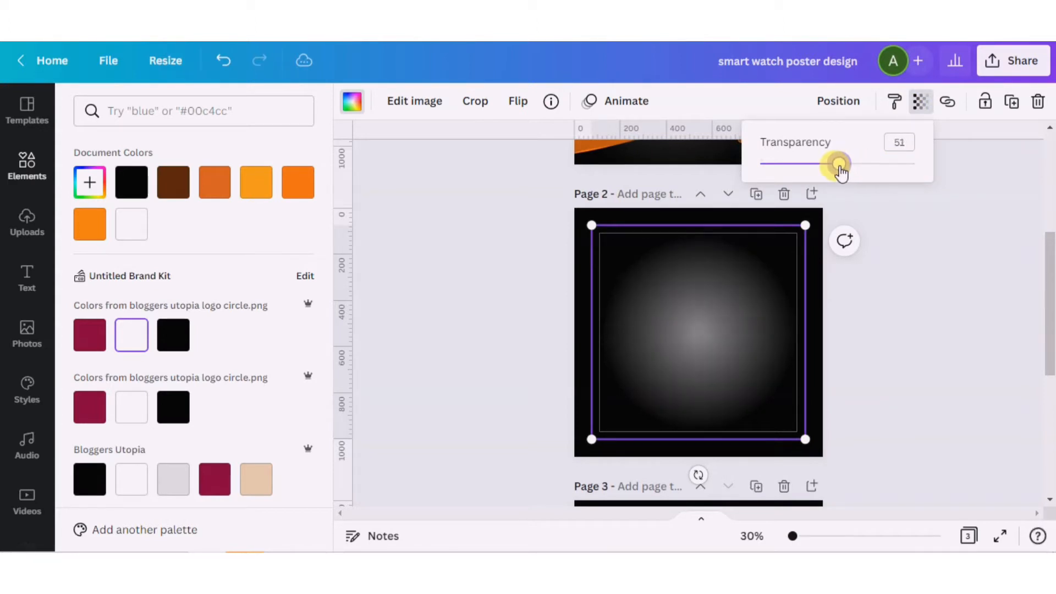
pyautogui.moveTo(835, 174); pyautogui.dragTo(842, 175)
pyautogui.click(881, 215)
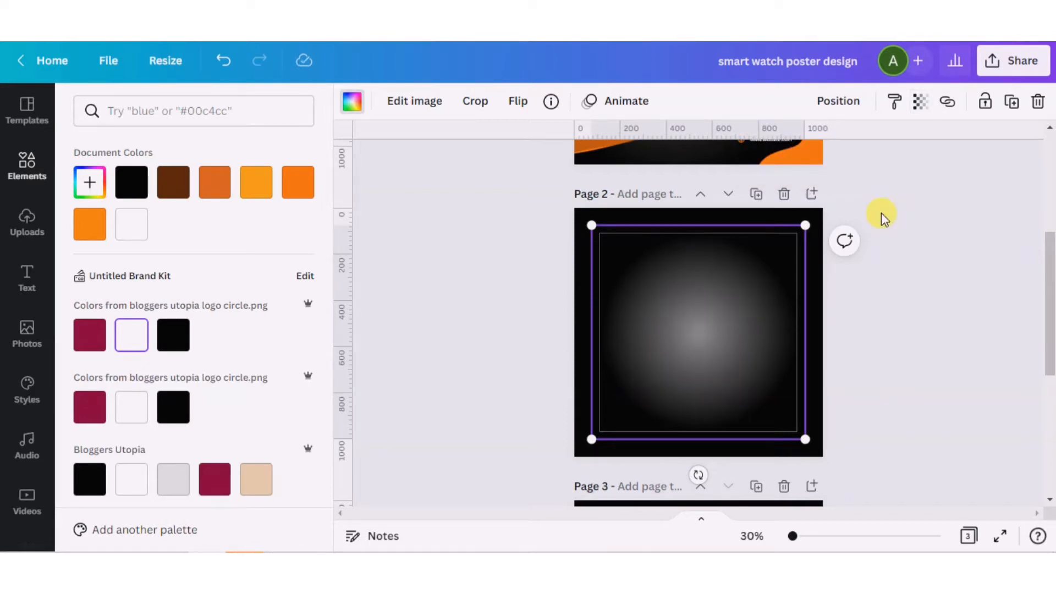
pyautogui.click(920, 115)
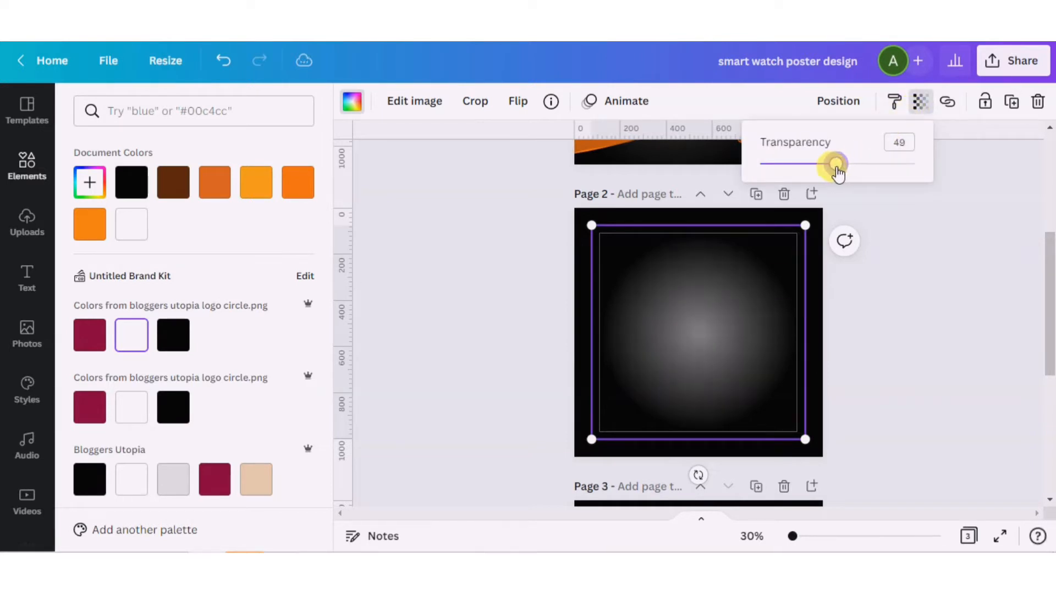
# - Enlarge the faded gradient circle slightly and centre it again on page 2
pyautogui.moveTo(806, 439); pyautogui.dragTo(812, 445)
pyautogui.moveTo(714, 333); pyautogui.dragTo(707, 325)
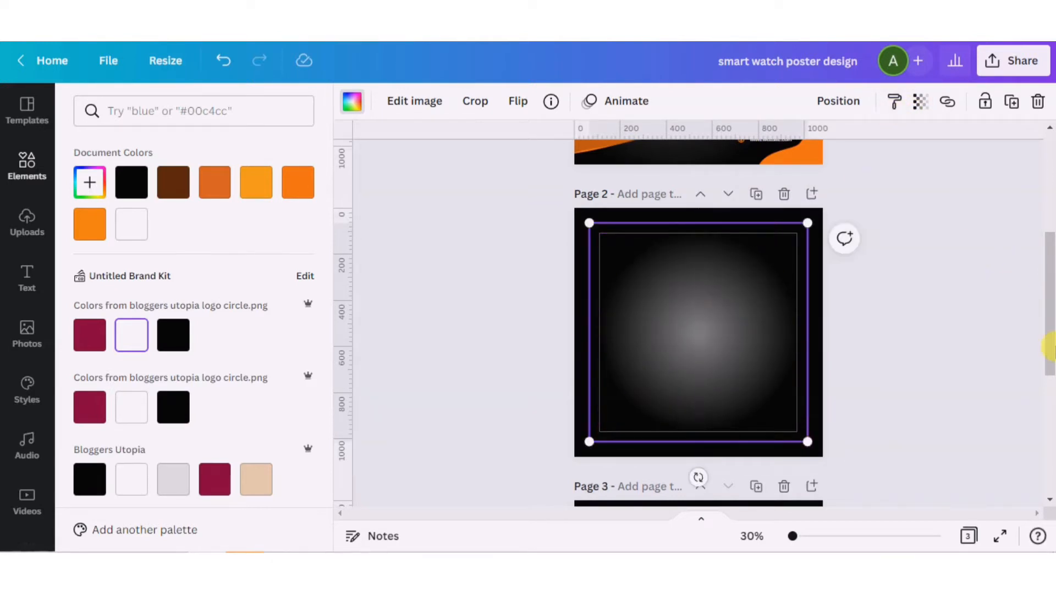
pyautogui.moveTo(1052, 351); pyautogui.dragTo(1051, 308)
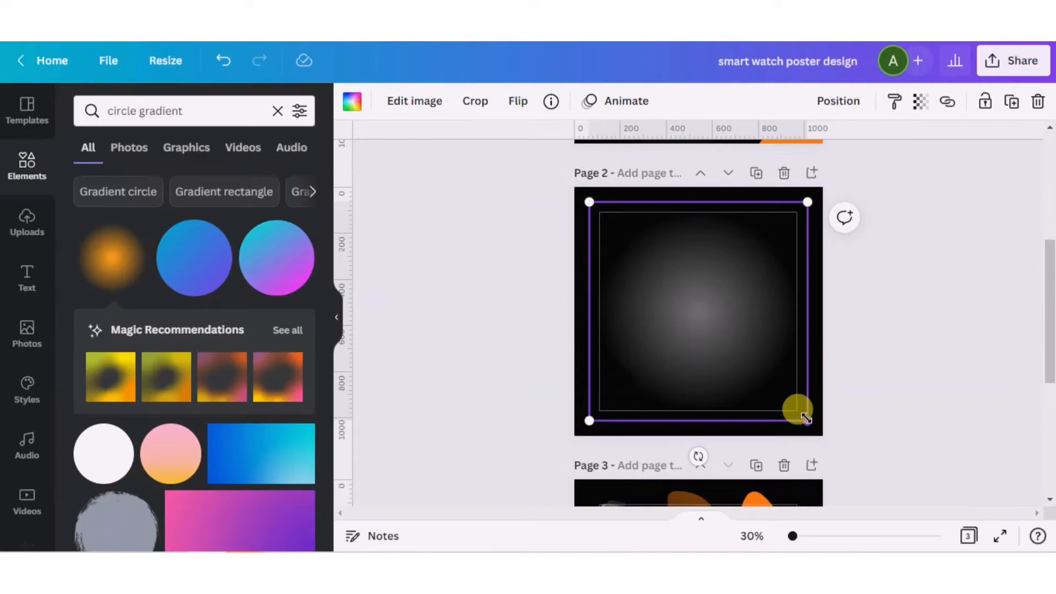
pyautogui.moveTo(806, 420); pyautogui.dragTo(815, 426)
pyautogui.moveTo(695, 314); pyautogui.dragTo(682, 300)
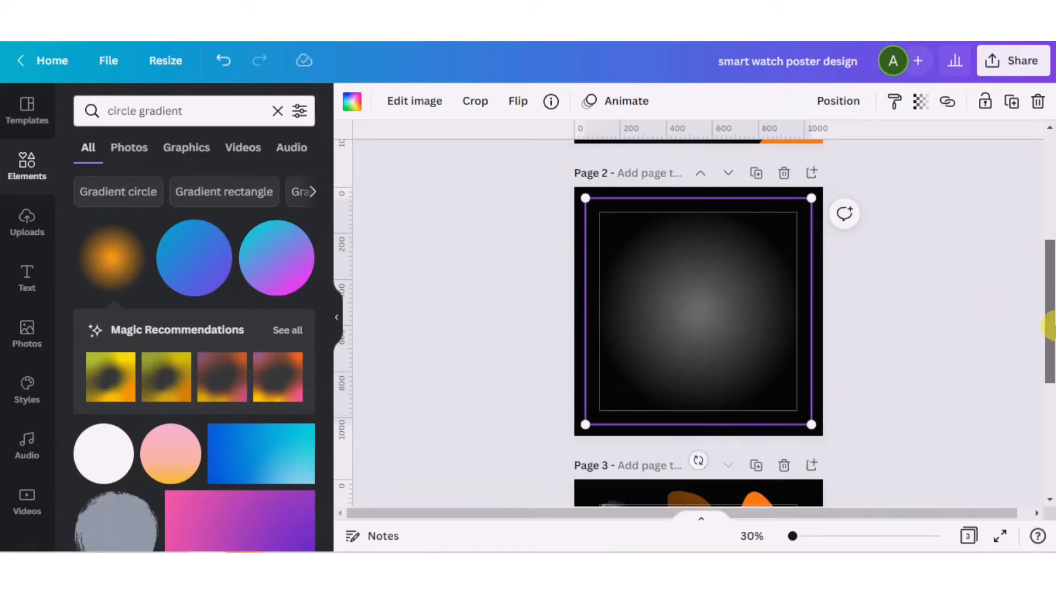
# - Check the orange shape behind the watch on page 1, and search the elements for "abstract shape"
pyautogui.moveTo(1051, 327); pyautogui.dragTo(1048, 223)
pyautogui.click(530, 224)
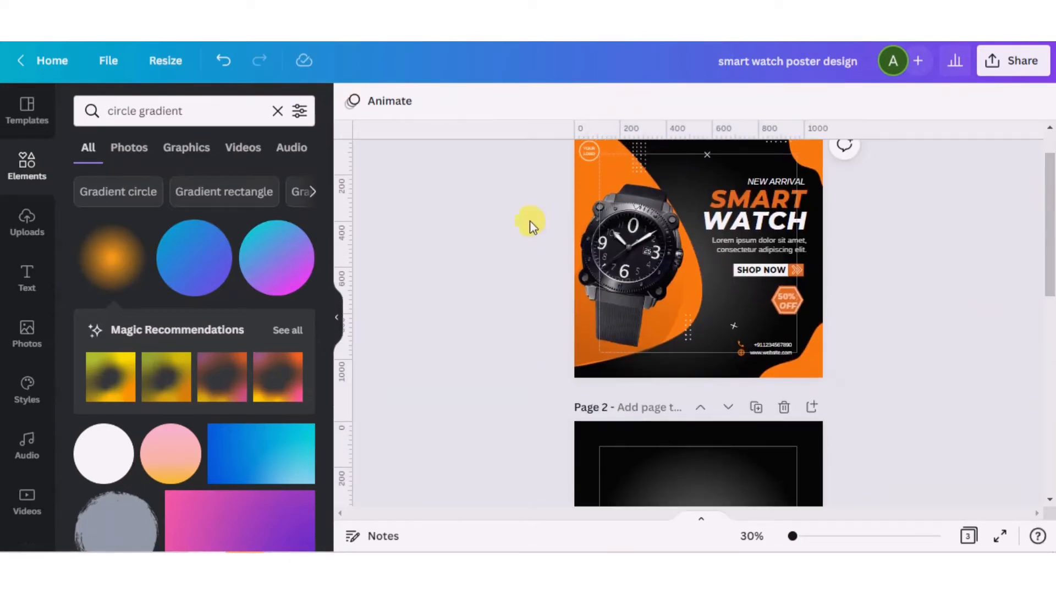
pyautogui.click(592, 178)
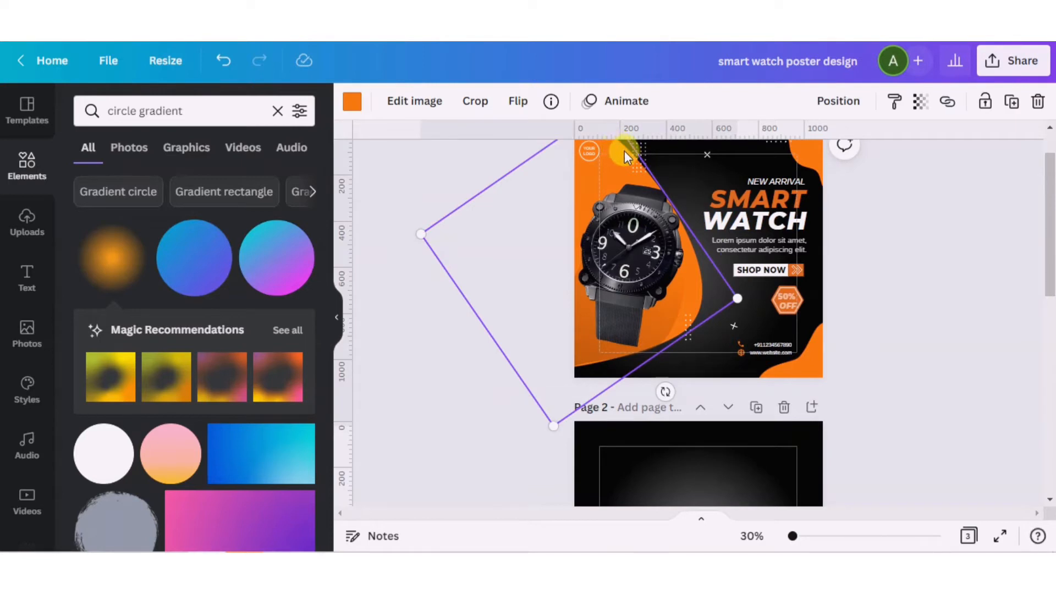
pyautogui.moveTo(1050, 258); pyautogui.dragTo(1049, 317)
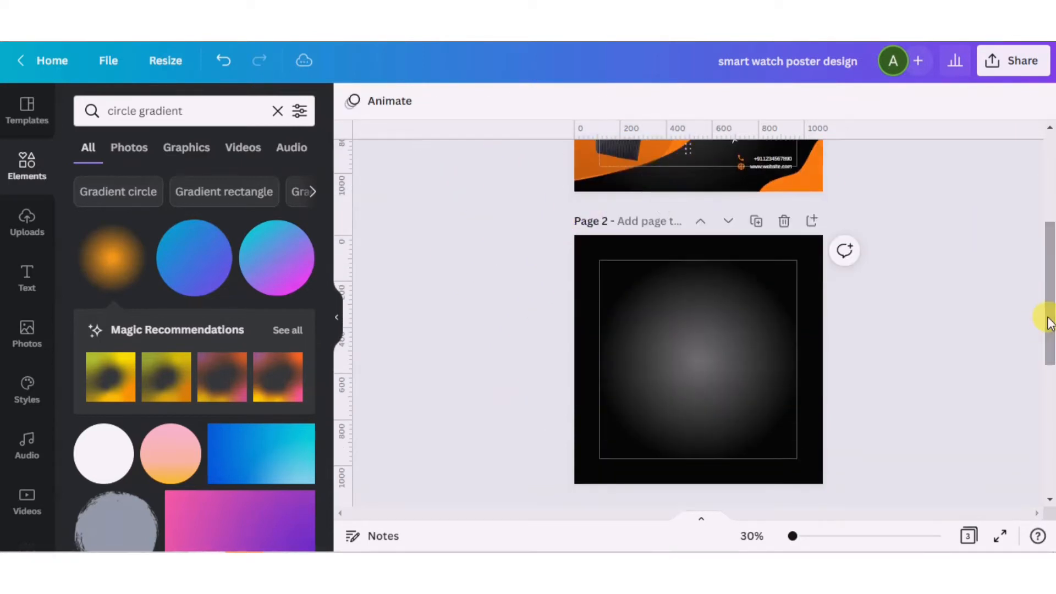
pyautogui.click(592, 304)
pyautogui.doubleClick(220, 101)
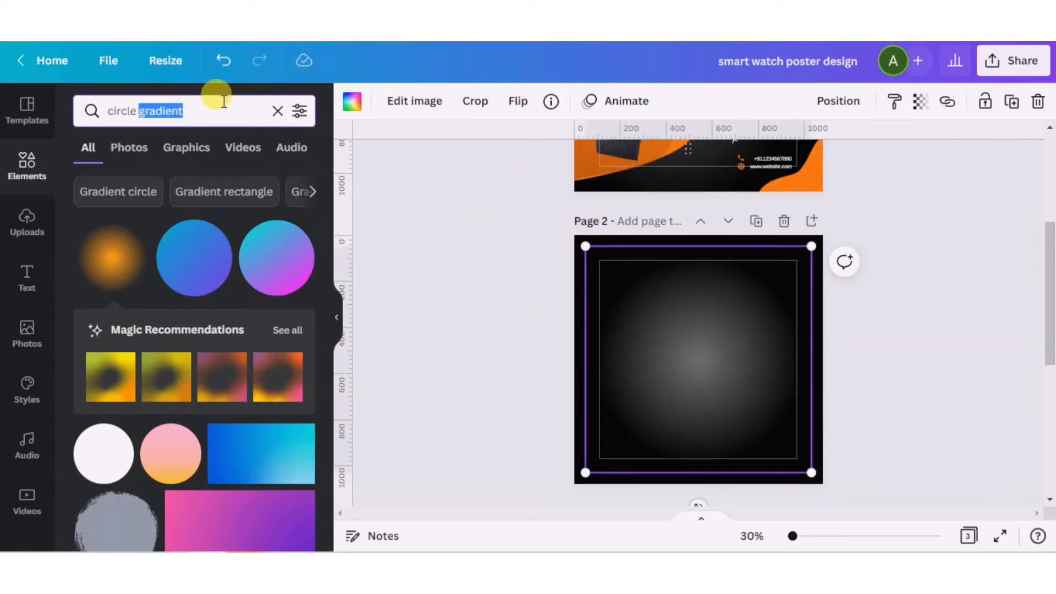
pyautogui.press('BackSpace')
pyautogui.press('BackSpace')
pyautogui.press('BackSpace')
pyautogui.press('BackSpace')
pyautogui.press('BackSpace')
pyautogui.press('BackSpace')
pyautogui.press('BackSpace')
pyautogui.press('BackSpace')
pyautogui.write('abstract')
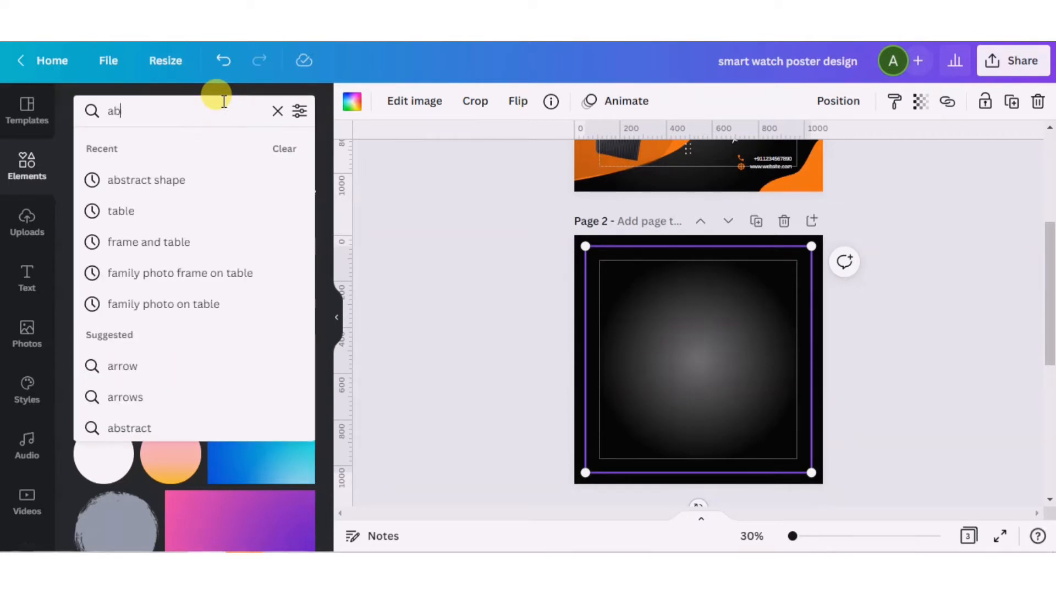
pyautogui.click(189, 181)
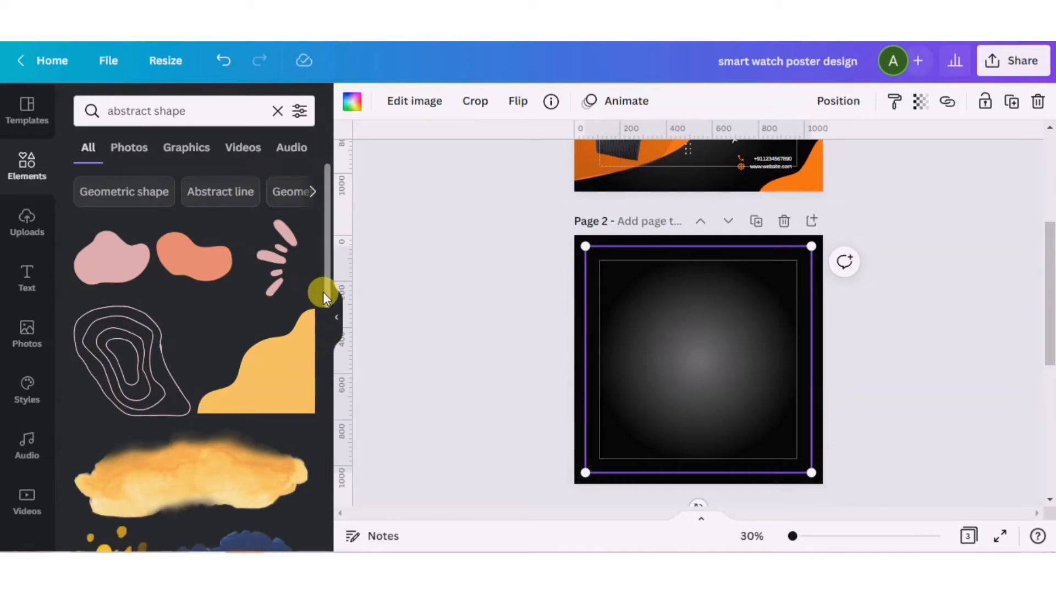
# - Limit the abstract shape results to graphics and look through the available shapes
pyautogui.moveTo(328, 295); pyautogui.dragTo(330, 312)
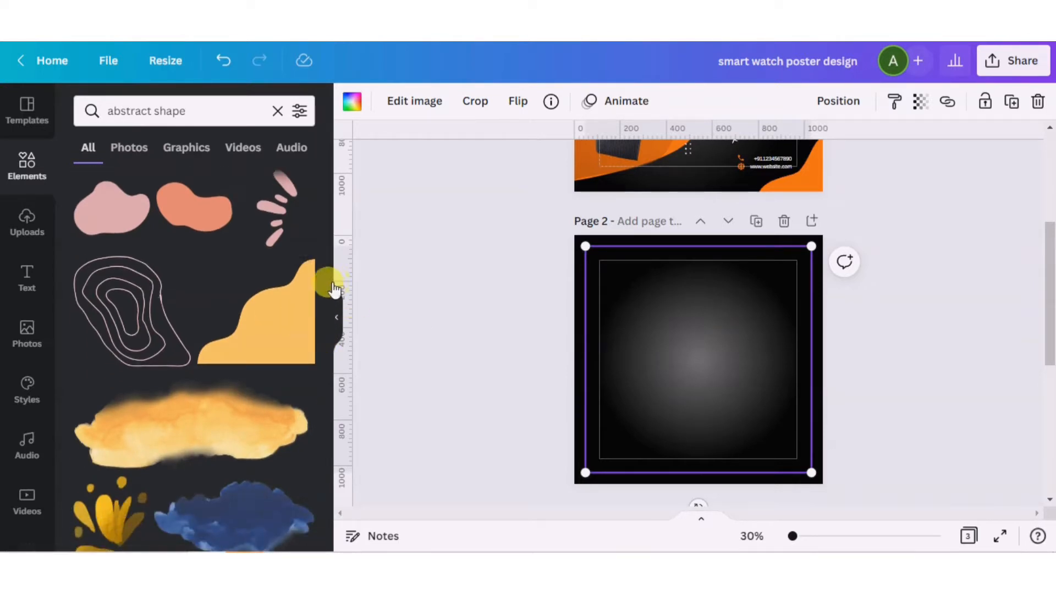
pyautogui.click(185, 149)
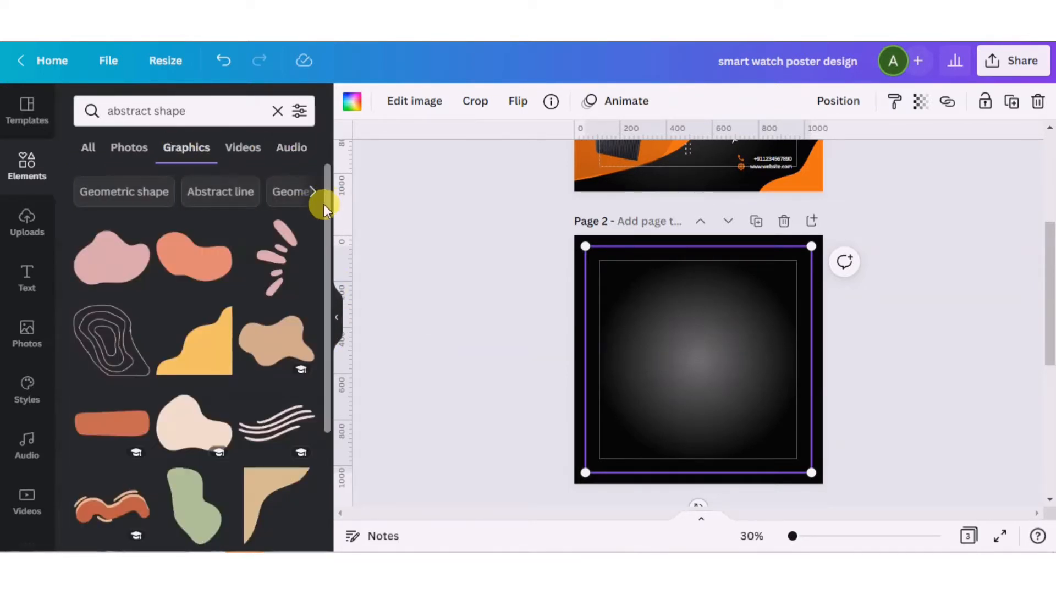
pyautogui.scroll(-2, 244, 260)
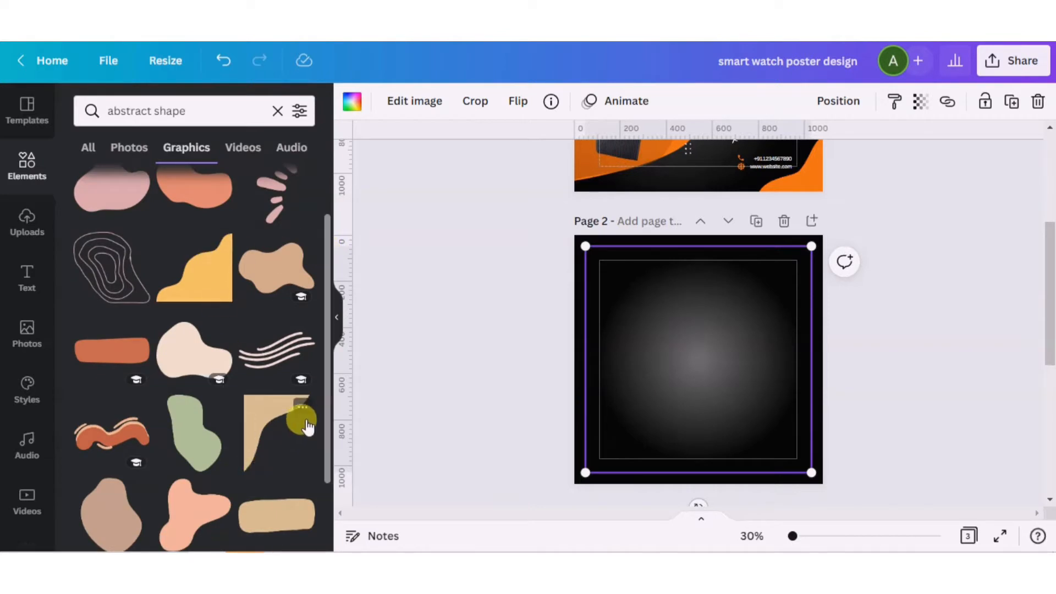
pyautogui.moveTo(325, 365); pyautogui.dragTo(327, 533)
pyautogui.scroll(-2, 319, 406)
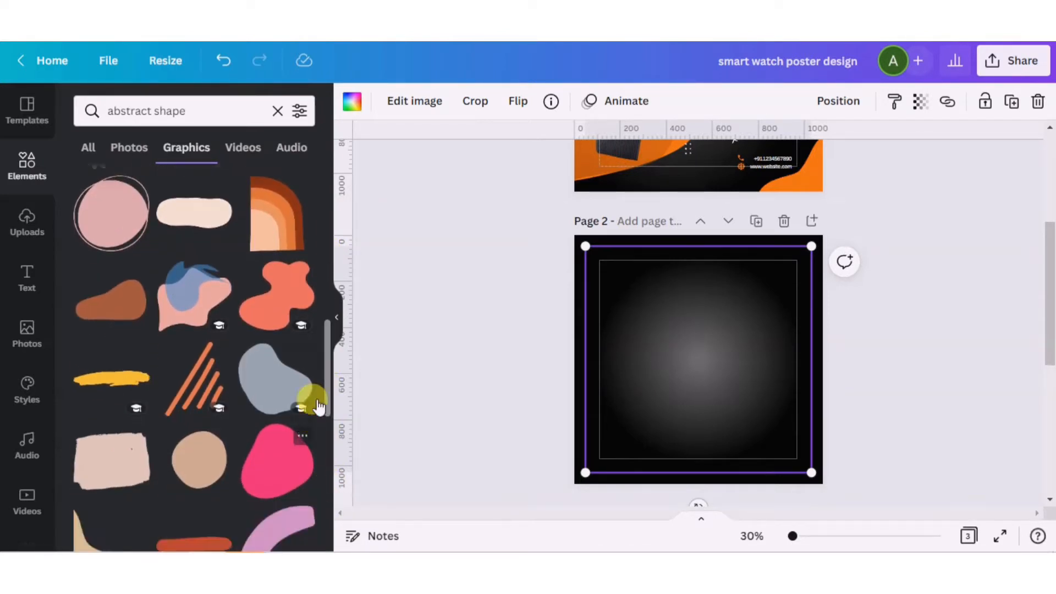
pyautogui.moveTo(328, 386); pyautogui.dragTo(340, 108)
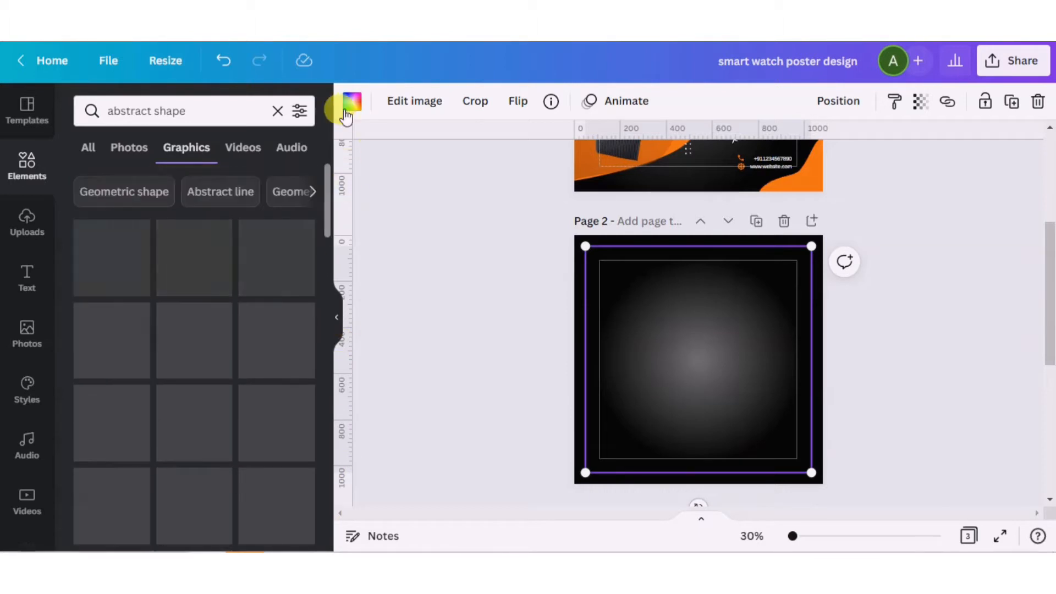
# - Copy the rounded orange shape beside the brown blob on page 3 and paste it onto page 2
pyautogui.click(553, 379)
pyautogui.moveTo(1047, 342); pyautogui.dragTo(1046, 436)
pyautogui.click(759, 341)
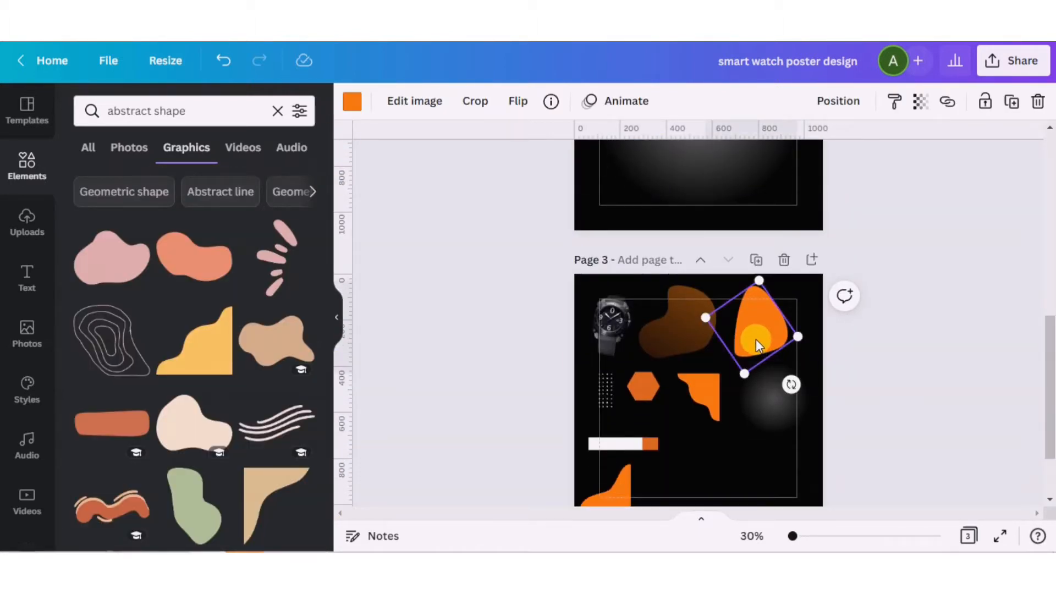
pyautogui.moveTo(329, 185); pyautogui.dragTo(390, 69)
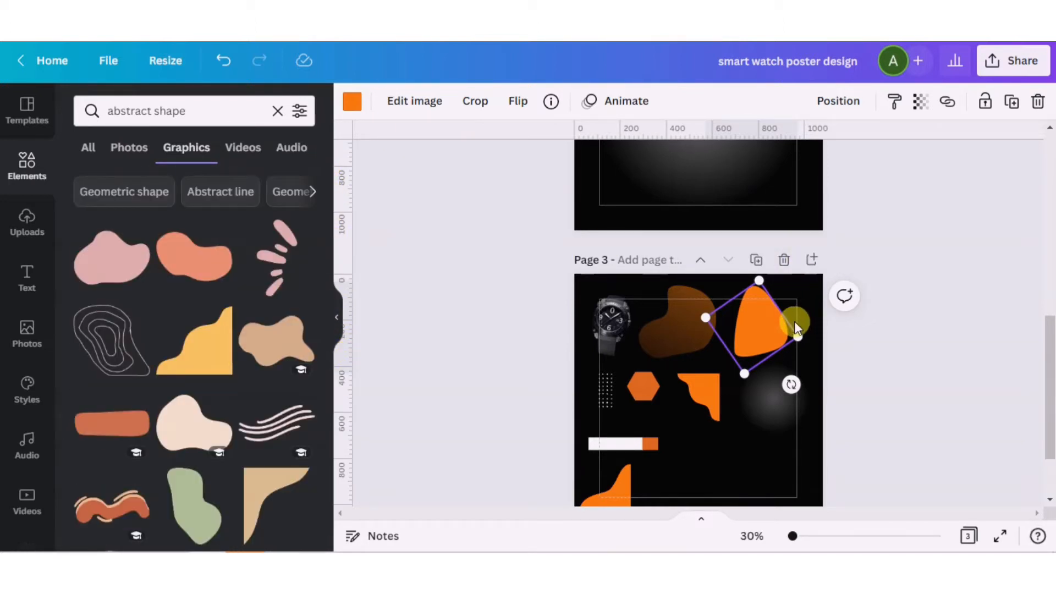
pyautogui.moveTo(1049, 361); pyautogui.dragTo(1049, 256)
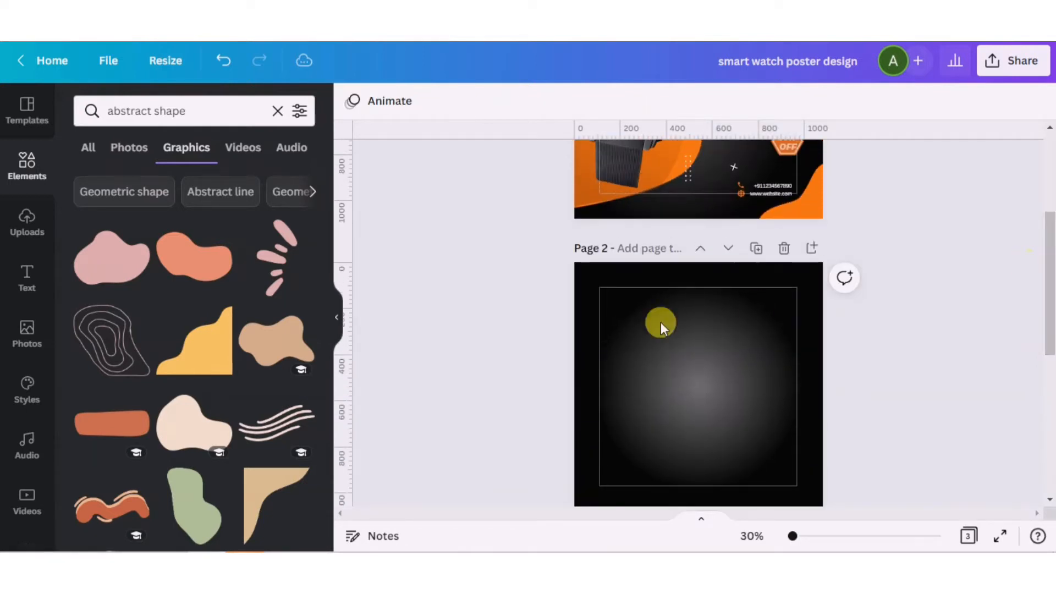
pyautogui.click(576, 299)
pyautogui.hotkey('ctrl', 'v')
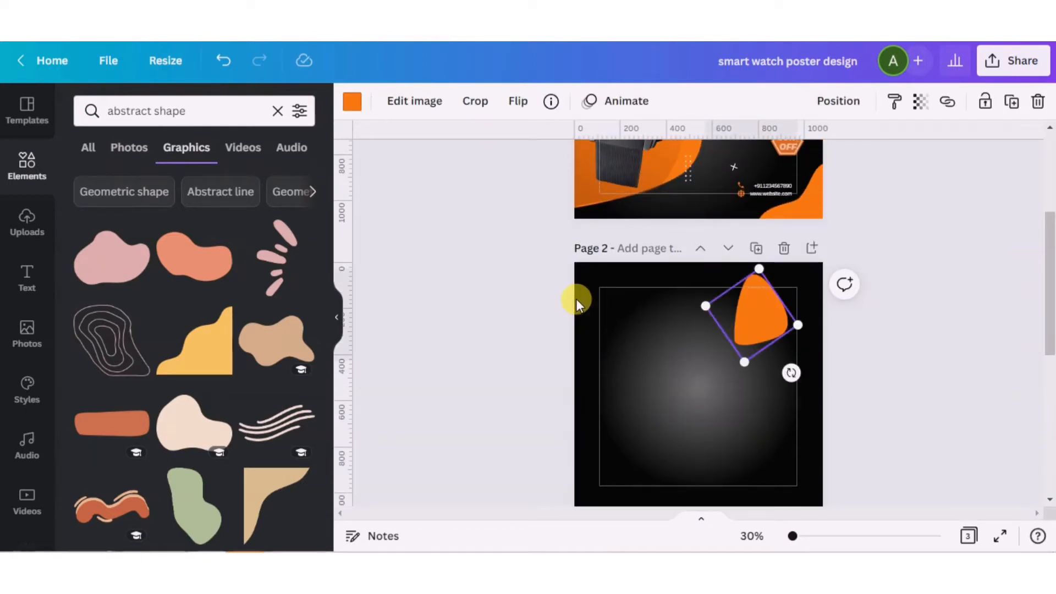
# - Enlarge the rounded orange shape and place it over the left side of page 2, partly off the page
pyautogui.moveTo(746, 363); pyautogui.dragTo(691, 537)
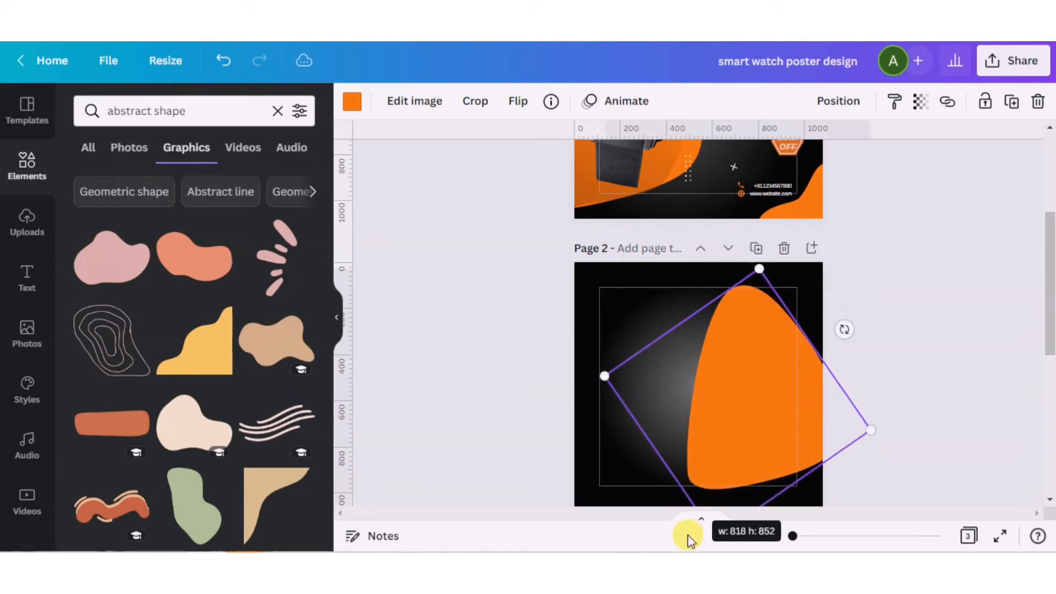
pyautogui.moveTo(653, 418); pyautogui.dragTo(652, 420)
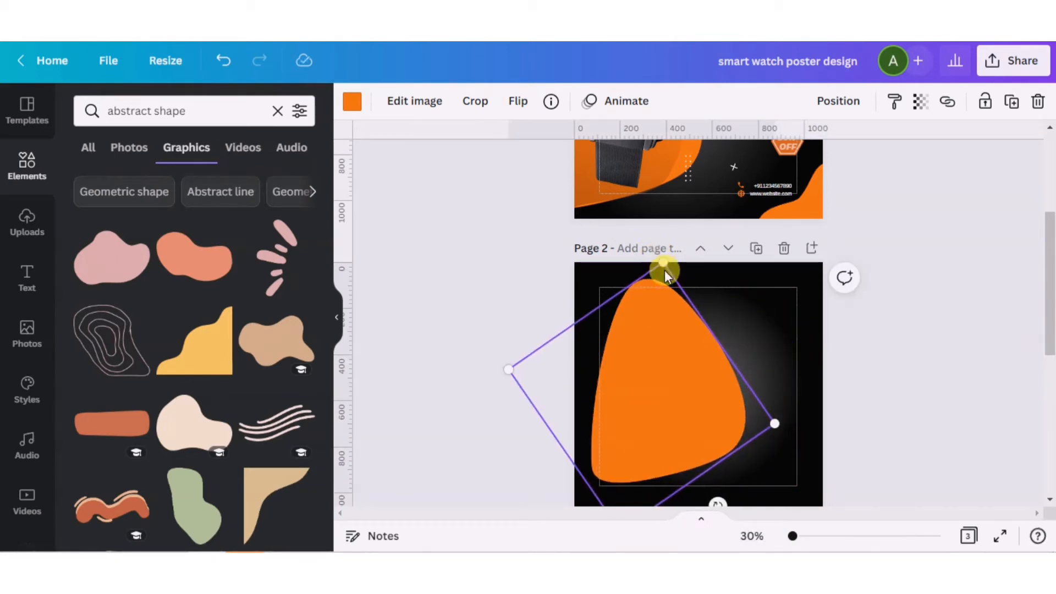
pyautogui.moveTo(665, 275); pyautogui.dragTo(682, 161)
pyautogui.moveTo(651, 413); pyautogui.dragTo(601, 455)
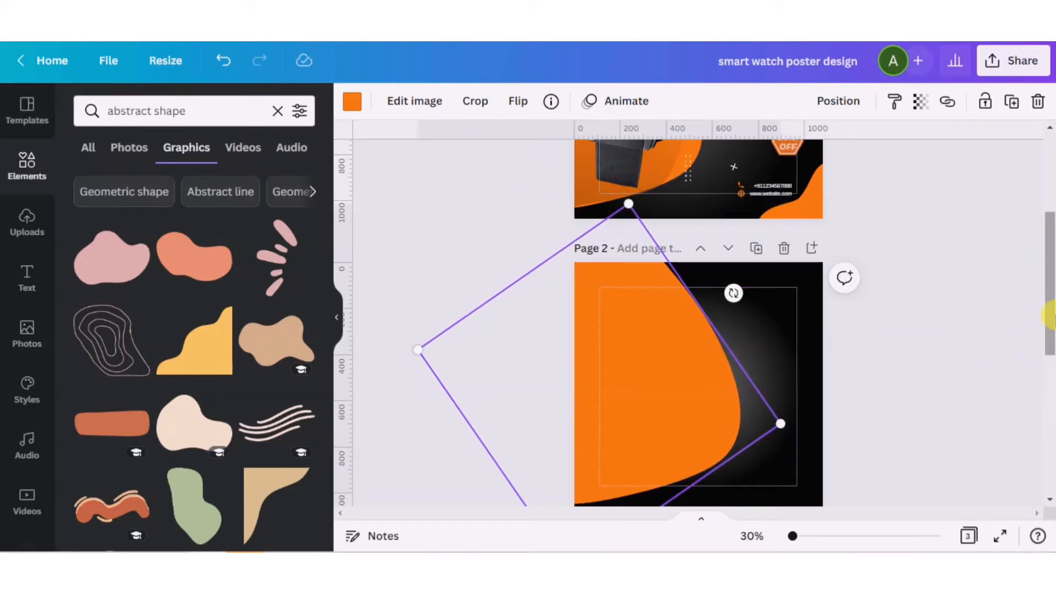
pyautogui.scroll(-1, 729, 327)
pyautogui.click(730, 327)
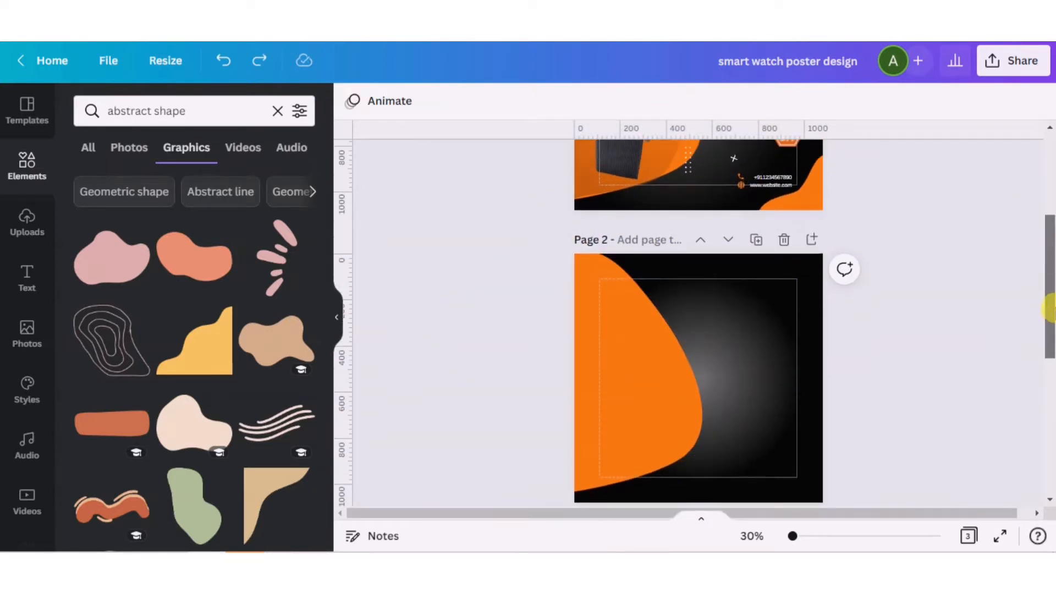
pyautogui.moveTo(1049, 306); pyautogui.dragTo(1049, 277)
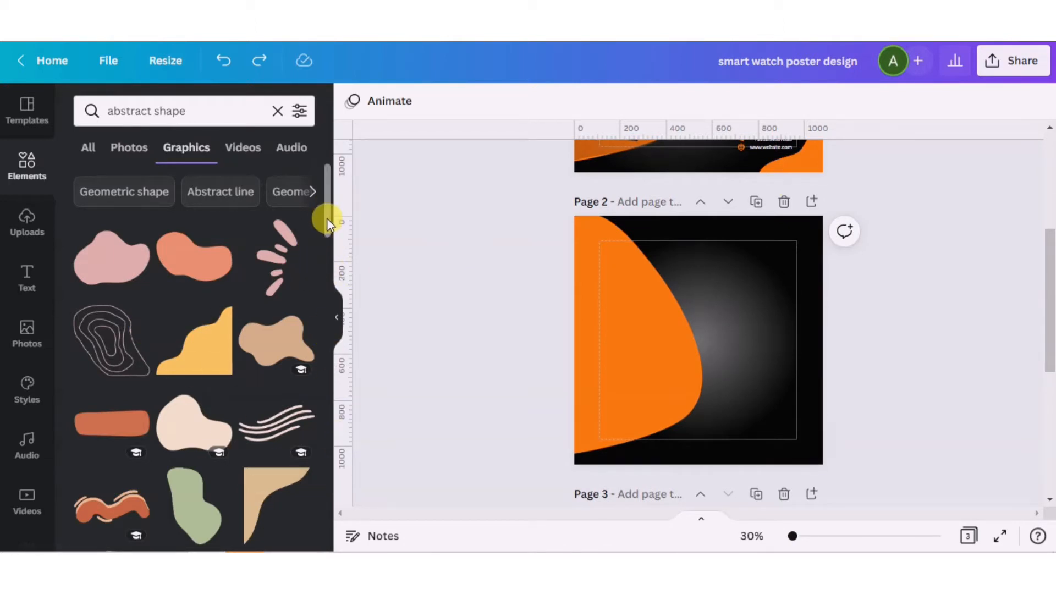
# - Add the yellow wavy corner shape from the abstract shape graphics to page 2 and recolour it with the document's bright orange
pyautogui.moveTo(327, 218); pyautogui.dragTo(348, 213)
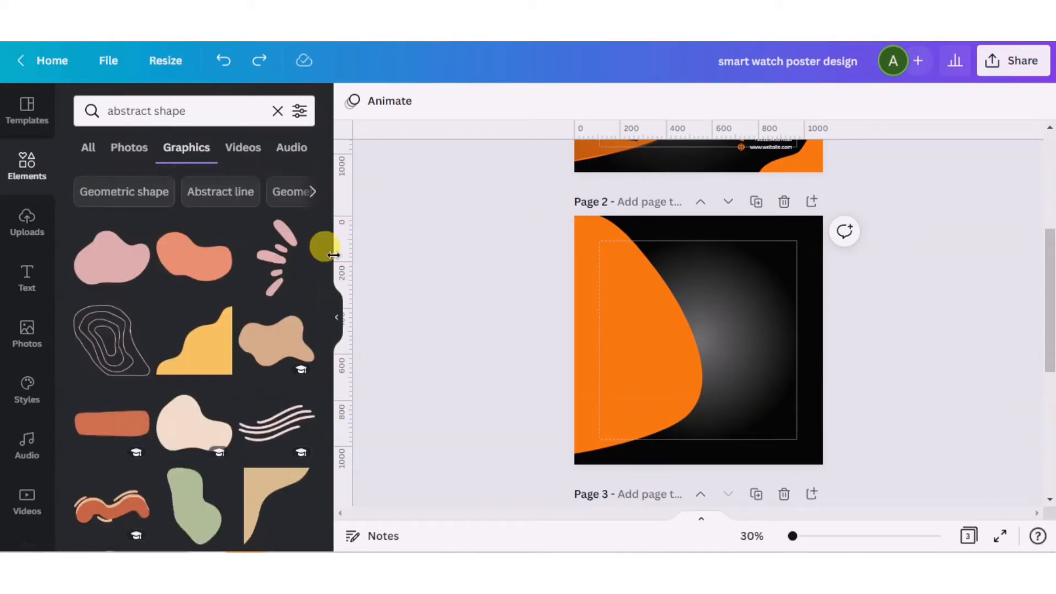
pyautogui.click(204, 355)
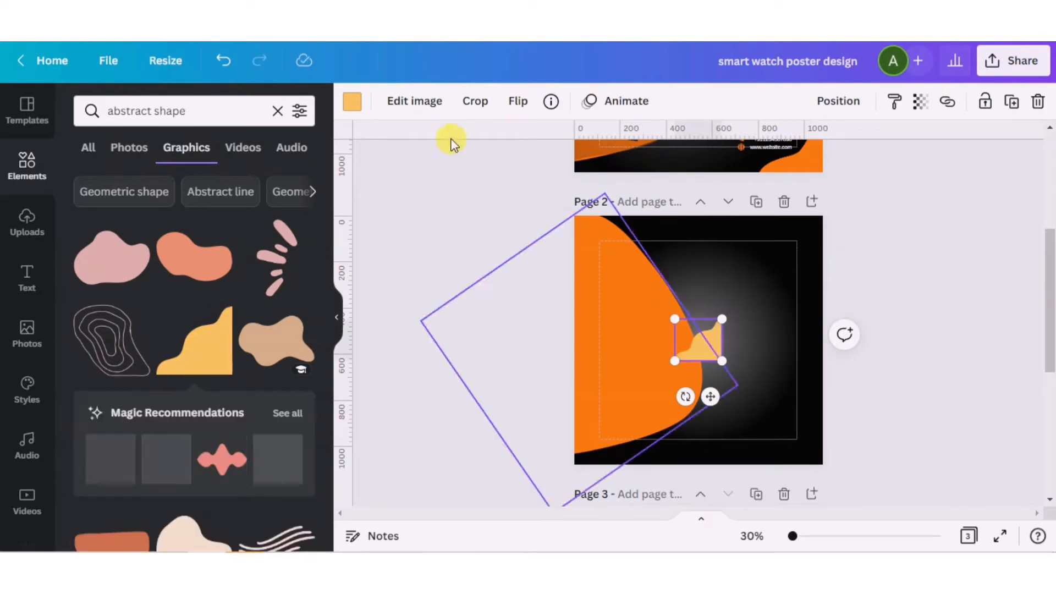
pyautogui.click(351, 101)
pyautogui.click(256, 190)
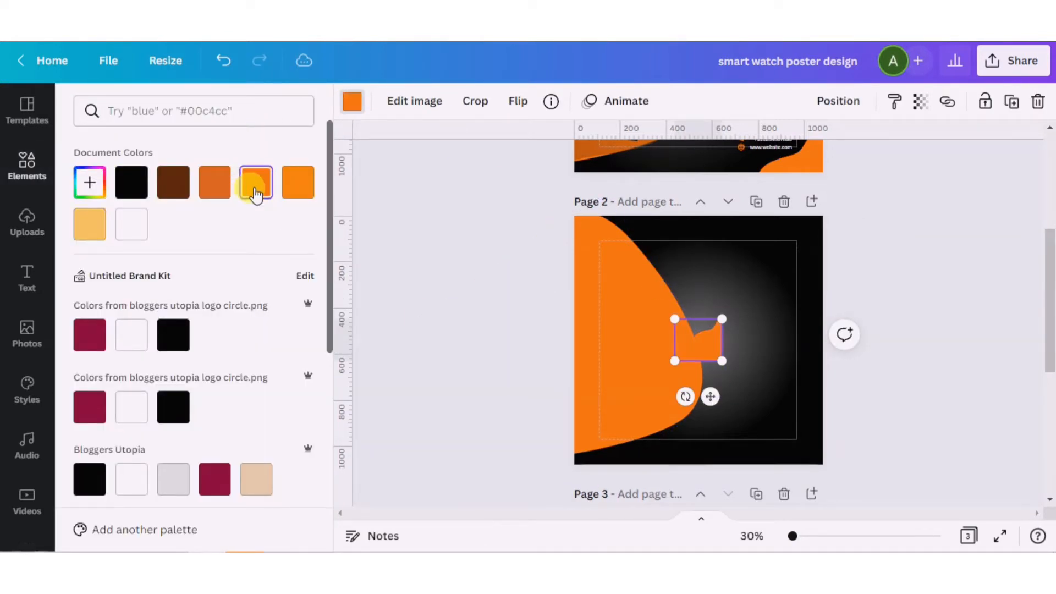
# - Rotate and enlarge the wavy orange shape, and fit it into the top-right corner of page 2 to match page 1
pyautogui.moveTo(709, 392); pyautogui.dragTo(833, 302)
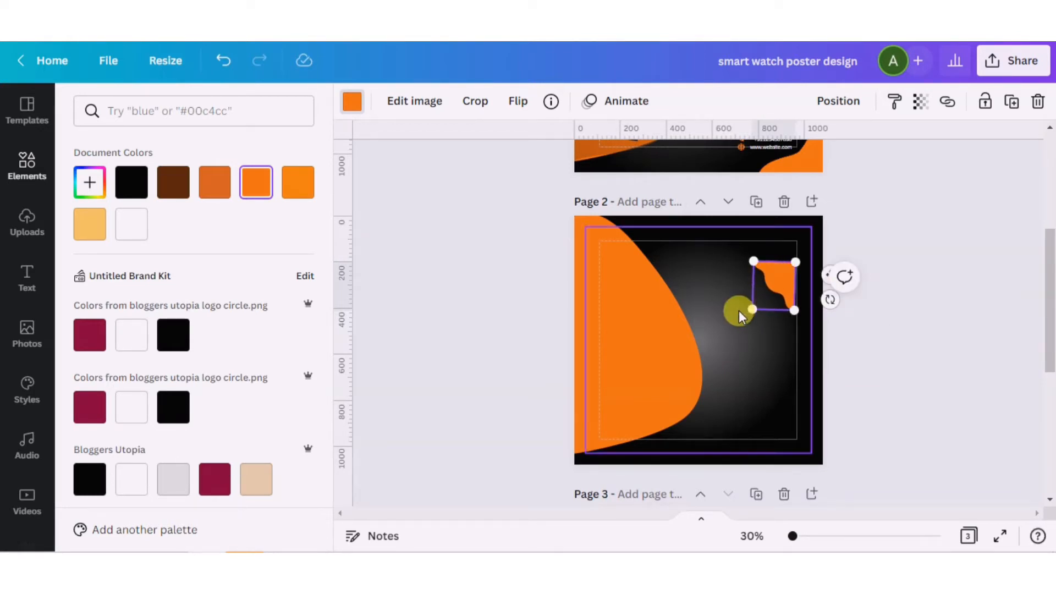
pyautogui.moveTo(754, 309); pyautogui.dragTo(708, 359)
pyautogui.moveTo(1048, 281); pyautogui.dragTo(1045, 241)
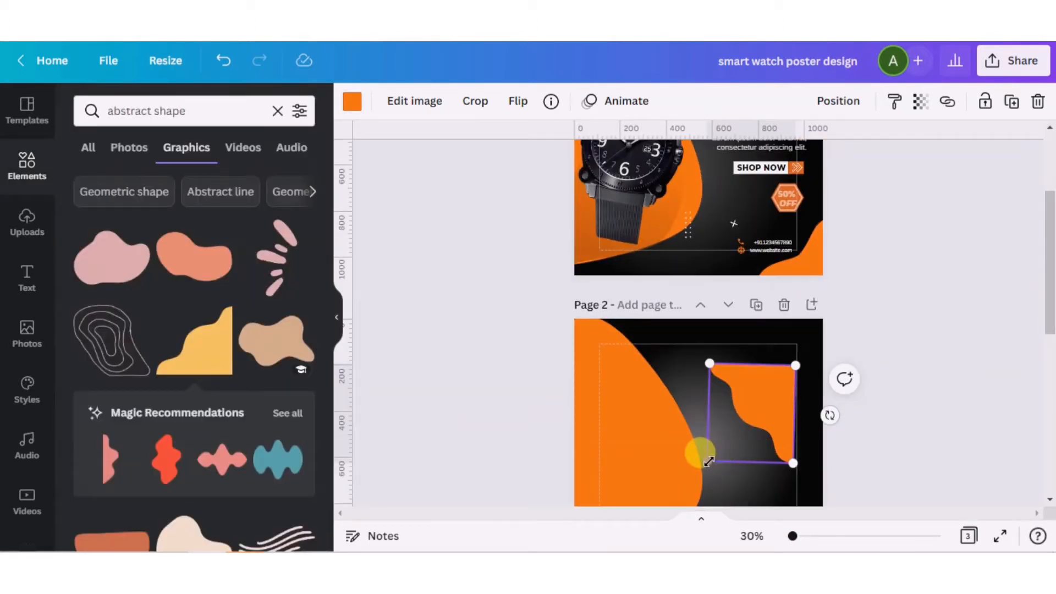
pyautogui.moveTo(708, 462); pyautogui.dragTo(728, 439)
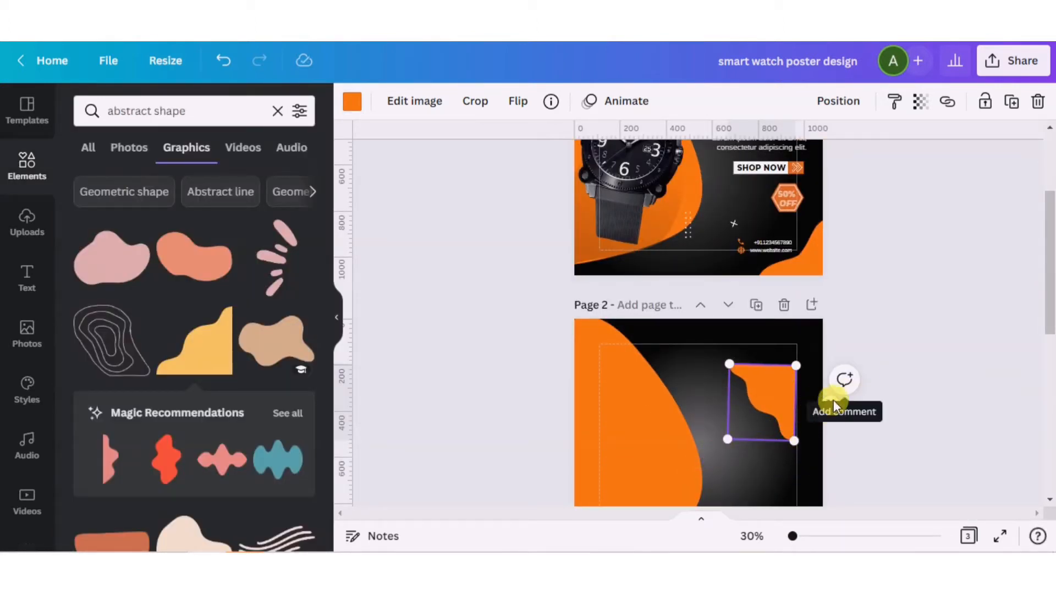
pyautogui.moveTo(830, 404); pyautogui.dragTo(830, 405)
pyautogui.moveTo(755, 388); pyautogui.dragTo(784, 339)
pyautogui.moveTo(1050, 231); pyautogui.dragTo(1050, 195)
pyautogui.click(985, 296)
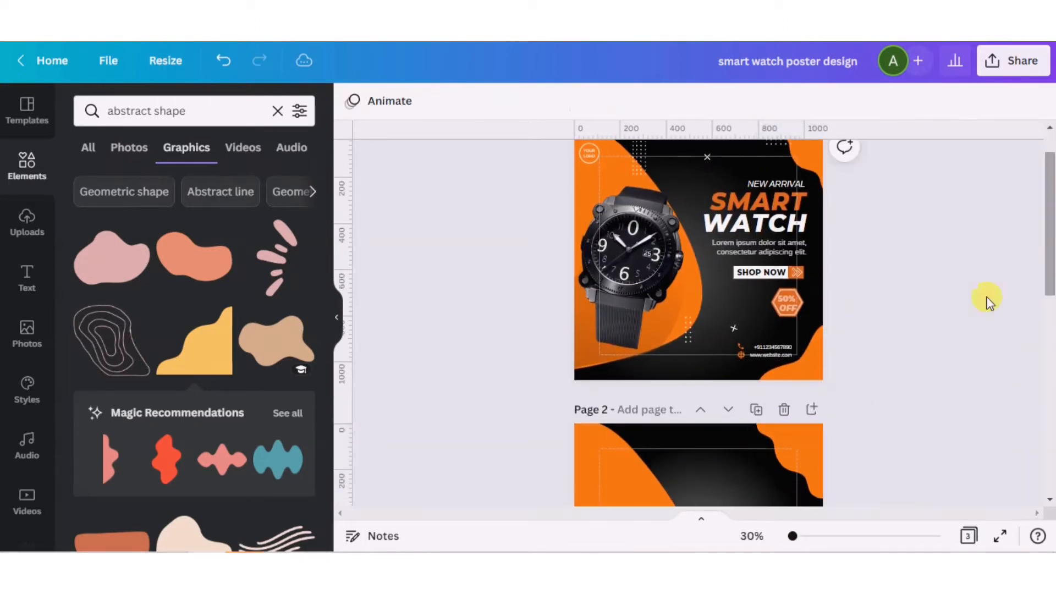
pyautogui.click(794, 451)
pyautogui.moveTo(1050, 253); pyautogui.dragTo(1050, 325)
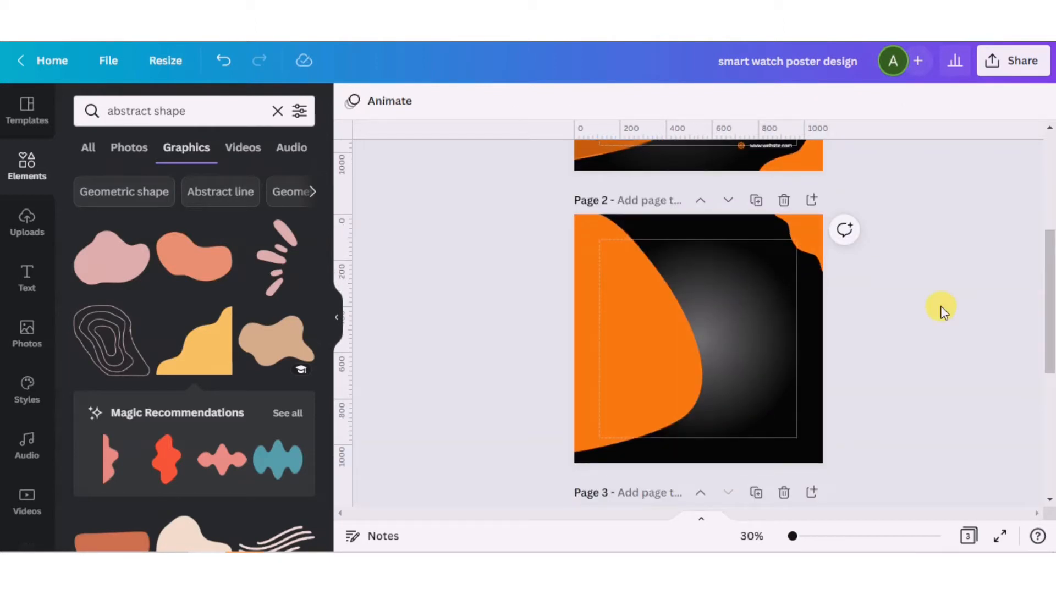
# - Copy the wavy orange shape from the bottom-right corner of page 1 and paste it into the same corner of page 2
pyautogui.moveTo(1050, 308); pyautogui.dragTo(1049, 249)
pyautogui.click(819, 300)
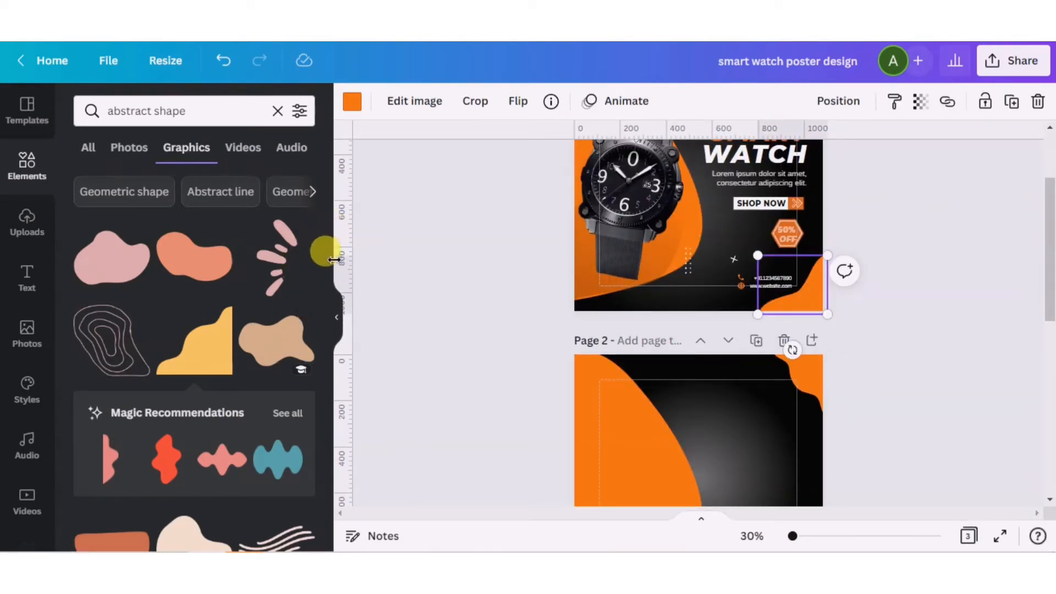
pyautogui.moveTo(325, 222)
pyautogui.mouseDown()
pyautogui.moveTo(330, 307)
pyautogui.moveTo(328, 239)
pyautogui.mouseUp()
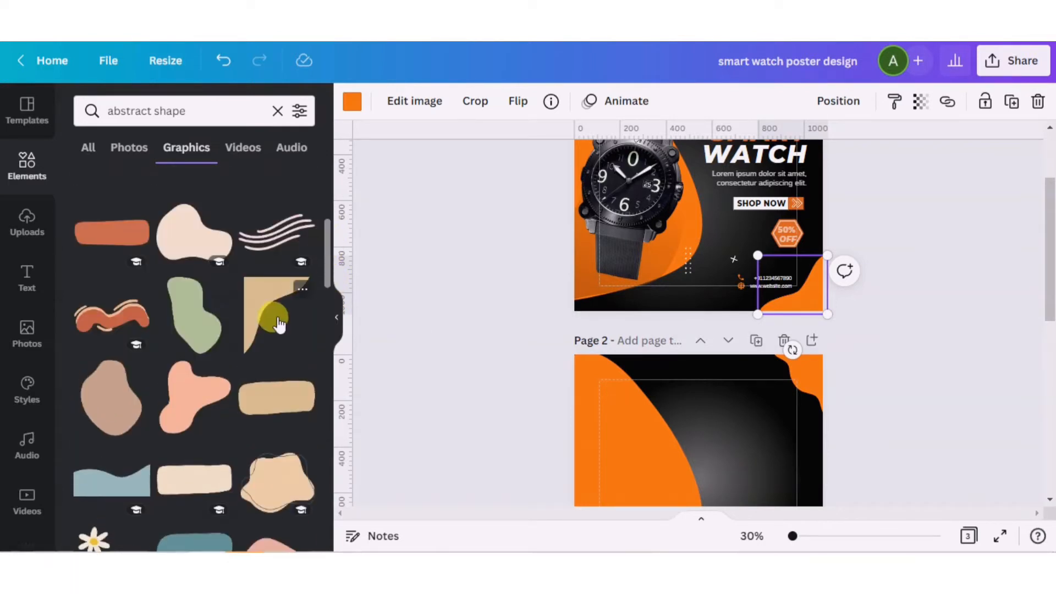
pyautogui.moveTo(1049, 270); pyautogui.dragTo(1049, 317)
pyautogui.click(800, 258)
pyautogui.click(793, 411)
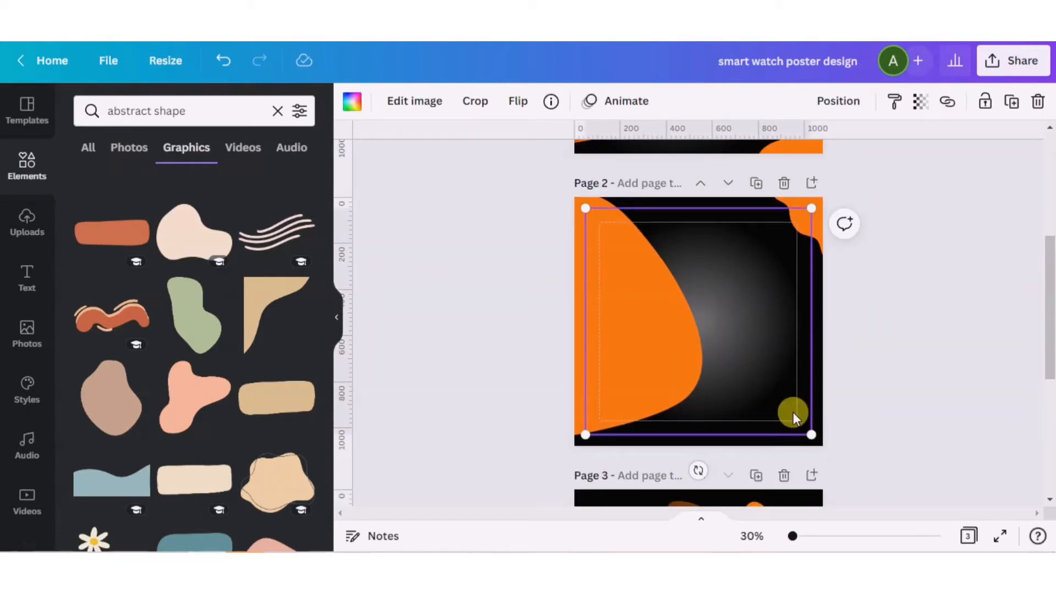
pyautogui.click(793, 411)
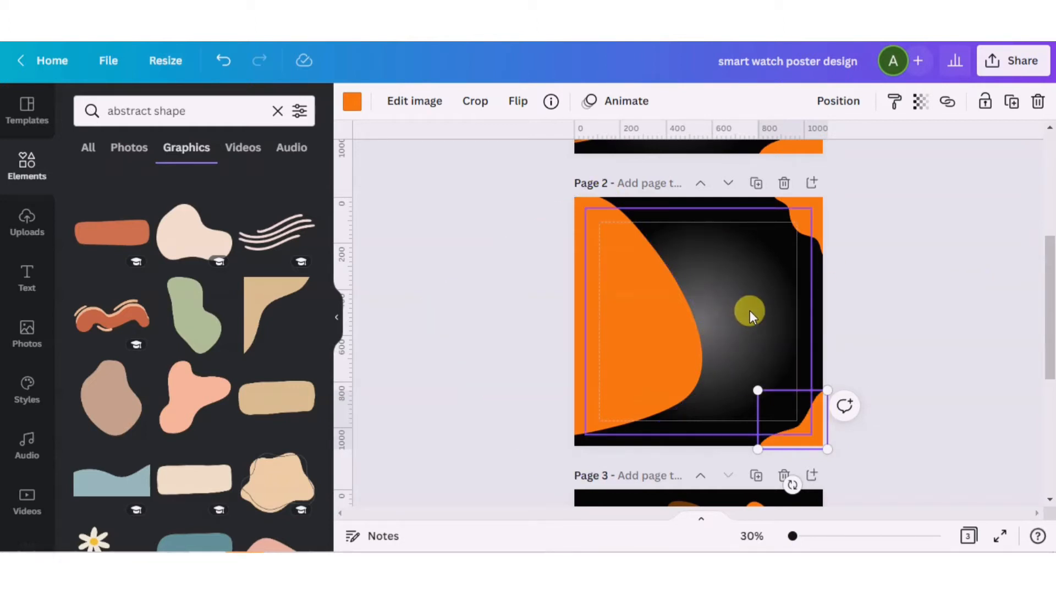
# - Shift the faded gradient circle on page 2 slightly towards the large orange shape
pyautogui.moveTo(751, 312); pyautogui.dragTo(721, 313)
pyautogui.moveTo(785, 436); pyautogui.dragTo(806, 451)
pyautogui.moveTo(754, 346); pyautogui.dragTo(730, 343)
pyautogui.click(905, 344)
# - Check the gradient shape layered behind the watch on page 1, and search the graphics for "gradient blob"
pyautogui.scroll(5, 1047, 286)
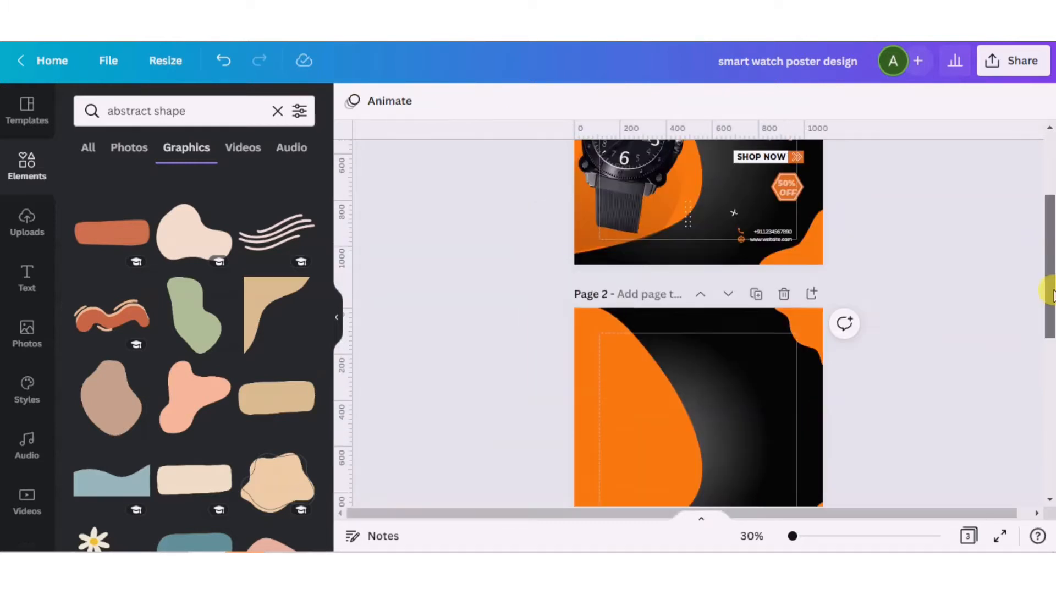
pyautogui.scroll(2, 1050, 278)
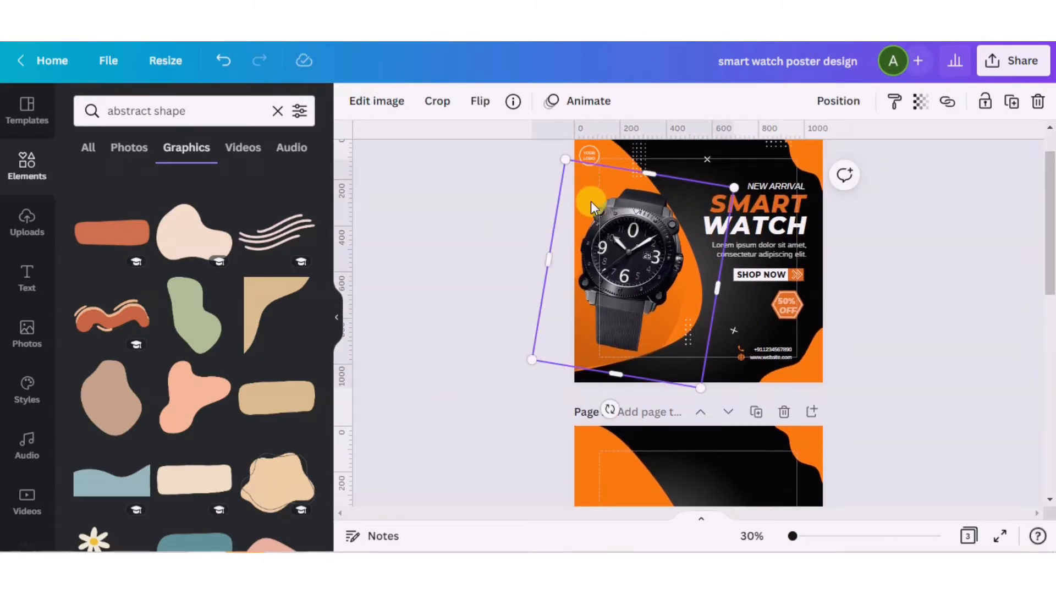
pyautogui.click(584, 380)
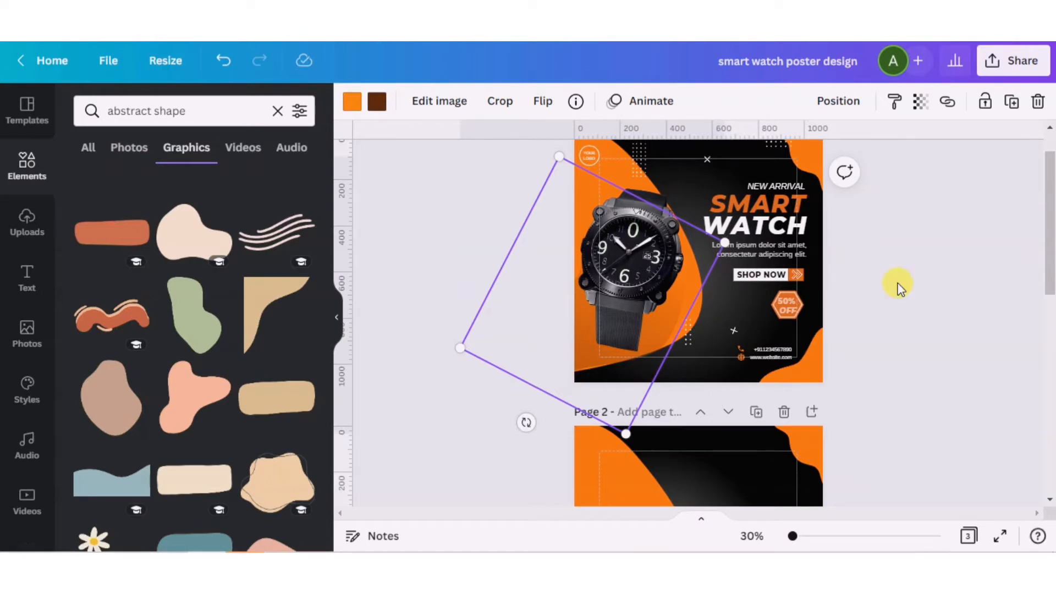
pyautogui.moveTo(1050, 281); pyautogui.dragTo(1050, 342)
pyautogui.click(599, 368)
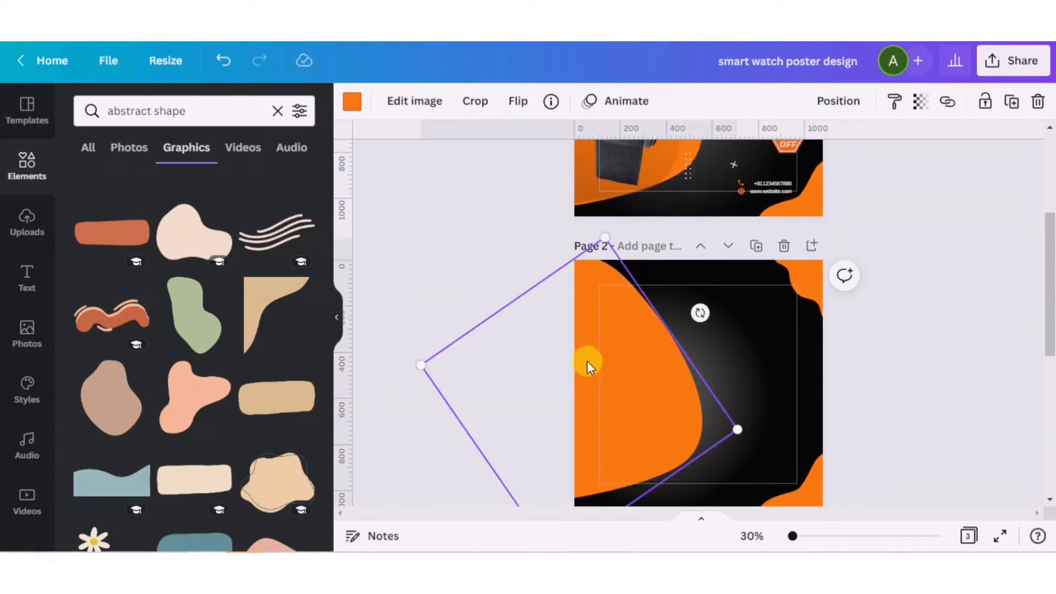
pyautogui.doubleClick(186, 114)
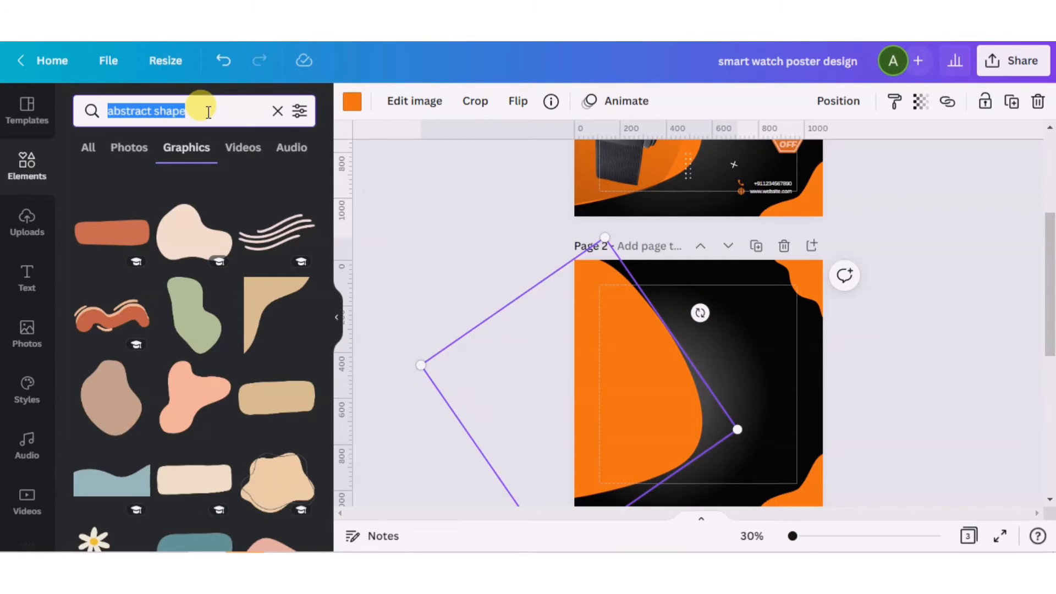
pyautogui.write('gradient')
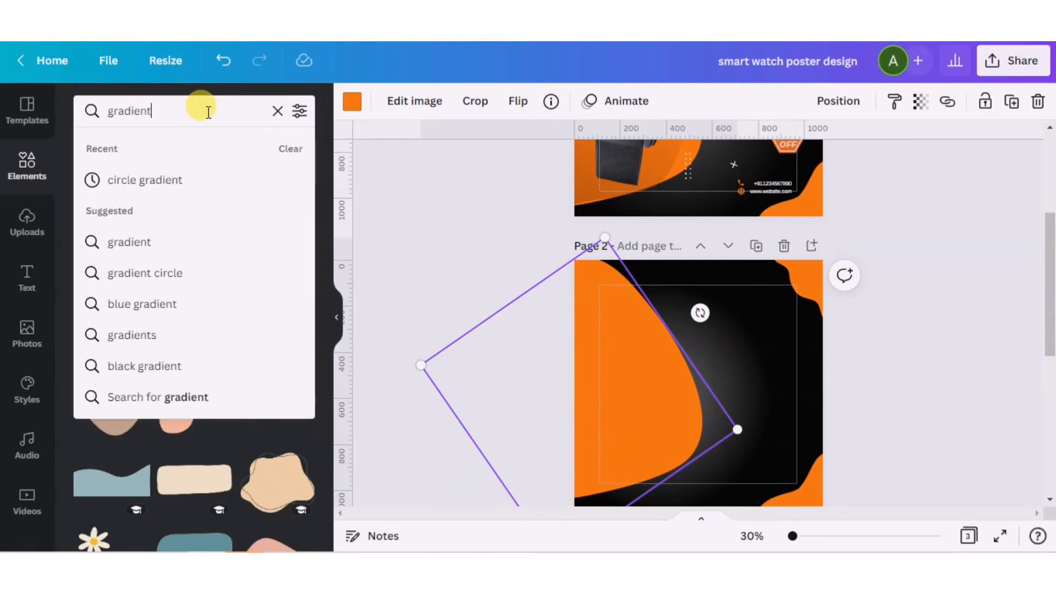
pyautogui.write(' blob')
pyautogui.press('Return')
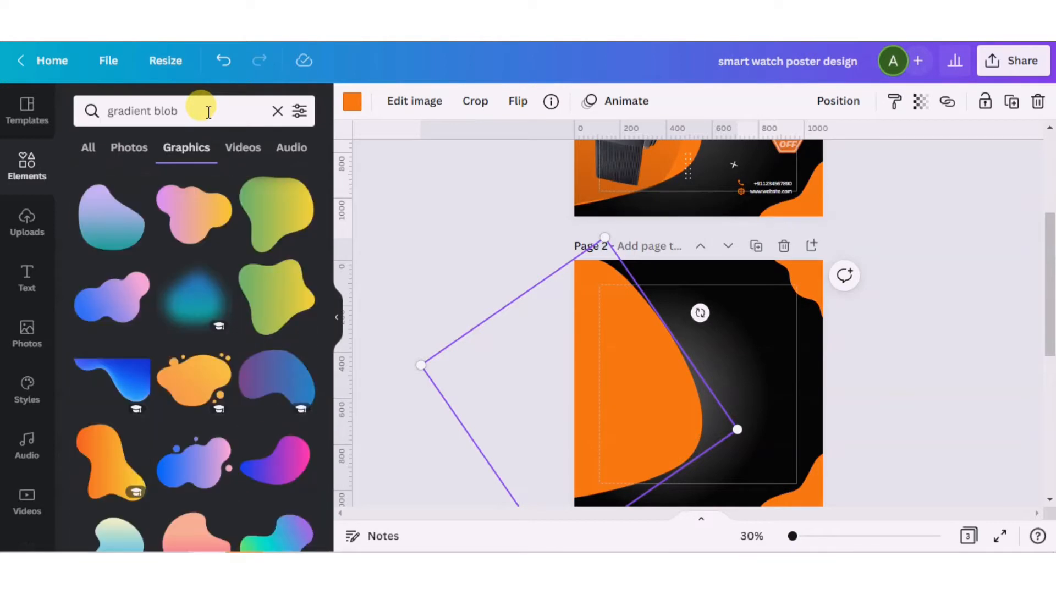
# - Add the cream-to-blue gradient blob to page 2 and enlarge it over the middle of the page
pyautogui.scroll(-2, 118, 365)
pyautogui.click(118, 366)
pyautogui.moveTo(743, 342); pyautogui.dragTo(756, 322)
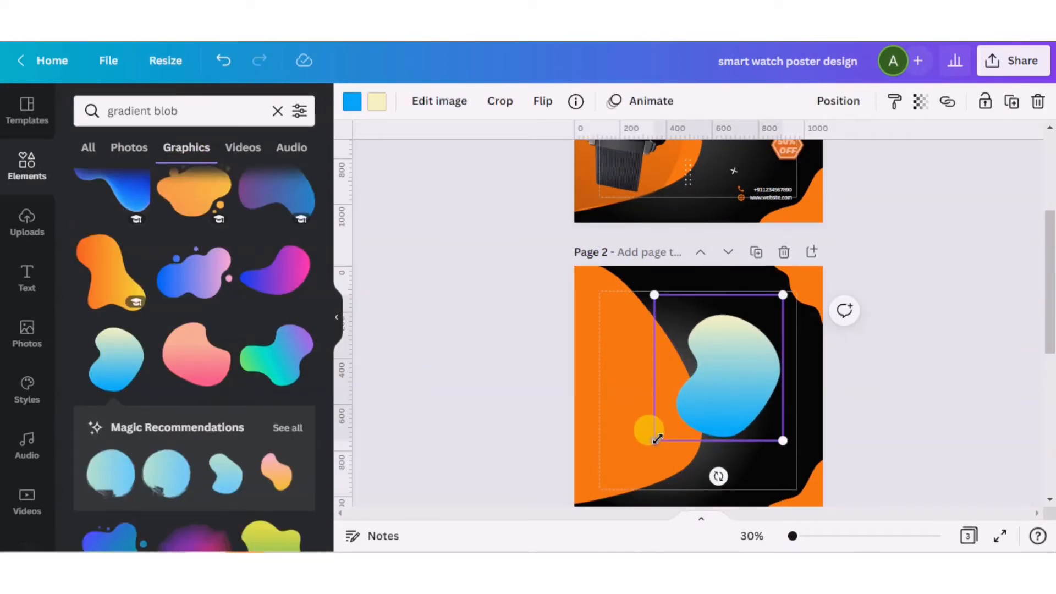
pyautogui.moveTo(653, 438); pyautogui.dragTo(620, 478)
# - Recolour the blob's gradient, replacing blue with the darker orange and cream with dark brown from the document colours
pyautogui.click(352, 102)
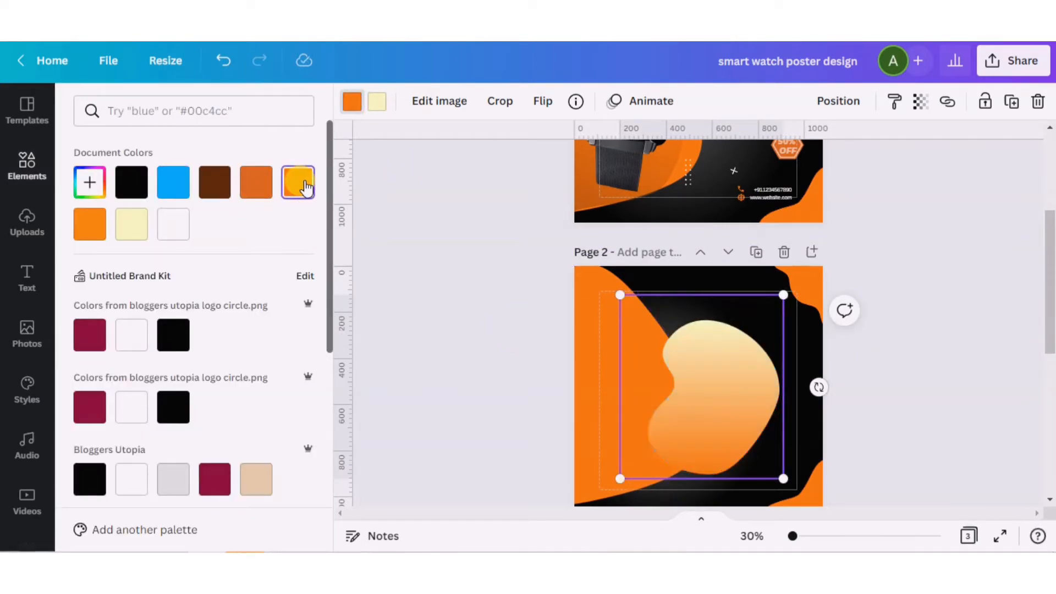
pyautogui.click(215, 186)
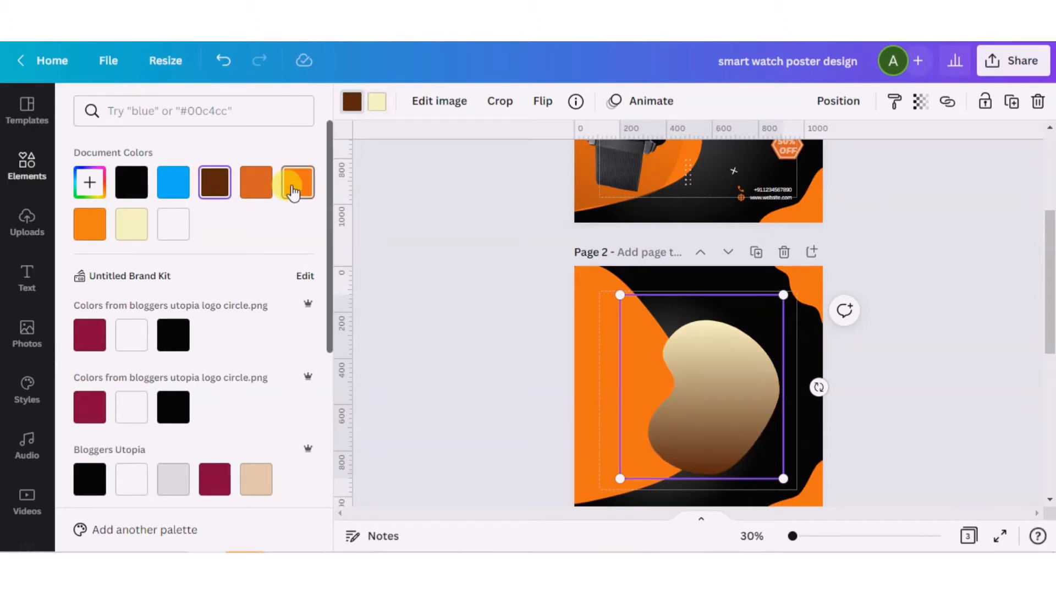
pyautogui.click(259, 184)
pyautogui.click(378, 102)
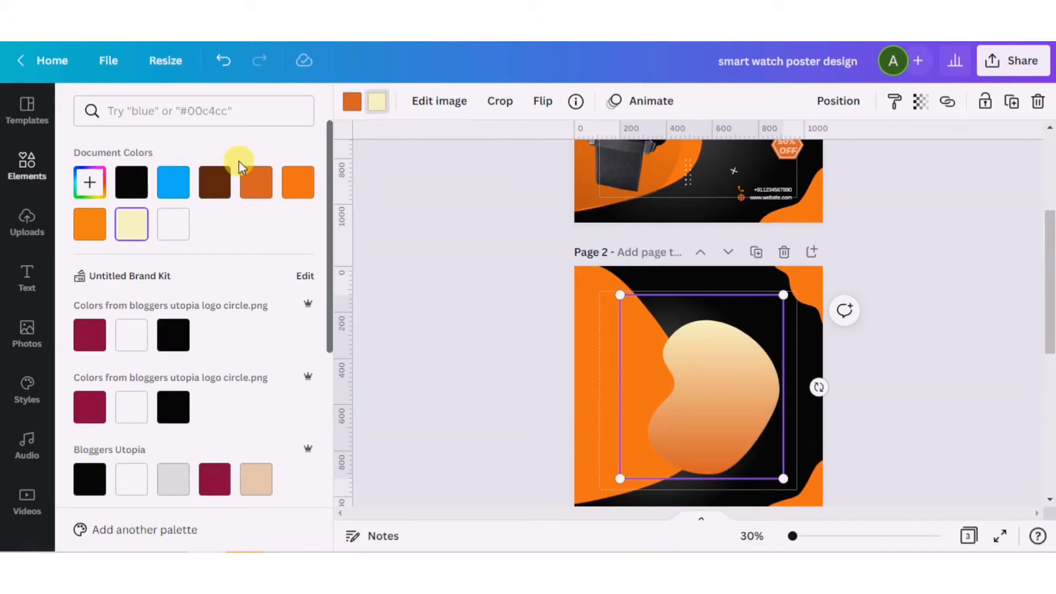
pyautogui.click(218, 189)
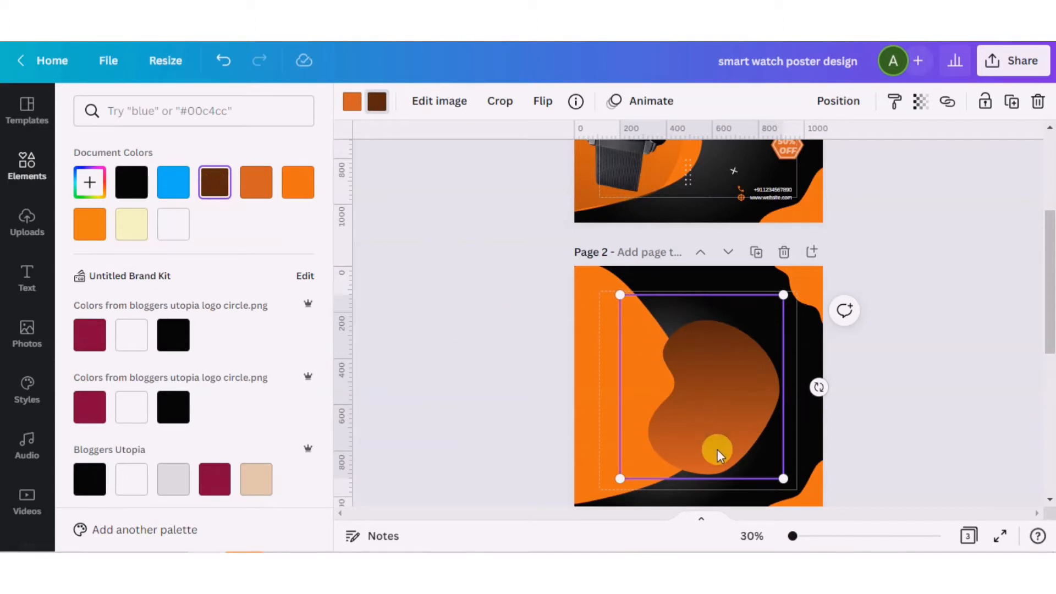
# - Move the gradient blob to the upper left of page 2 and set its transparency to 53
pyautogui.moveTo(714, 448); pyautogui.dragTo(669, 429)
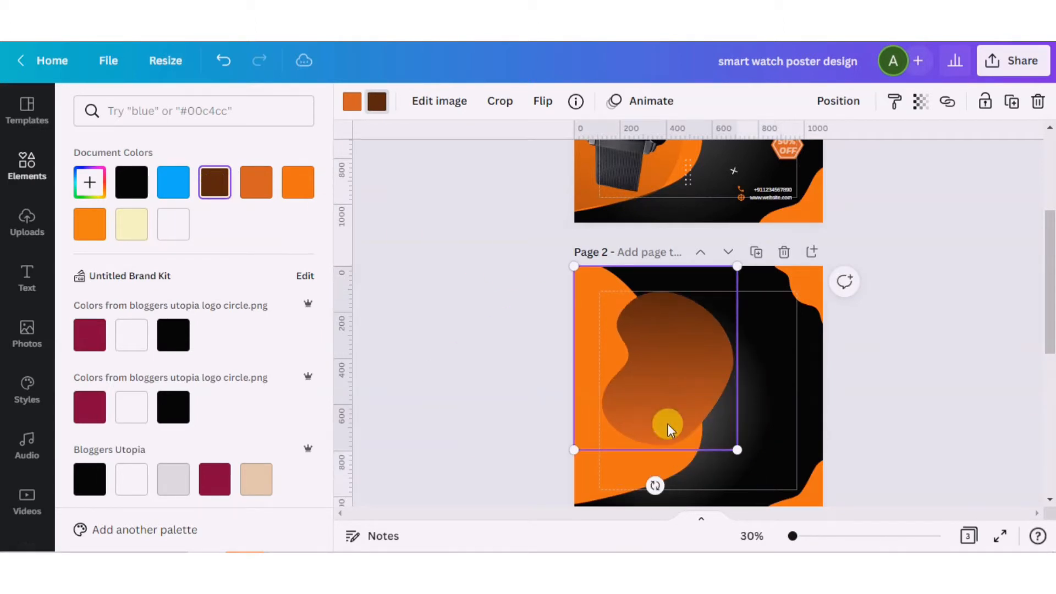
pyautogui.click(920, 115)
pyautogui.moveTo(897, 170); pyautogui.dragTo(846, 172)
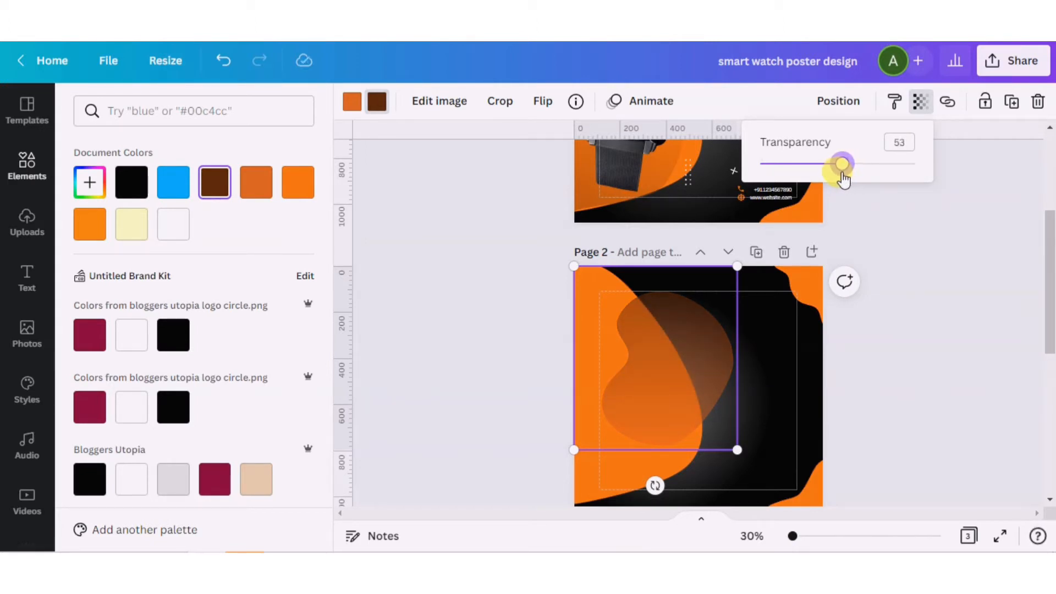
# - Rotate the gradient blob clockwise on page 2 and place it over the large orange shape, running off the page's left edge
pyautogui.moveTo(652, 484); pyautogui.dragTo(698, 490)
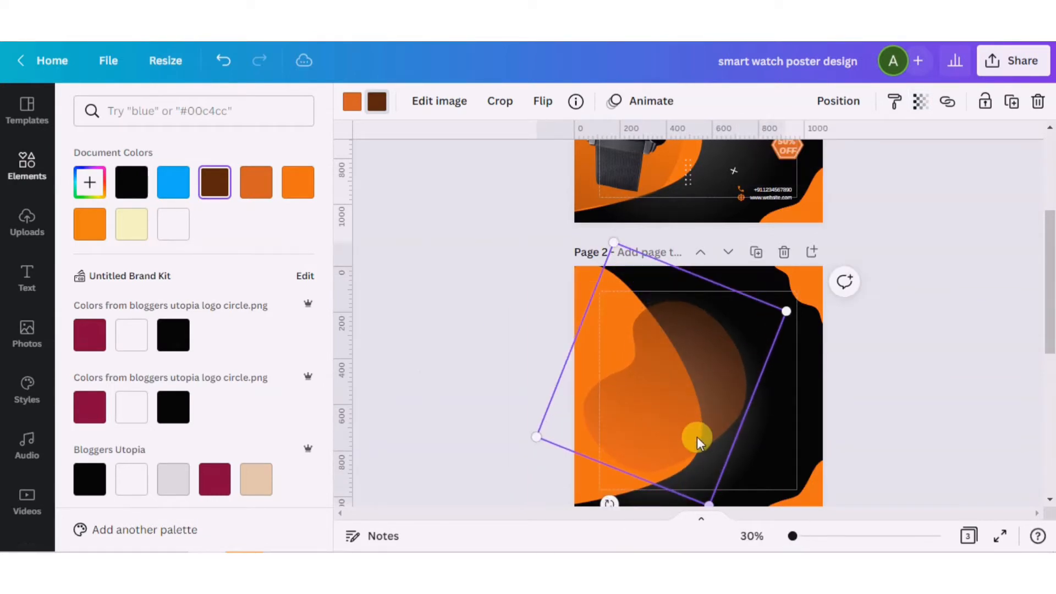
pyautogui.moveTo(698, 439); pyautogui.dragTo(616, 443)
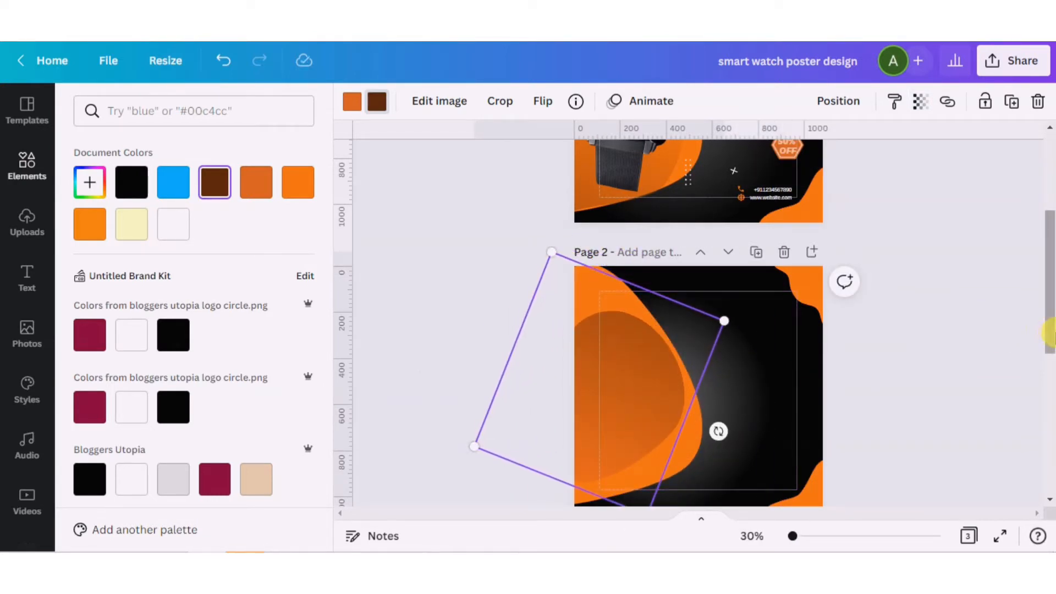
pyautogui.moveTo(1047, 335)
pyautogui.mouseDown()
pyautogui.moveTo(1049, 273)
pyautogui.moveTo(1049, 337)
pyautogui.mouseUp()
pyautogui.press('Escape')
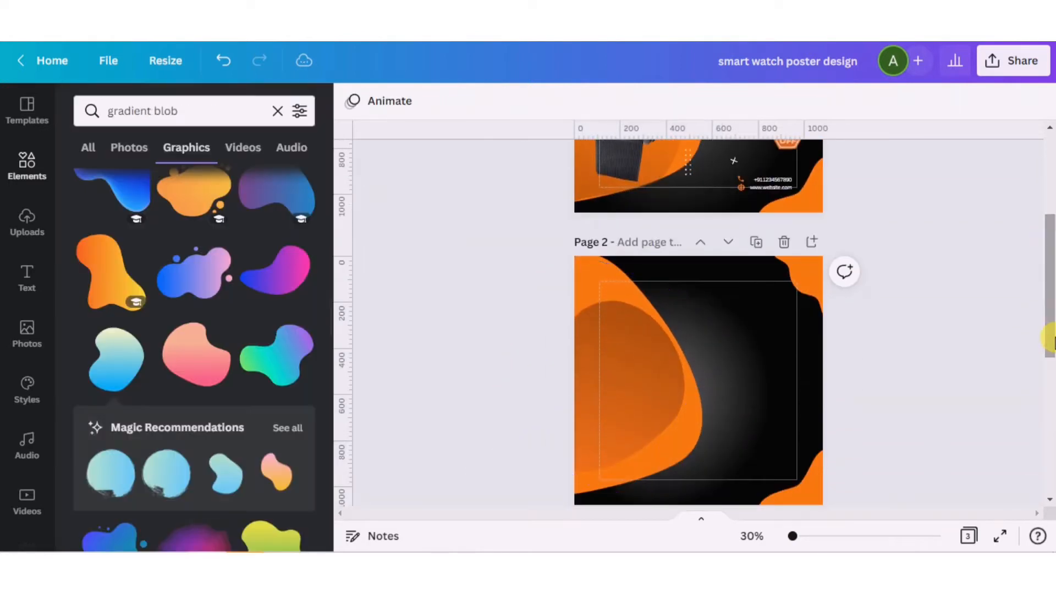
# - Recolour the blob's darker orange to the brighter orange, and refit the blob over the lower part of the large orange shape
pyautogui.click(628, 417)
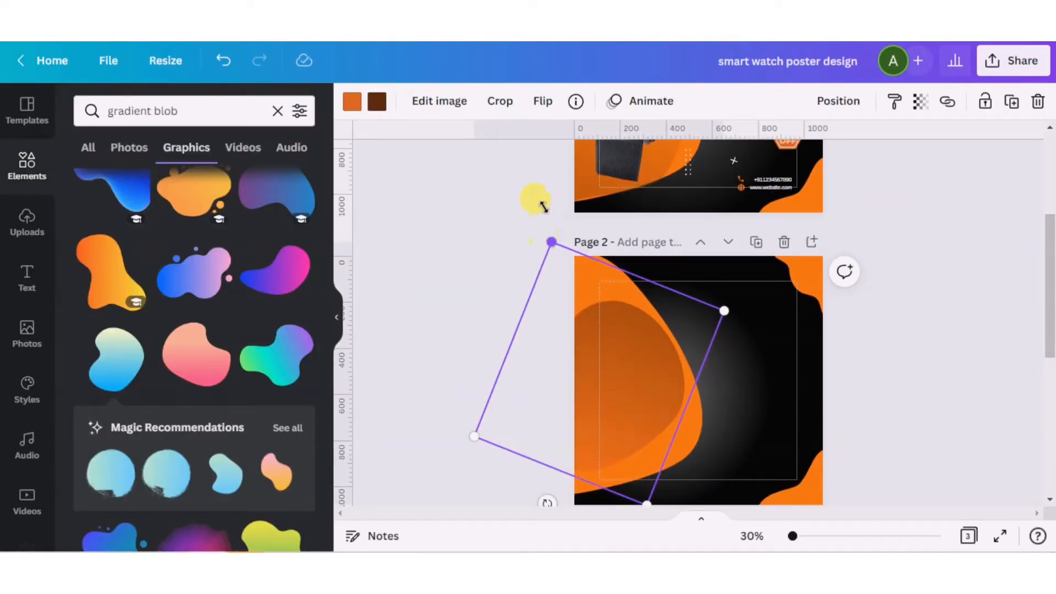
pyautogui.moveTo(544, 207); pyautogui.dragTo(535, 59)
pyautogui.moveTo(613, 389); pyautogui.dragTo(596, 428)
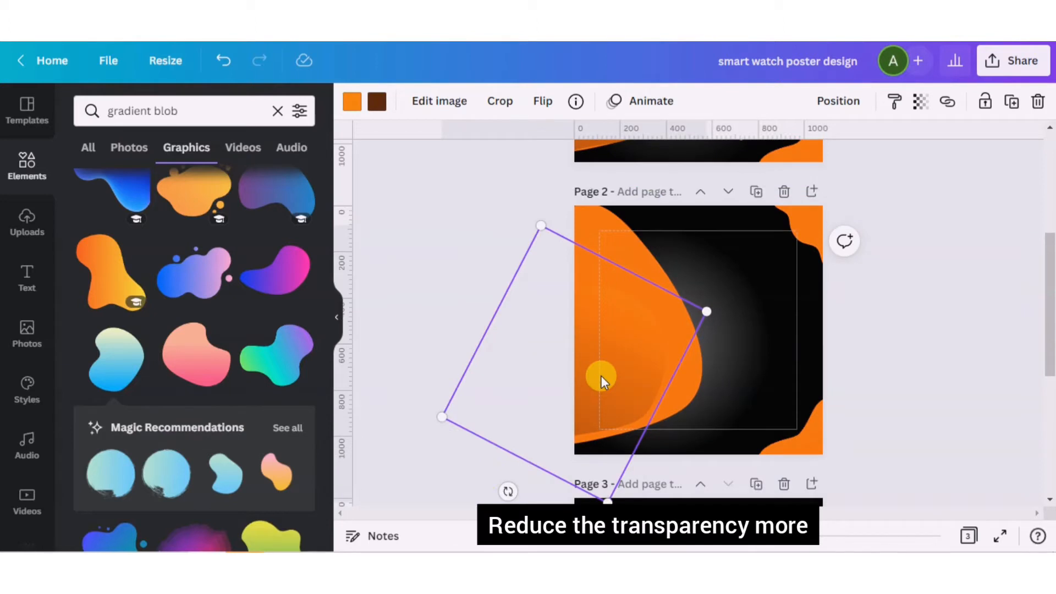
pyautogui.moveTo(601, 376); pyautogui.dragTo(621, 378)
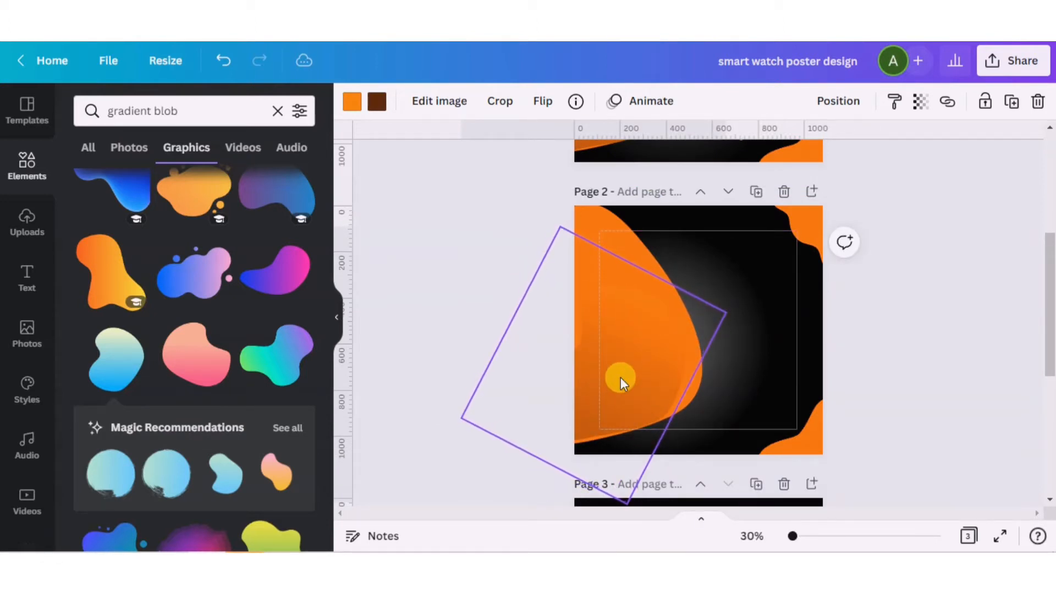
pyautogui.click(427, 264)
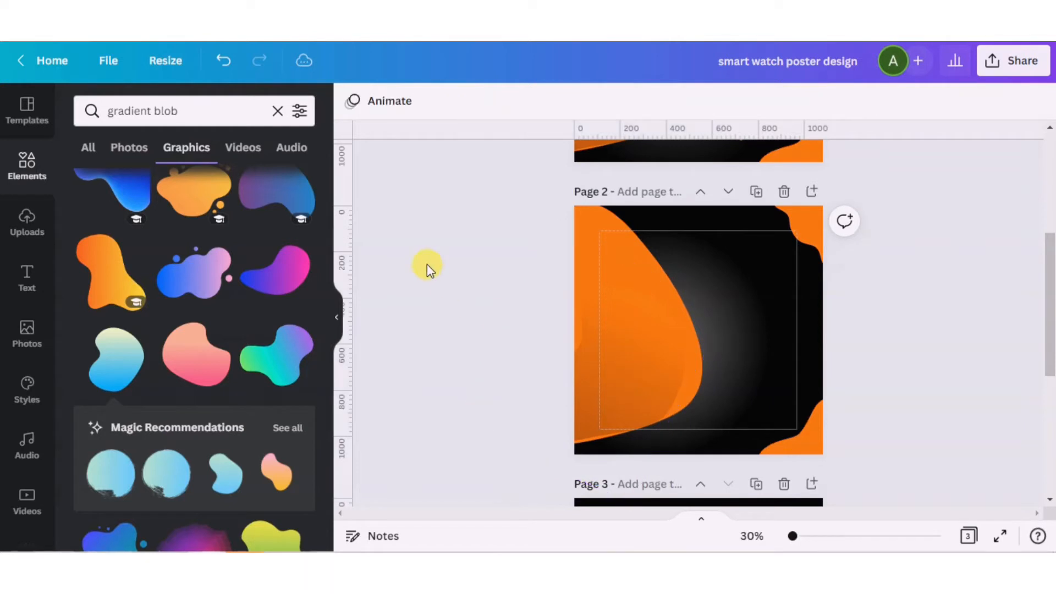
# - Check the watch image on page 1, and search the photo library for "watch"
pyautogui.scroll(2, 1048, 319)
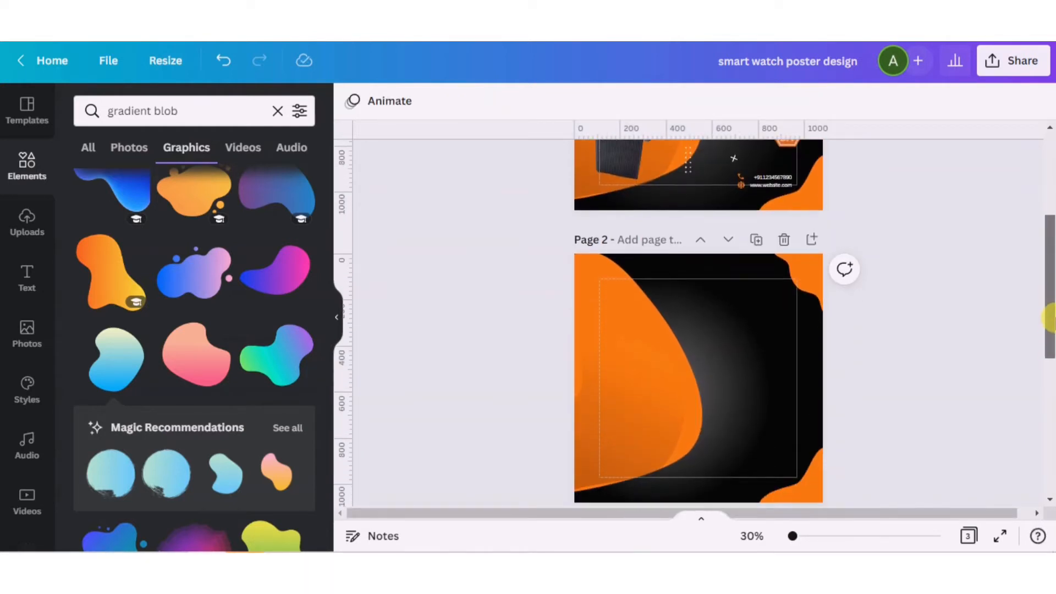
pyautogui.moveTo(1050, 332); pyautogui.dragTo(1047, 281)
pyautogui.click(629, 247)
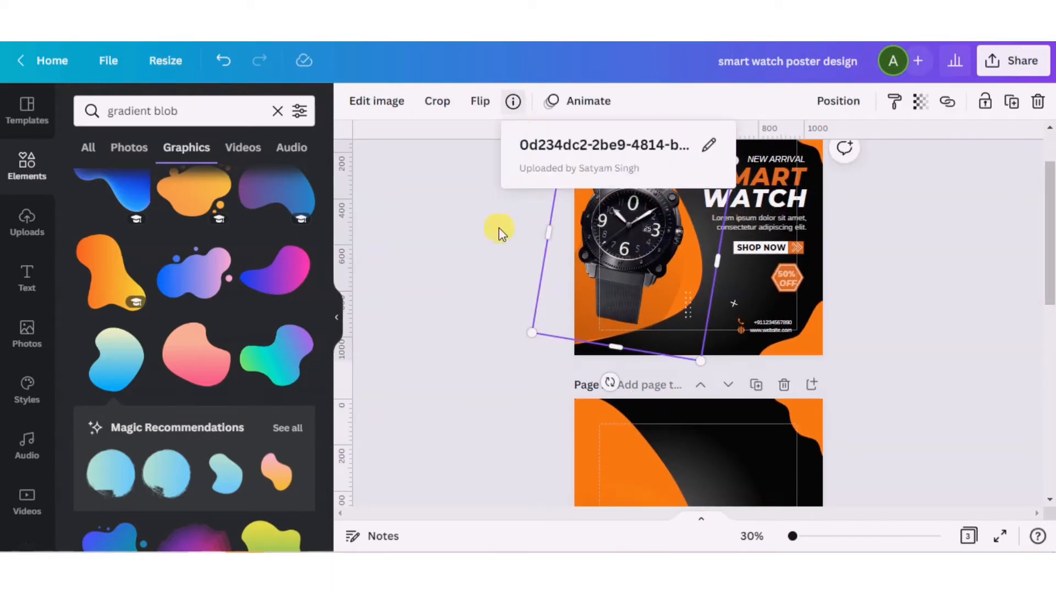
pyautogui.scroll(-4, 702, 324)
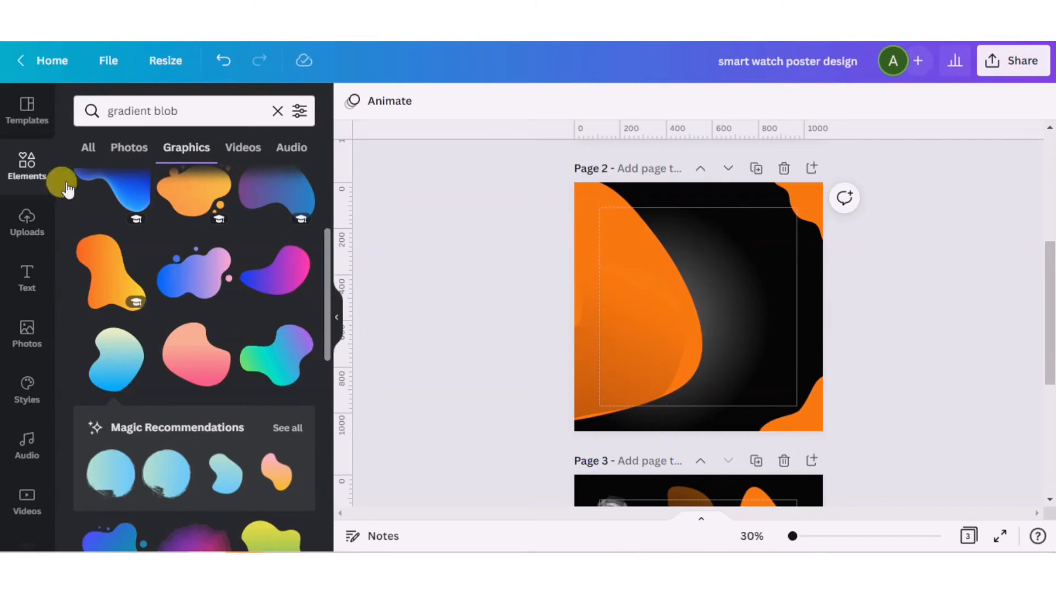
pyautogui.click(22, 334)
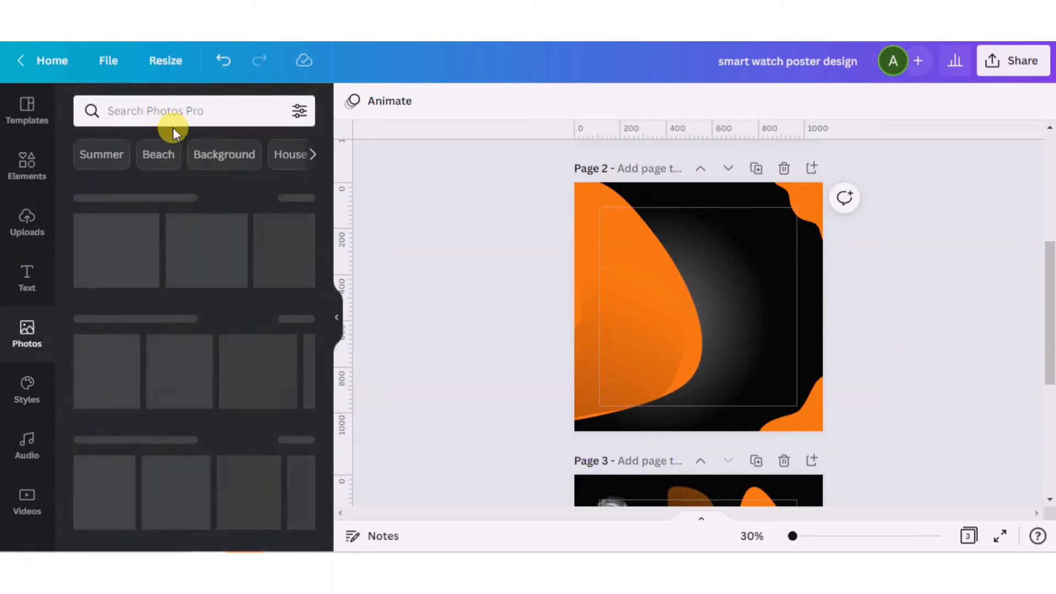
pyautogui.click(172, 110)
pyautogui.write('s')
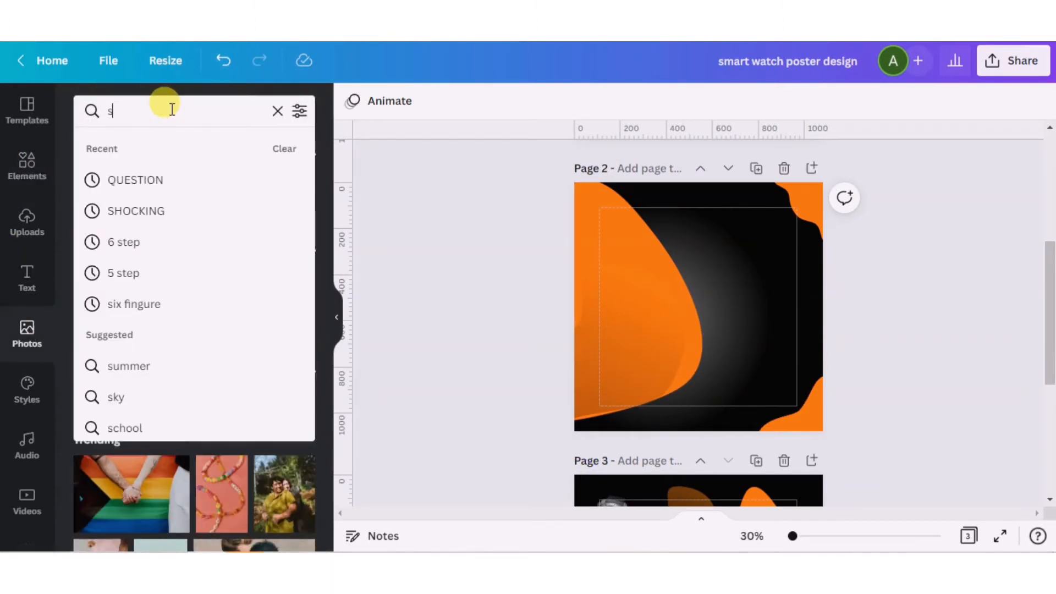
pyautogui.press('BackSpace')
pyautogui.write('watch')
pyautogui.press('Return')
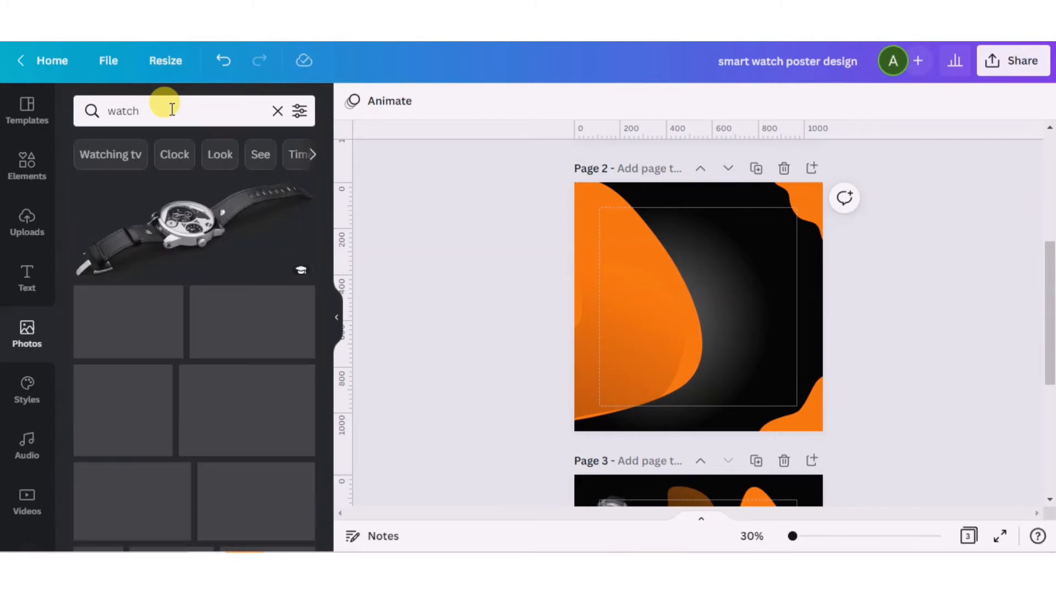
# - Refine the photo search to "black watch"
pyautogui.moveTo(324, 240); pyautogui.dragTo(90, 108)
pyautogui.click(108, 110)
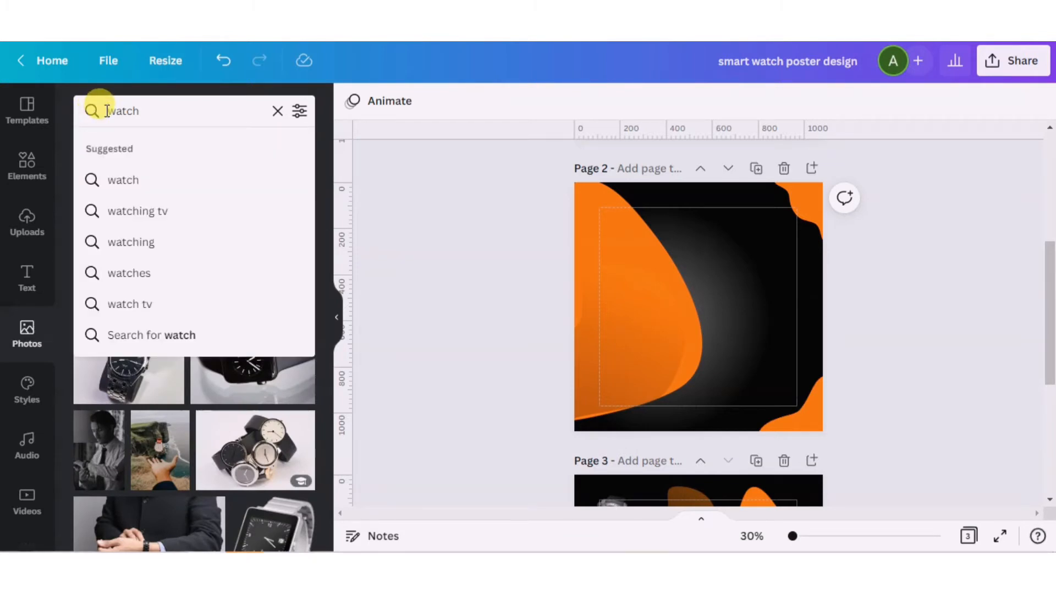
pyautogui.write('black')
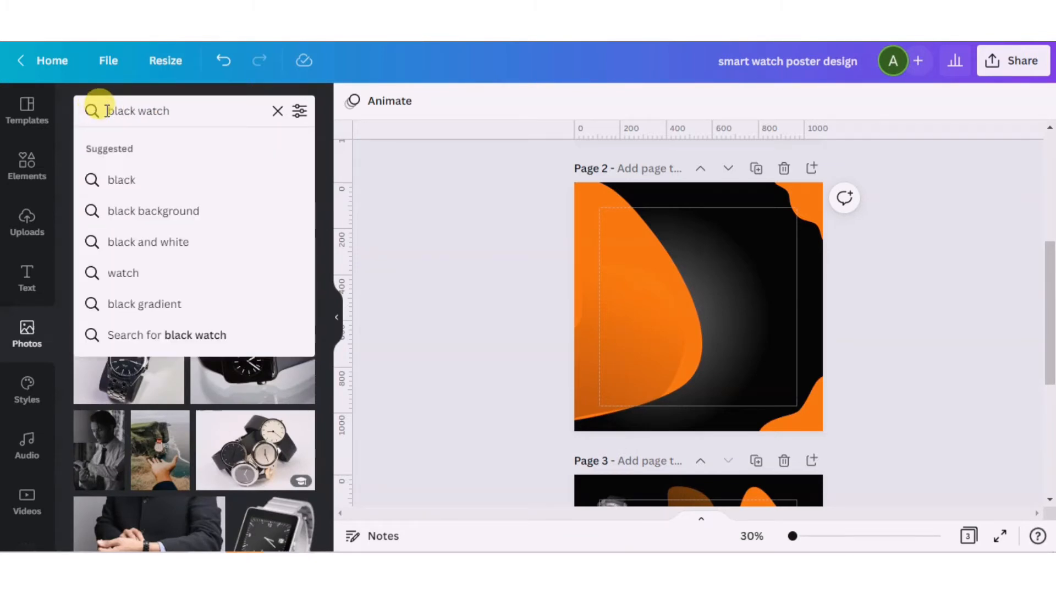
pyautogui.press('Return')
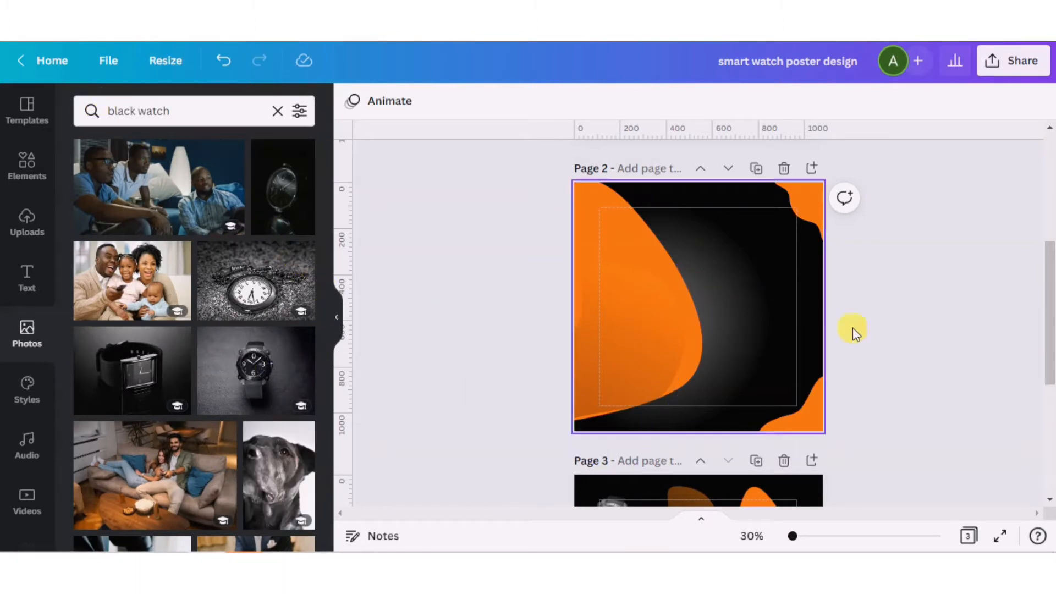
# - Add the photo of the upright black wristwatch on a dark background to page 2
pyautogui.moveTo(1051, 286); pyautogui.dragTo(1051, 233)
pyautogui.click(246, 351)
pyautogui.press('Delete')
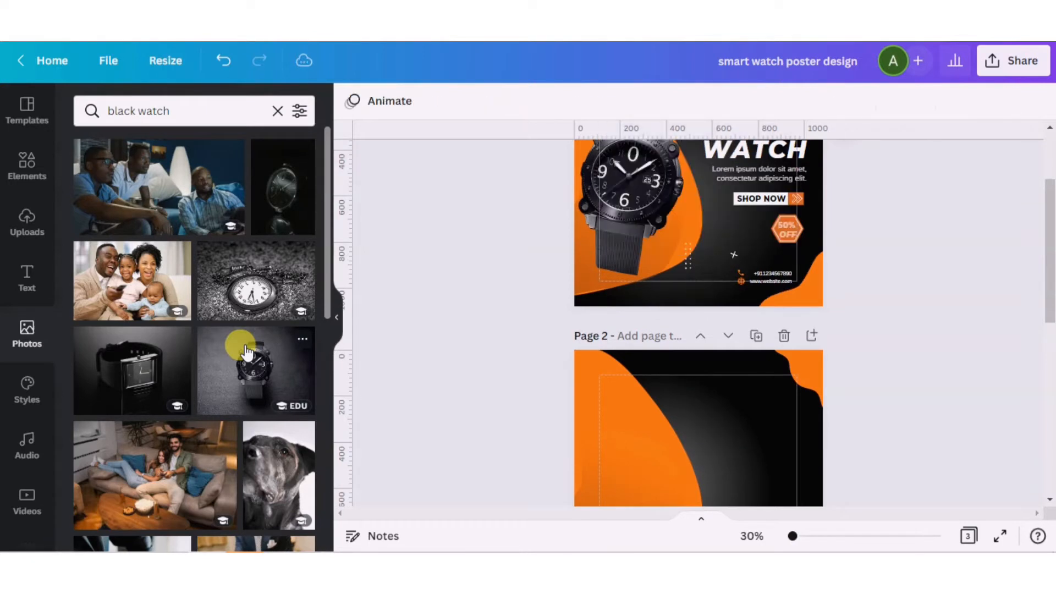
pyautogui.click(618, 440)
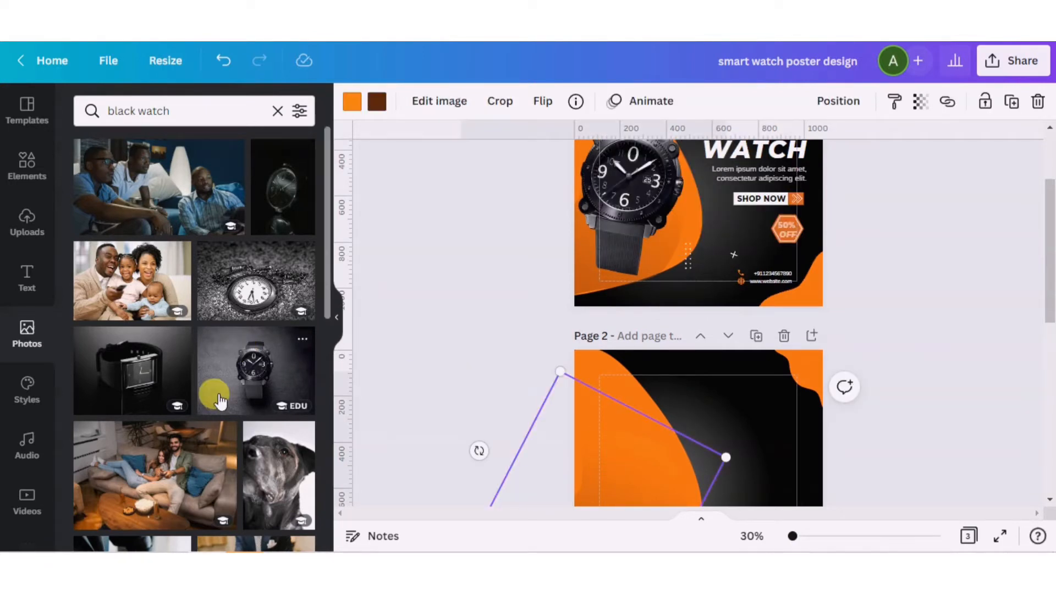
pyautogui.click(220, 400)
pyautogui.moveTo(1051, 220); pyautogui.dragTo(1050, 305)
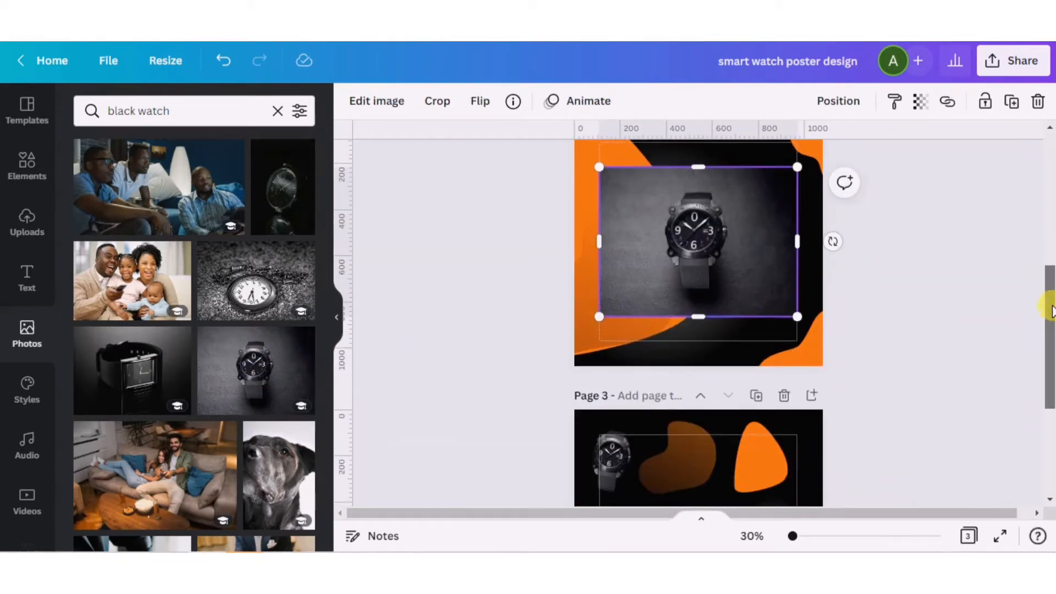
# - Remove the watch photo's background and crop both sides so the image measures about 442 by 648
pyautogui.click(721, 209)
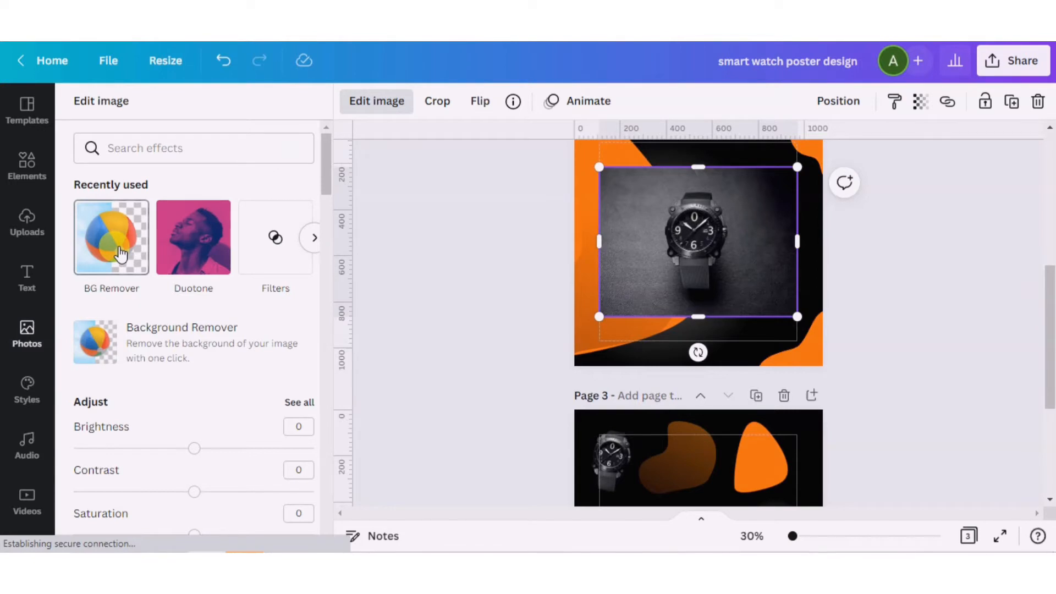
pyautogui.click(120, 254)
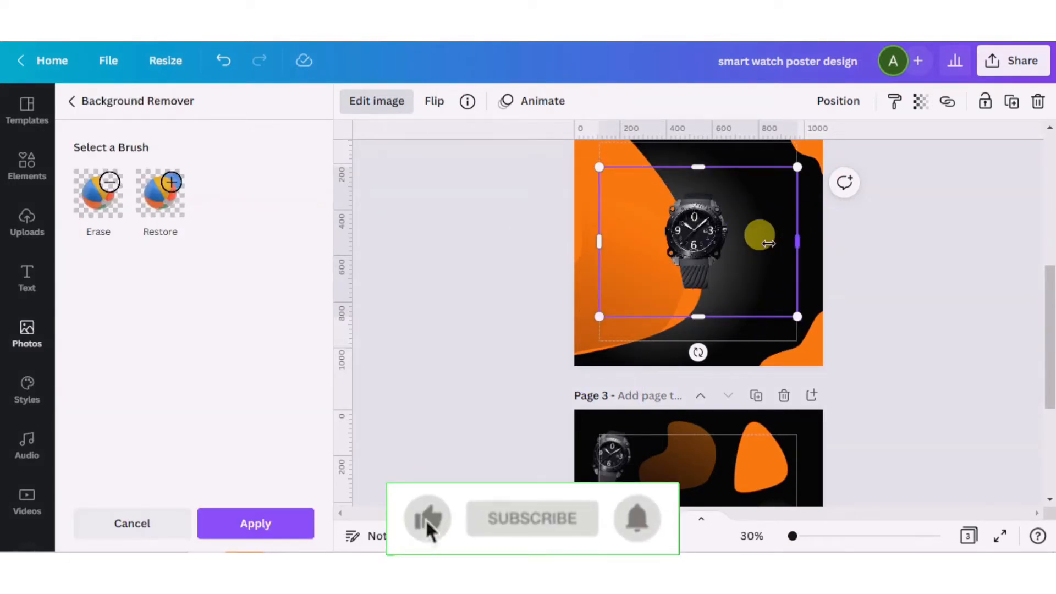
pyautogui.moveTo(762, 246); pyautogui.dragTo(757, 243)
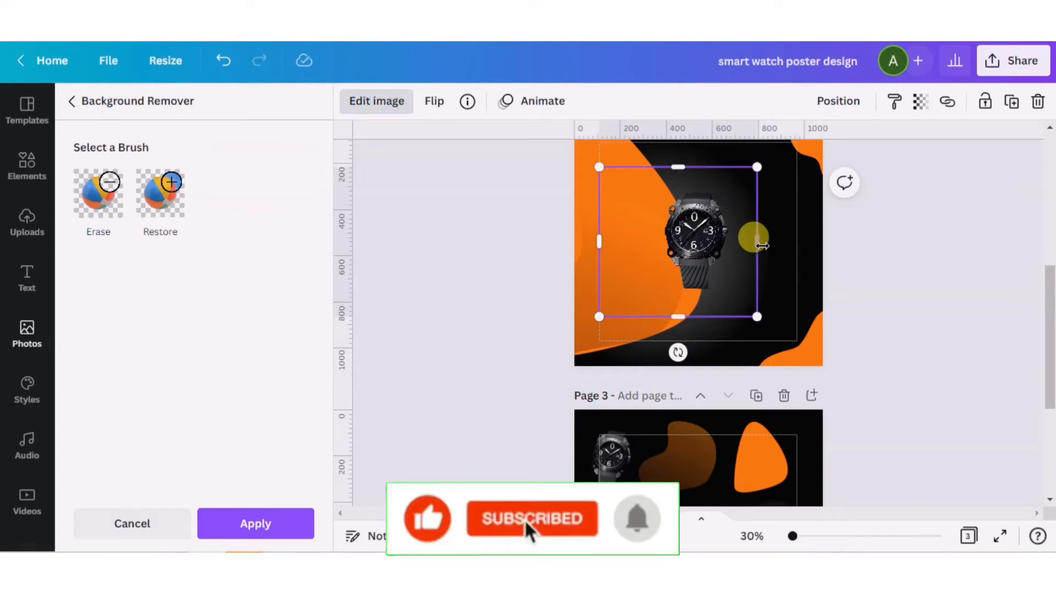
pyautogui.moveTo(611, 245); pyautogui.dragTo(656, 254)
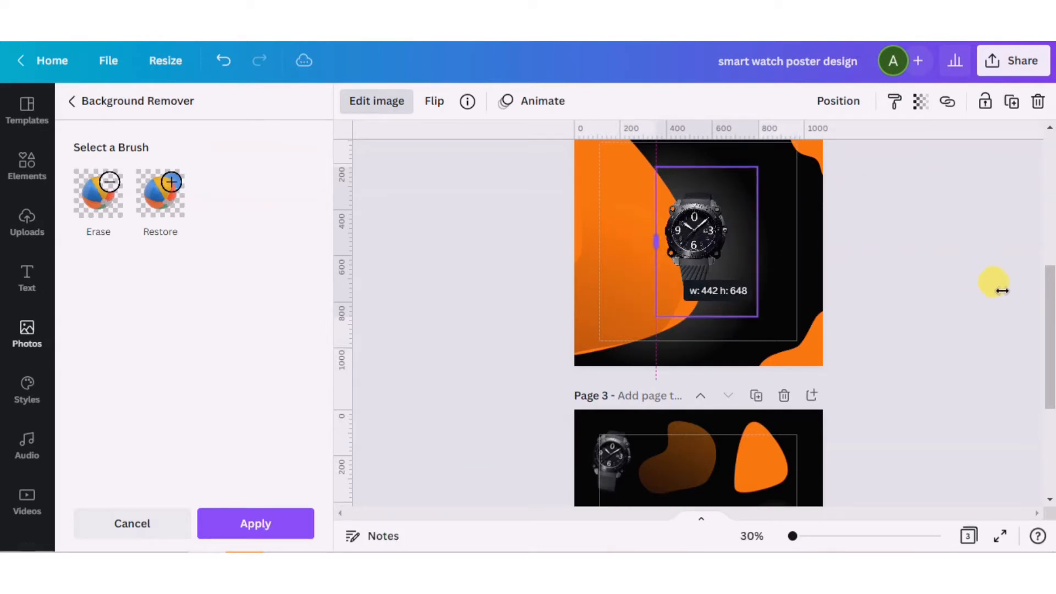
# - Enlarge the watch cutout on page 2 and move it onto the large orange shape
pyautogui.moveTo(1047, 302); pyautogui.dragTo(1037, 261)
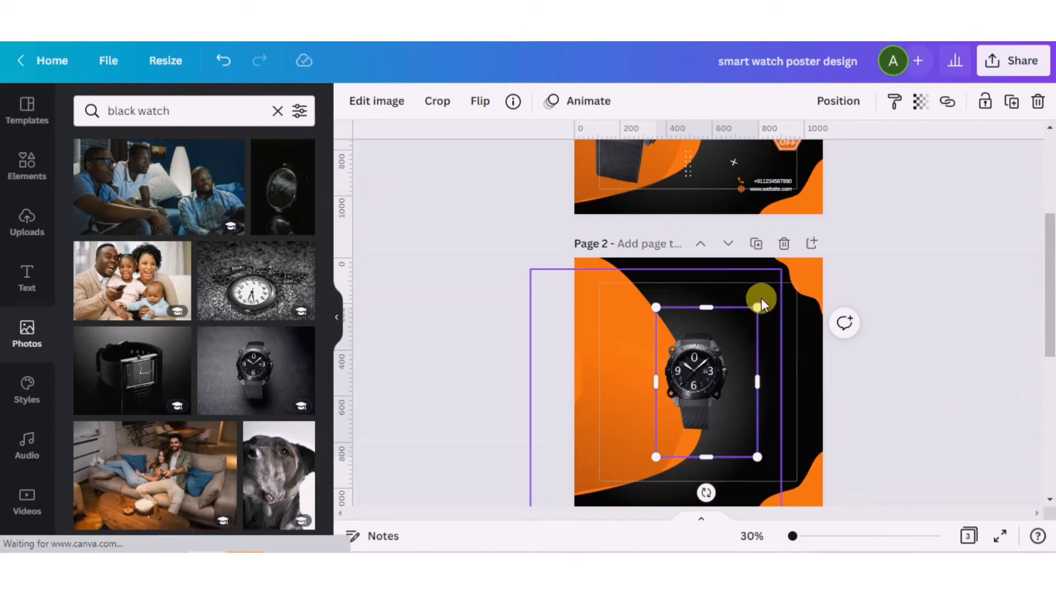
pyautogui.moveTo(786, 276); pyautogui.dragTo(839, 242)
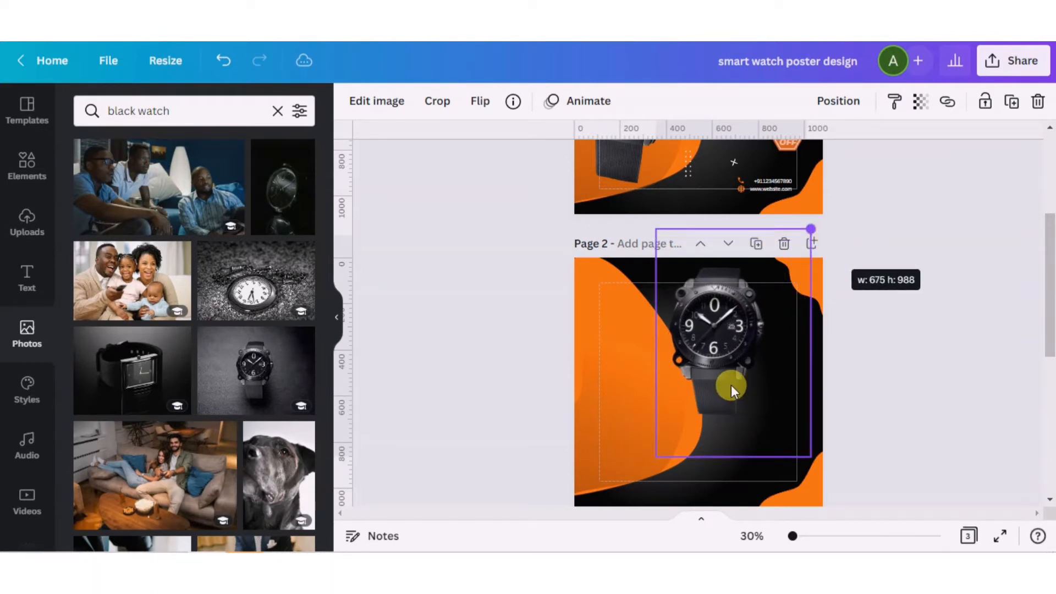
pyautogui.moveTo(731, 384); pyautogui.dragTo(632, 419)
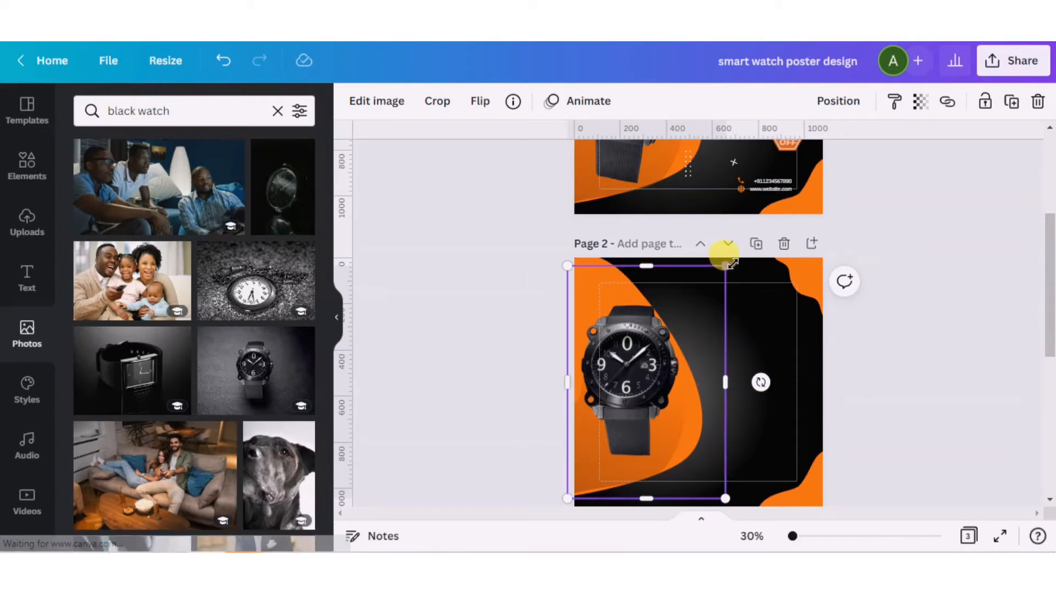
pyautogui.moveTo(724, 268); pyautogui.dragTo(731, 258)
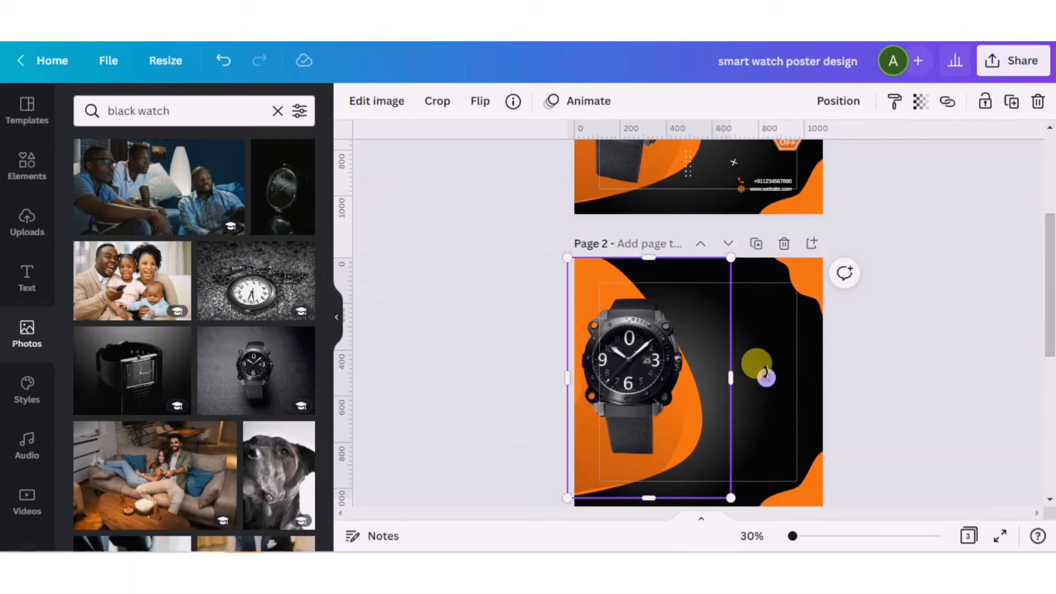
# - Rotate the watch to 13°, nudge it upward and enlarge it slightly on the orange shape
pyautogui.moveTo(764, 379); pyautogui.dragTo(759, 396)
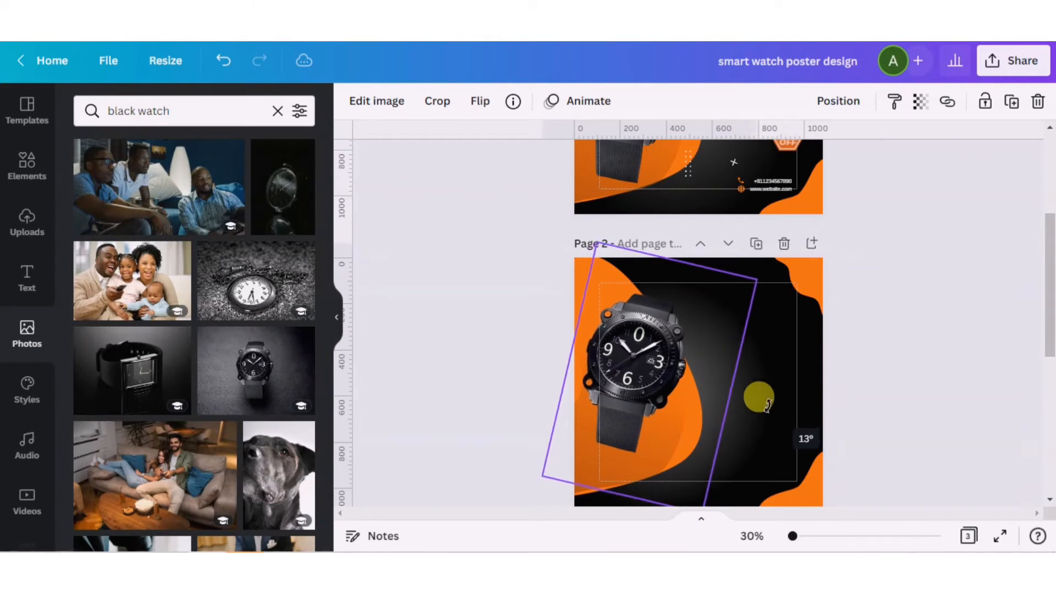
pyautogui.moveTo(634, 365)
pyautogui.mouseDown()
pyautogui.moveTo(625, 388)
pyautogui.moveTo(640, 349)
pyautogui.mouseUp()
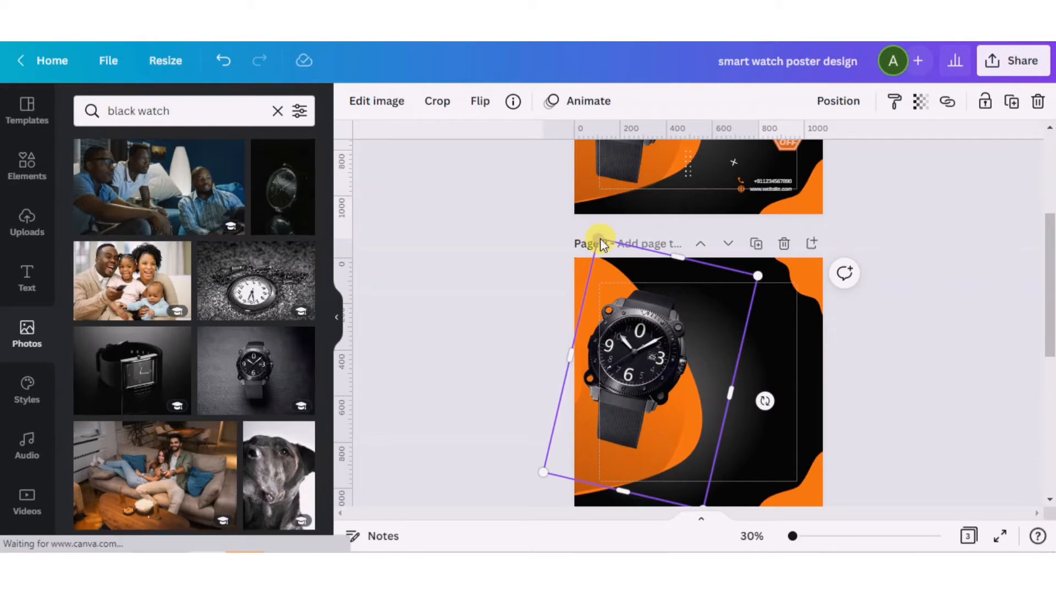
pyautogui.moveTo(600, 239); pyautogui.dragTo(597, 235)
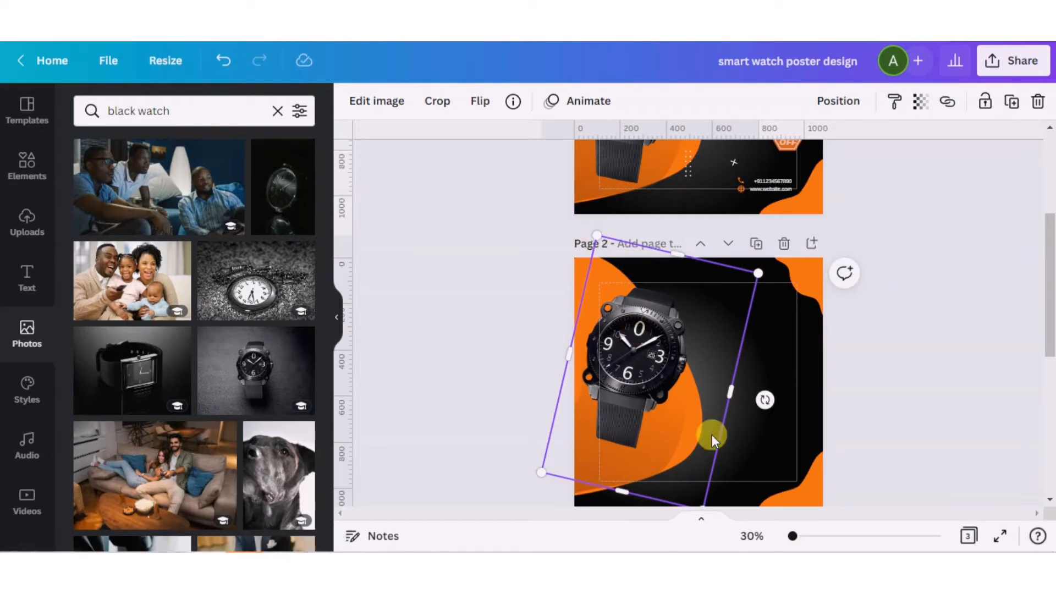
# - Examine the dot patterns and small cross ornaments on page 1, and return to page 2's background
pyautogui.moveTo(1050, 286); pyautogui.dragTo(1050, 223)
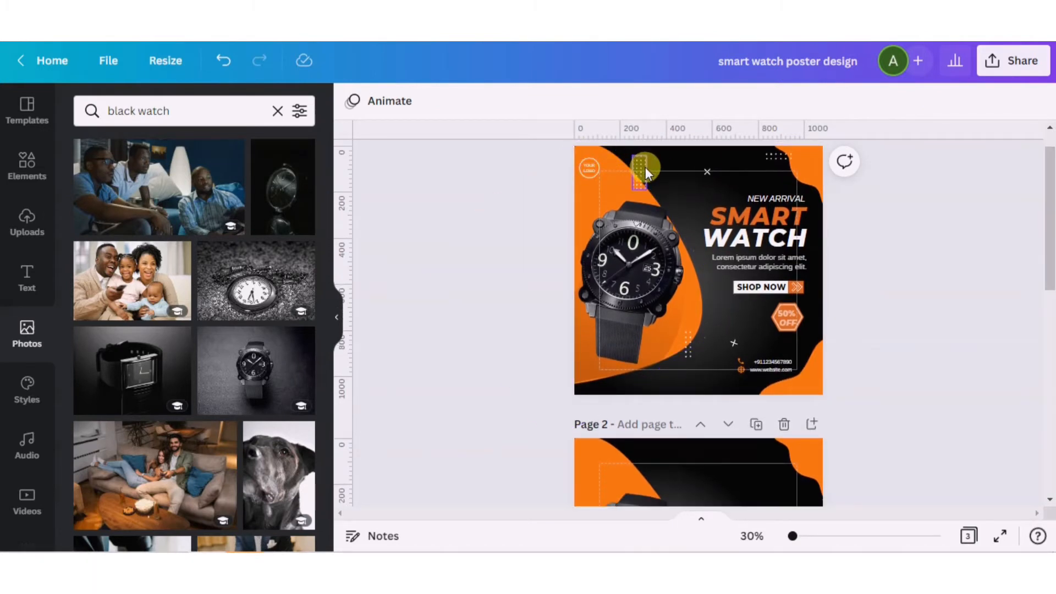
pyautogui.click(645, 166)
pyautogui.click(707, 172)
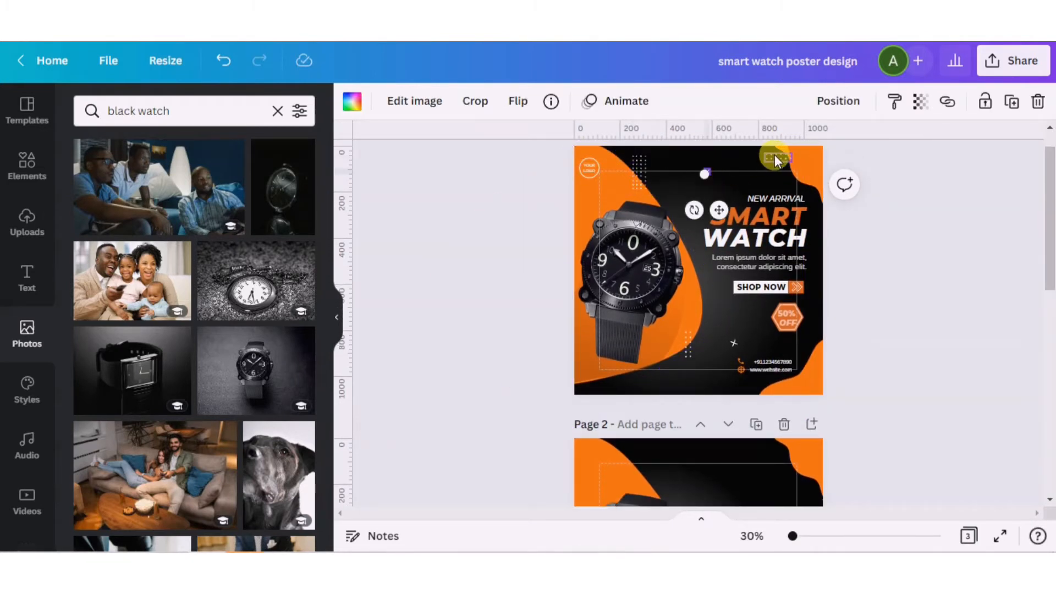
pyautogui.click(732, 344)
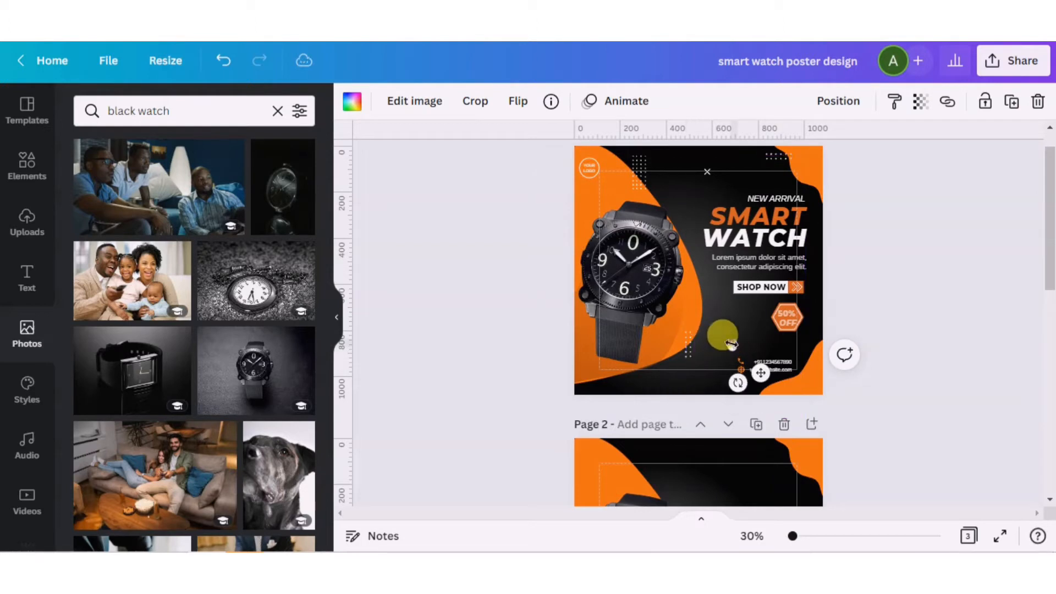
pyautogui.moveTo(1049, 193); pyautogui.dragTo(1050, 271)
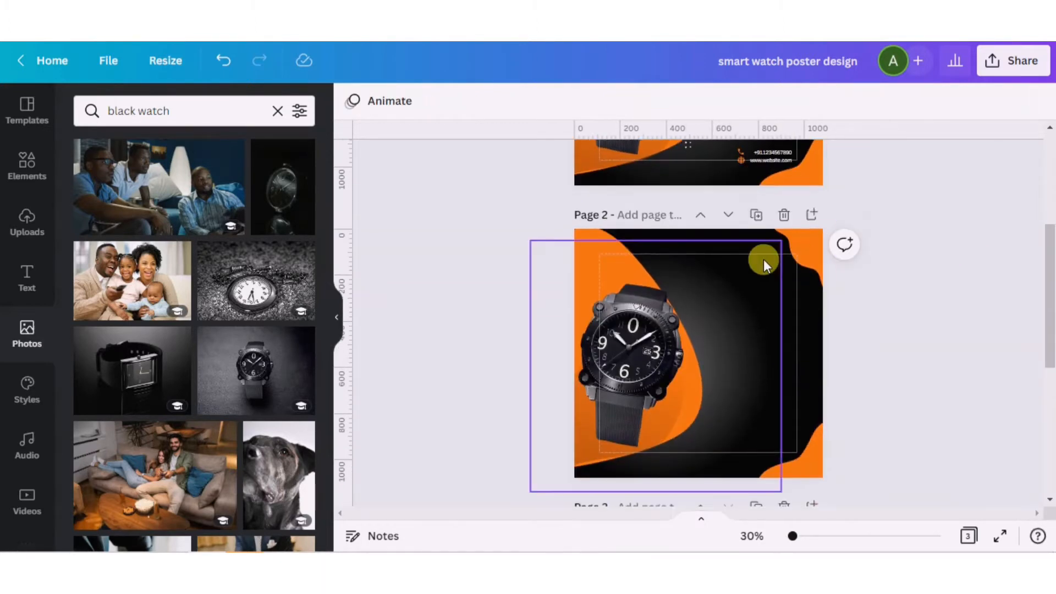
pyautogui.click(793, 297)
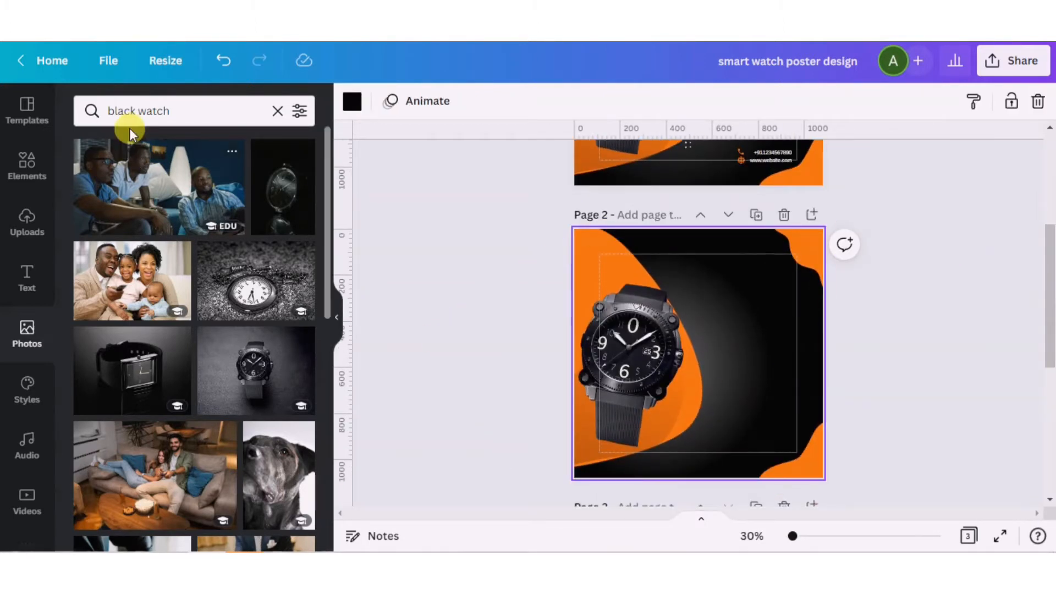
# - Search the elements library for "dots" and limit the results to graphics
pyautogui.click(24, 163)
pyautogui.tripleClick(172, 116)
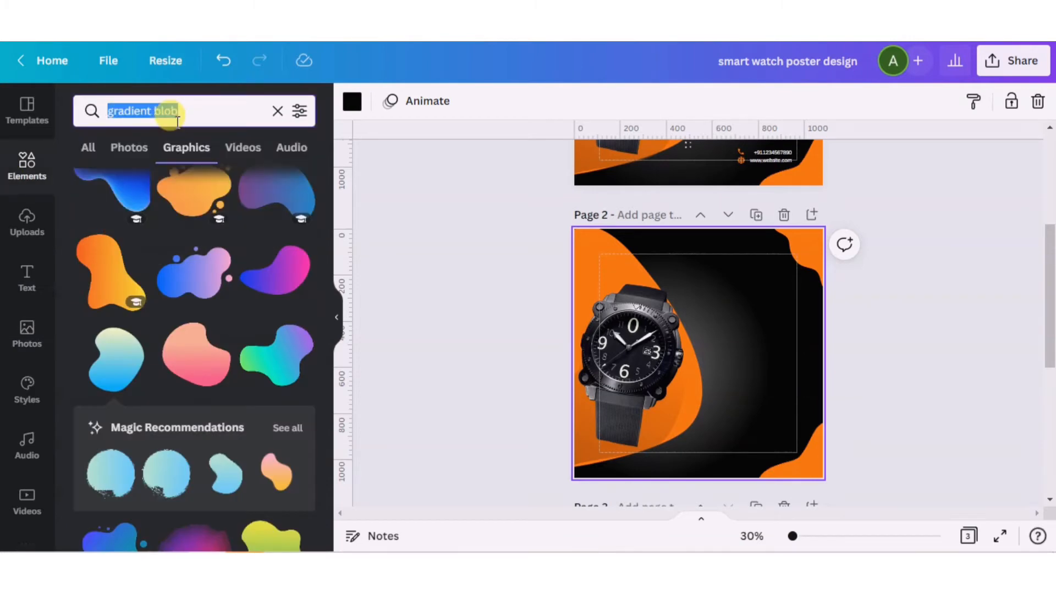
pyautogui.press('BackSpace')
pyautogui.click(414, 382)
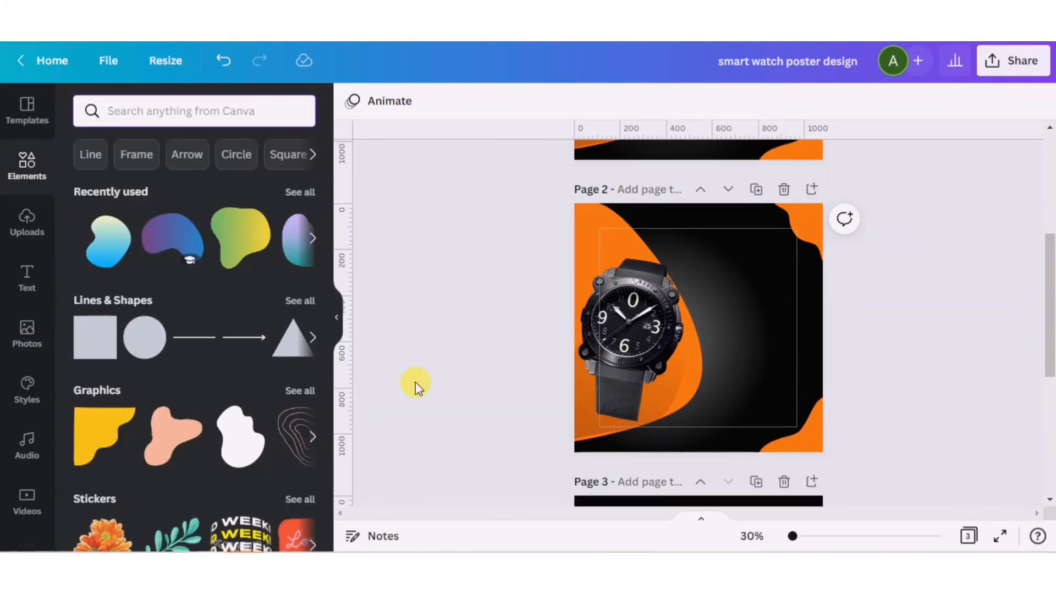
pyautogui.click(160, 112)
pyautogui.write('dot')
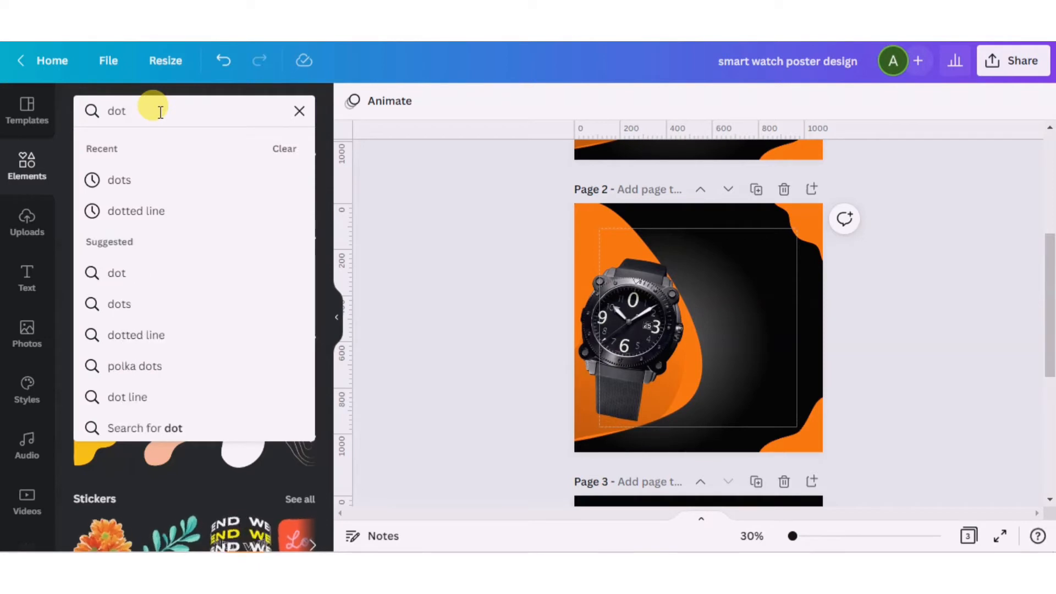
pyautogui.click(119, 180)
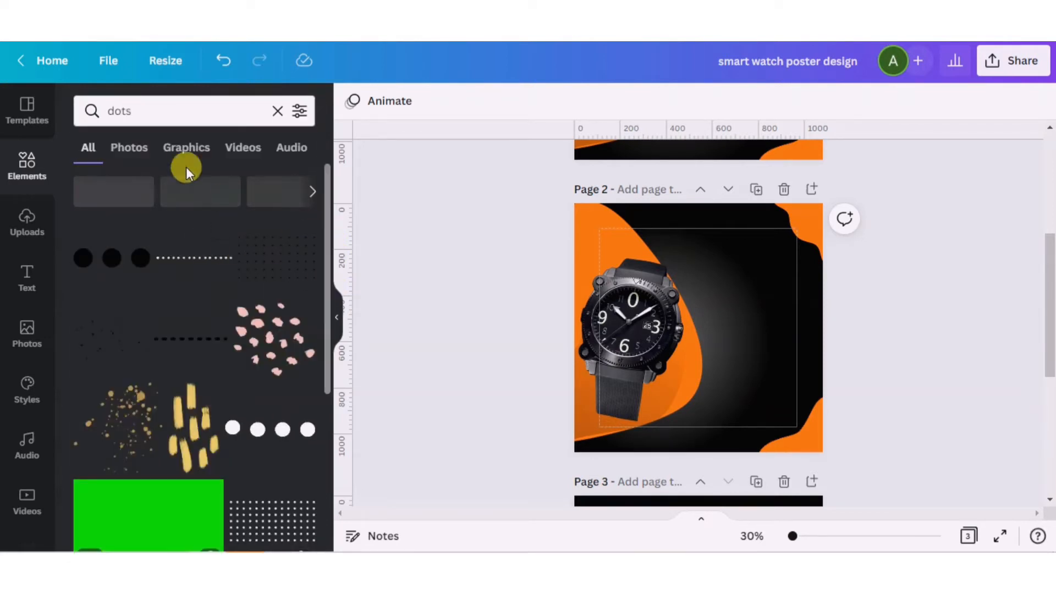
pyautogui.click(182, 149)
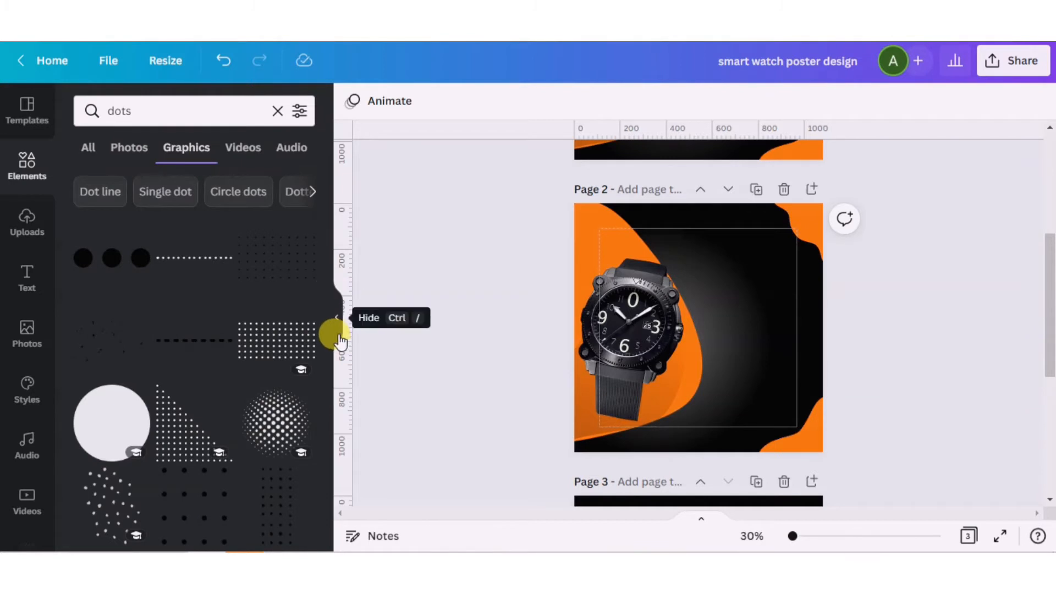
# - Add the rectangular dot grid graphic to page 2 and recolor it white
pyautogui.moveTo(328, 263)
pyautogui.mouseDown()
pyautogui.moveTo(321, 458)
pyautogui.moveTo(315, 250)
pyautogui.mouseUp()
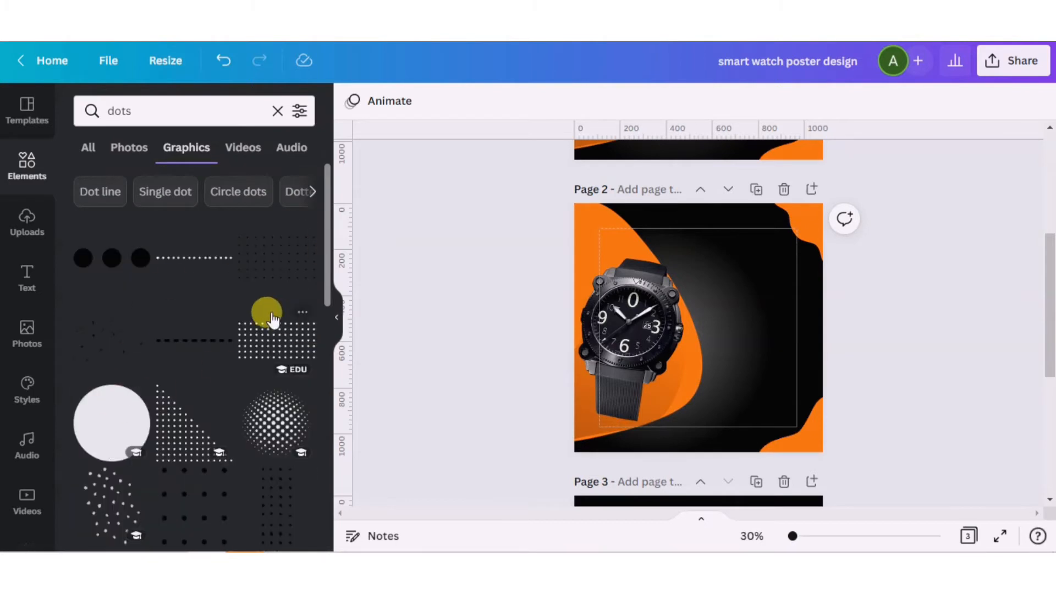
pyautogui.click(243, 348)
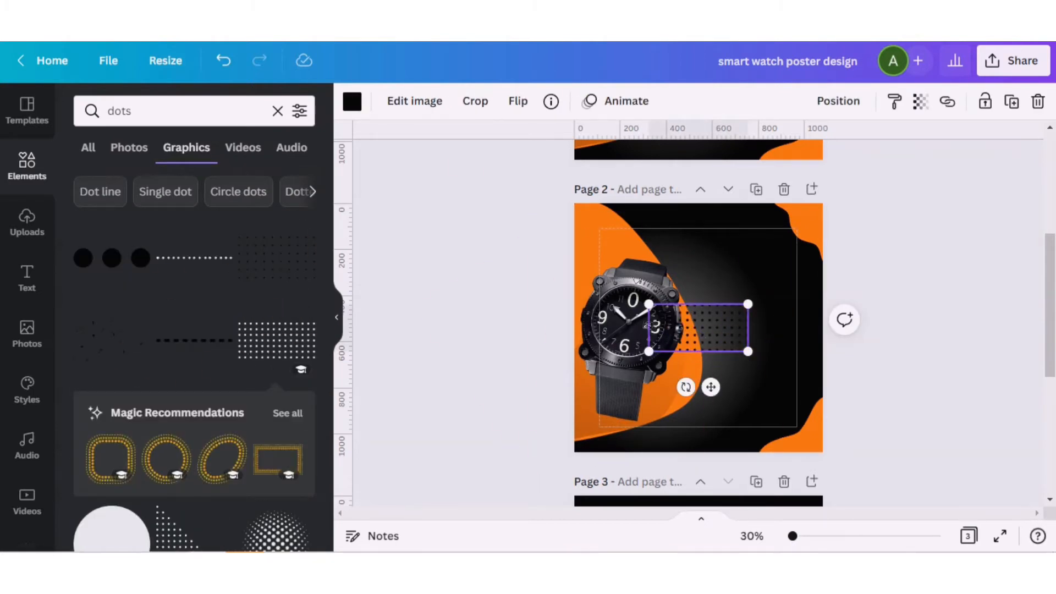
pyautogui.click(352, 101)
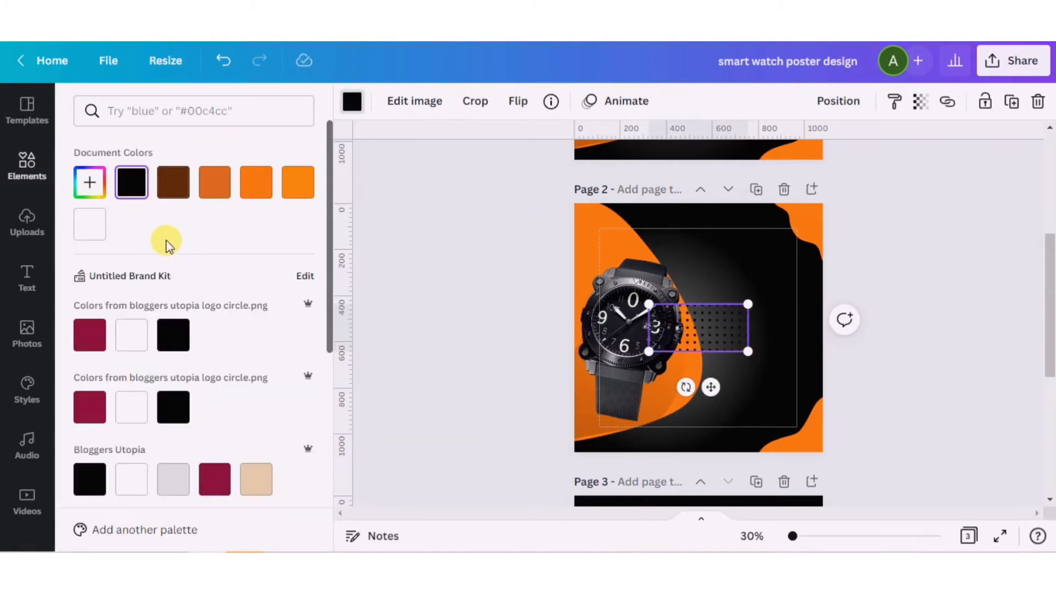
pyautogui.click(90, 224)
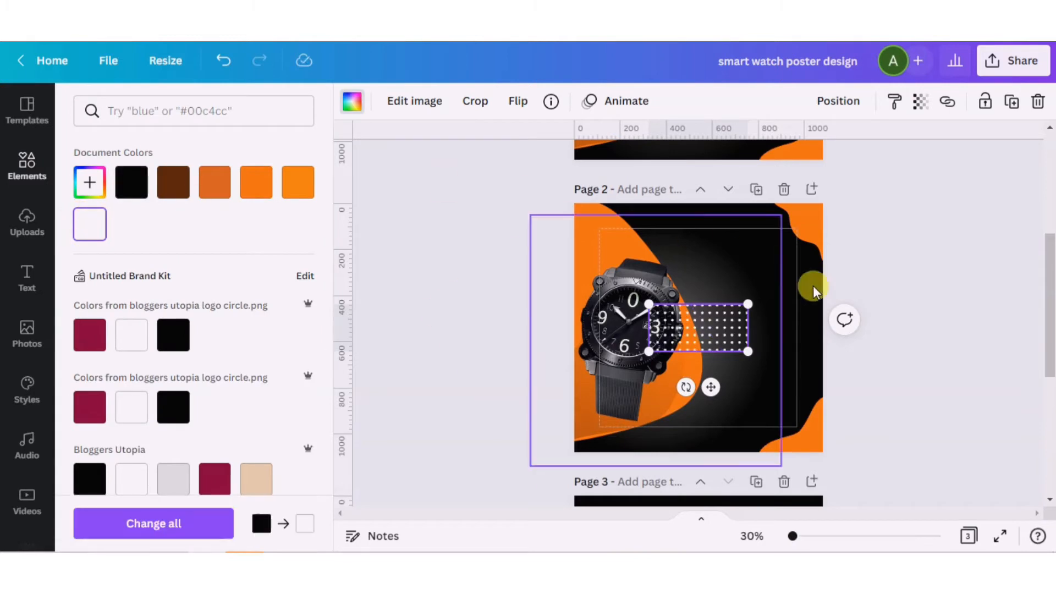
# - Crop the white dot grid to a small strip of two rows and try to reduce its size
pyautogui.doubleClick(709, 336)
pyautogui.moveTo(749, 350); pyautogui.dragTo(705, 319)
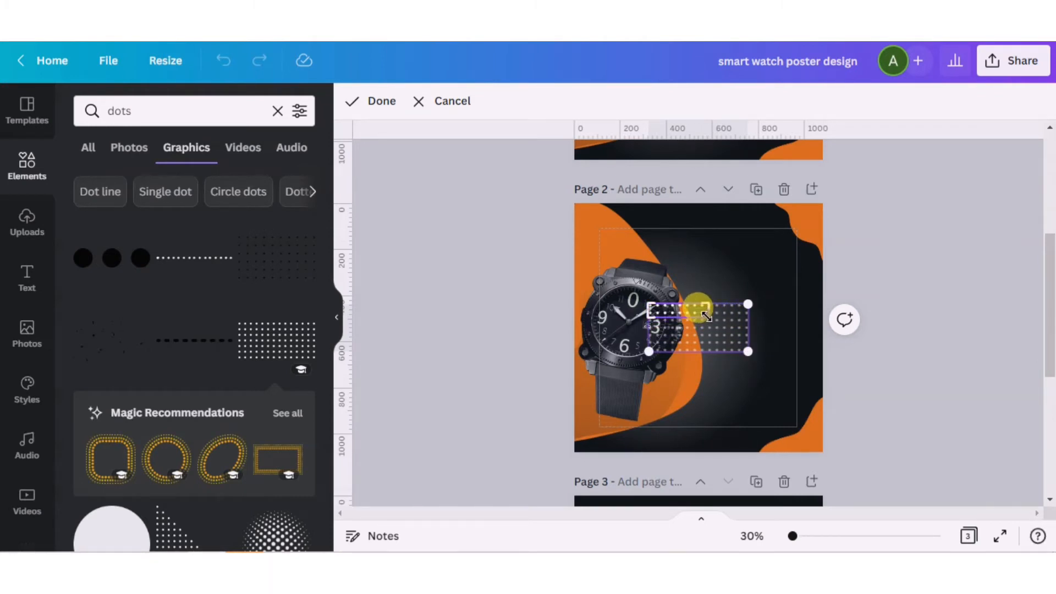
pyautogui.click(537, 311)
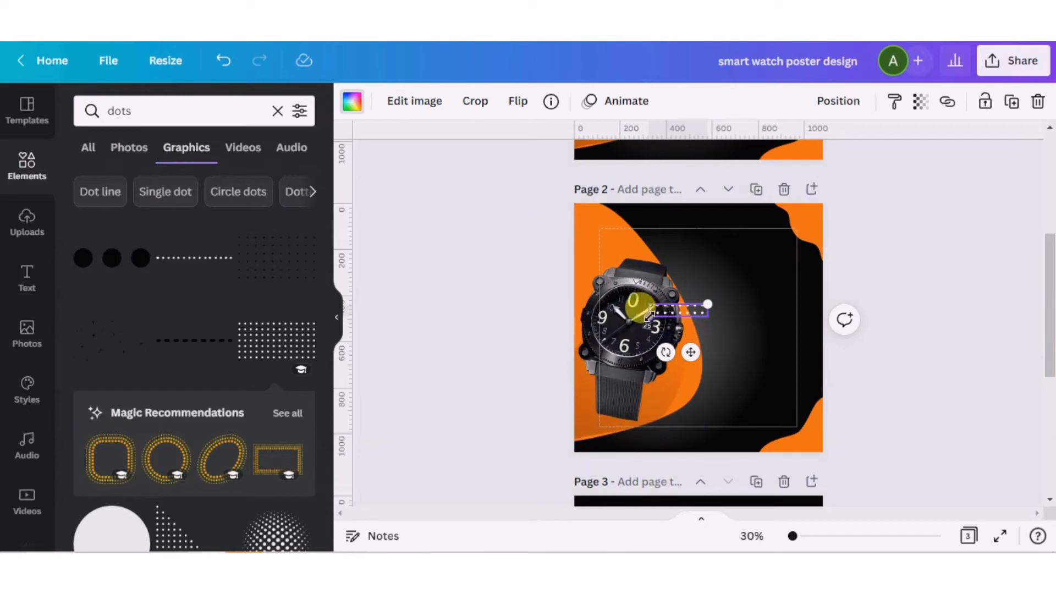
pyautogui.moveTo(649, 317); pyautogui.dragTo(654, 292)
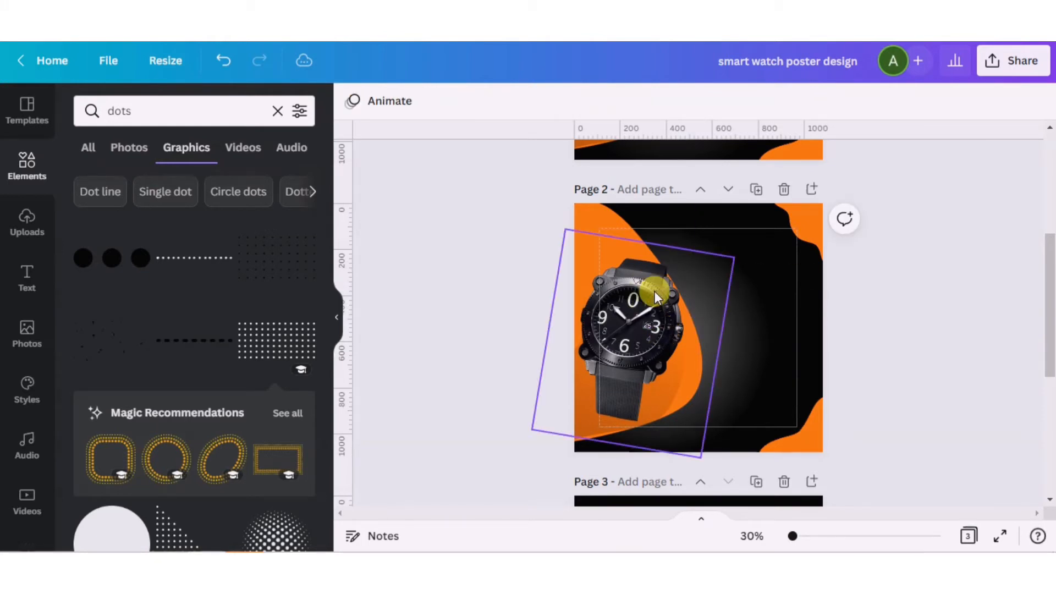
# - Copy the tall dot pattern above the watch and the dot pattern beside its lower strap from page 1 to page 2
pyautogui.moveTo(1048, 295); pyautogui.dragTo(1044, 206)
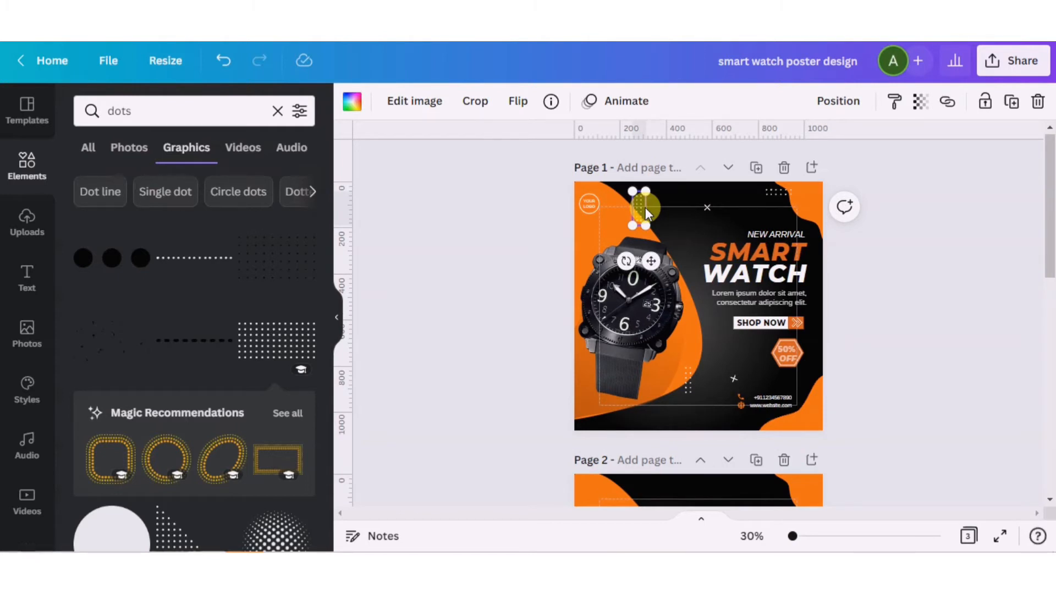
pyautogui.moveTo(1050, 228); pyautogui.dragTo(1049, 312)
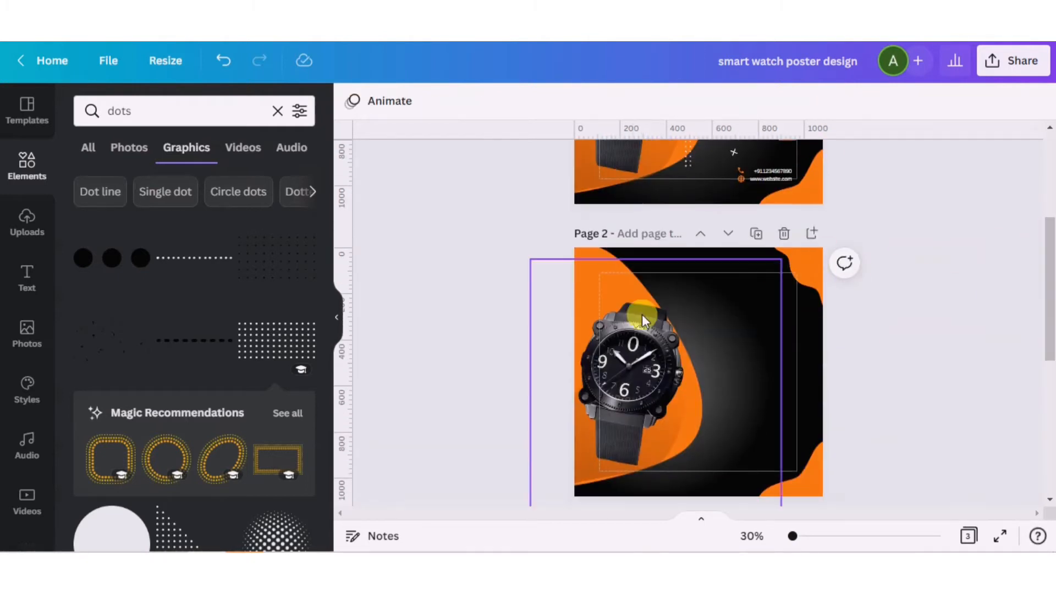
pyautogui.click(708, 279)
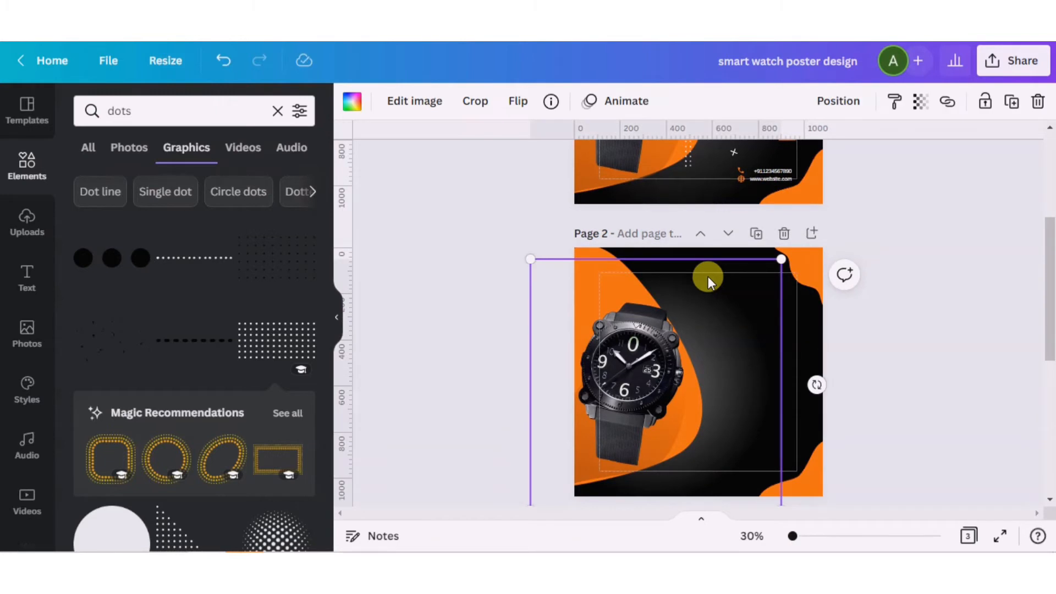
pyautogui.moveTo(1047, 300); pyautogui.dragTo(1050, 223)
pyautogui.click(688, 332)
pyautogui.click(713, 373)
pyautogui.click(756, 352)
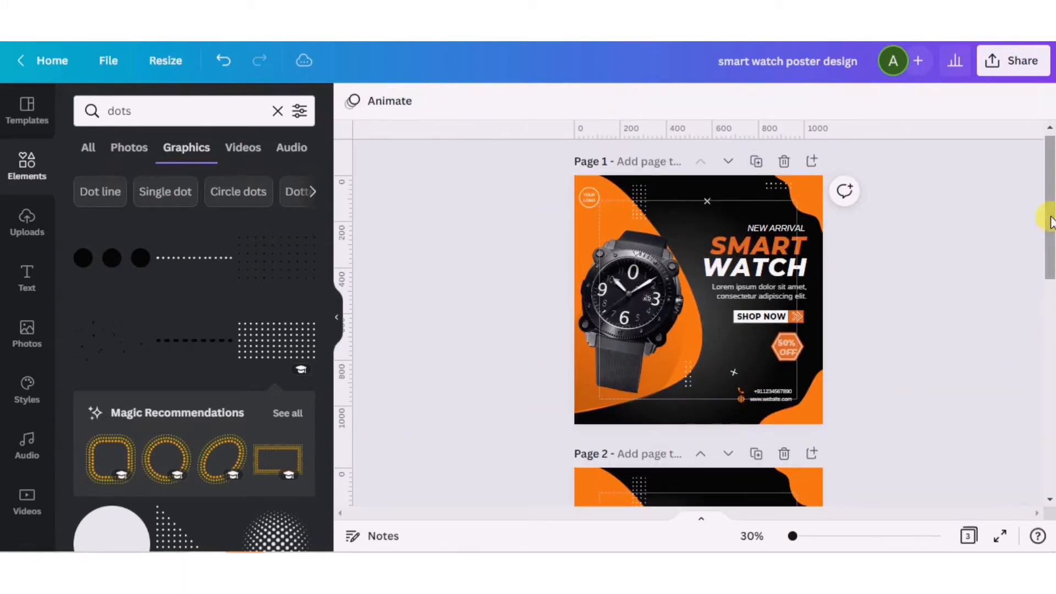
# - Copy the small dot pattern beside the upper-right orange shape from page 1 to page 2
pyautogui.click(782, 185)
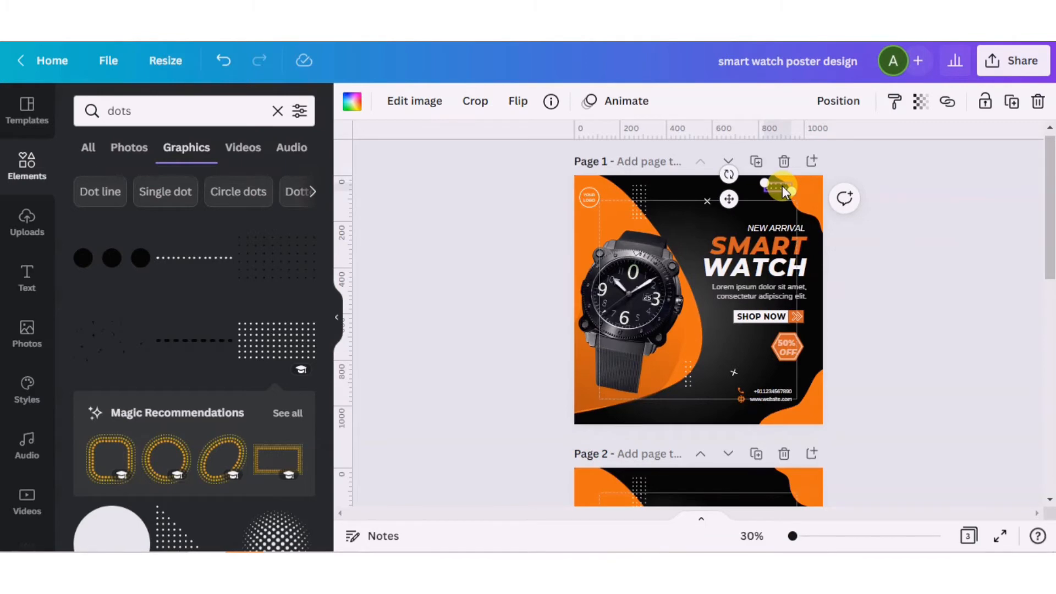
pyautogui.moveTo(1049, 142); pyautogui.dragTo(1045, 237)
pyautogui.click(773, 280)
pyautogui.hotkey('ctrl', 'v')
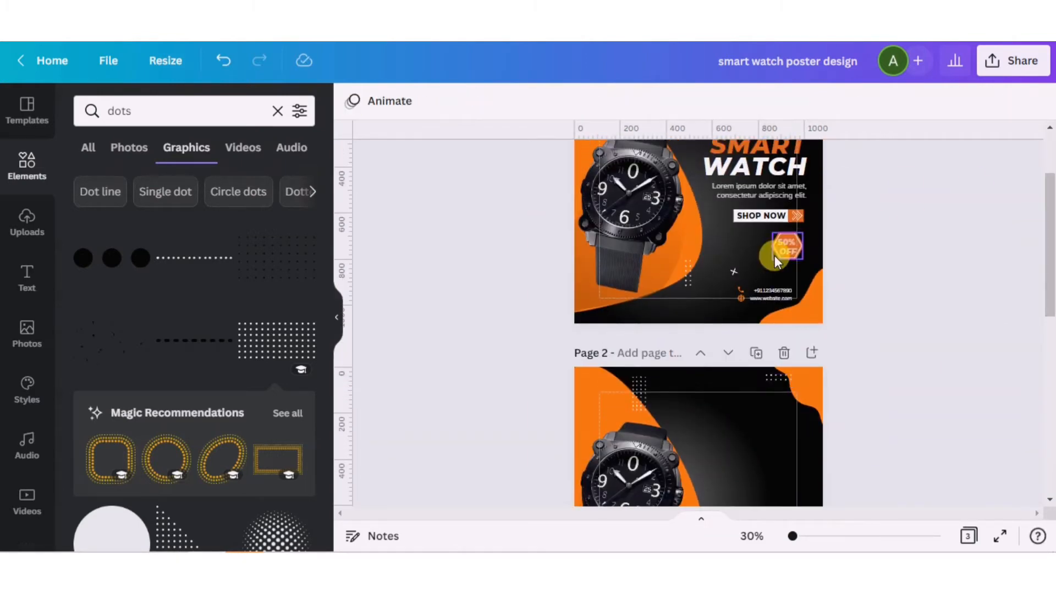
# - Copy the lower and upper white cross ornaments from page 1 to the matching spots on page 2
pyautogui.click(734, 268)
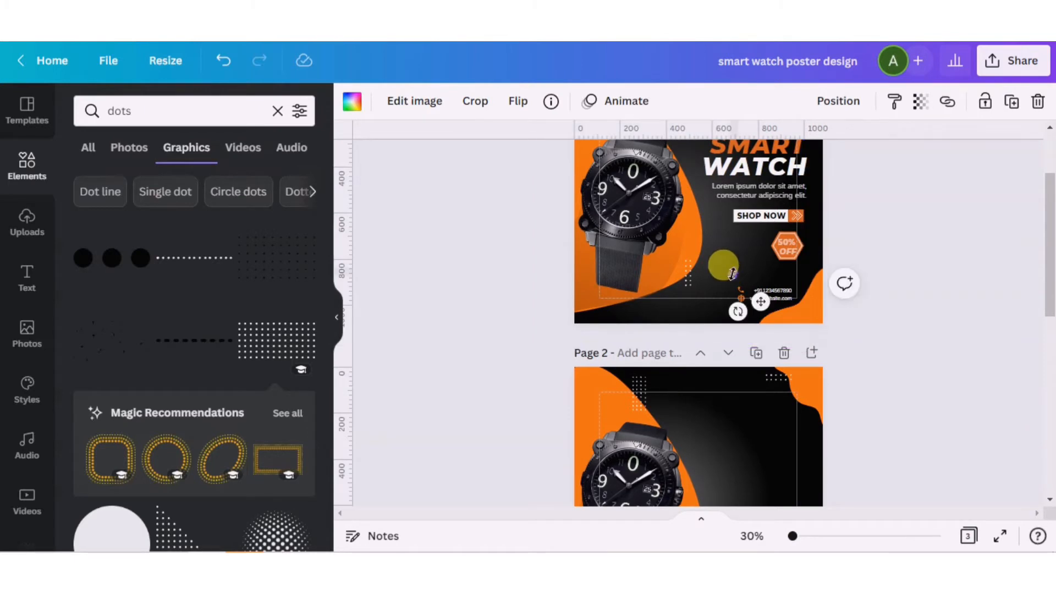
pyautogui.scroll(-4, 732, 286)
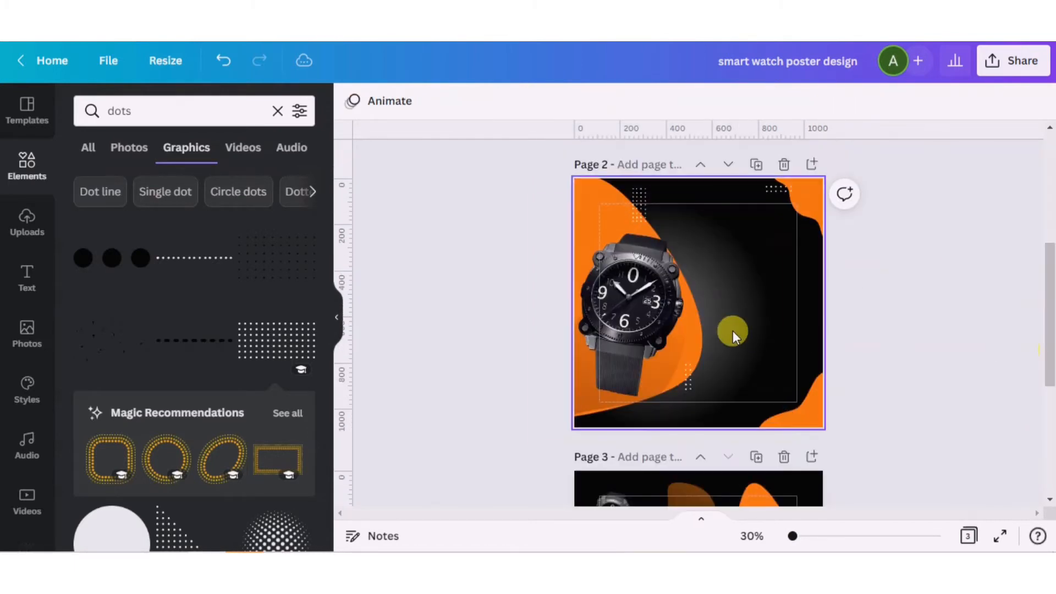
pyautogui.click(731, 331)
pyautogui.moveTo(1050, 302); pyautogui.dragTo(1043, 212)
pyautogui.click(705, 183)
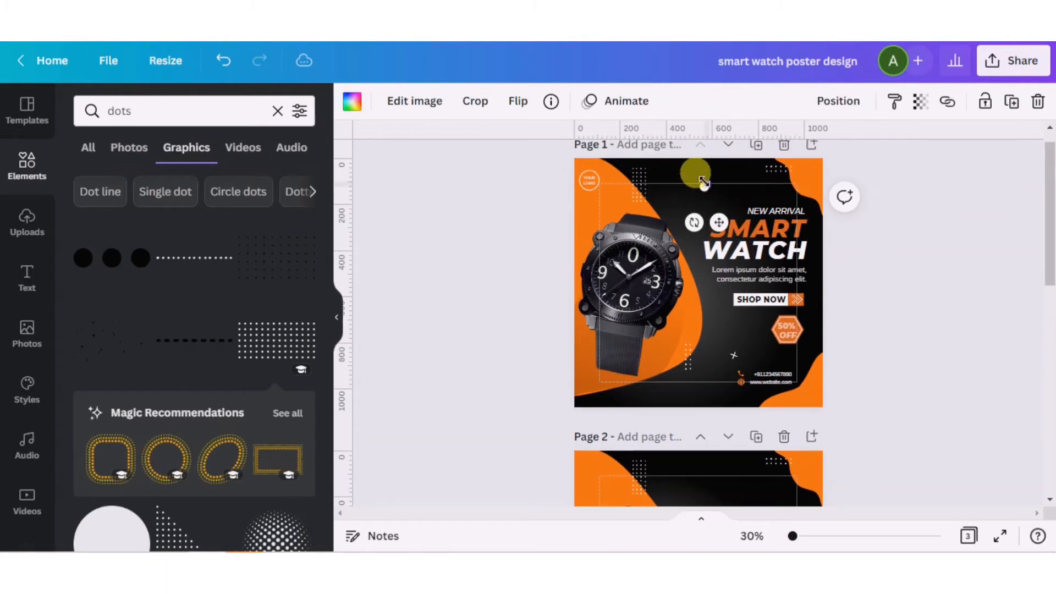
pyautogui.moveTo(1049, 220); pyautogui.dragTo(1050, 259)
pyautogui.click(791, 313)
pyautogui.click(791, 313)
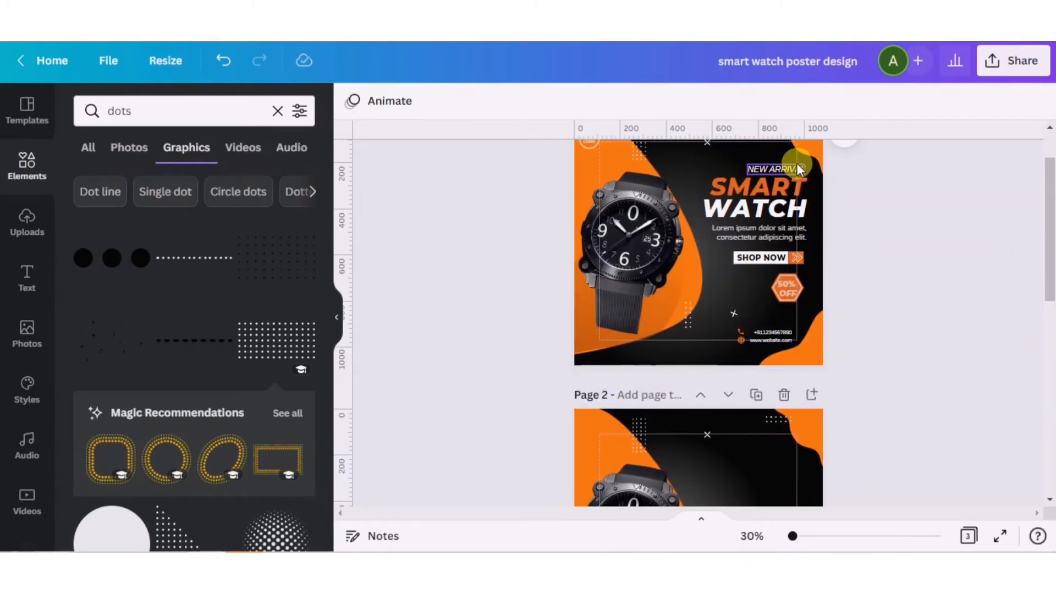
# - Check the text styles used on page 1, and add a text box reading "SMART WATCH" to page 2
pyautogui.click(741, 185)
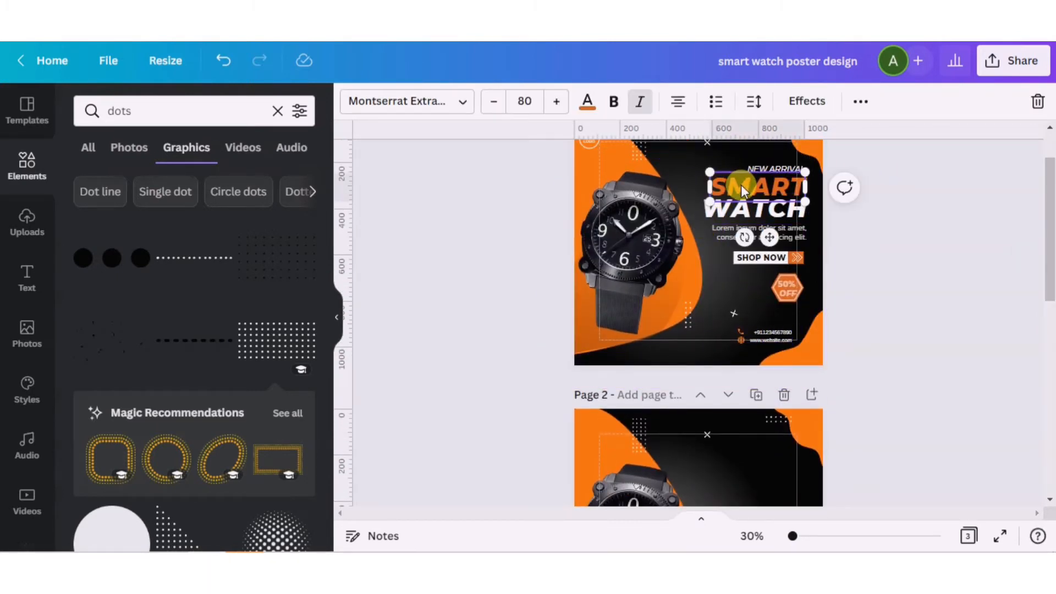
pyautogui.click(784, 167)
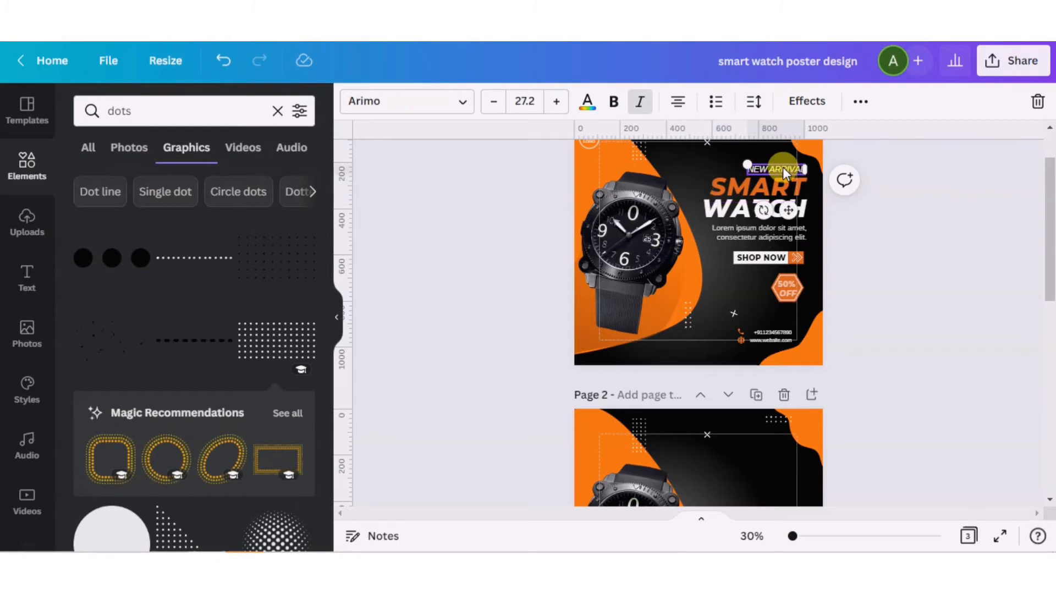
pyautogui.click(743, 236)
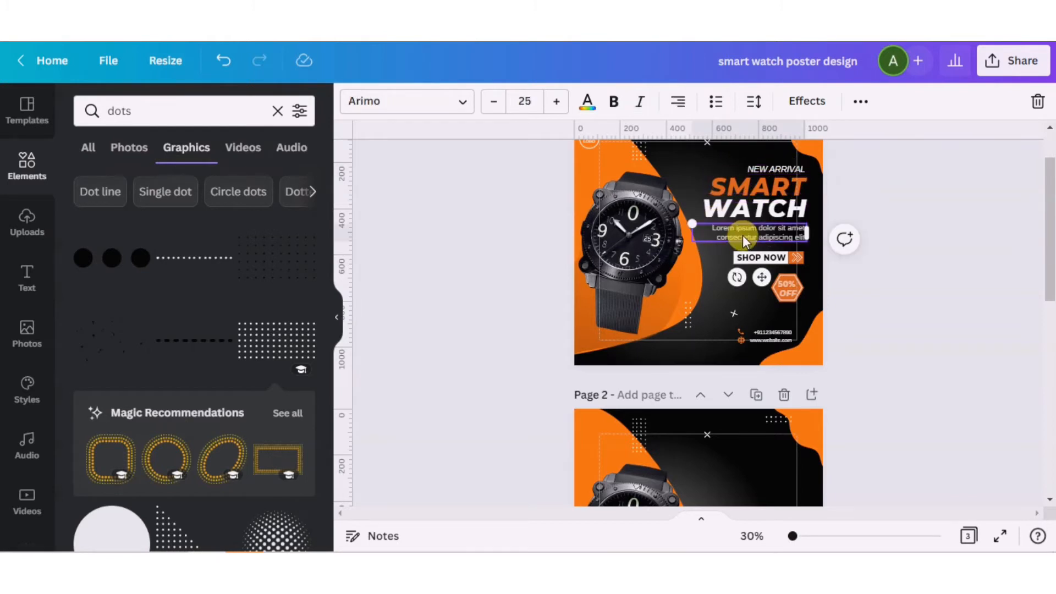
pyautogui.click(771, 337)
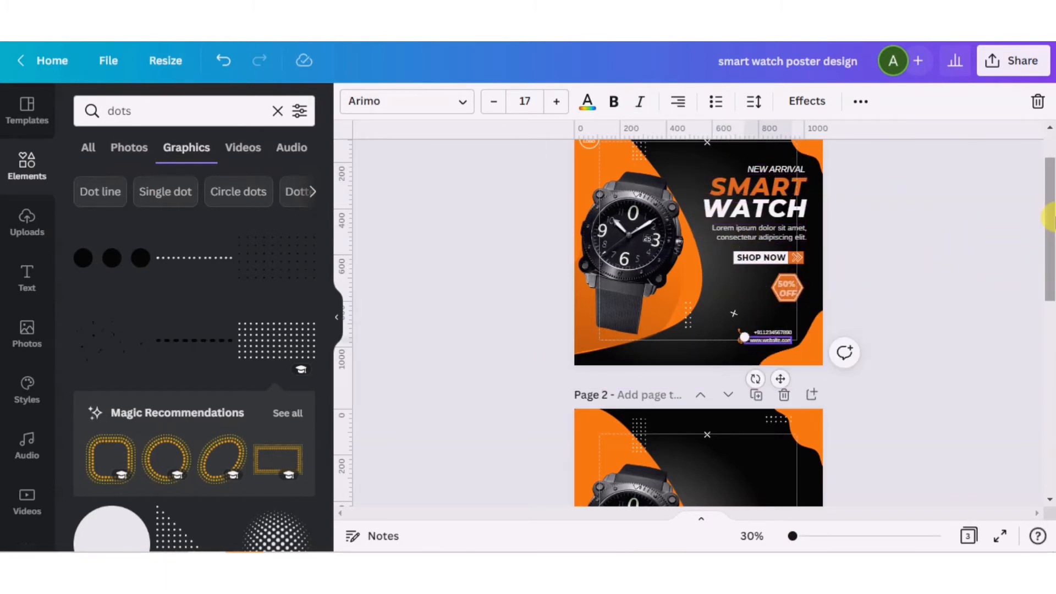
pyautogui.moveTo(1048, 213); pyautogui.dragTo(1051, 288)
pyautogui.click(778, 364)
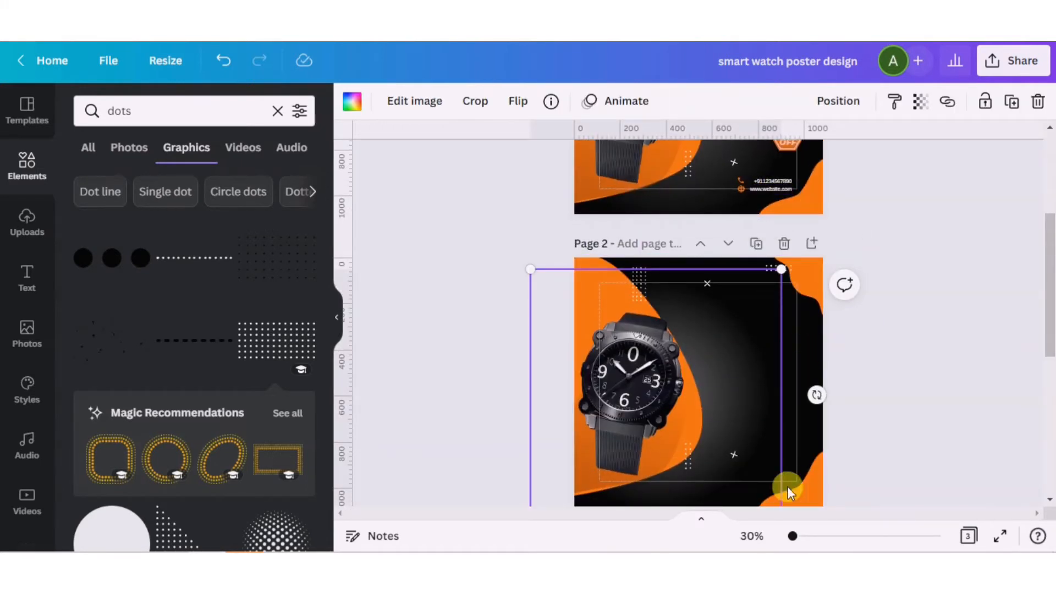
pyautogui.press('t')
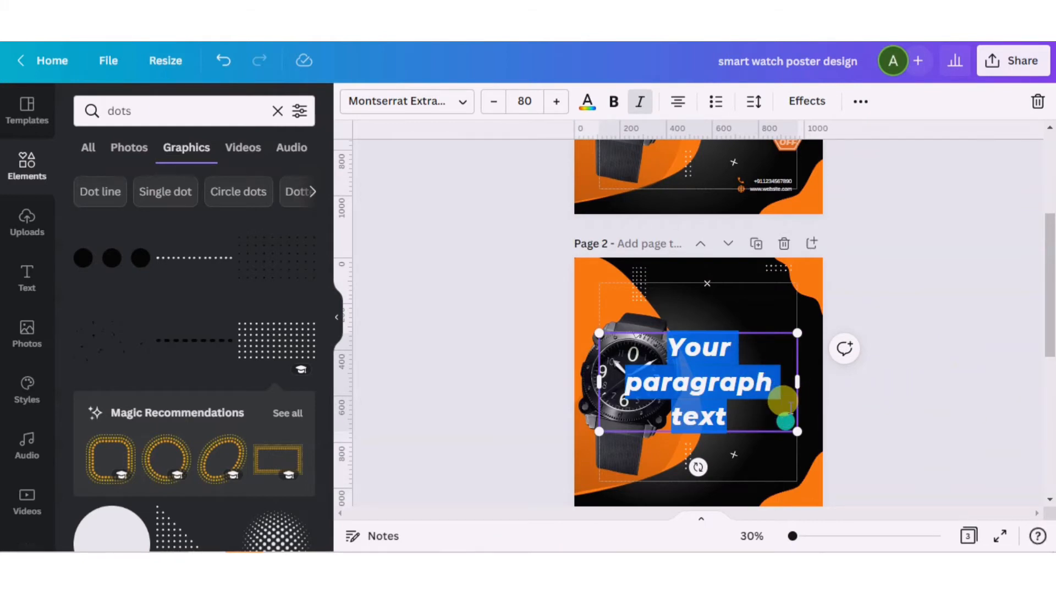
pyautogui.write('S')
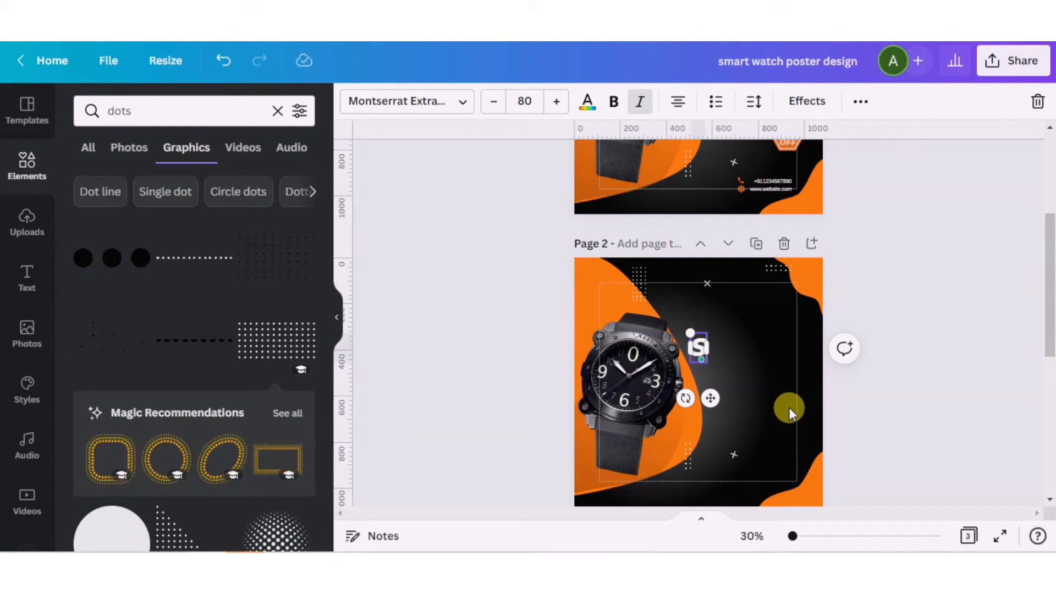
pyautogui.write('MART WA')
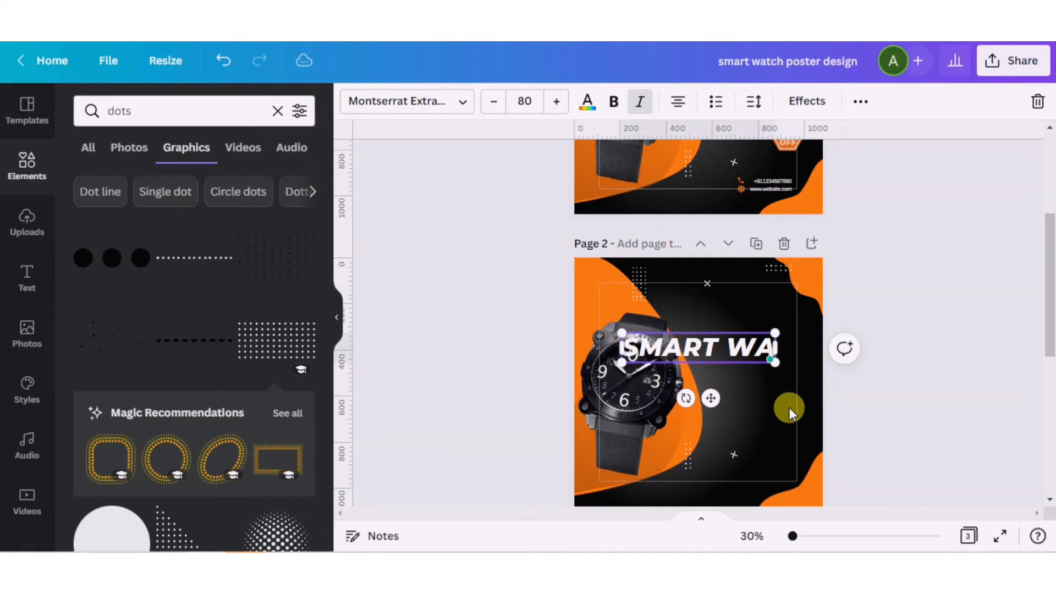
pyautogui.write('TCH')
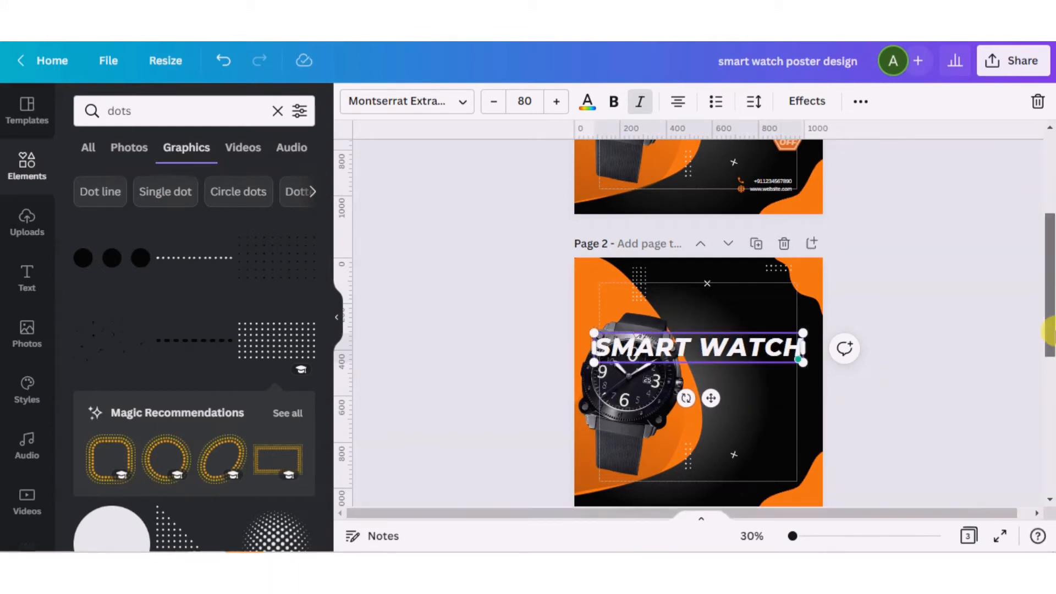
# - Wrap the SMART WATCH heading onto two lines and place it on the dark area beside the watch
pyautogui.moveTo(1049, 330); pyautogui.dragTo(1049, 291)
pyautogui.click(966, 338)
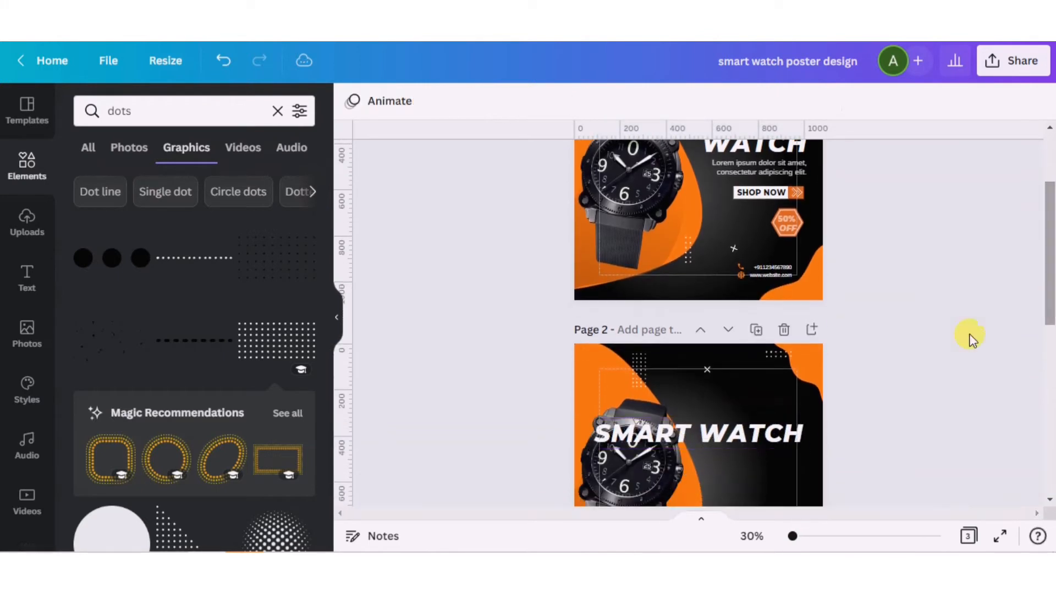
pyautogui.click(757, 441)
pyautogui.moveTo(797, 434); pyautogui.dragTo(835, 417)
pyautogui.moveTo(1054, 293); pyautogui.dragTo(1054, 282)
# - Tighten the line spacing of the SMART WATCH heading on page 2 to resemble page 1
pyautogui.click(770, 473)
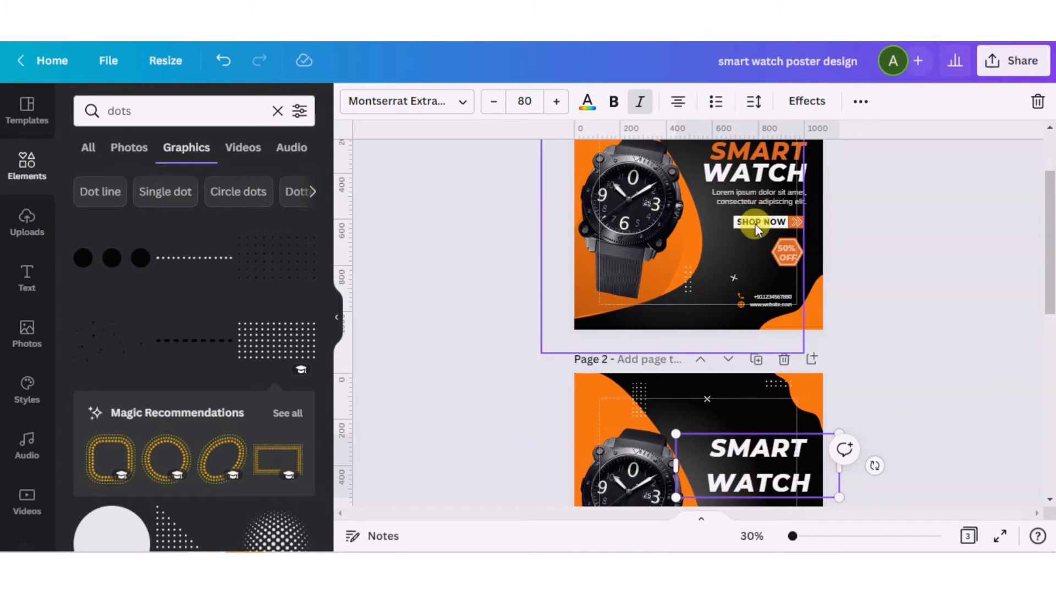
pyautogui.click(754, 109)
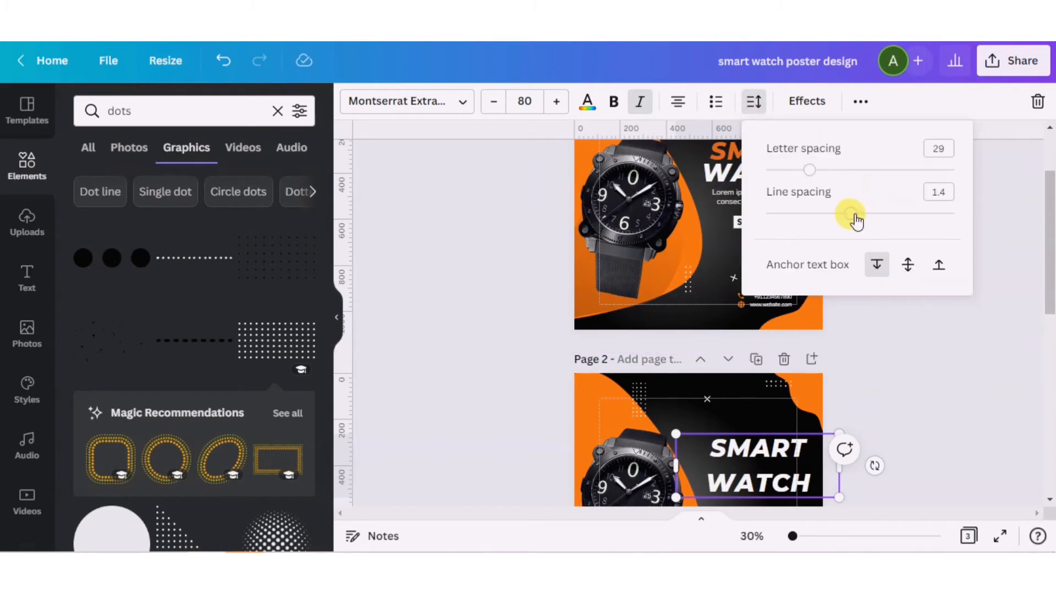
pyautogui.moveTo(857, 220); pyautogui.dragTo(804, 215)
pyautogui.click(898, 312)
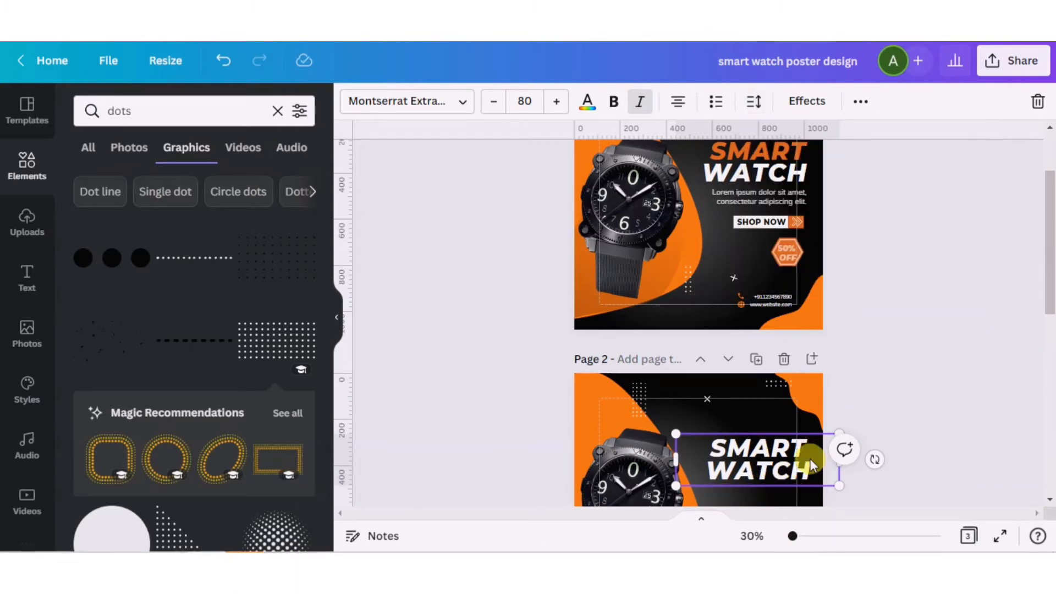
# - Recolor the word SMART in page 2's heading with the bright orange from the document colors
pyautogui.moveTo(1054, 240); pyautogui.dragTo(1053, 249)
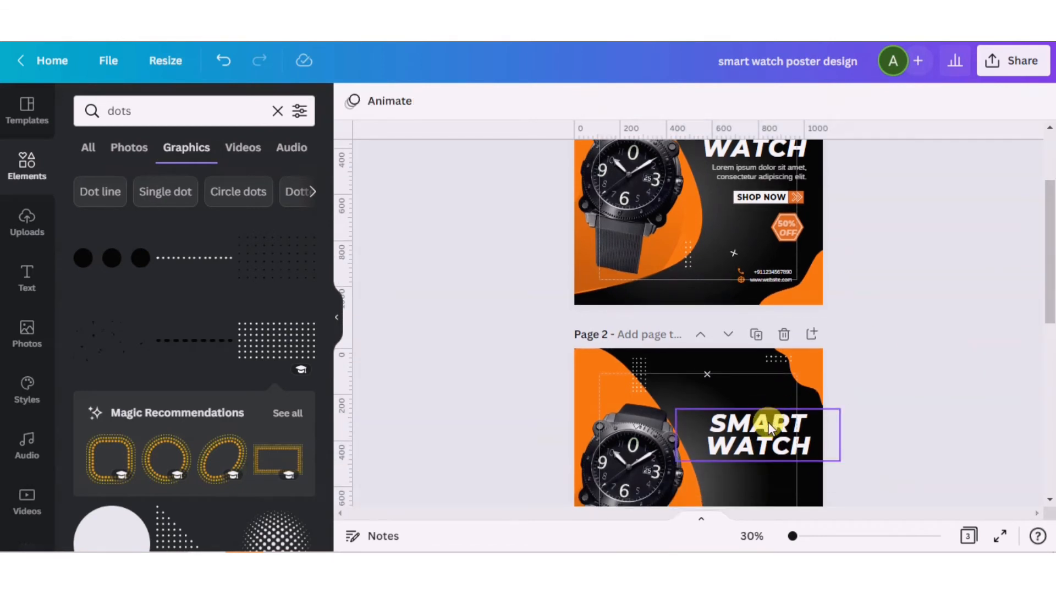
pyautogui.moveTo(767, 421); pyautogui.dragTo(706, 423)
pyautogui.click(586, 101)
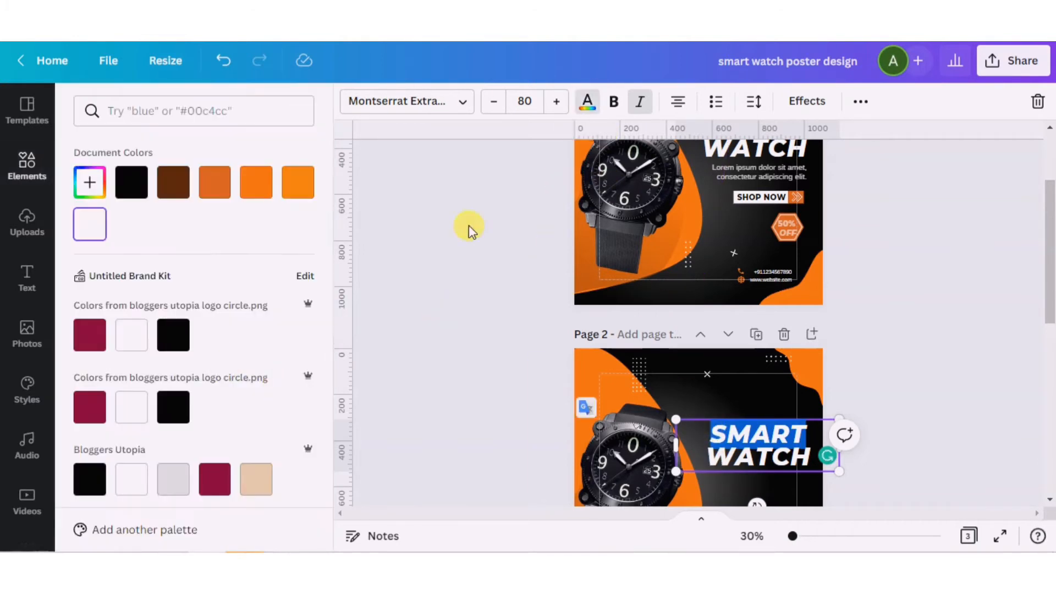
pyautogui.click(256, 182)
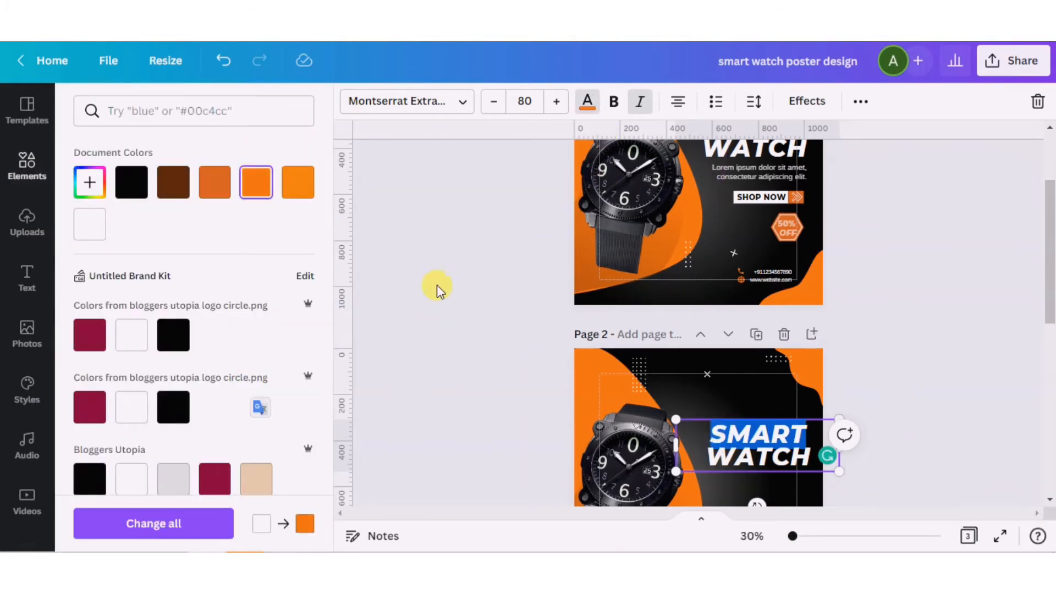
pyautogui.click(504, 358)
pyautogui.moveTo(1050, 291)
pyautogui.mouseDown()
pyautogui.moveTo(1052, 278)
pyautogui.moveTo(1049, 288)
pyautogui.mouseUp()
# - Apply the darker orange document color to the word SMART in page 2's heading
pyautogui.click(807, 443)
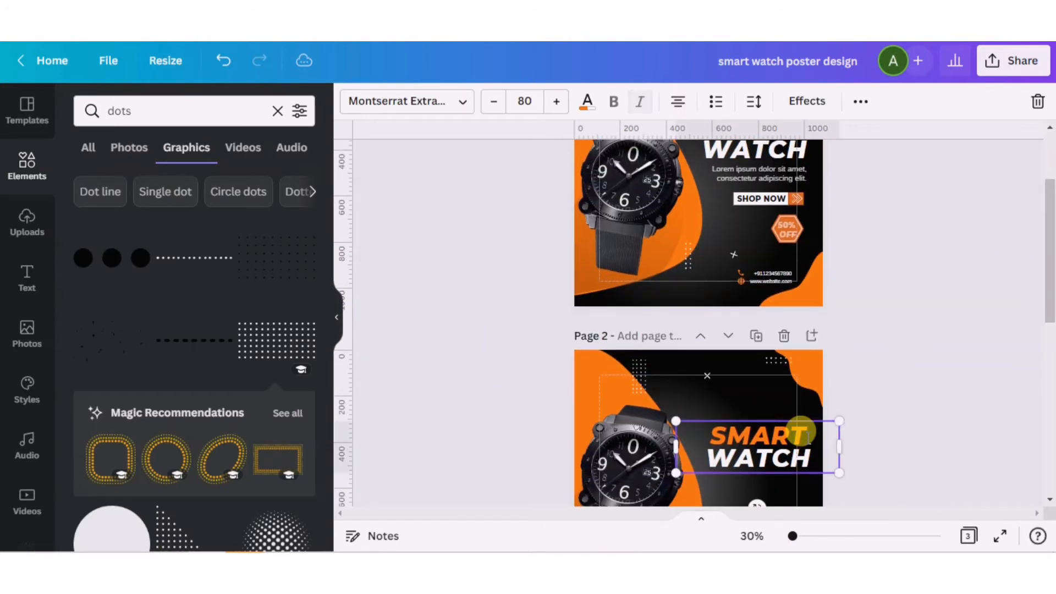
pyautogui.click(802, 435)
pyautogui.moveTo(803, 435); pyautogui.dragTo(706, 435)
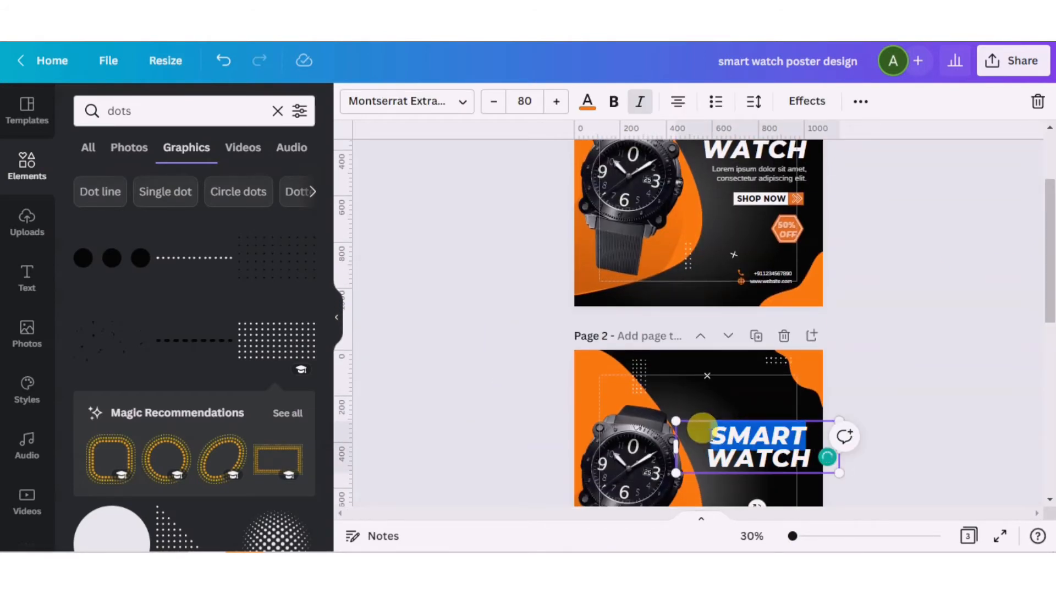
pyautogui.click(587, 102)
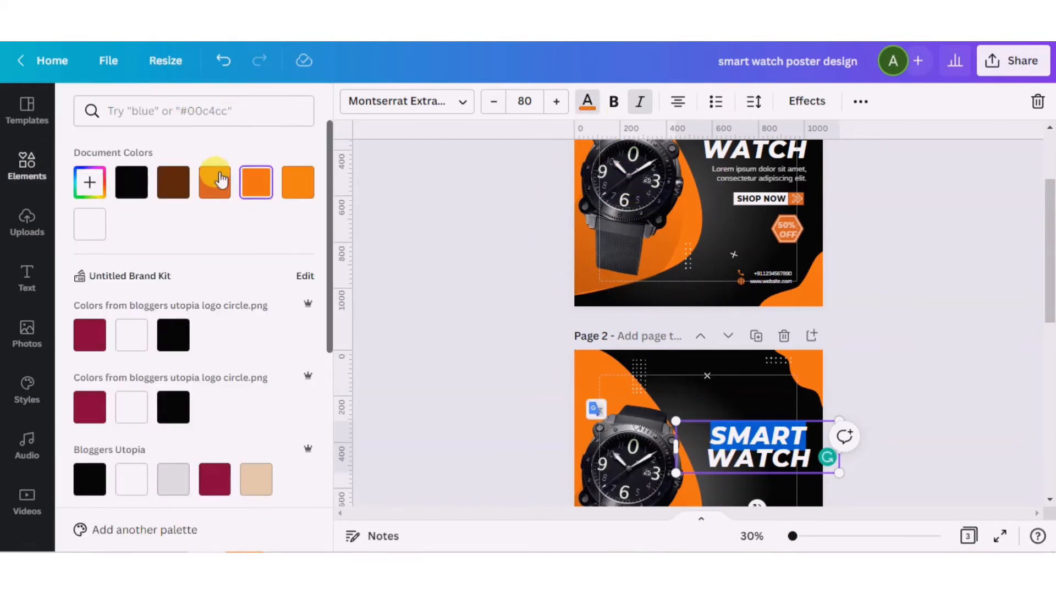
pyautogui.click(214, 182)
pyautogui.click(998, 348)
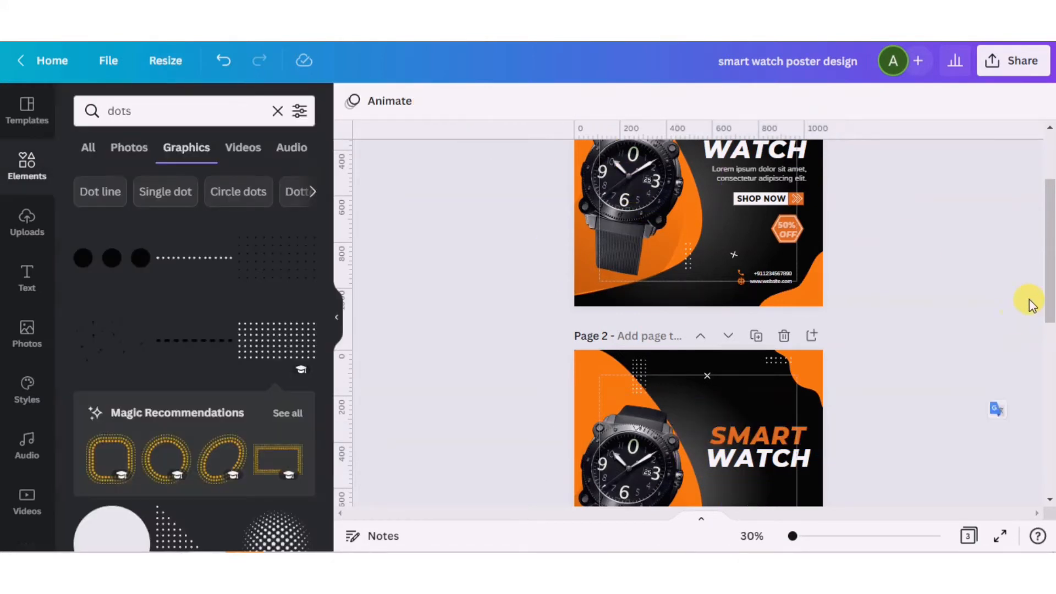
# - Nudge the SMART WATCH heading on page 2 slightly to the right and down
pyautogui.scroll(-1, 1048, 308)
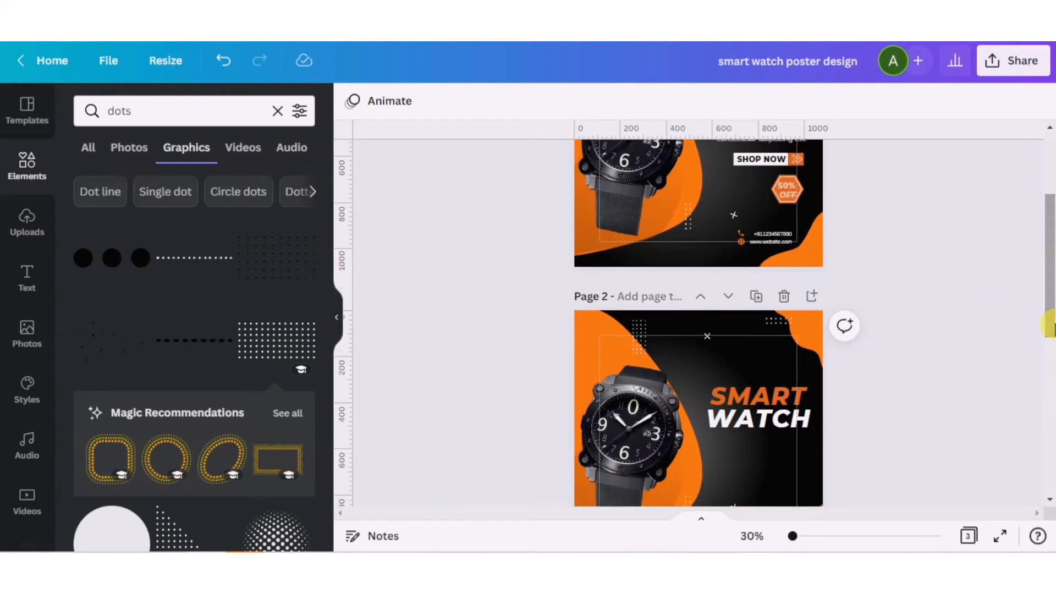
pyautogui.moveTo(743, 392); pyautogui.dragTo(754, 398)
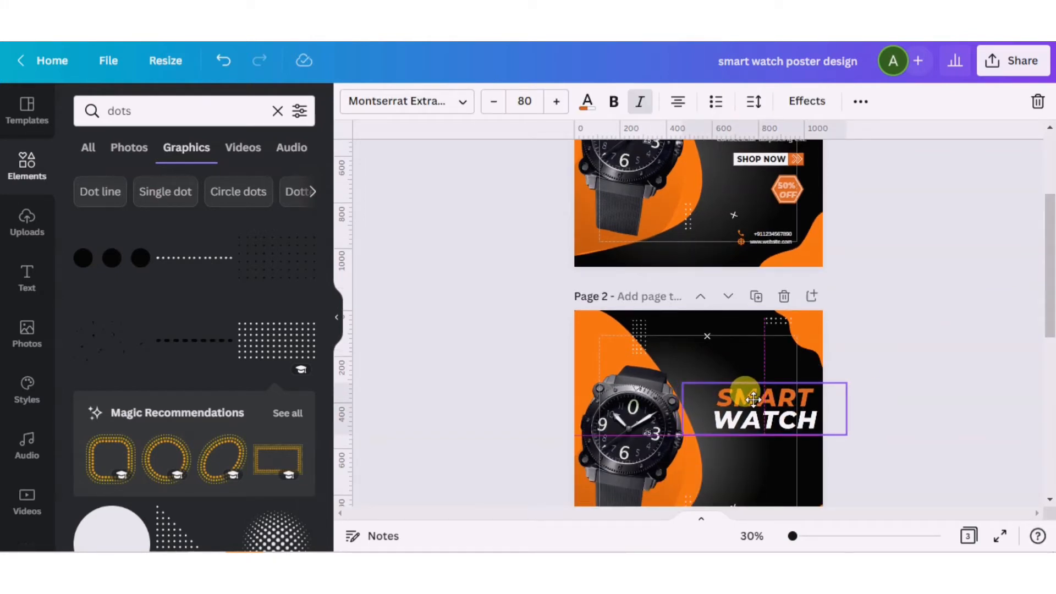
pyautogui.click(916, 382)
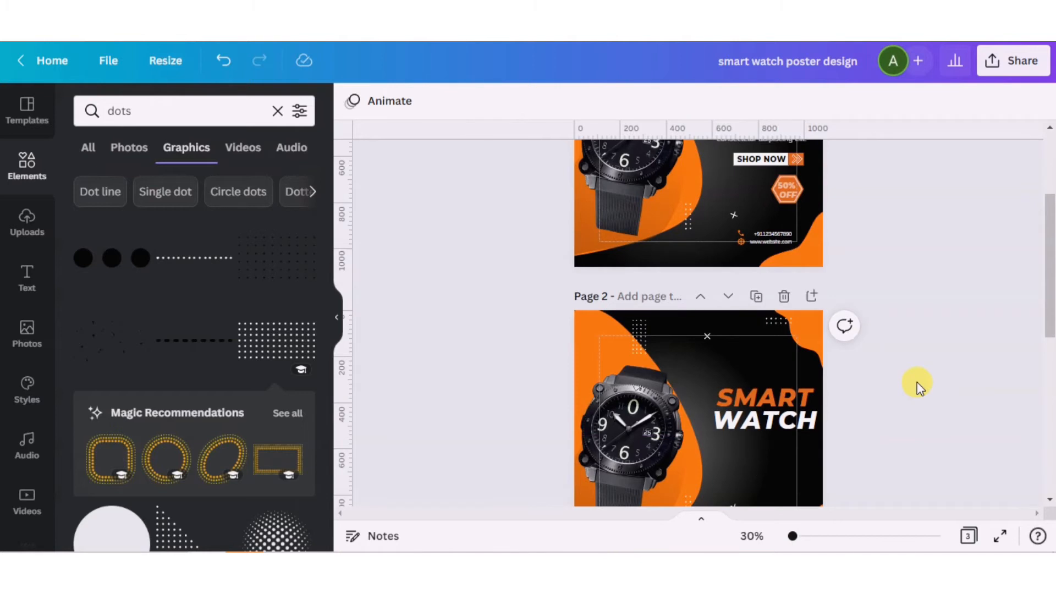
# - Add a new text box to page 2, set its font to Arimo and reduce its size to 66
pyautogui.click(738, 359)
pyautogui.press('t')
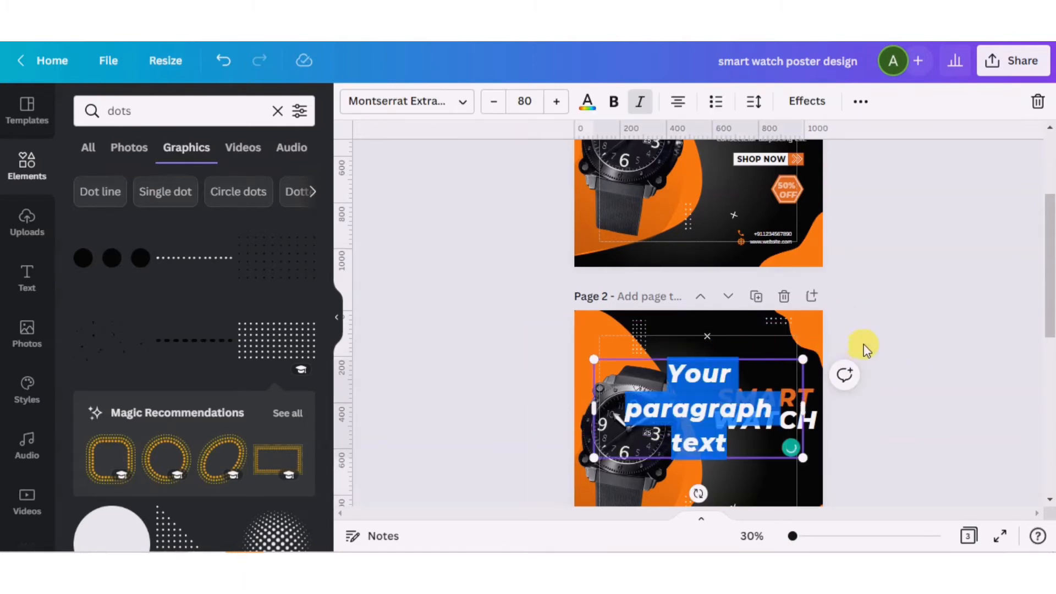
pyautogui.click(450, 101)
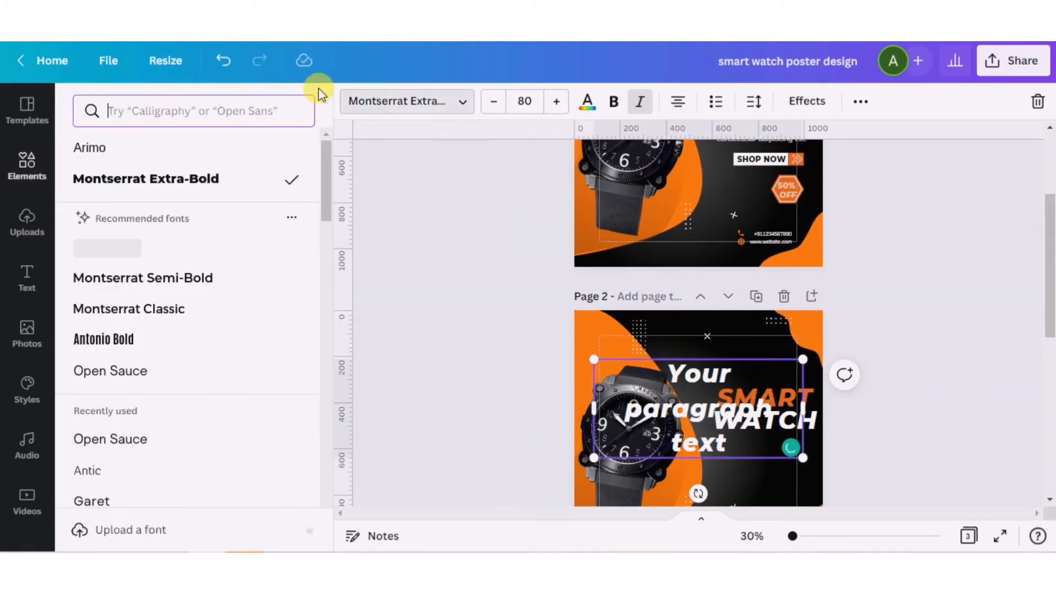
pyautogui.click(91, 147)
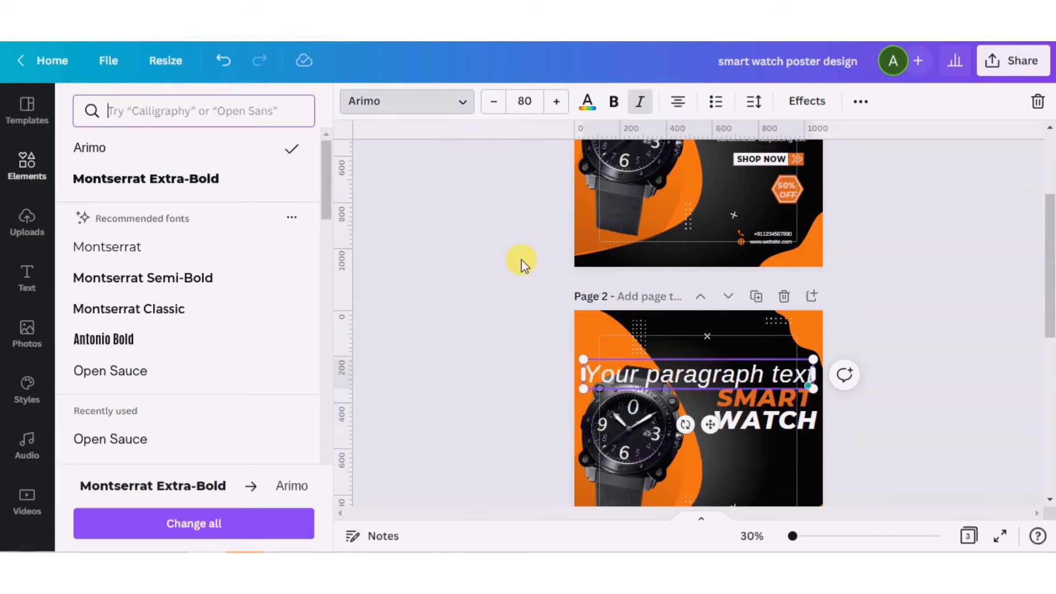
pyautogui.click(485, 107)
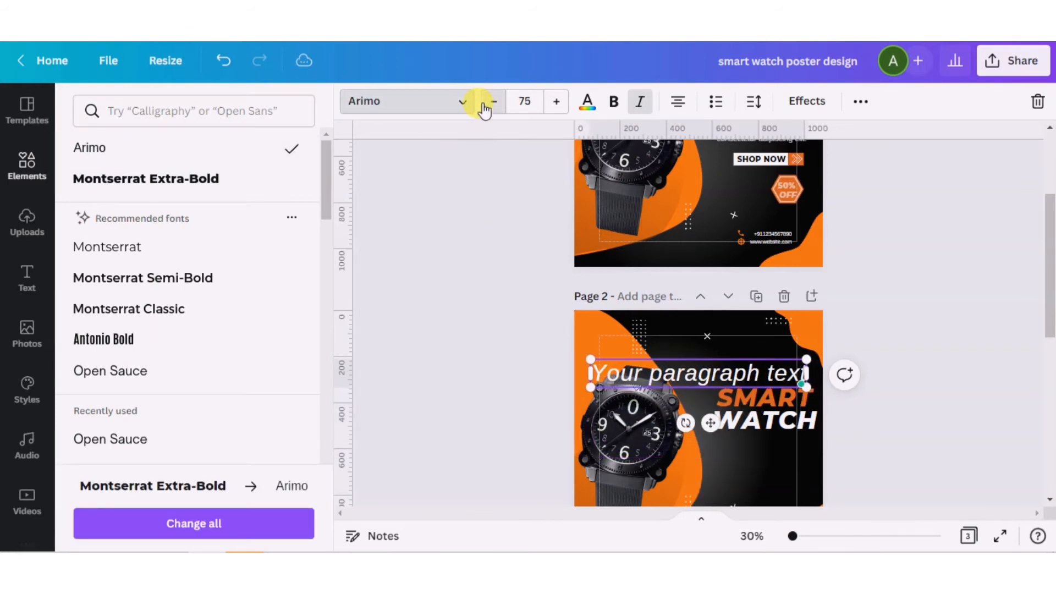
# - Replace the new text box's placeholder with "NEW ARRIVAL"
pyautogui.doubleClick(734, 371)
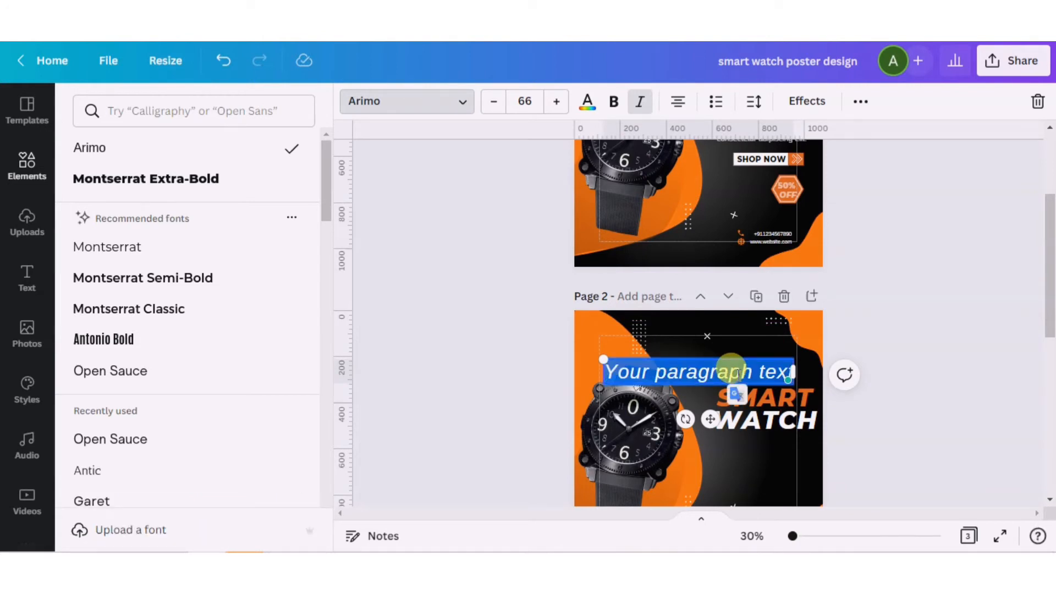
pyautogui.write('NE')
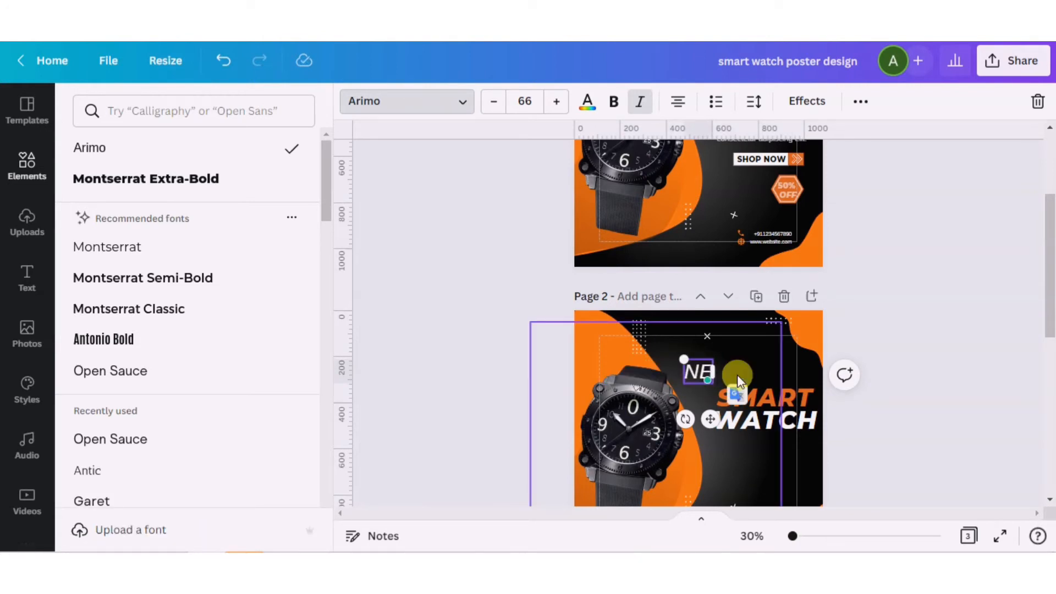
pyautogui.write('w a')
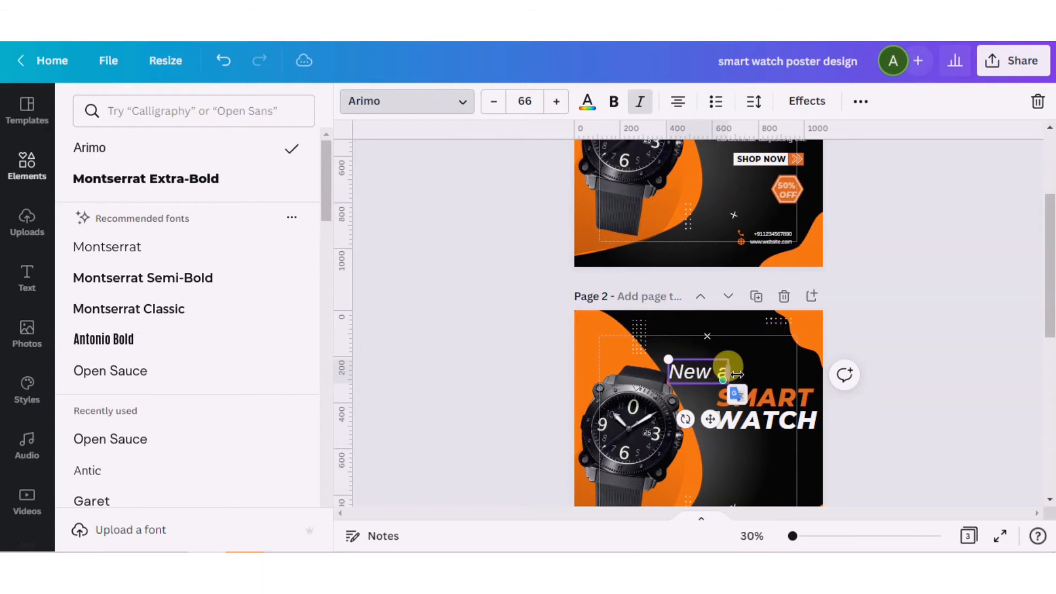
pyautogui.press('BackSpace')
pyautogui.write('ARRIVAL')
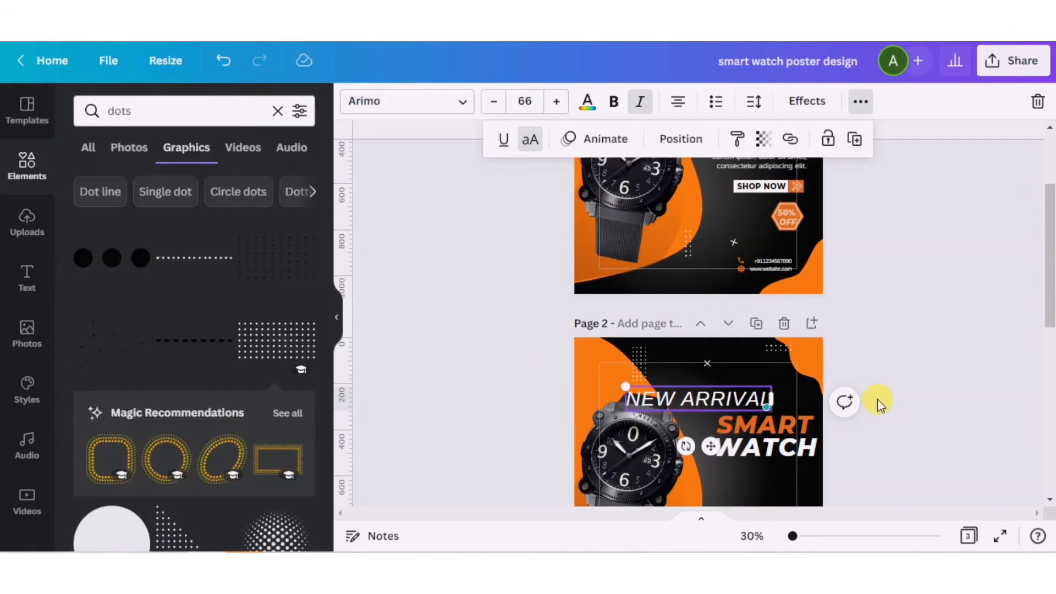
pyautogui.click(877, 401)
# - Reduce the NEW ARRIVAL text on page 2 to a font size of about 27
pyautogui.scroll(-2, 1051, 324)
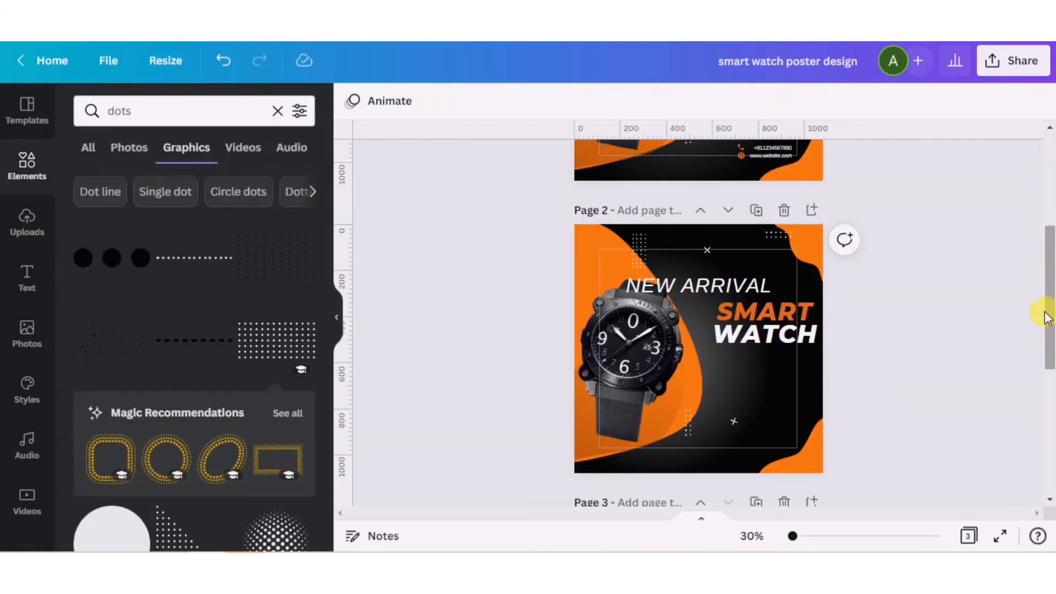
pyautogui.click(742, 280)
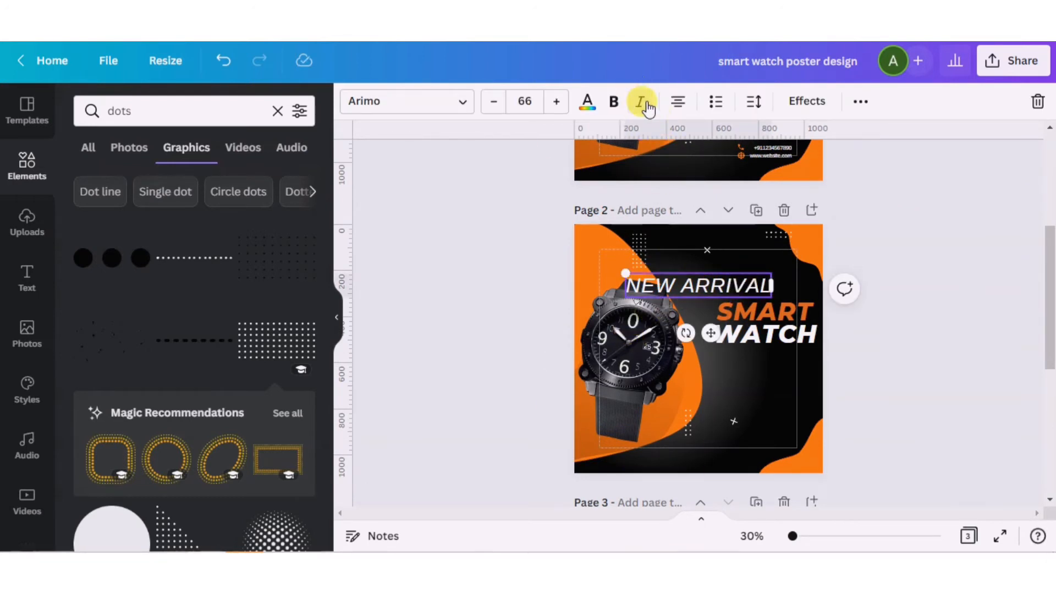
pyautogui.click(494, 104)
pyautogui.click(494, 104)
pyautogui.click(494, 104)
pyautogui.click(494, 103)
pyautogui.click(494, 104)
pyautogui.click(494, 104)
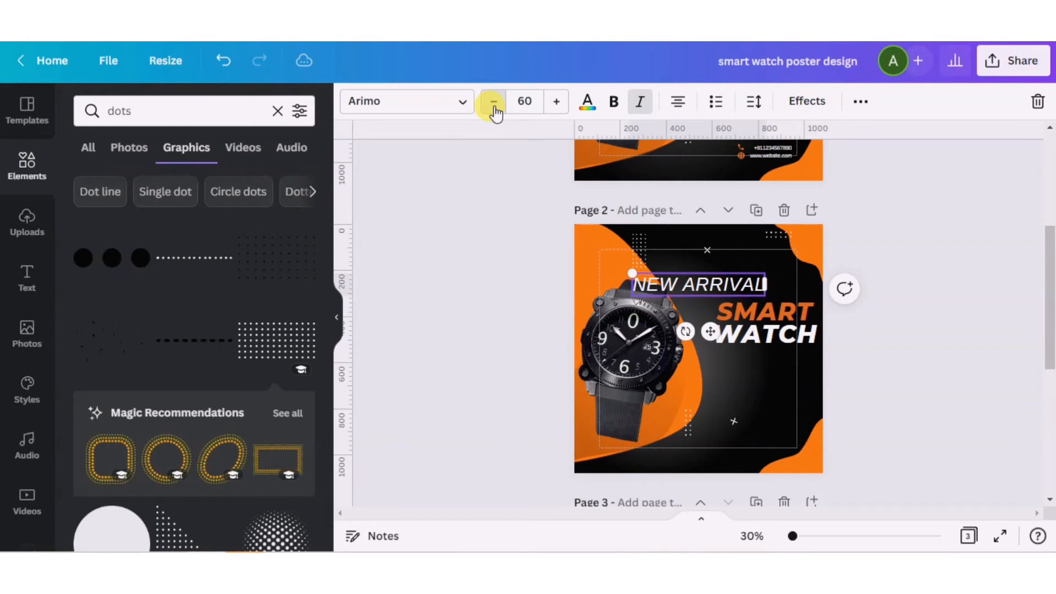
pyautogui.click(494, 103)
pyautogui.click(494, 103)
pyautogui.click(494, 103)
pyautogui.click(494, 103)
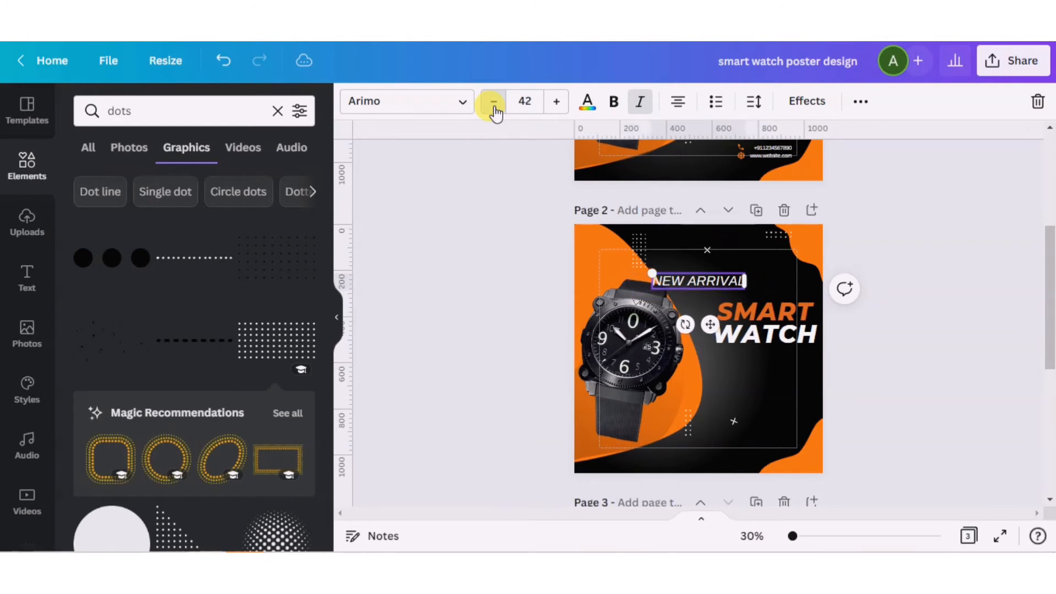
pyautogui.click(494, 104)
pyautogui.click(494, 104)
pyautogui.click(494, 103)
pyautogui.click(494, 104)
pyautogui.click(494, 103)
pyautogui.click(494, 103)
pyautogui.click(493, 104)
pyautogui.click(493, 103)
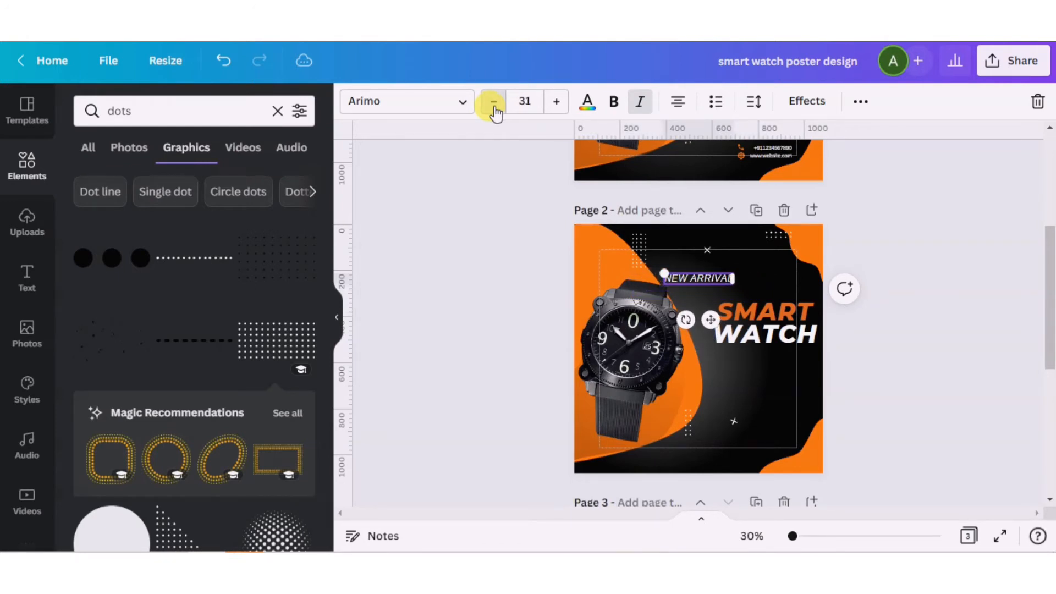
pyautogui.click(494, 103)
pyautogui.click(494, 104)
pyautogui.click(494, 103)
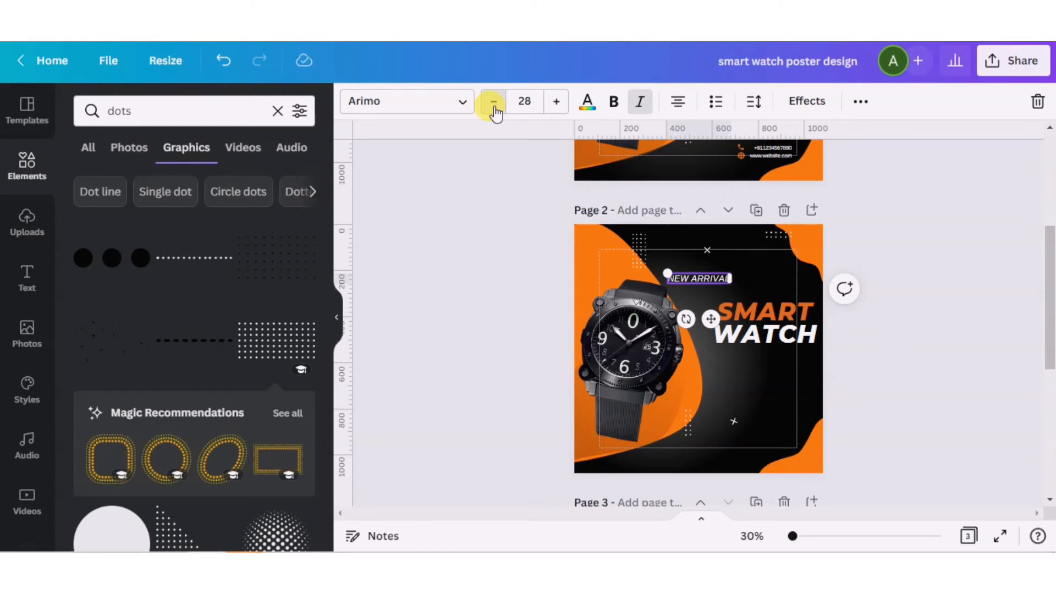
pyautogui.click(494, 104)
# - Place NEW ARRIVAL just above the word SMART, aligned near its right end, and shift both texts slightly upward
pyautogui.moveTo(711, 319); pyautogui.dragTo(791, 334)
pyautogui.click(943, 309)
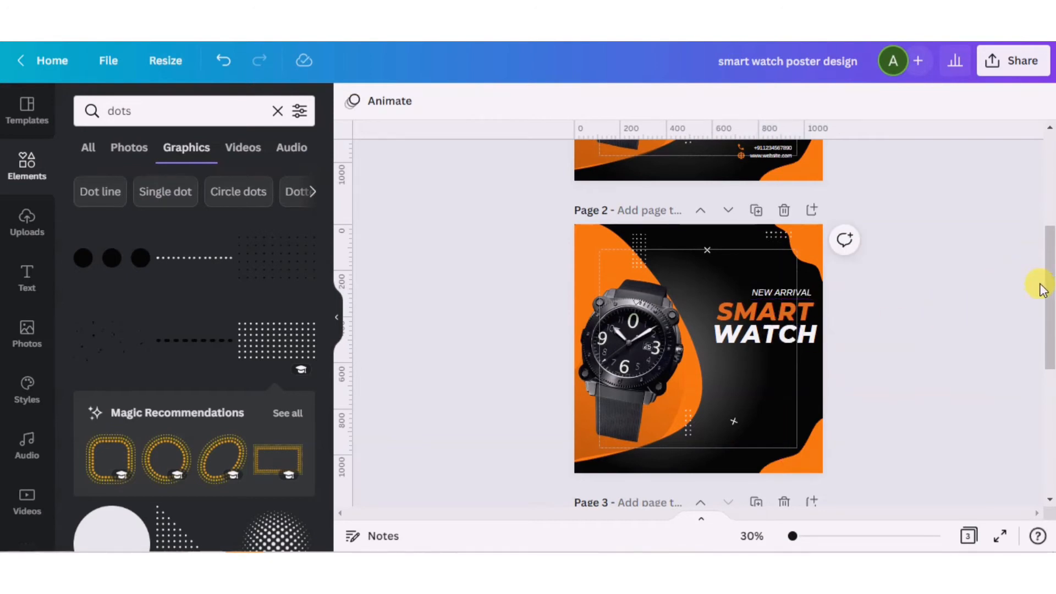
pyautogui.moveTo(1051, 291); pyautogui.dragTo(1050, 266)
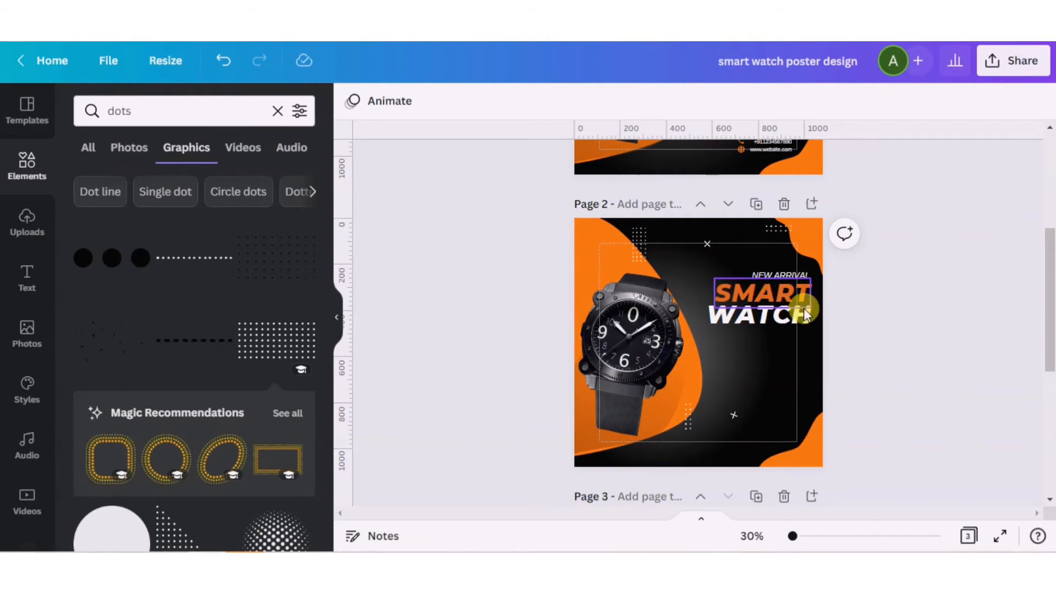
# - Check the Lorem ipsum paragraph's text style on page 1, and duplicate NEW ARRIVAL on page 2 to just below the SMART WATCH heading
pyautogui.moveTo(1050, 279); pyautogui.dragTo(1053, 222)
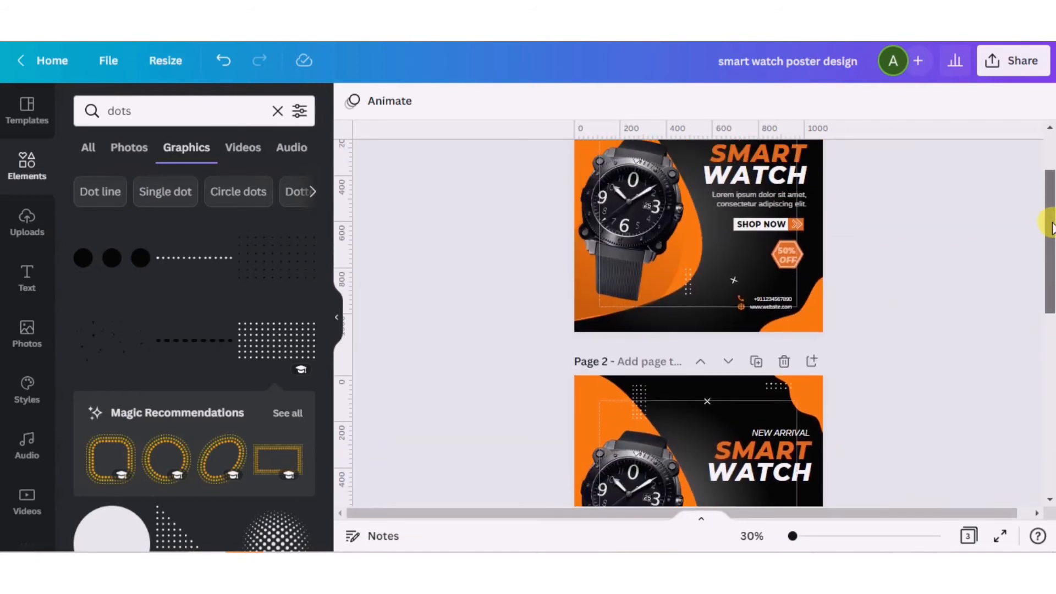
pyautogui.click(737, 192)
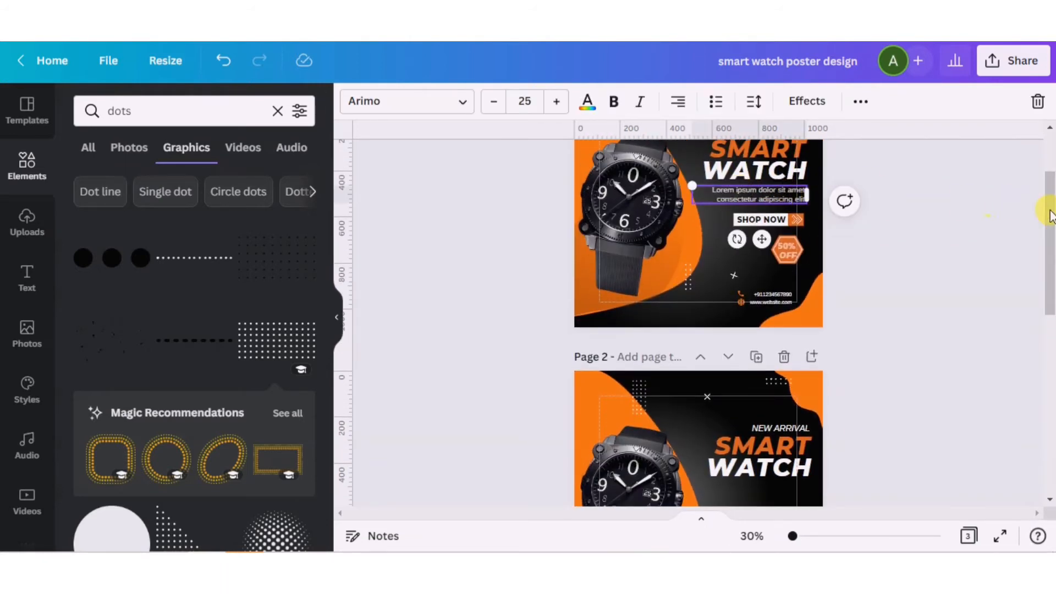
pyautogui.moveTo(1051, 214); pyautogui.dragTo(1050, 294)
pyautogui.click(745, 306)
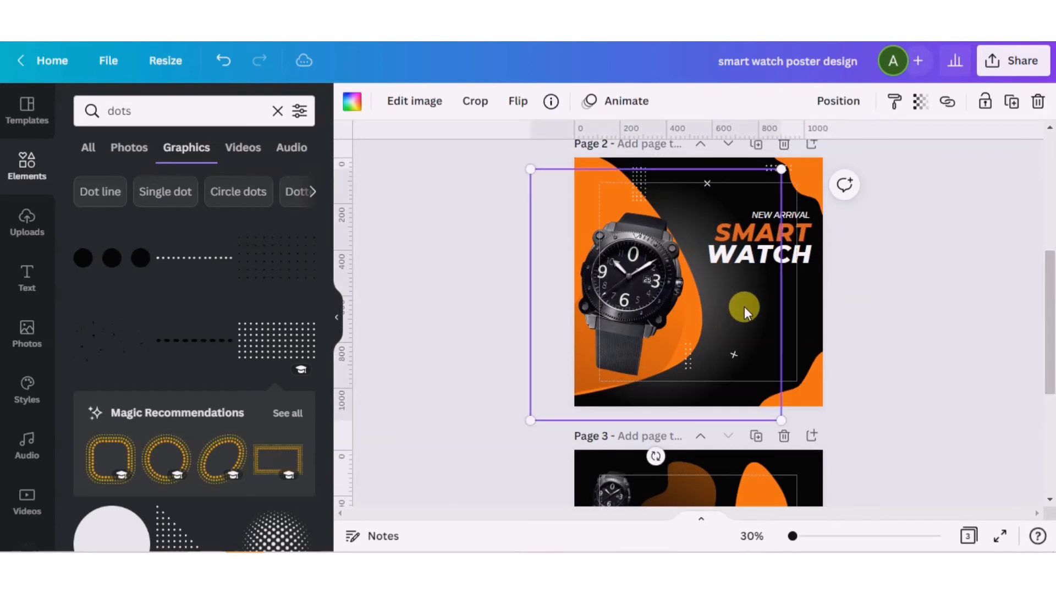
pyautogui.click(796, 213)
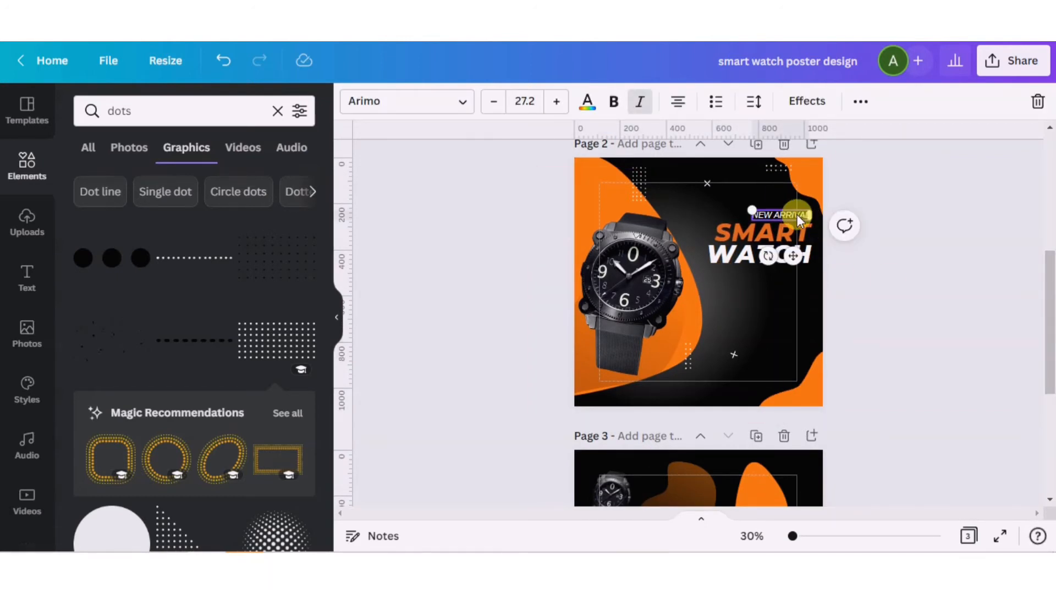
pyautogui.hotkey('ctrl', 'd')
pyautogui.moveTo(798, 261); pyautogui.dragTo(792, 312)
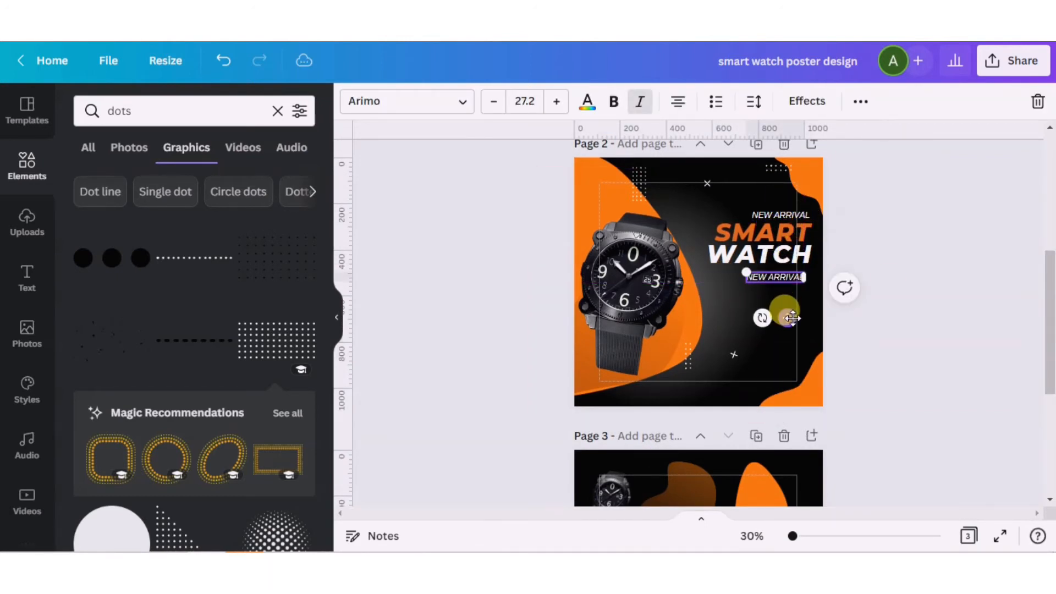
# - Remove the italics from the duplicated NEW ARRIVAL text and set its font size to 25
pyautogui.click(643, 104)
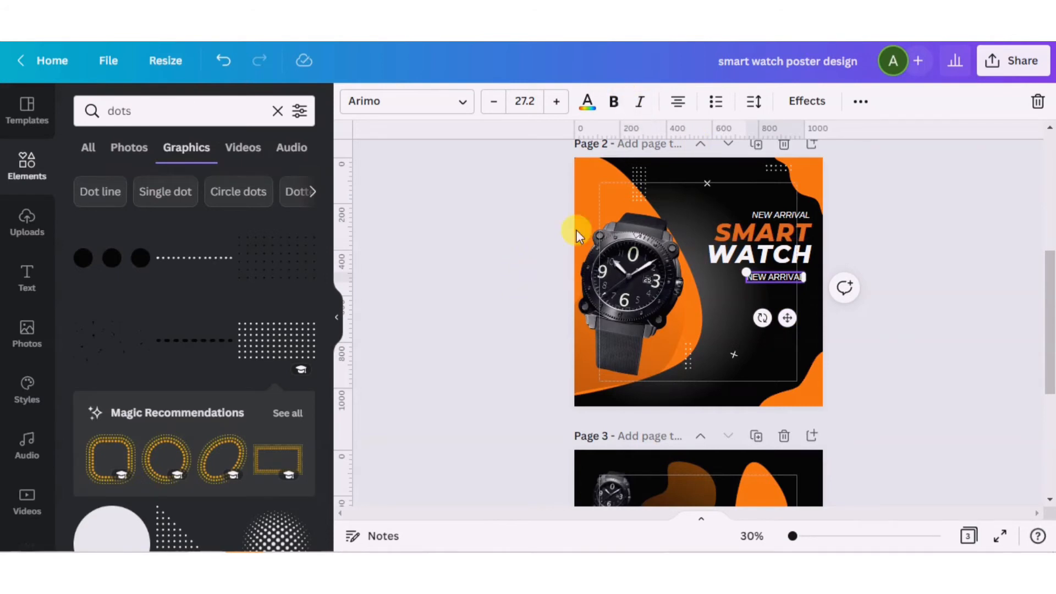
pyautogui.click(529, 104)
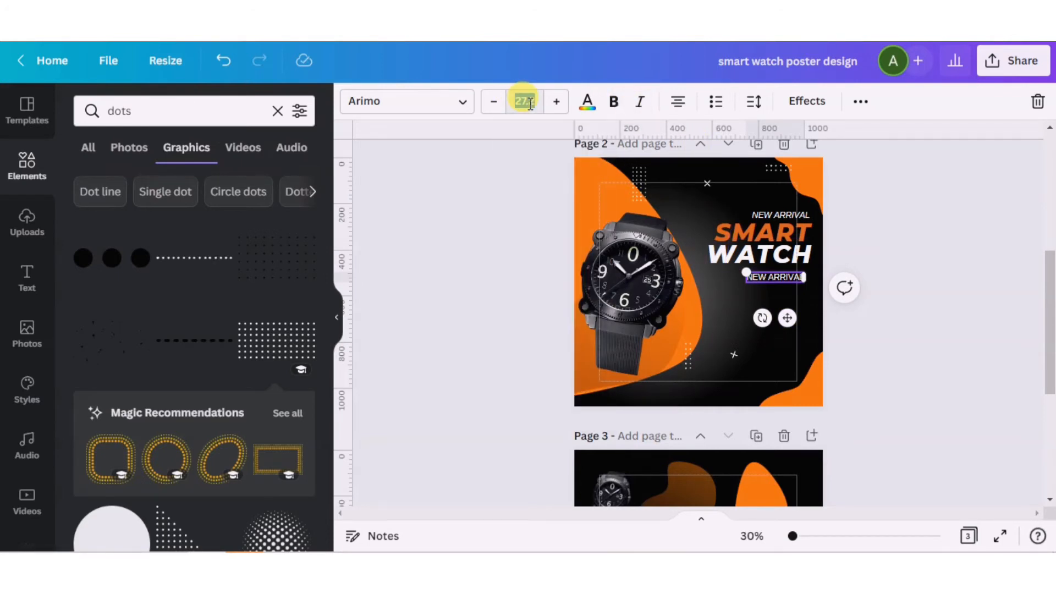
pyautogui.click(448, 292)
# - Try to copy the Lorem ipsum wording from page 1 into the duplicated NEW ARRIVAL text on page 2
pyautogui.click(774, 280)
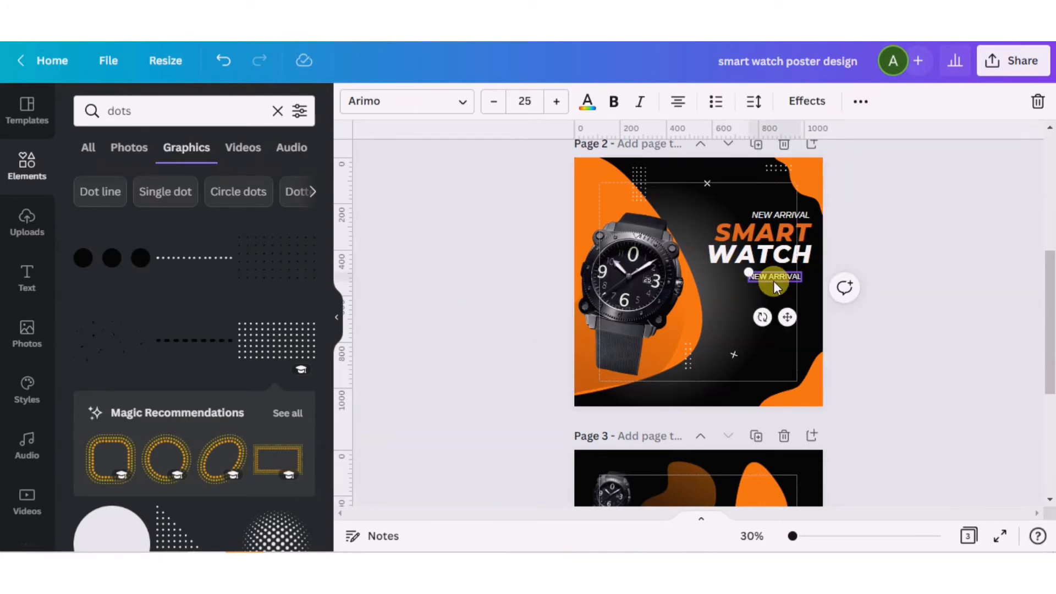
pyautogui.moveTo(1051, 296); pyautogui.dragTo(1047, 217)
pyautogui.click(774, 237)
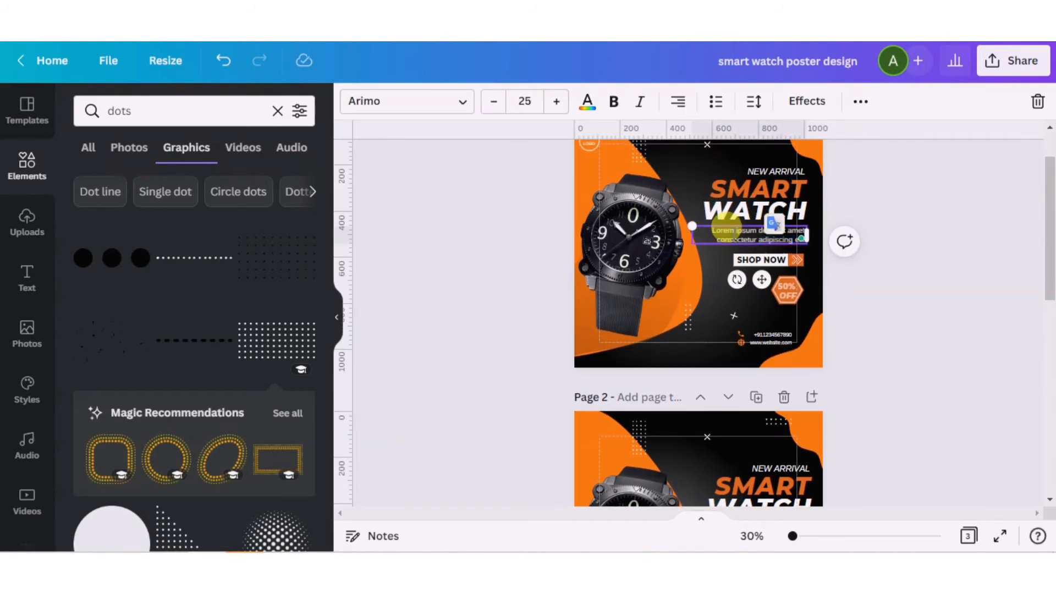
pyautogui.doubleClick(727, 224)
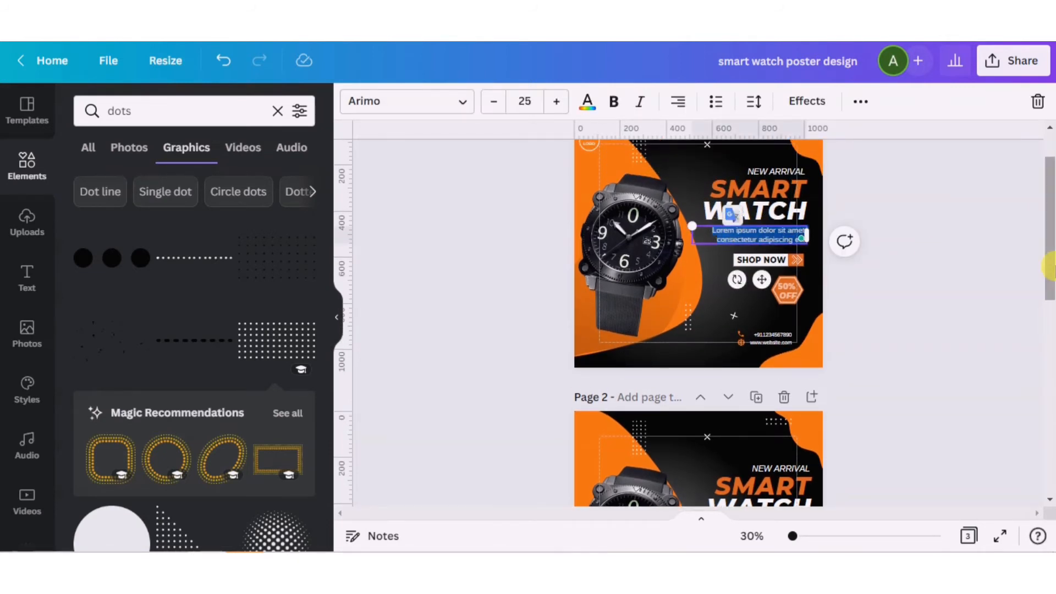
pyautogui.scroll(-3, 728, 223)
pyautogui.click(796, 352)
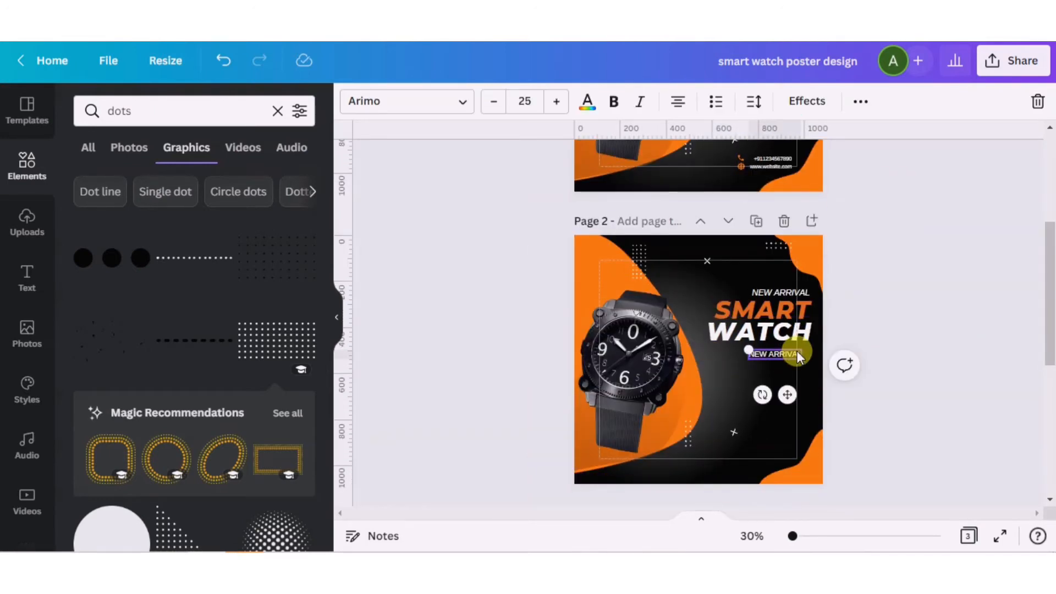
pyautogui.write('Lorem ipsum dolor sit amet, consectetur adipiscing elit.')
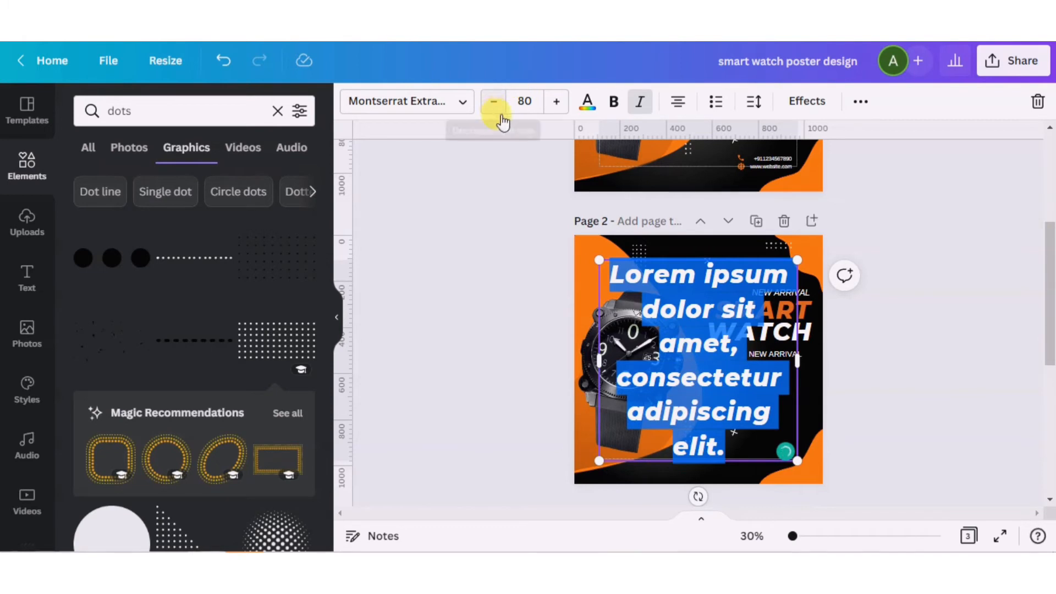
pyautogui.press('BackSpace')
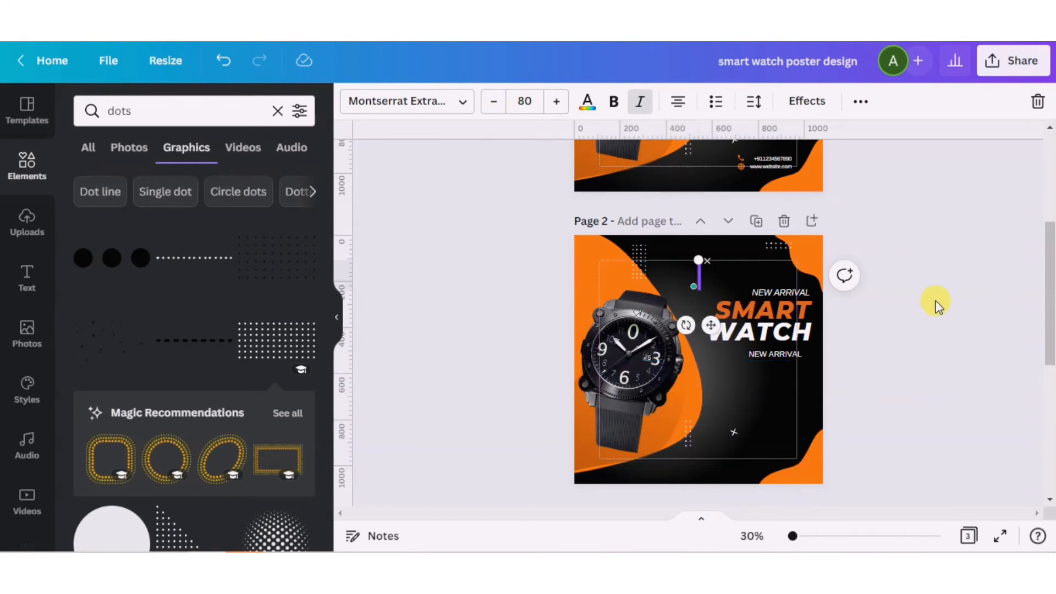
pyautogui.click(935, 305)
# - Copy the whole Lorem ipsum text box from page 1 onto page 2, directly below the SMART WATCH heading
pyautogui.moveTo(1044, 304); pyautogui.dragTo(1045, 275)
pyautogui.click(760, 170)
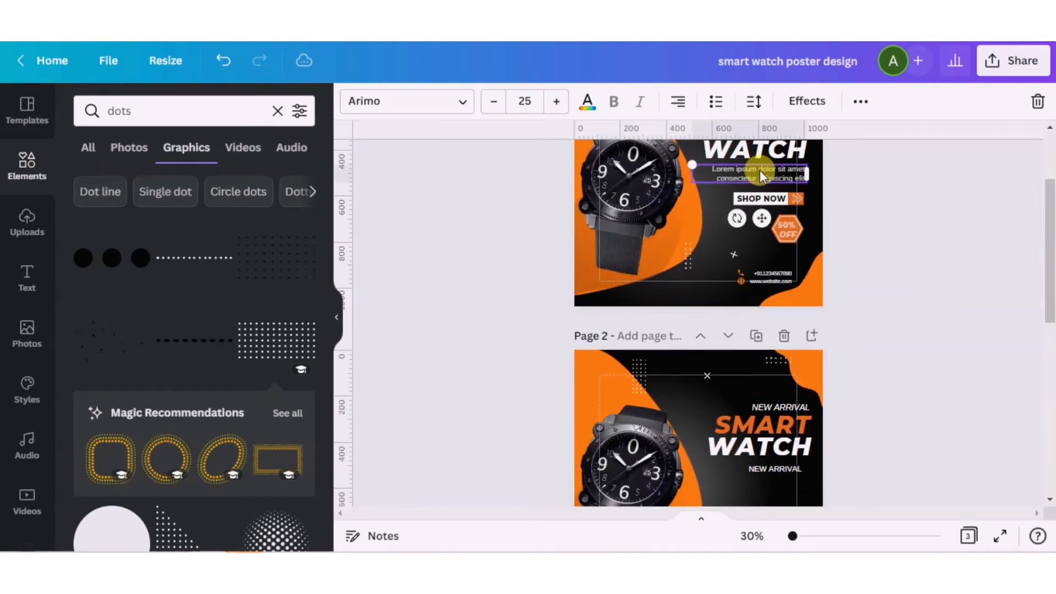
pyautogui.scroll(-5, 770, 220)
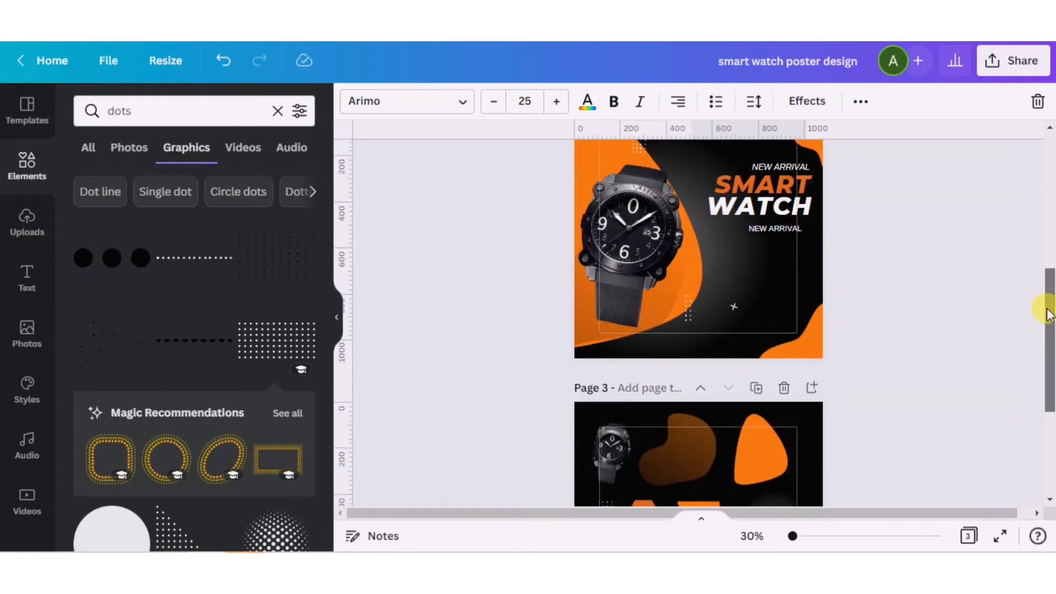
pyautogui.click(793, 274)
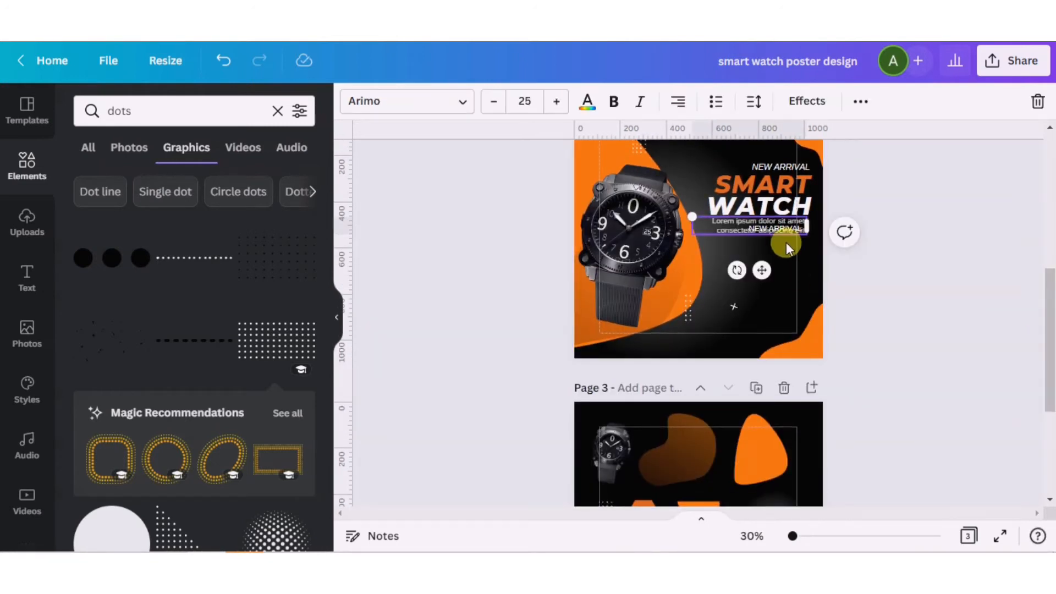
# - Try the Lorem ipsum paragraph lower on page 2, check its transparency setting, and undo the move
pyautogui.moveTo(759, 267); pyautogui.dragTo(767, 290)
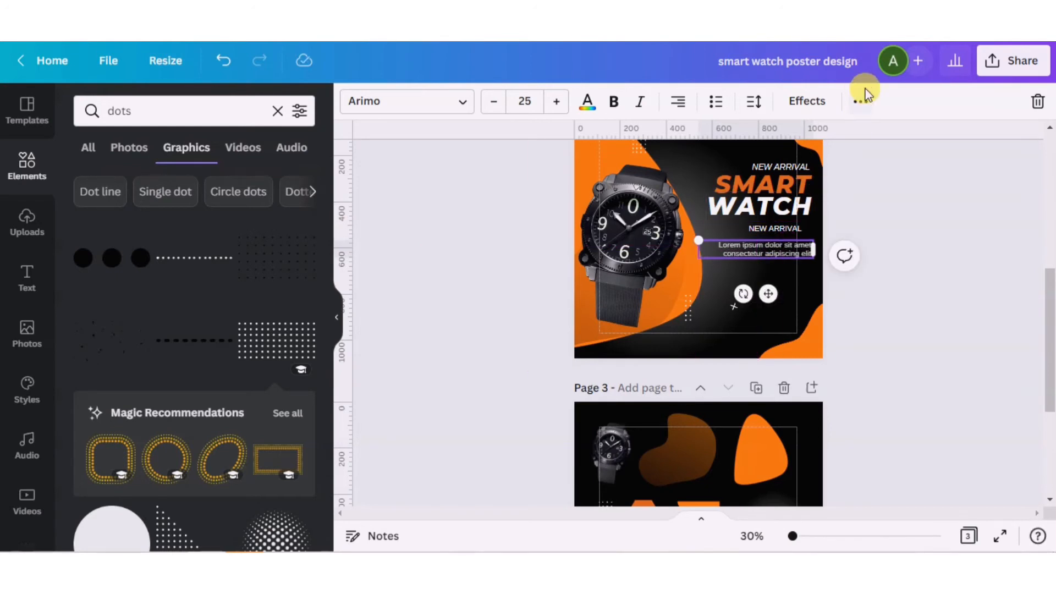
pyautogui.click(860, 103)
pyautogui.click(762, 141)
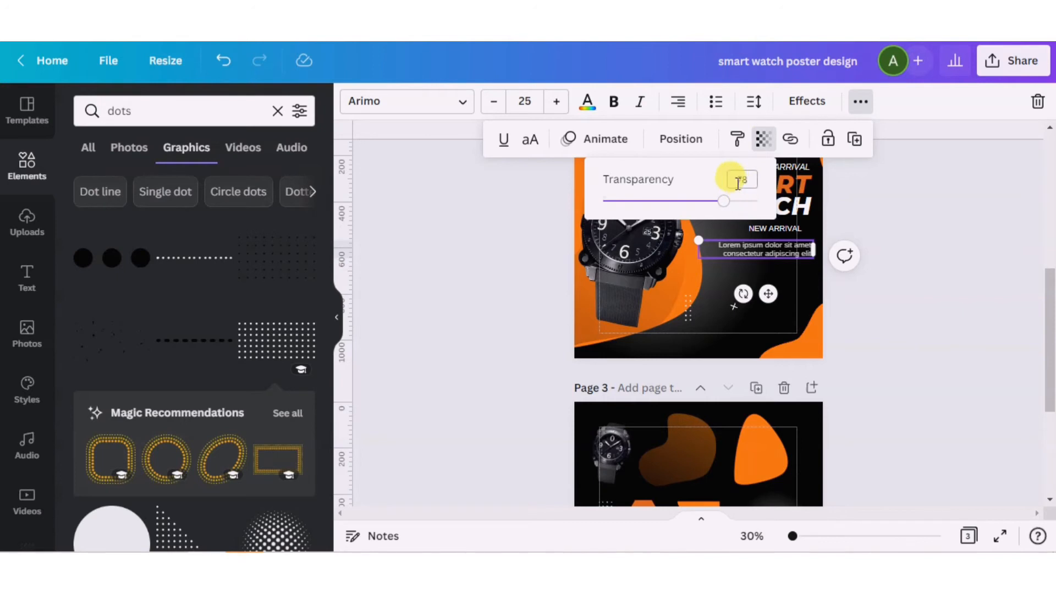
pyautogui.click(860, 223)
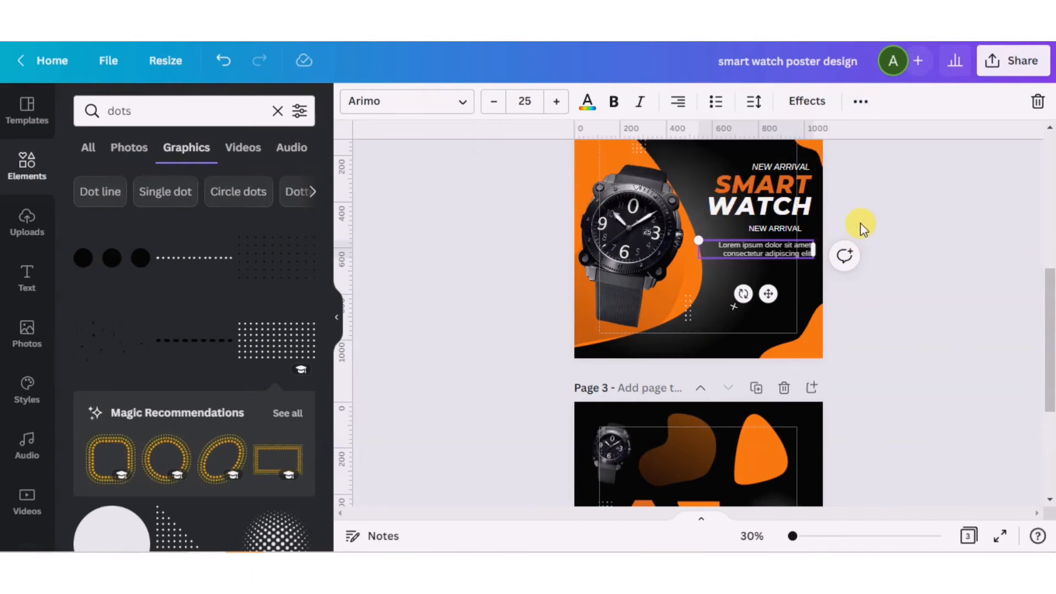
pyautogui.click(226, 66)
# - Delete the duplicated NEW ARRIVAL text that overlaps the Lorem ipsum paragraph on page 2
pyautogui.click(903, 285)
pyautogui.click(770, 226)
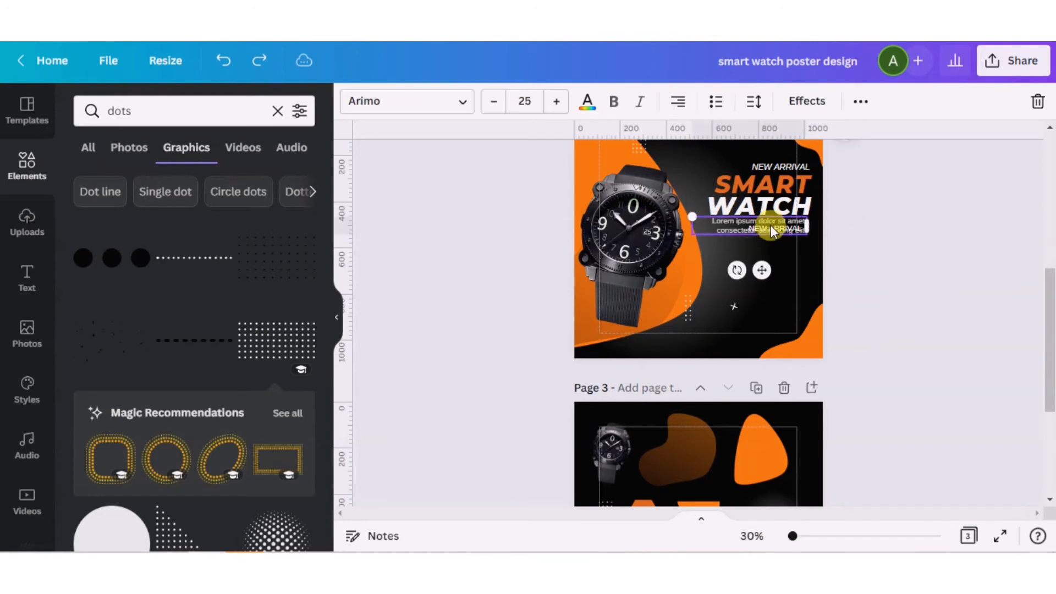
pyautogui.rightClick(770, 225)
pyautogui.click(793, 366)
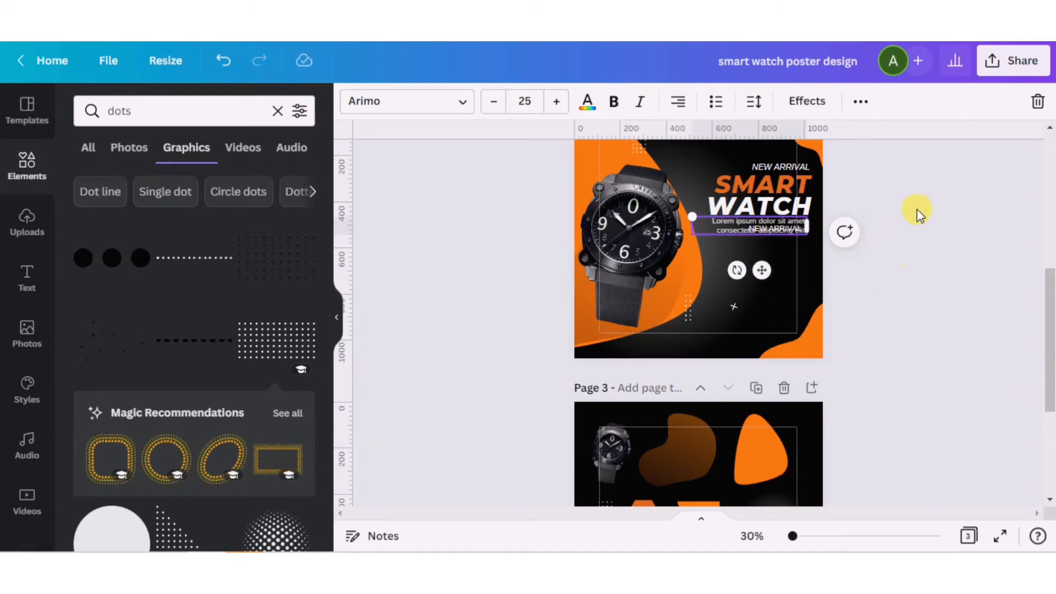
pyautogui.click(918, 211)
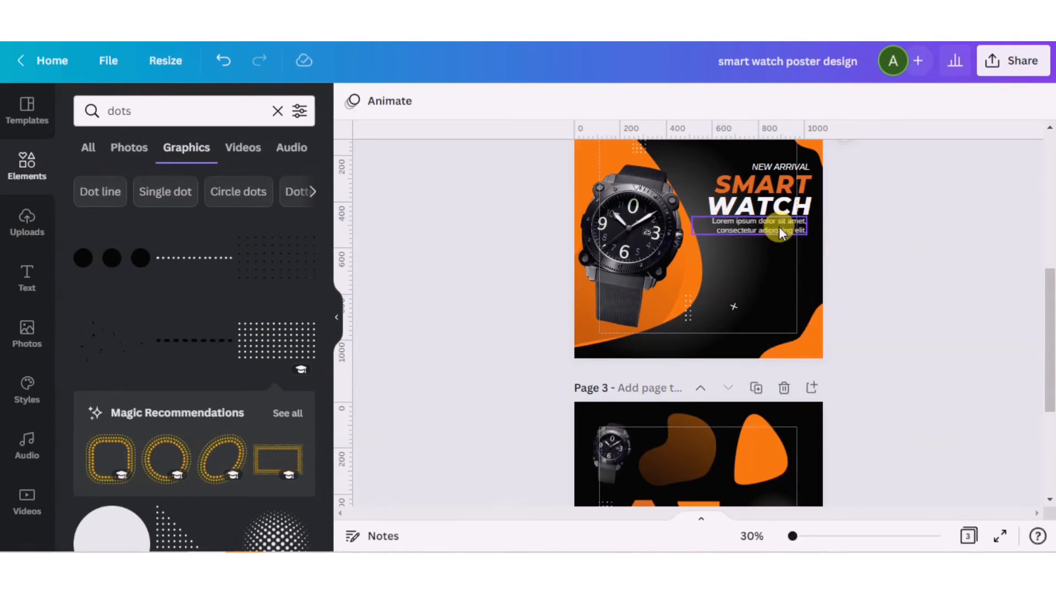
# - Compare page 2 with the SHOP NOW button on page 1, and search all element types for rectangle
pyautogui.moveTo(1047, 330); pyautogui.dragTo(1027, 238)
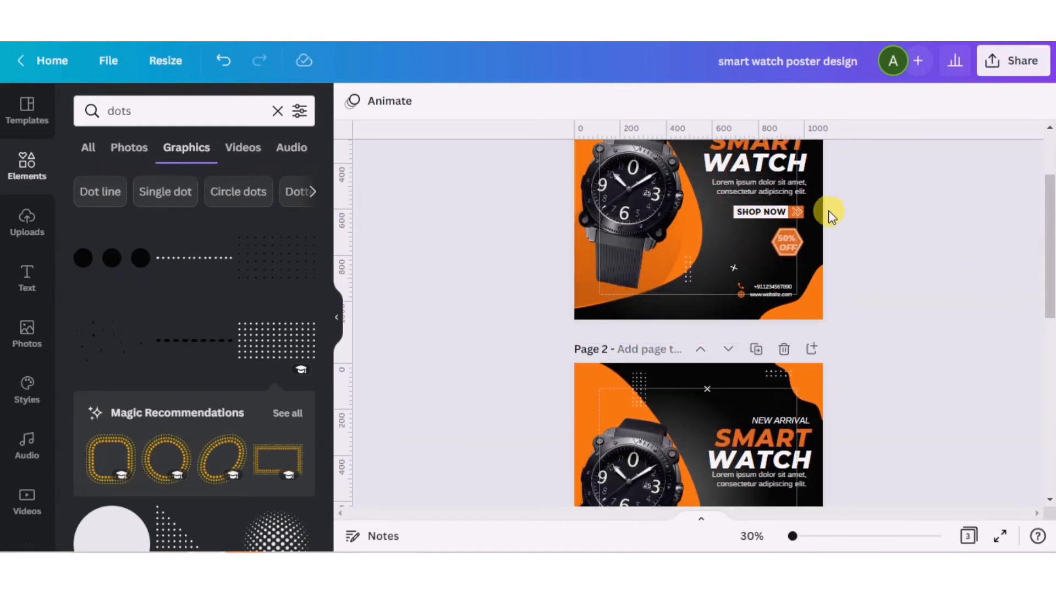
pyautogui.moveTo(1049, 198); pyautogui.dragTo(1049, 259)
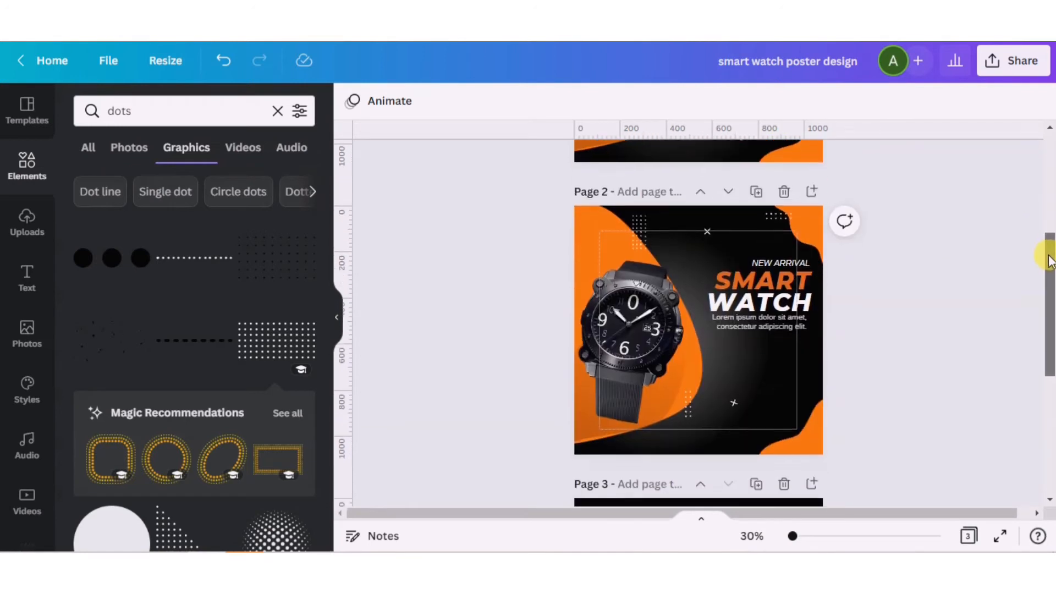
pyautogui.click(804, 370)
pyautogui.doubleClick(163, 101)
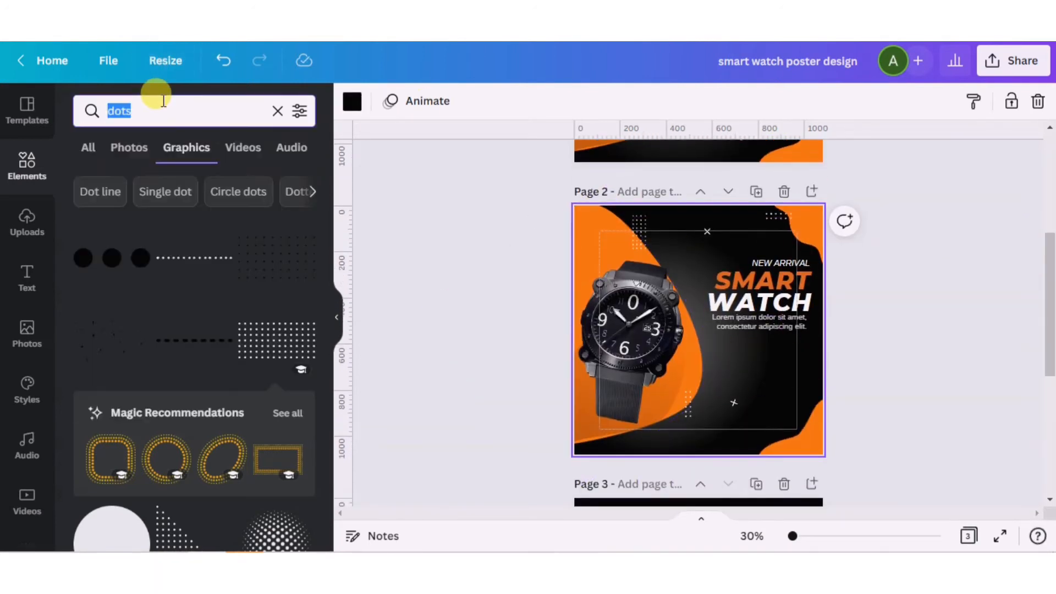
pyautogui.press('BackSpace')
pyautogui.write('rec')
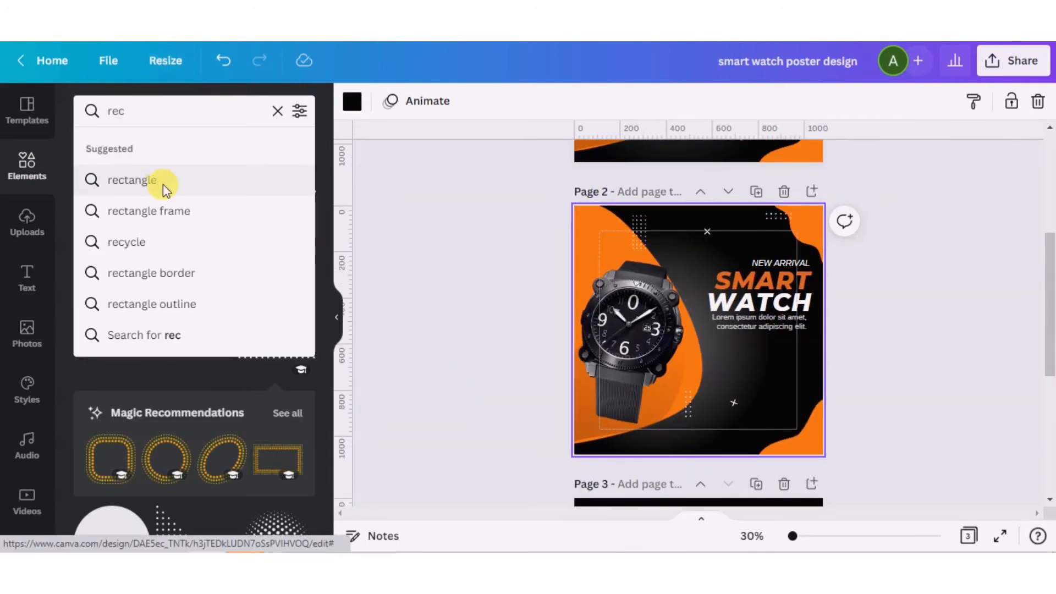
pyautogui.click(164, 187)
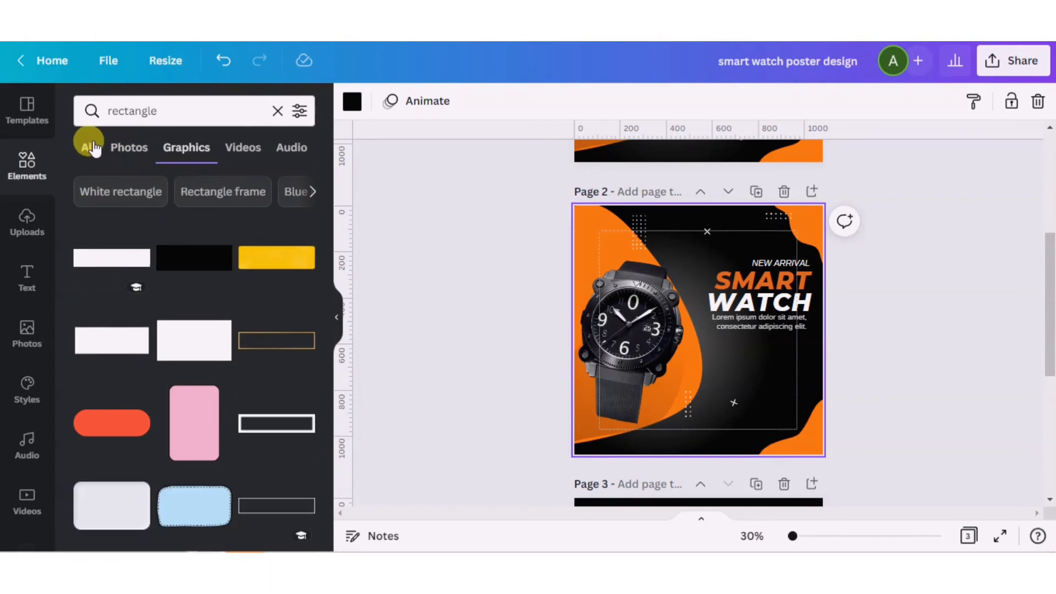
pyautogui.click(93, 148)
# - Add a solid square shape to page 2 and fill it with white
pyautogui.moveTo(137, 235); pyautogui.dragTo(691, 362)
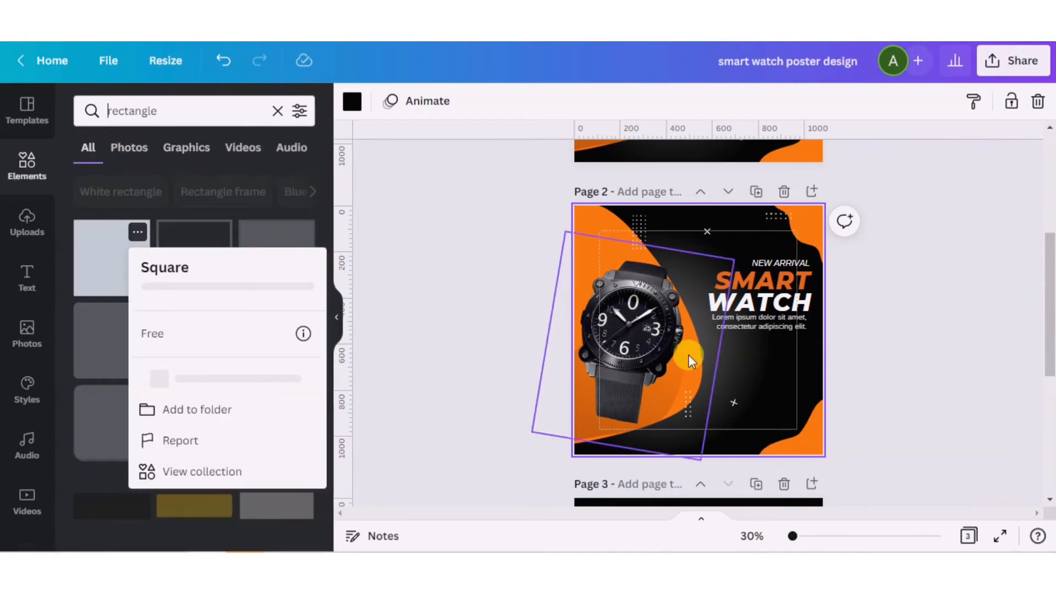
pyautogui.click(95, 268)
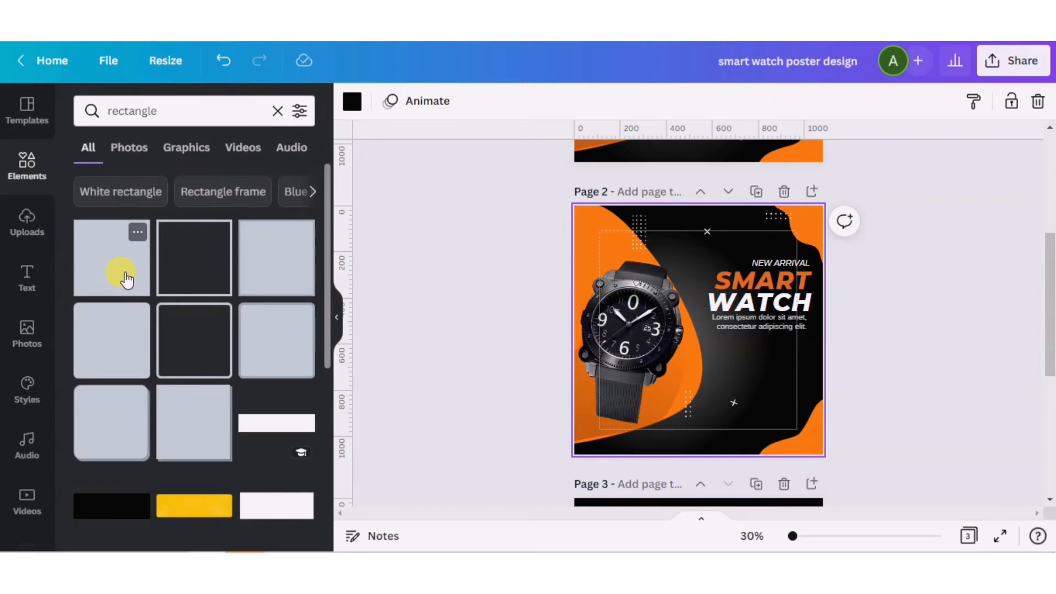
pyautogui.click(109, 282)
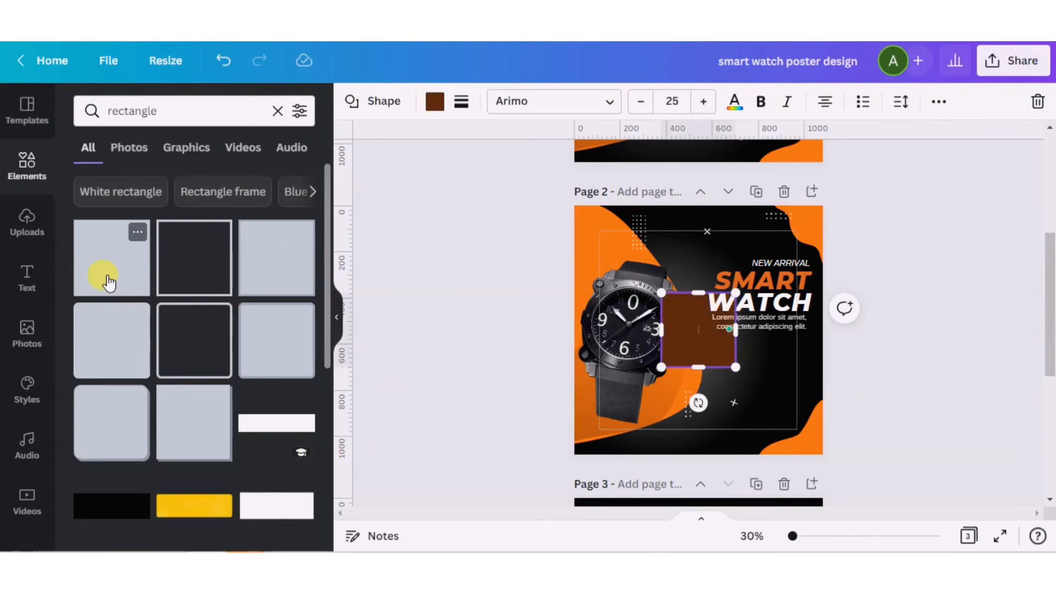
pyautogui.click(433, 102)
pyautogui.click(145, 225)
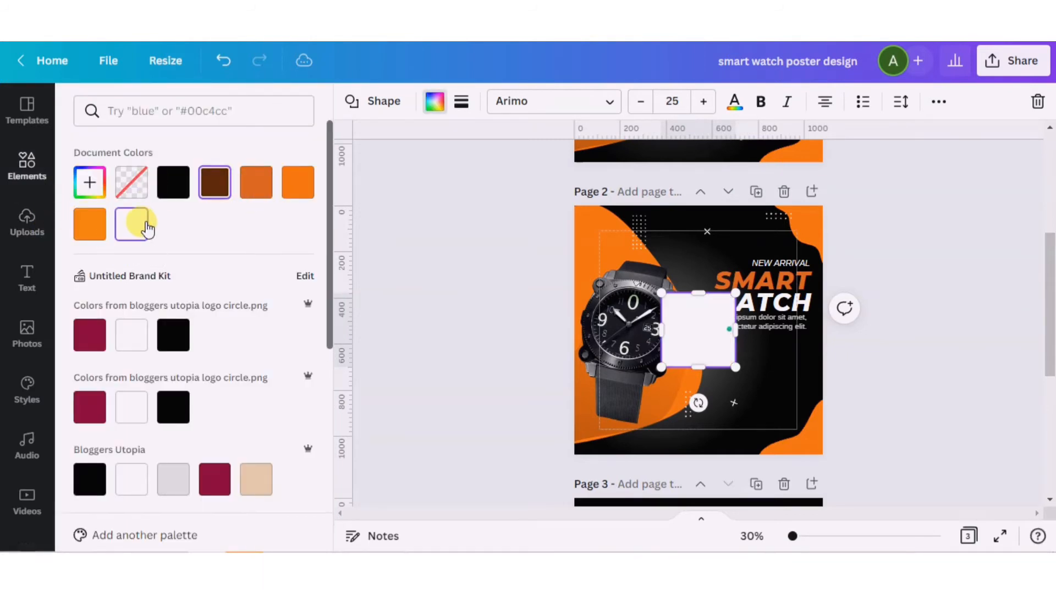
# - Flatten the white square into a narrow horizontal bar and place it just below the Lorem ipsum paragraph on page 2
pyautogui.moveTo(698, 293); pyautogui.dragTo(670, 365)
pyautogui.moveTo(725, 396); pyautogui.dragTo(757, 386)
pyautogui.click(899, 361)
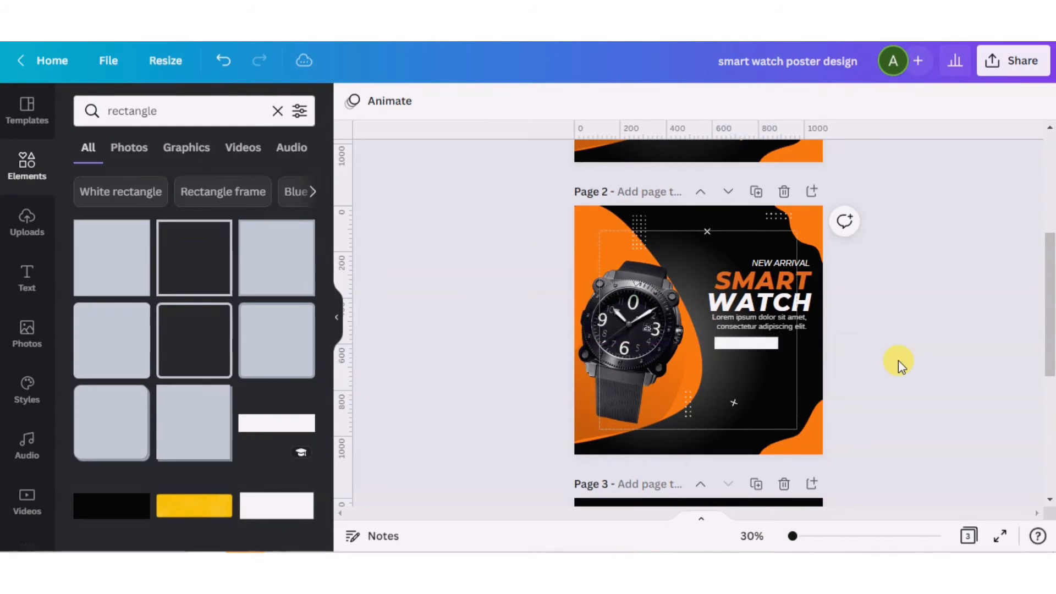
pyautogui.moveTo(1050, 308); pyautogui.dragTo(1049, 265)
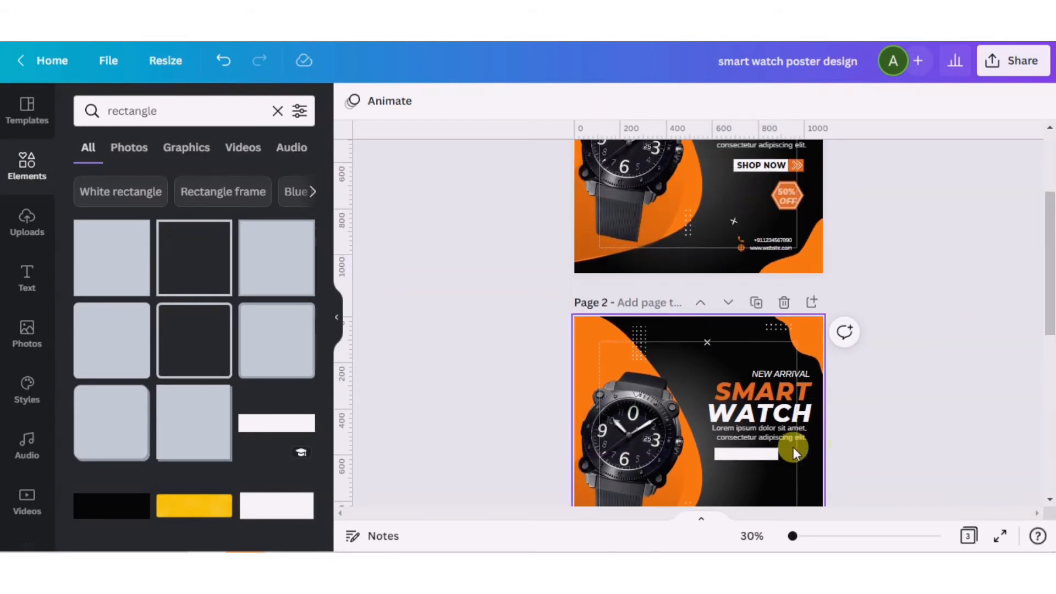
pyautogui.moveTo(748, 455); pyautogui.dragTo(763, 456)
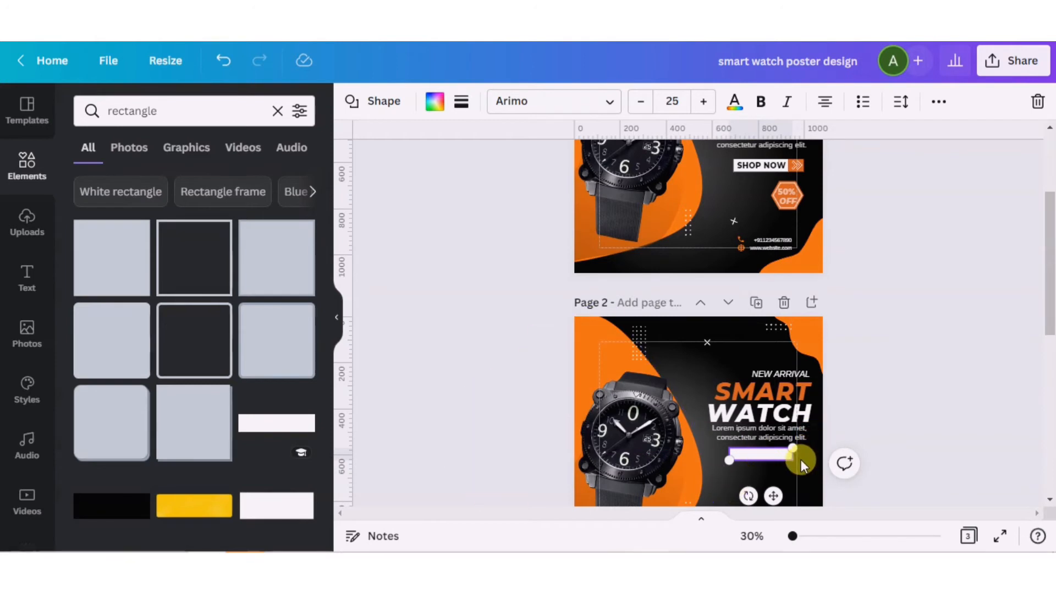
# - Duplicate the white bar, fill the copy with the darker orange, and shrink it to a small block at the white bar's right end
pyautogui.hotkey('ctrl', 'd')
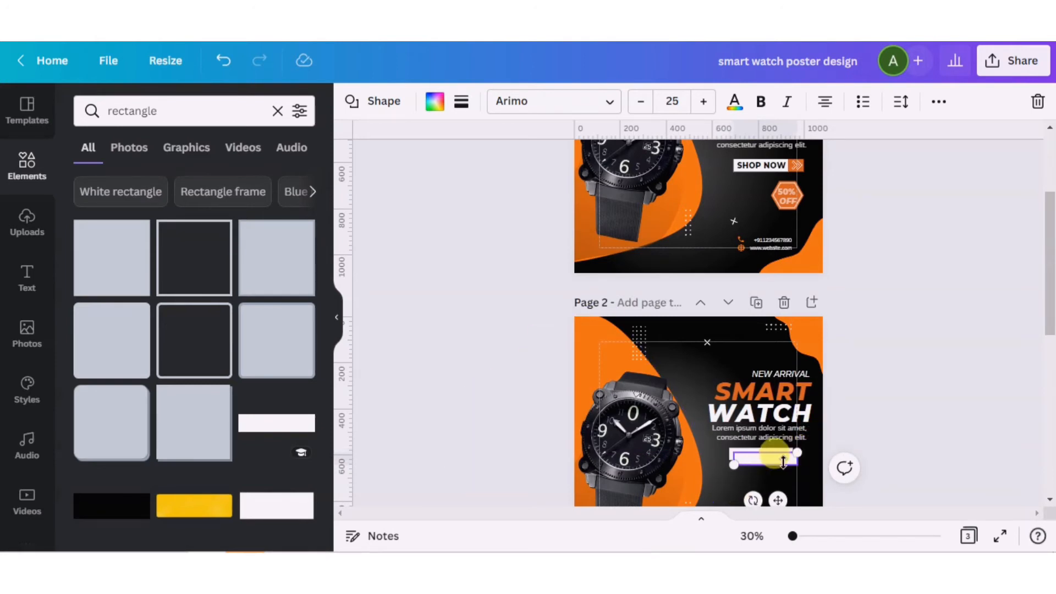
pyautogui.click(433, 101)
pyautogui.click(254, 187)
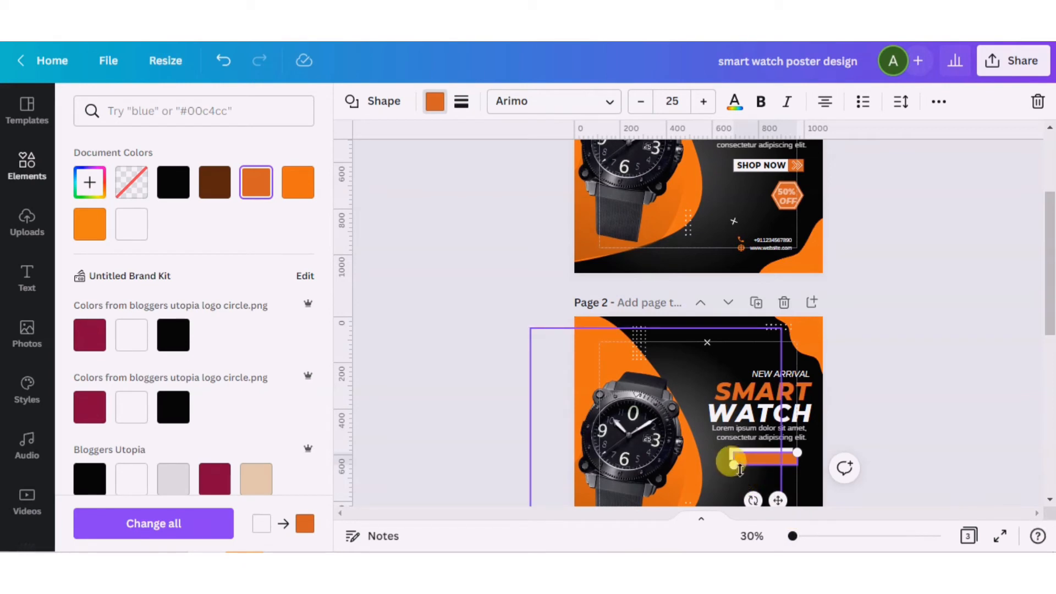
pyautogui.moveTo(734, 464); pyautogui.dragTo(806, 489)
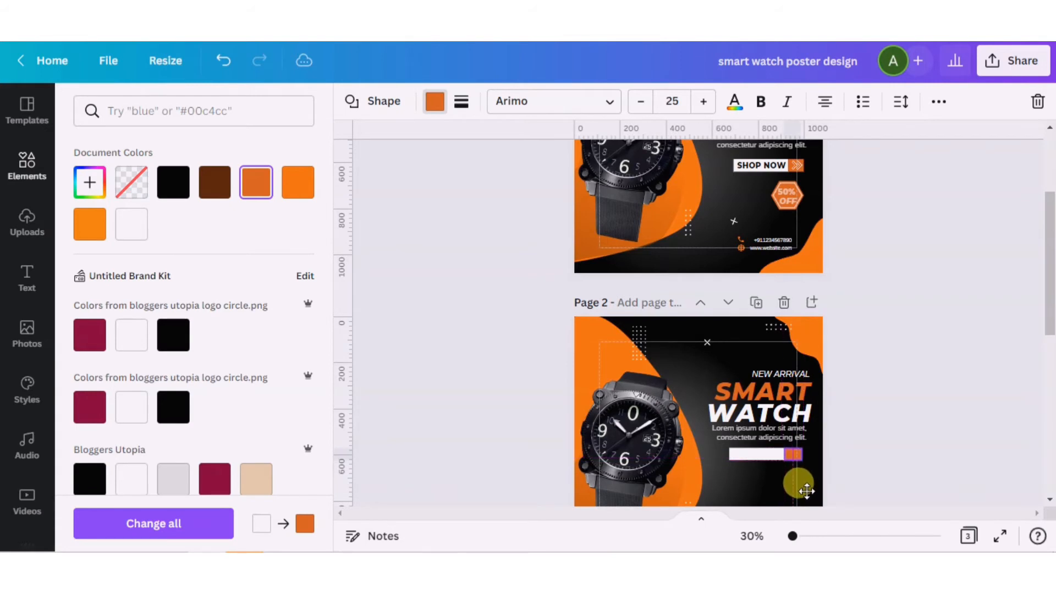
pyautogui.press('Escape')
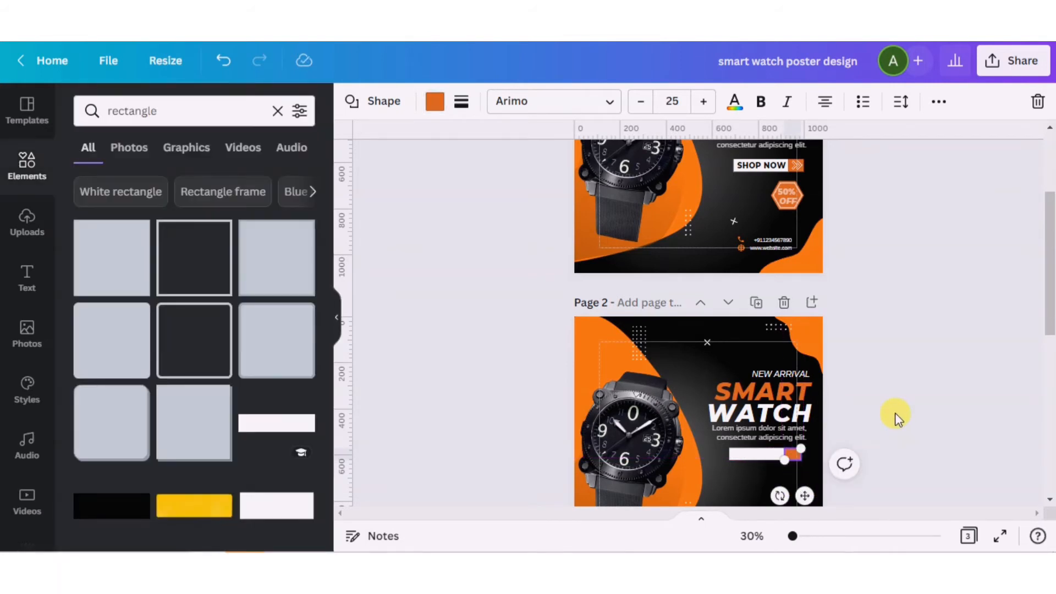
# - Shift the white bar and its orange end block slightly down and to the right on page 2
pyautogui.click(894, 414)
pyautogui.click(751, 452)
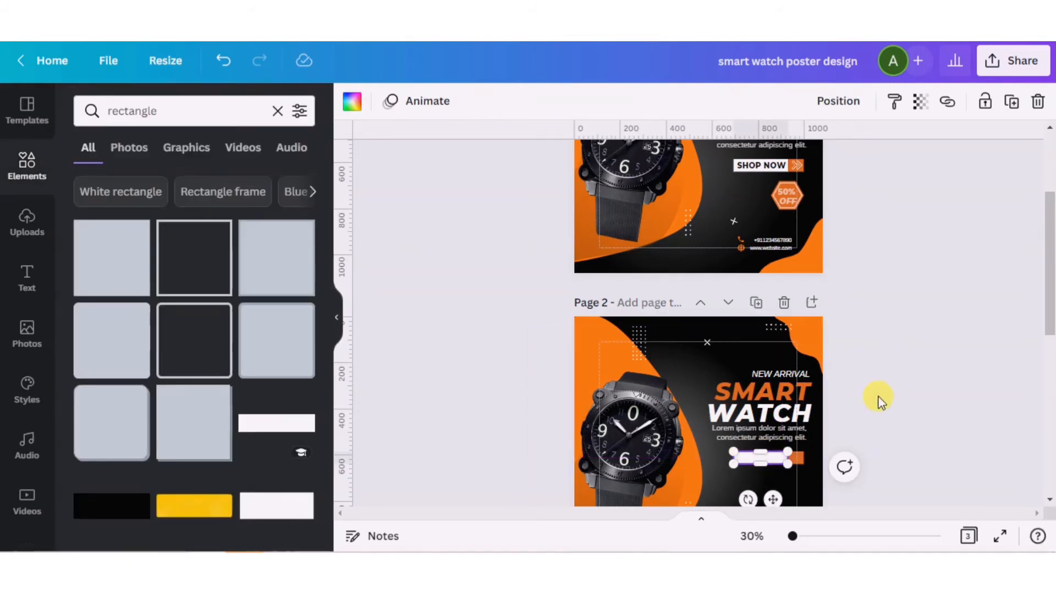
pyautogui.click(906, 399)
# - Add a text box on page 2 reading "SHOP NOW" at font size 25, matching the button text on page 1
pyautogui.click(764, 165)
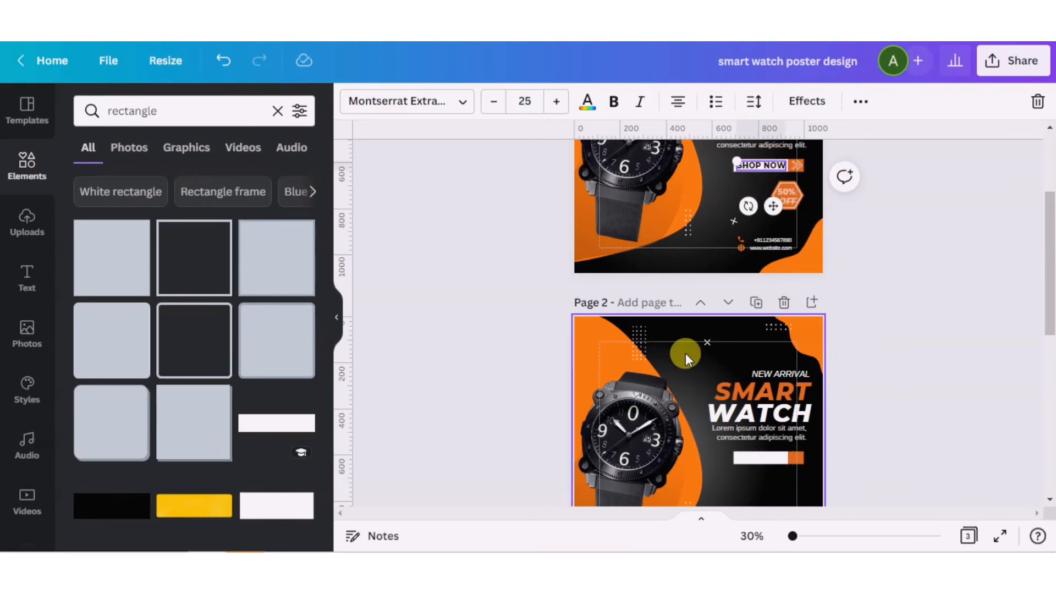
pyautogui.click(767, 458)
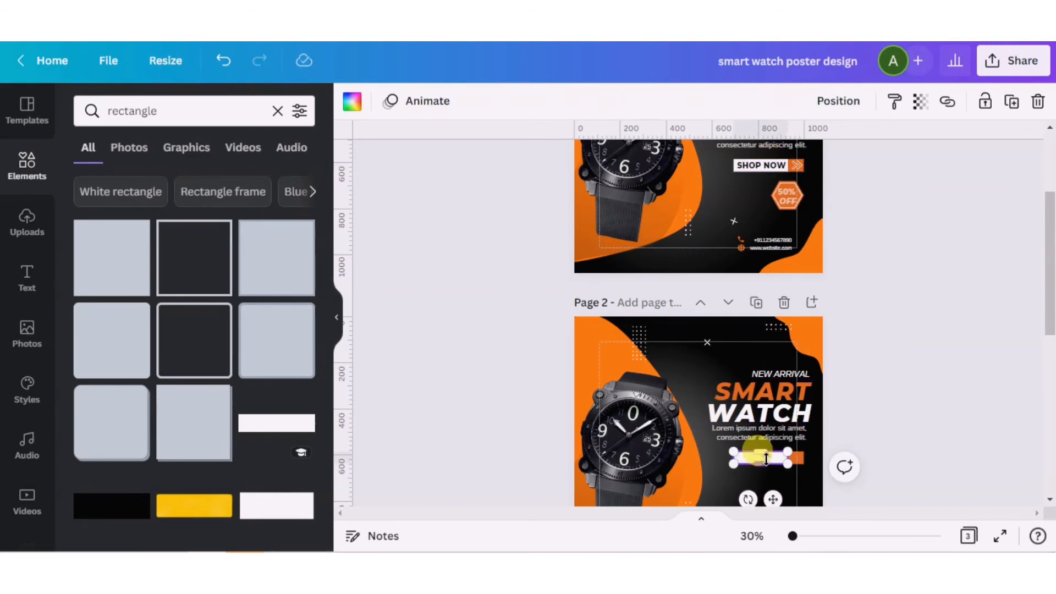
pyautogui.press('t')
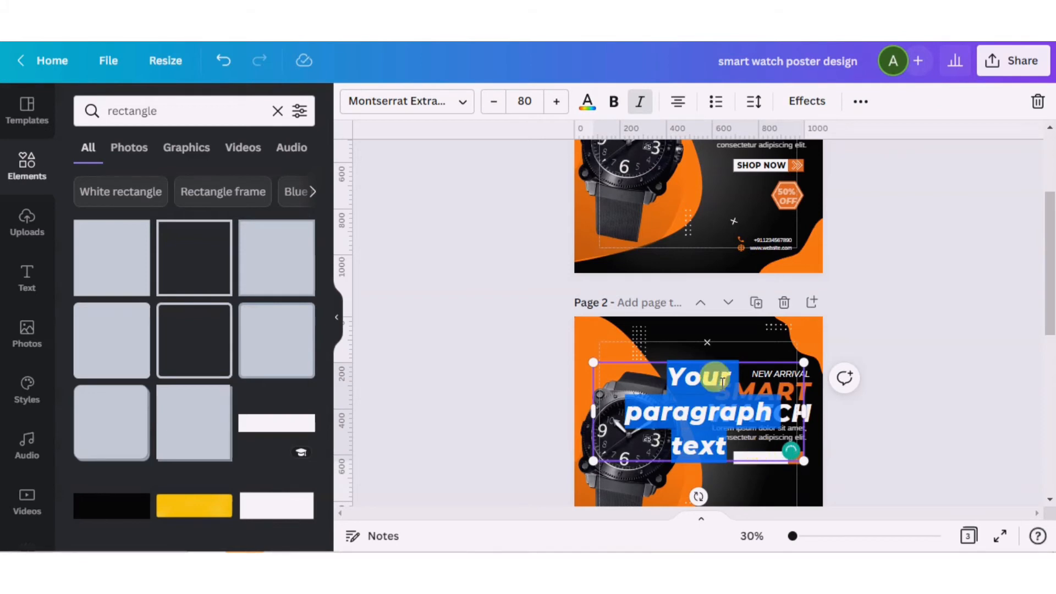
pyautogui.click(524, 101)
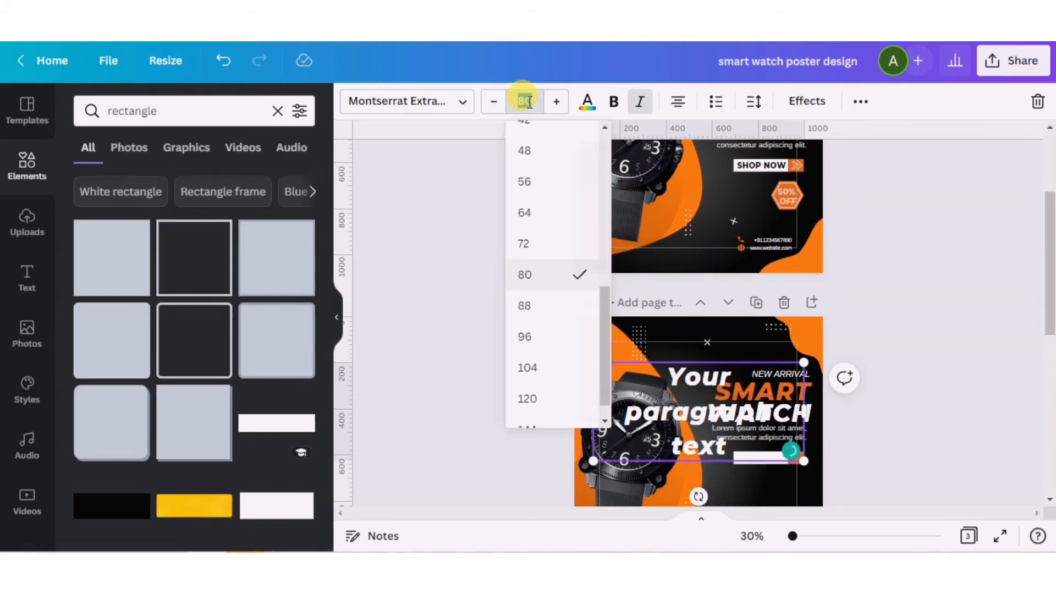
pyautogui.click(527, 101)
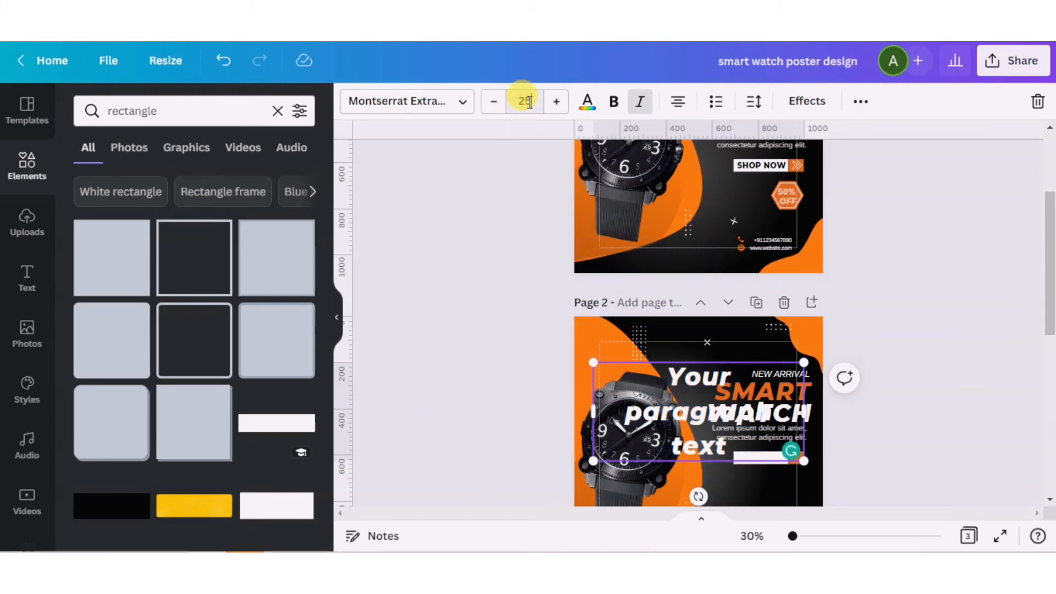
pyautogui.write('25')
pyautogui.press('Return')
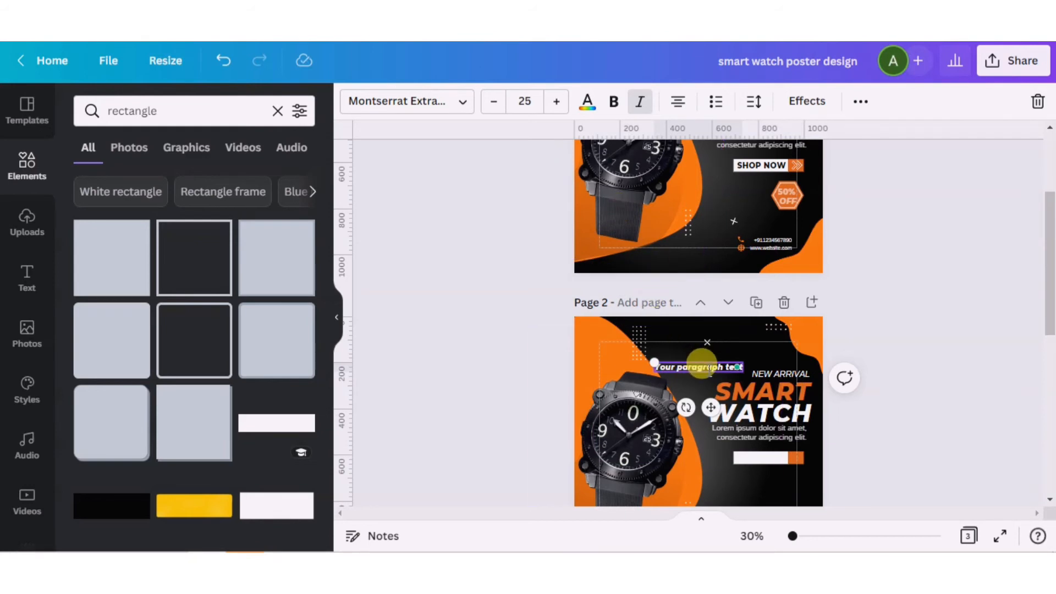
pyautogui.press('BackSpace')
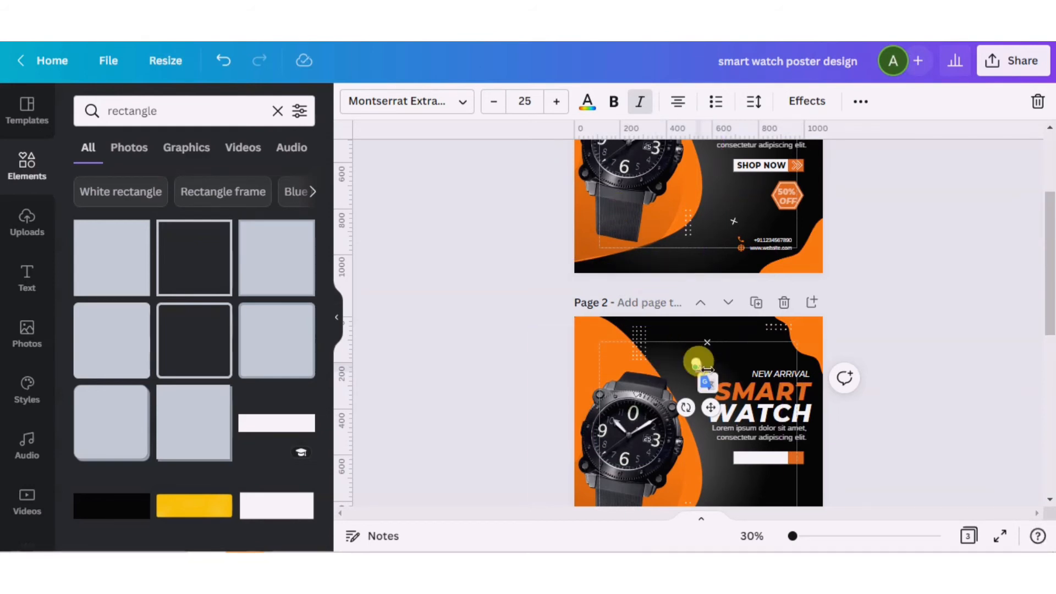
pyautogui.write('SHOP NOW')
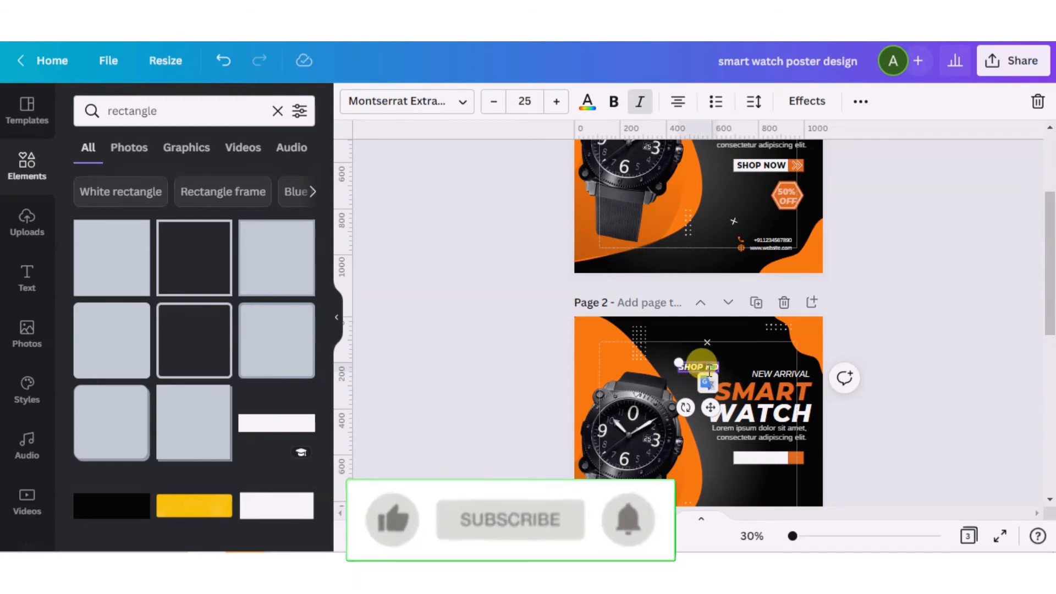
# - Remove the italic style from the SHOP NOW text on page 2
pyautogui.click(646, 102)
pyautogui.click(460, 431)
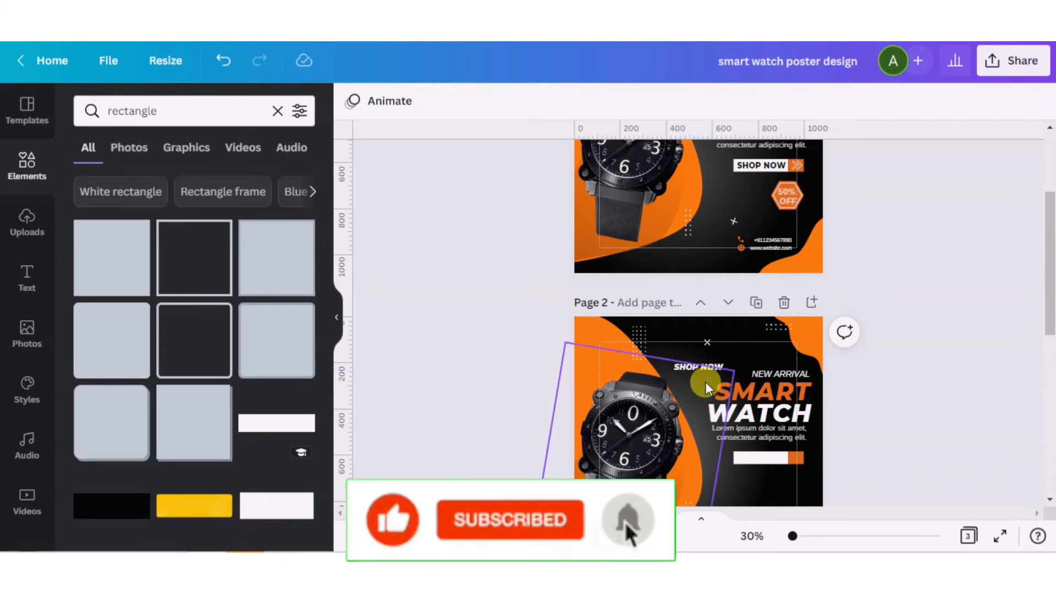
pyautogui.click(701, 368)
pyautogui.click(641, 104)
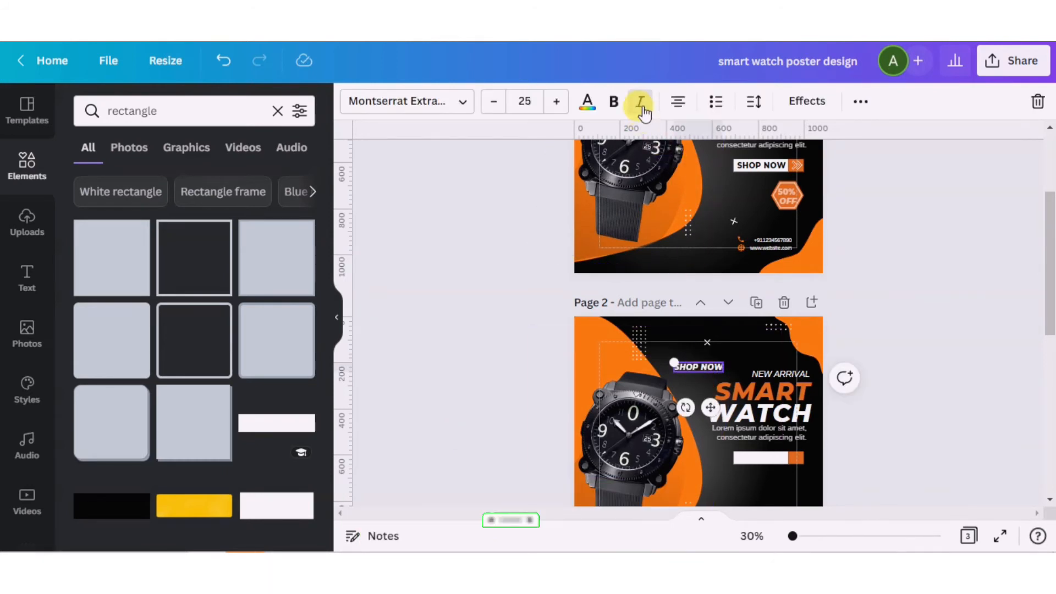
pyautogui.click(493, 388)
pyautogui.click(689, 371)
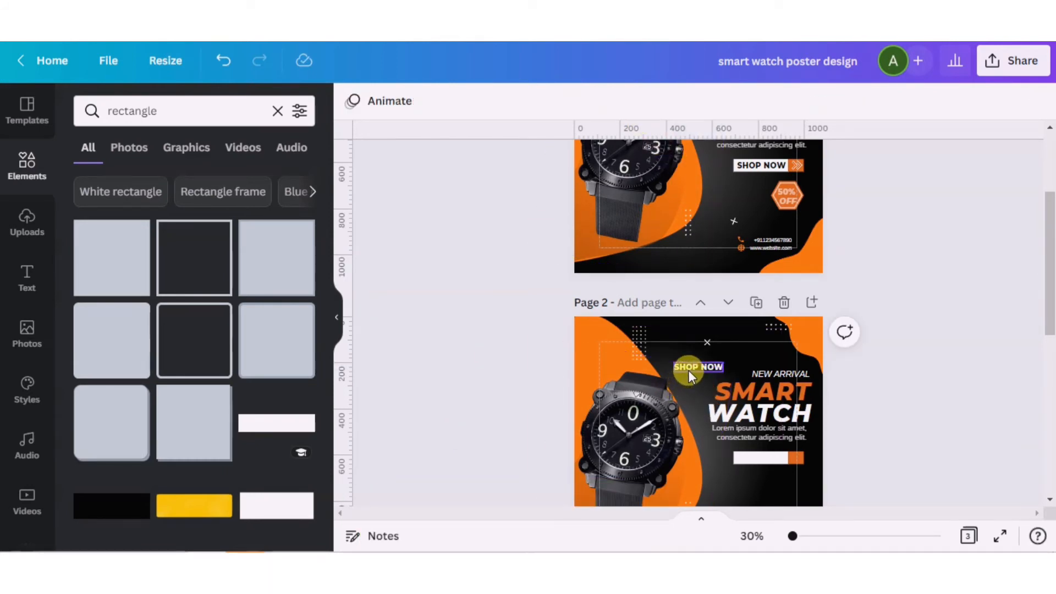
# - Color the SHOP NOW text black and place it on the white bar below the paragraph on page 2
pyautogui.moveTo(706, 389); pyautogui.dragTo(724, 362)
pyautogui.click(586, 102)
pyautogui.click(173, 335)
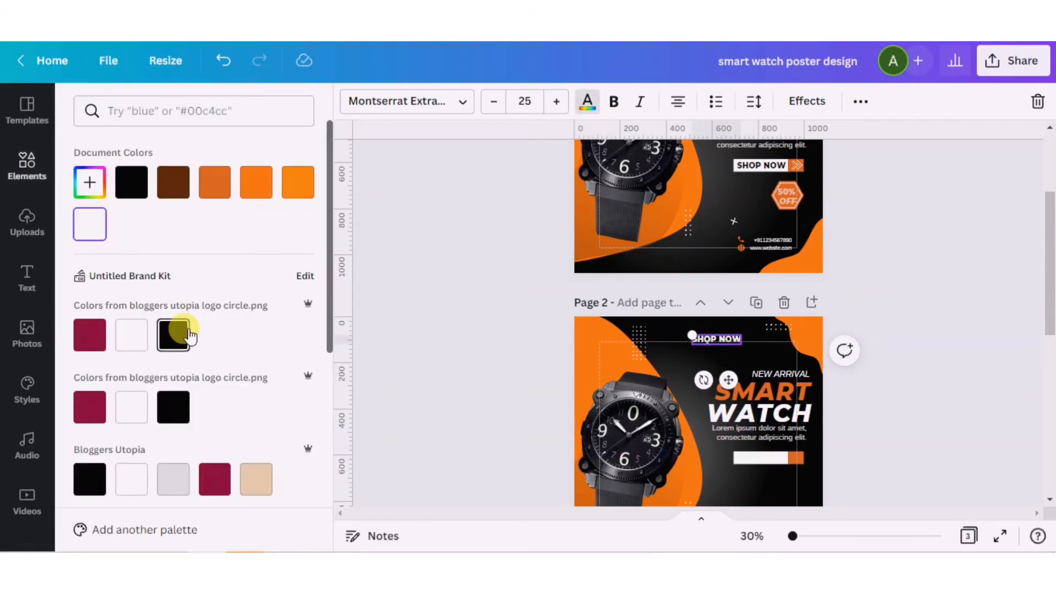
pyautogui.moveTo(728, 379); pyautogui.dragTo(773, 502)
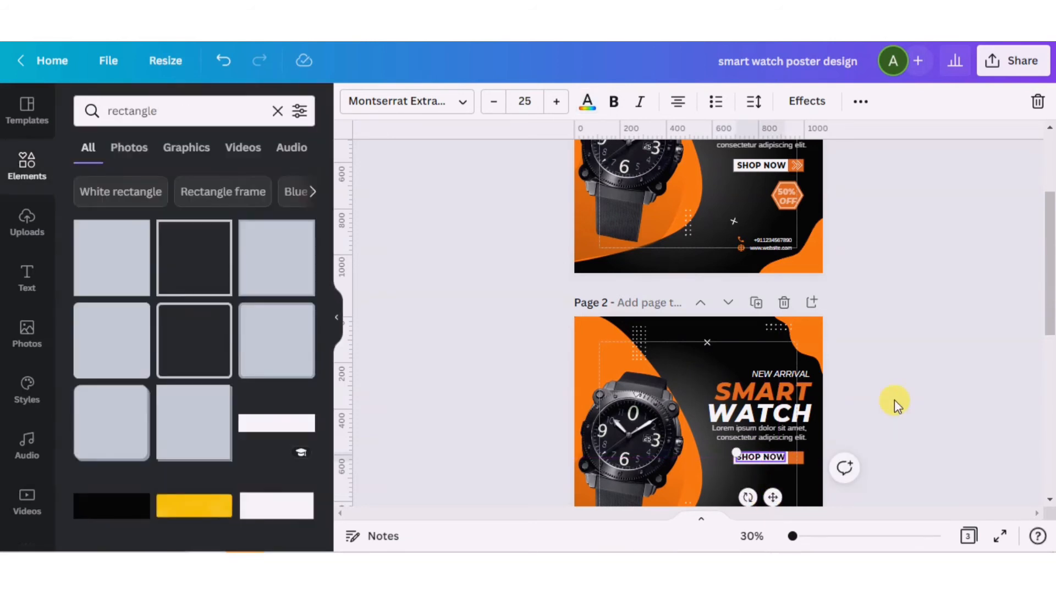
pyautogui.click(931, 378)
pyautogui.click(758, 461)
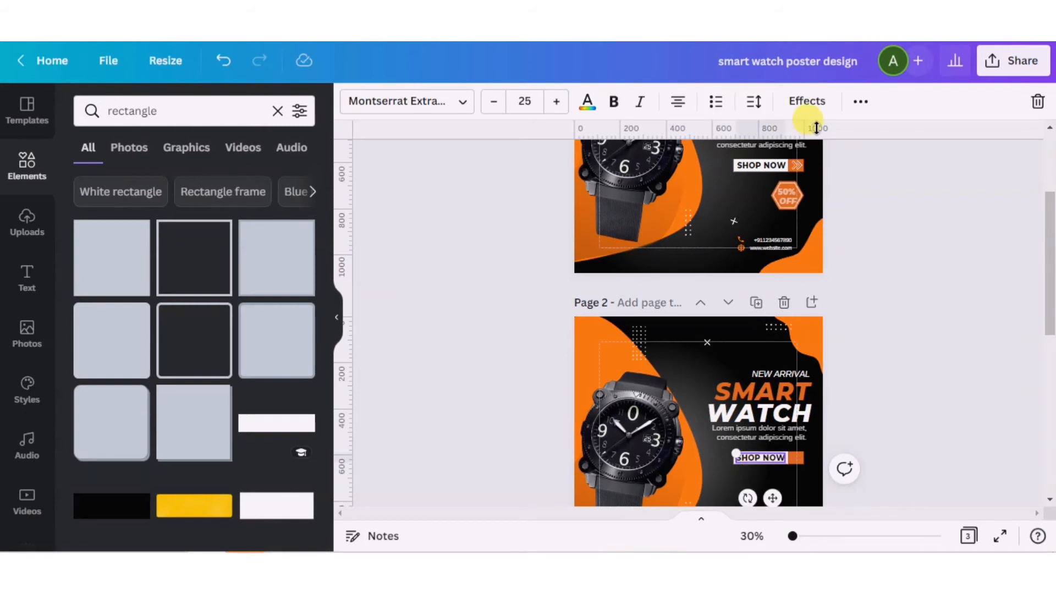
# - Search the graphics for "ARROW" and add the outlined double-chevron arrow to page 2
pyautogui.click(181, 108)
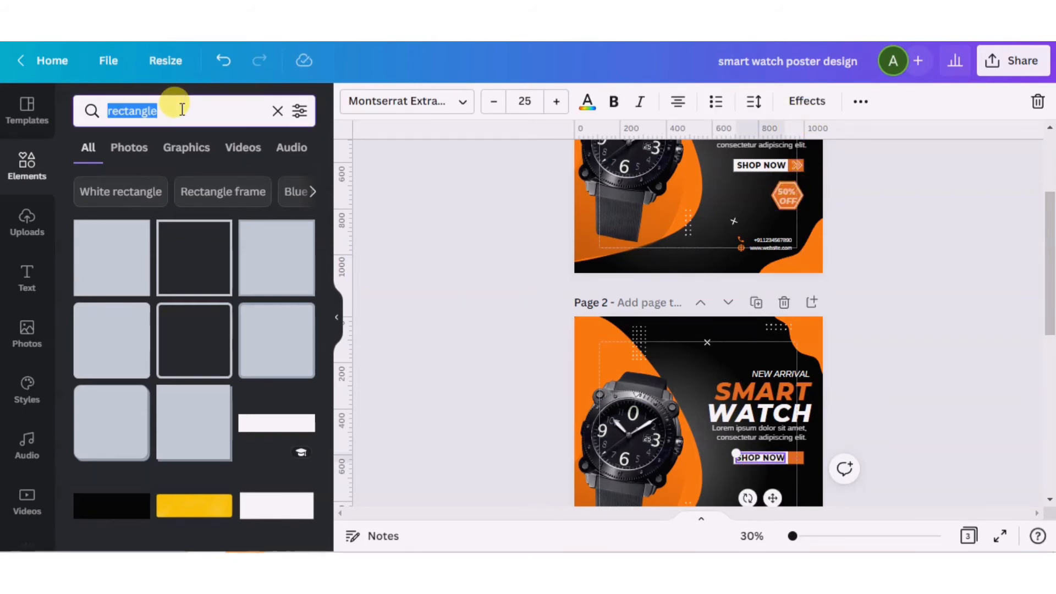
pyautogui.write('ARROW')
pyautogui.press('Return')
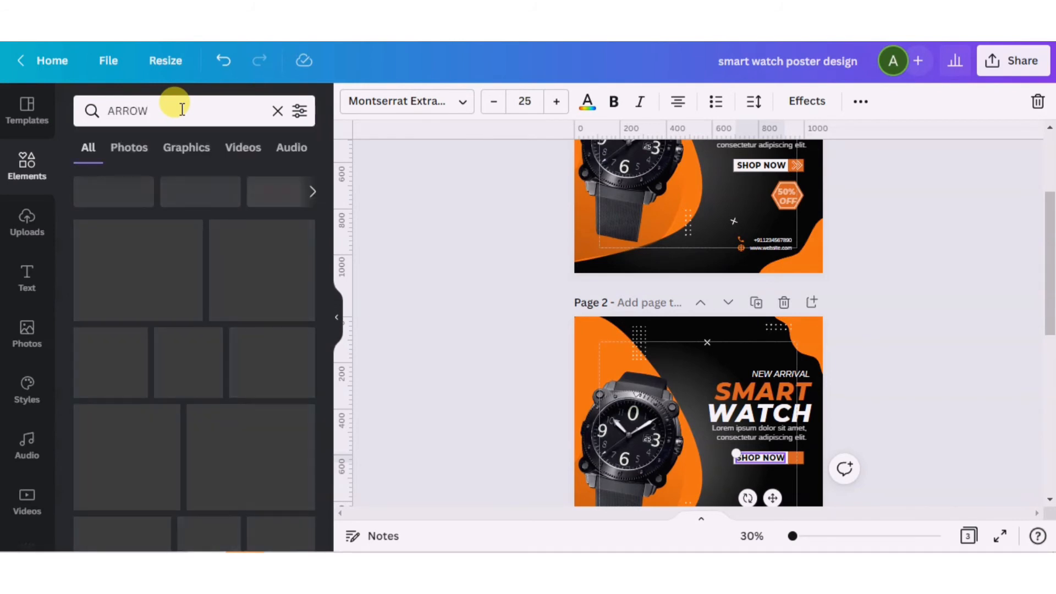
pyautogui.click(186, 147)
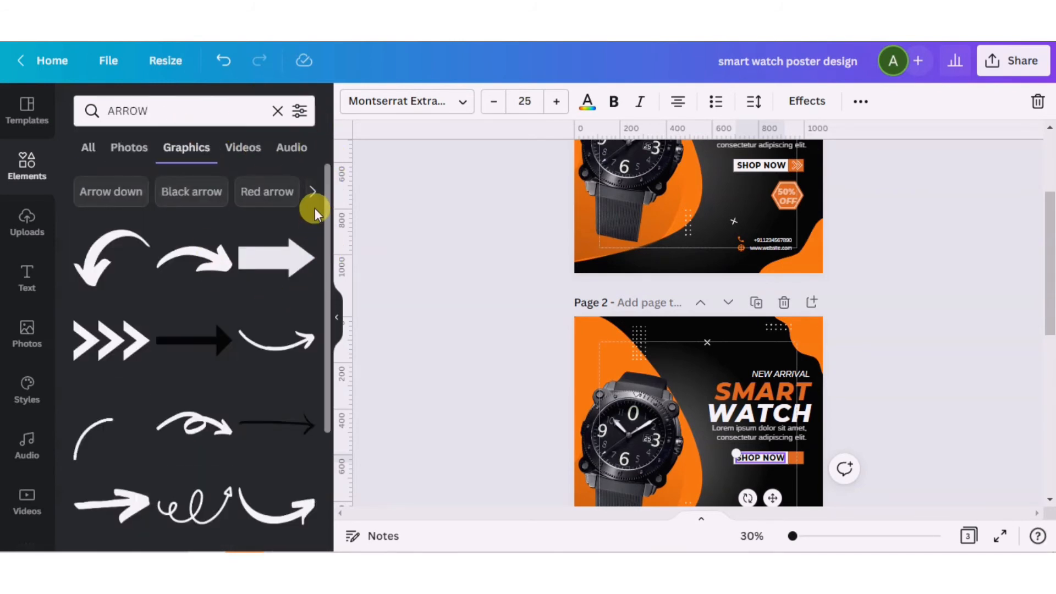
pyautogui.moveTo(327, 269); pyautogui.dragTo(323, 446)
pyautogui.moveTo(328, 410); pyautogui.dragTo(321, 536)
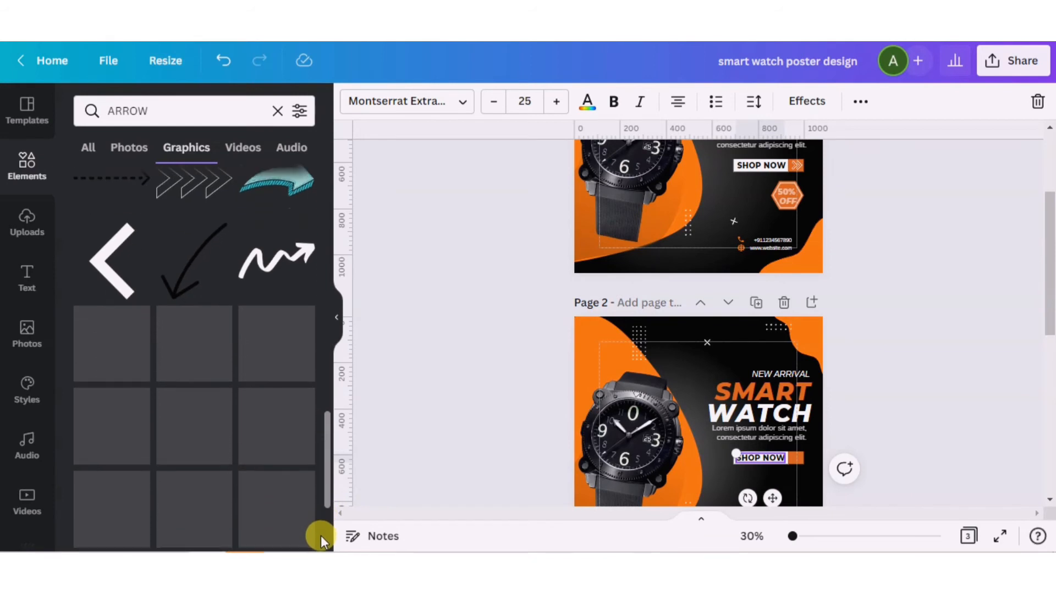
pyautogui.click(284, 418)
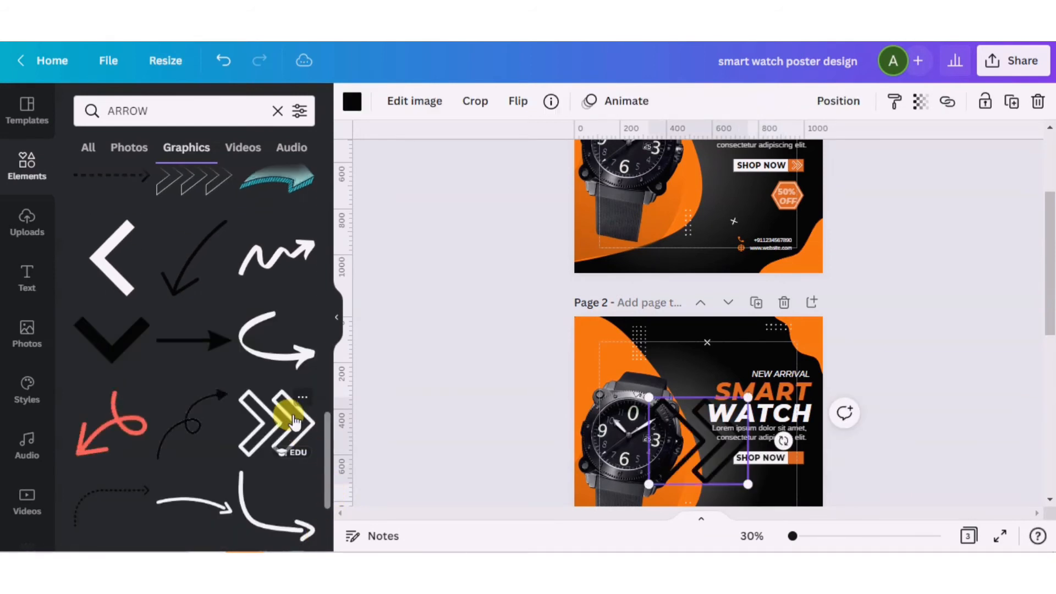
# - Fill the double-chevron arrow with white, shrink it, and fit it onto the orange end block of the SHOP NOW button
pyautogui.click(351, 102)
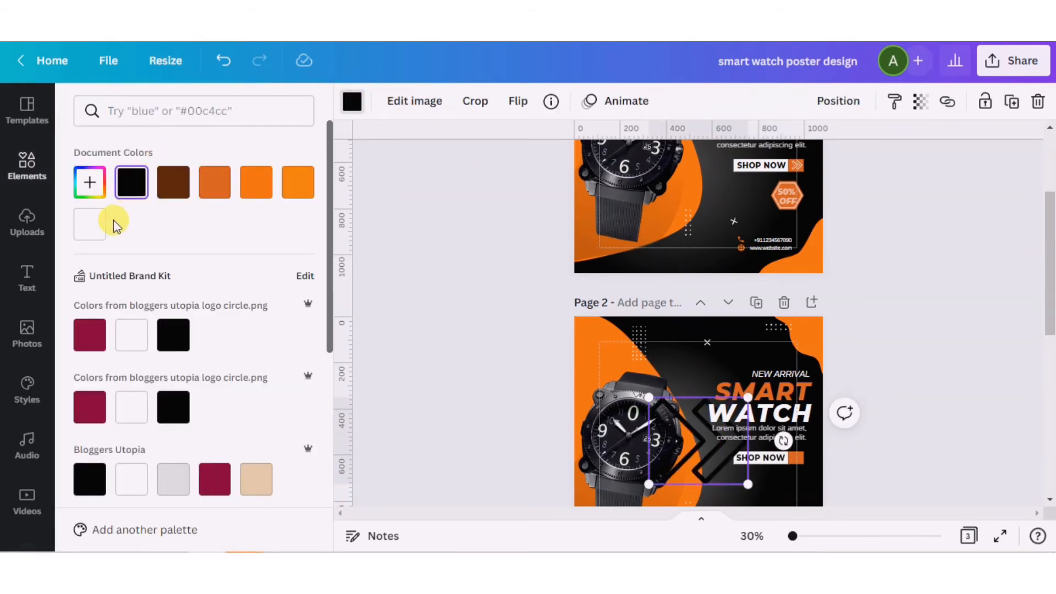
pyautogui.click(91, 224)
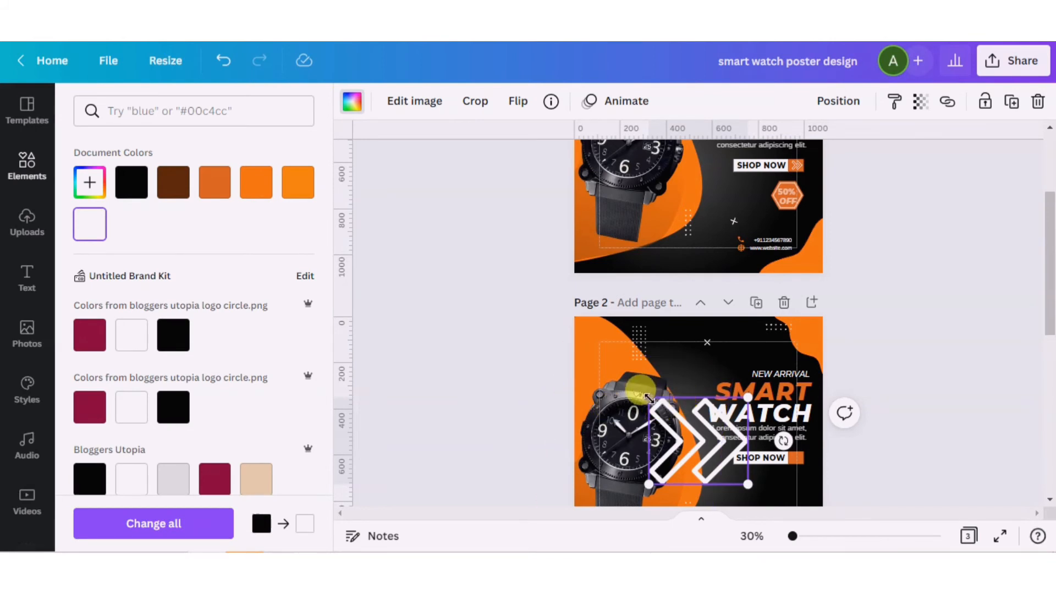
pyautogui.moveTo(649, 397); pyautogui.dragTo(842, 471)
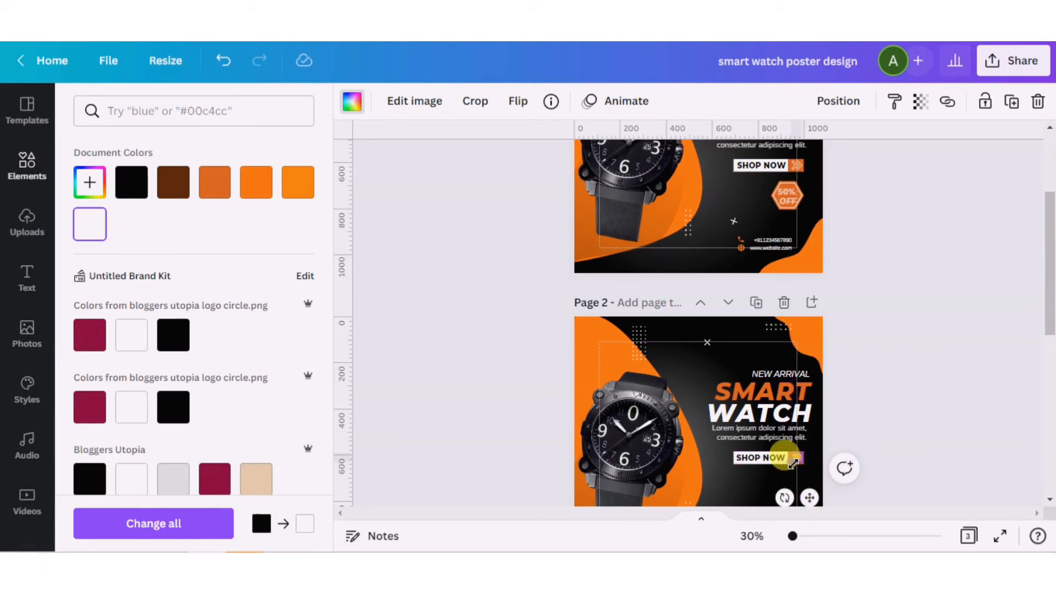
pyautogui.click(765, 471)
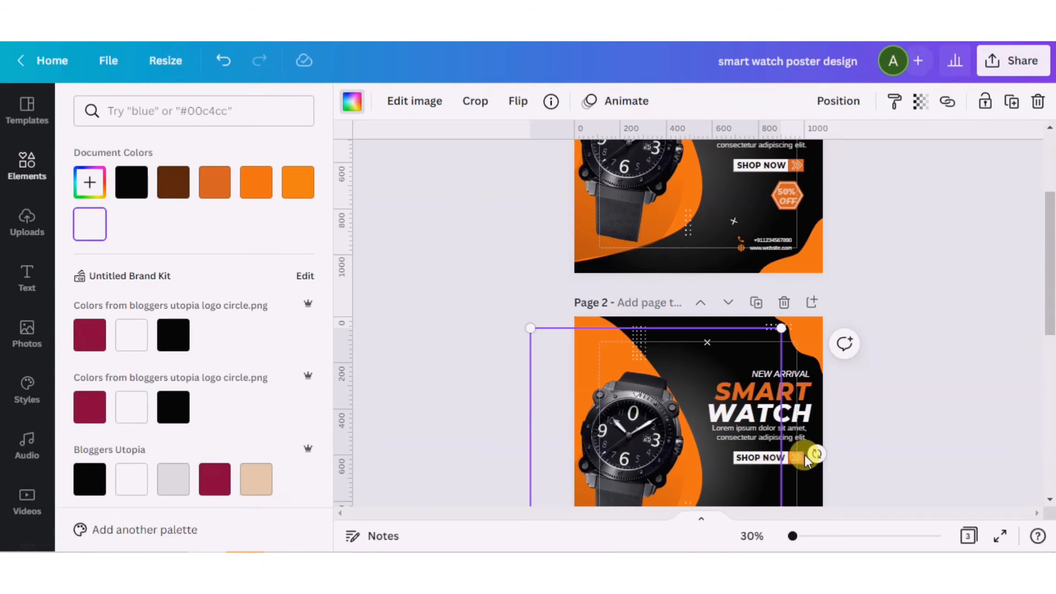
pyautogui.click(799, 459)
pyautogui.press('Down')
pyautogui.press('Down')
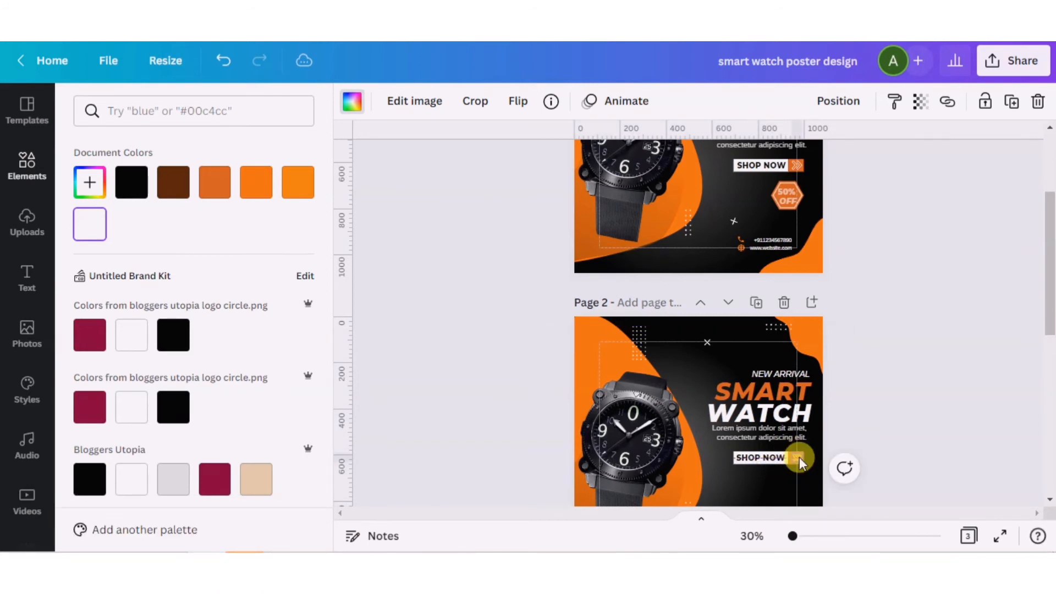
pyautogui.click(917, 430)
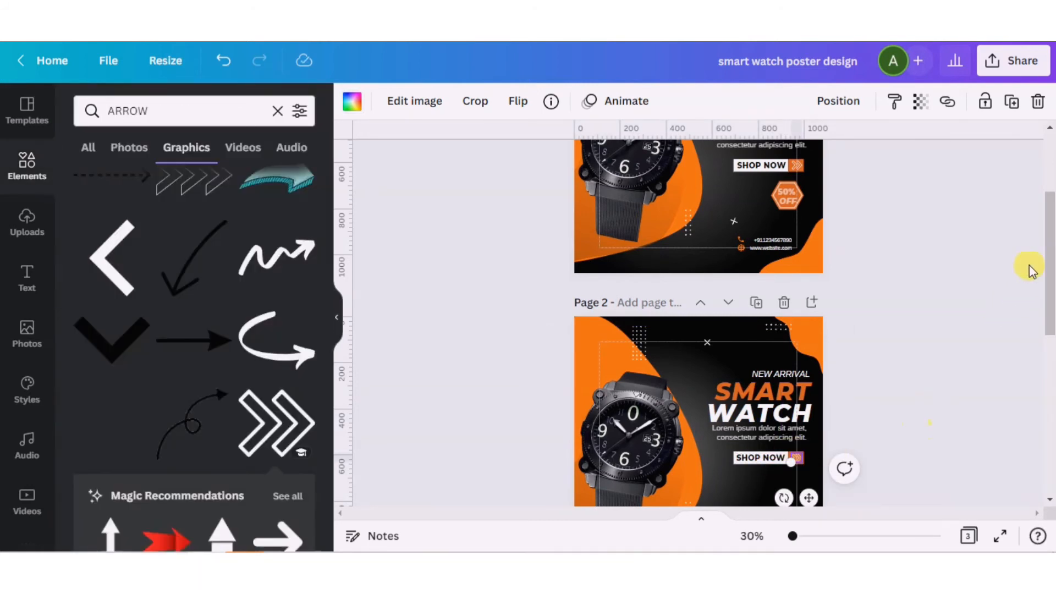
# - Search the graphics for "hexagon" to match the 50% OFF badge on page 1
pyautogui.click(773, 203)
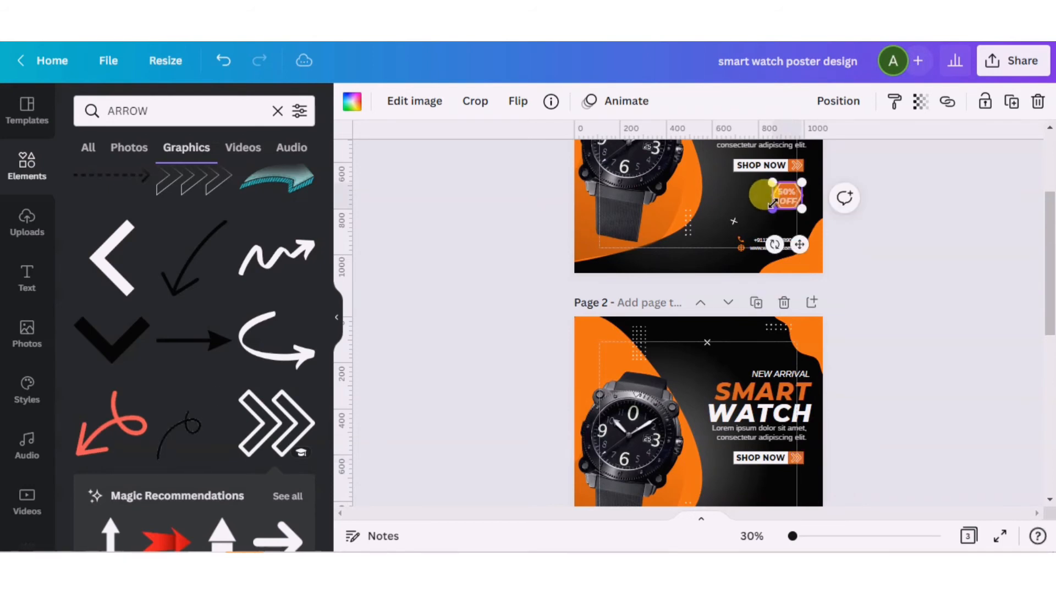
pyautogui.click(160, 112)
pyautogui.press('Return')
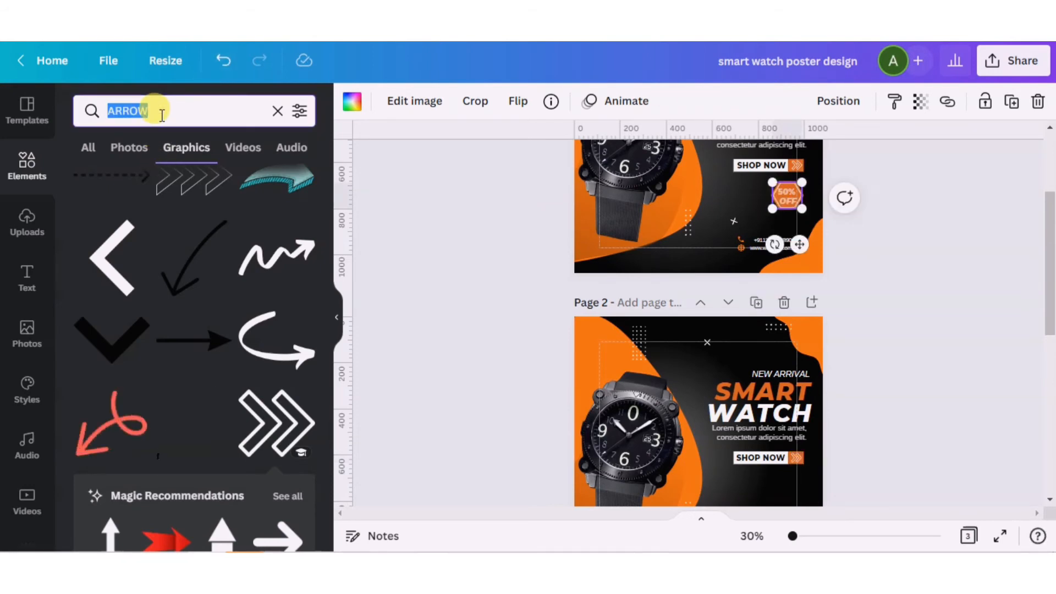
pyautogui.write('HEX')
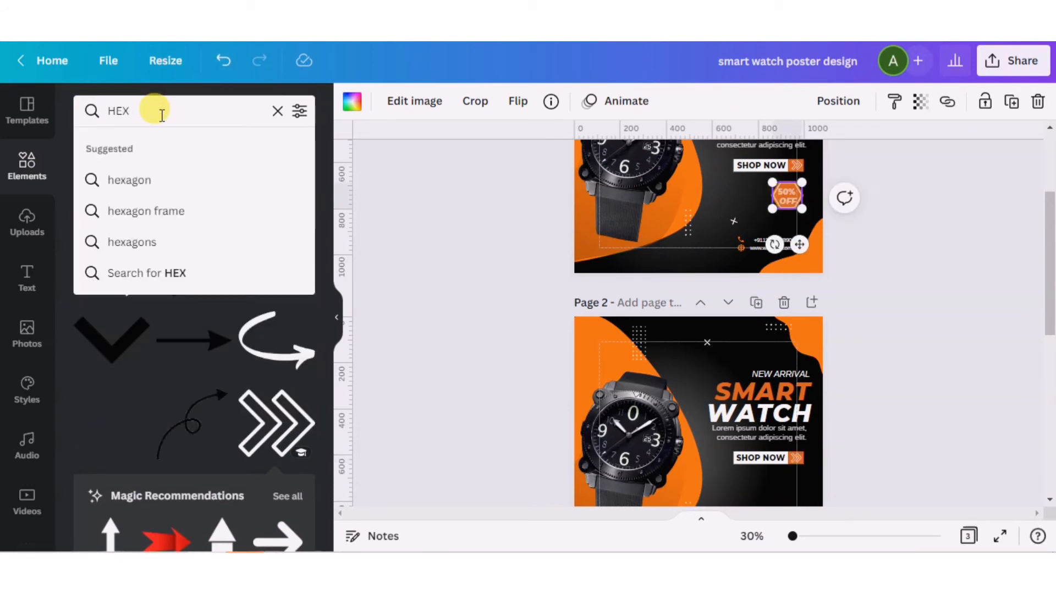
pyautogui.click(142, 183)
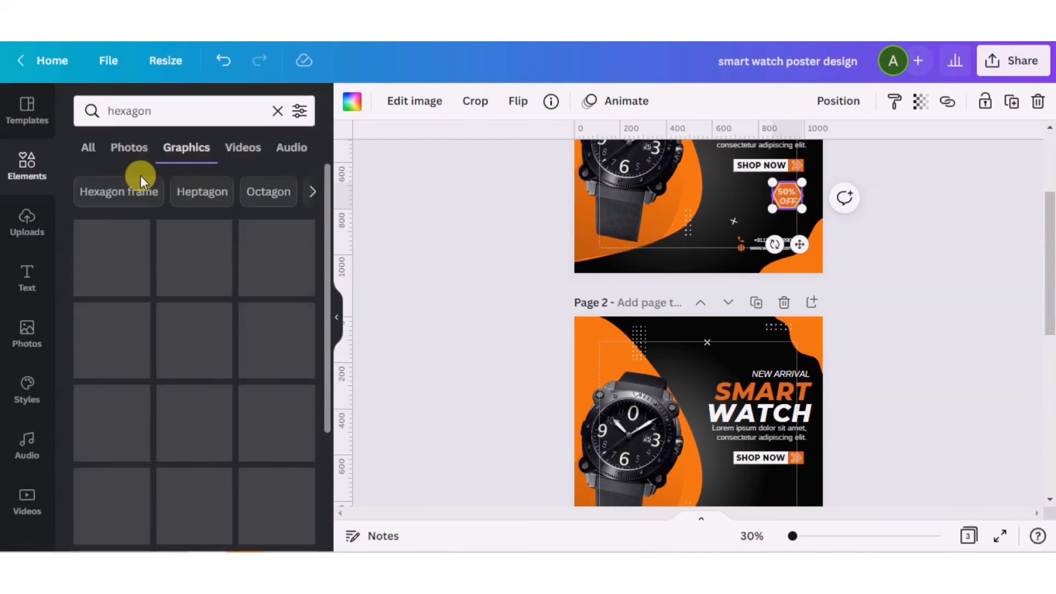
# - Add the solid white hexagon graphic to page 2, deleting the copy inserted on page 1
pyautogui.click(105, 275)
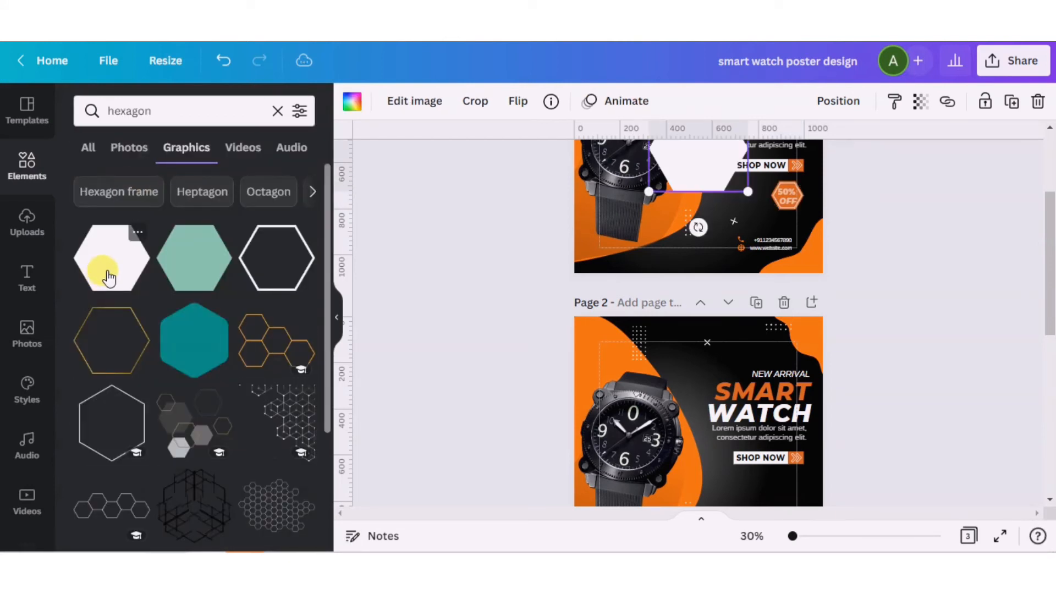
pyautogui.press('Delete')
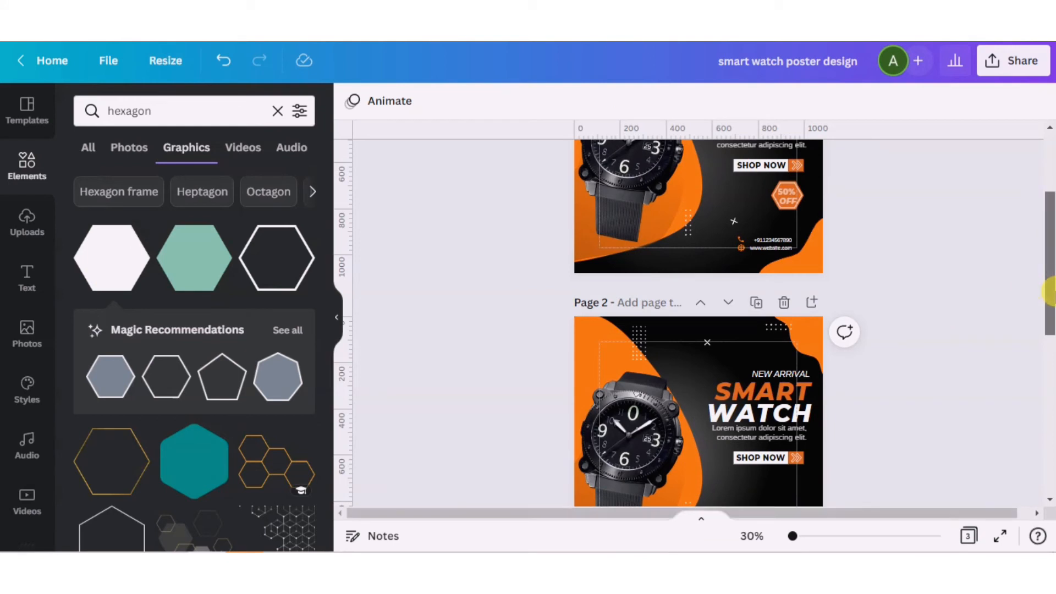
pyautogui.scroll(-2, 794, 395)
pyautogui.click(794, 395)
pyautogui.click(110, 258)
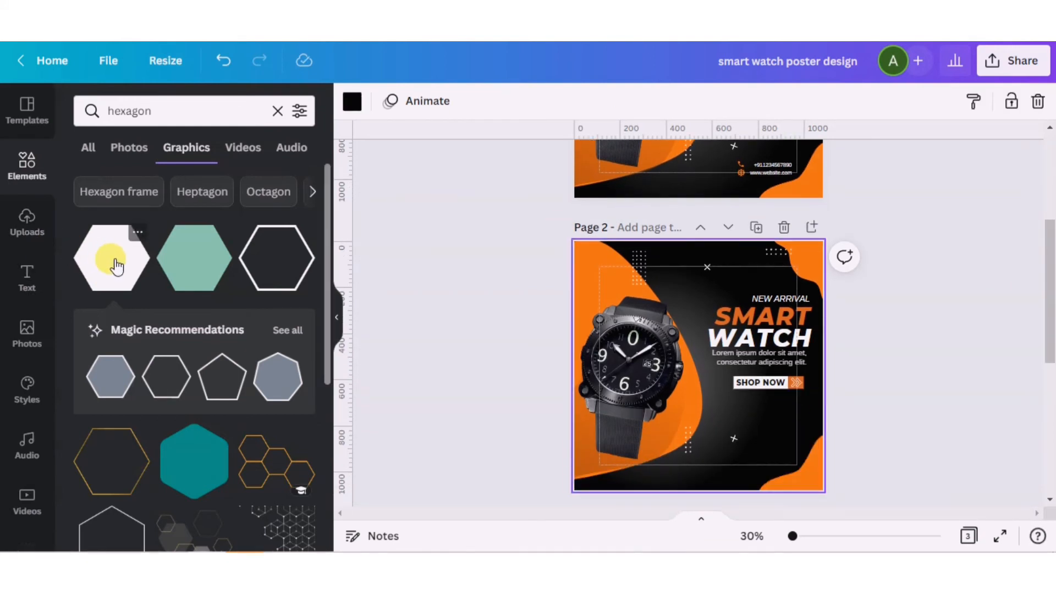
# - Fill the hexagon with the darker orange, shrink it to badge size, and place it just below the SHOP NOW button
pyautogui.click(352, 103)
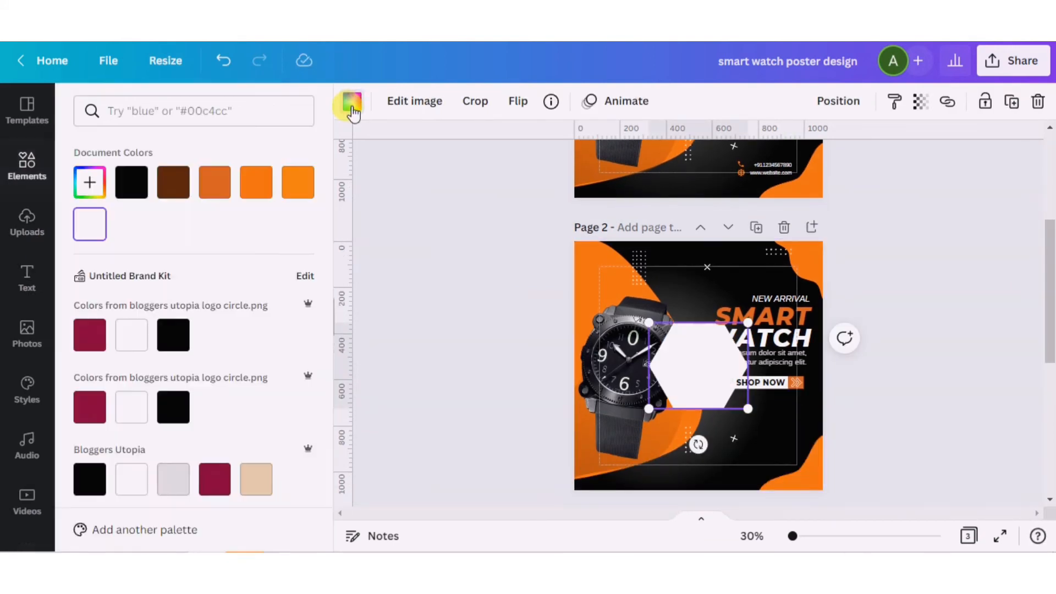
pyautogui.click(214, 182)
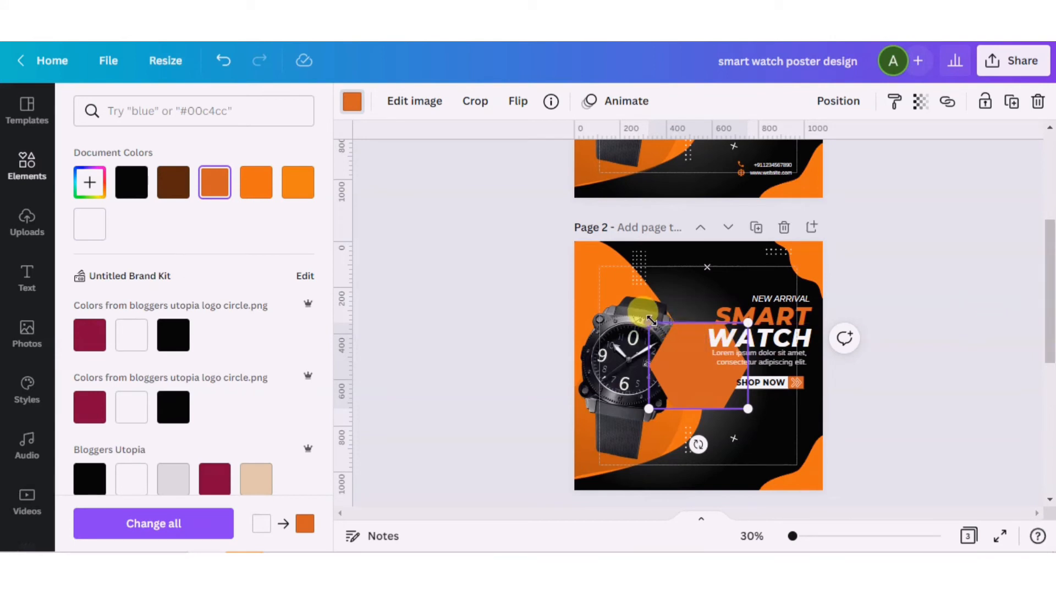
pyautogui.moveTo(649, 323); pyautogui.dragTo(713, 378)
pyautogui.moveTo(742, 445); pyautogui.dragTo(793, 463)
pyautogui.moveTo(1052, 282); pyautogui.dragTo(1051, 273)
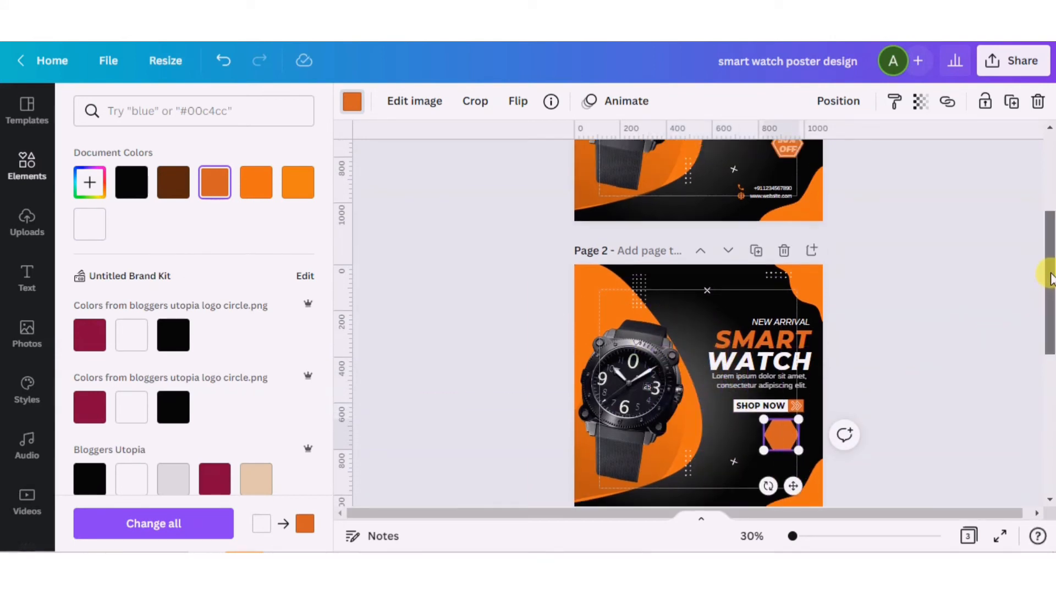
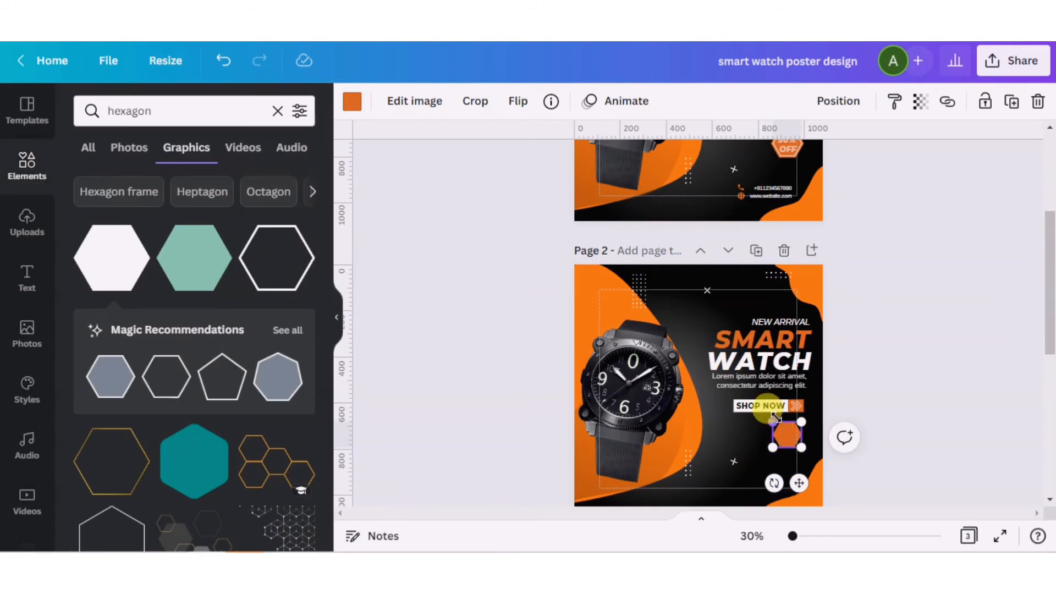
# - Slightly enlarge the orange hexagon below the SHOP NOW button on page 2
pyautogui.moveTo(773, 419); pyautogui.dragTo(770, 416)
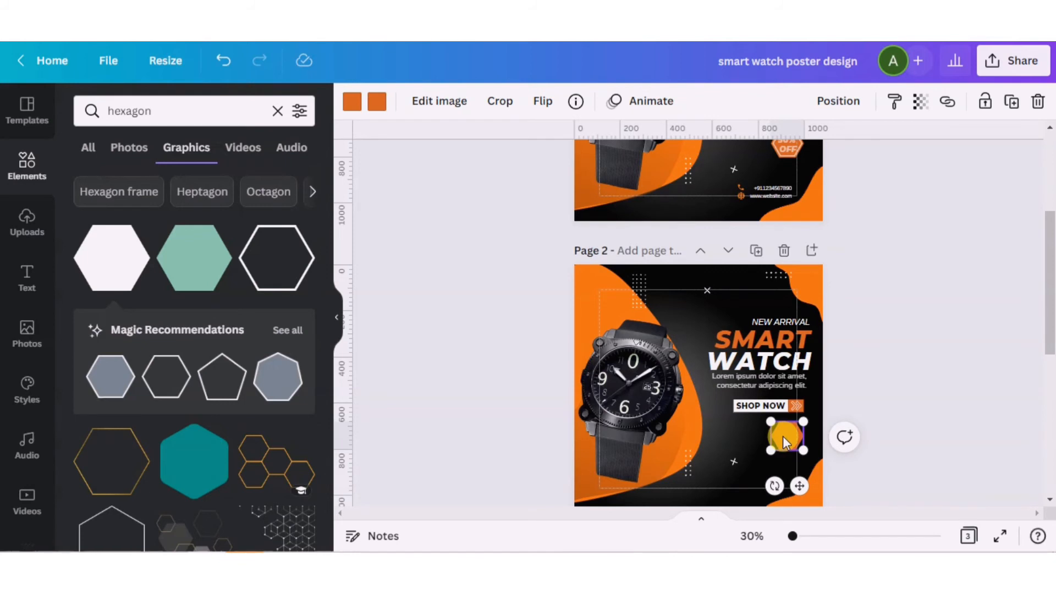
pyautogui.click(302, 235)
pyautogui.click(499, 486)
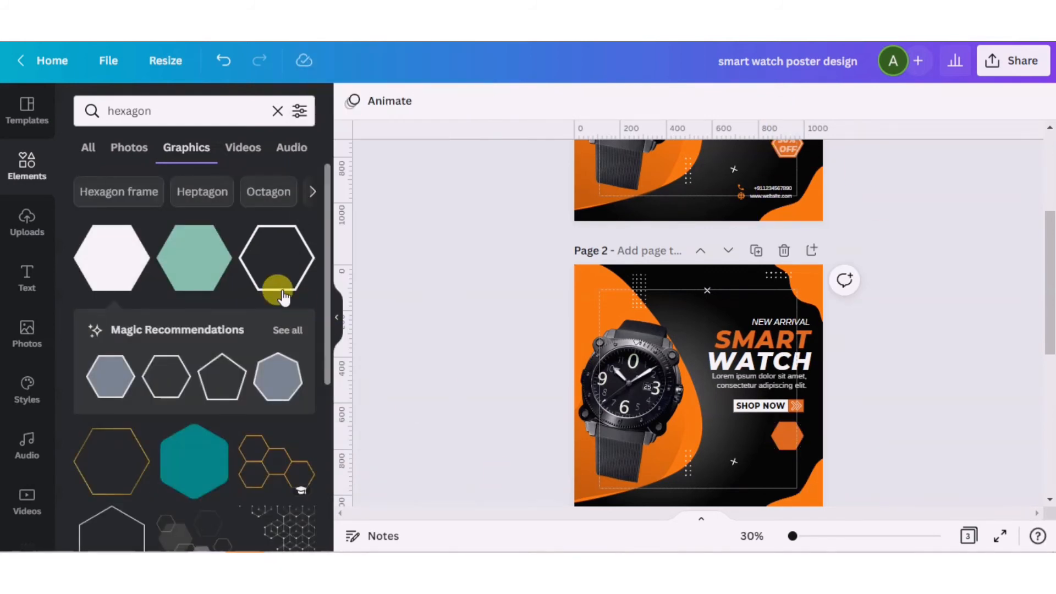
# - Add the white outline hexagon graphic to page 2, shrink it, and place it over the orange hexagon
pyautogui.click(278, 263)
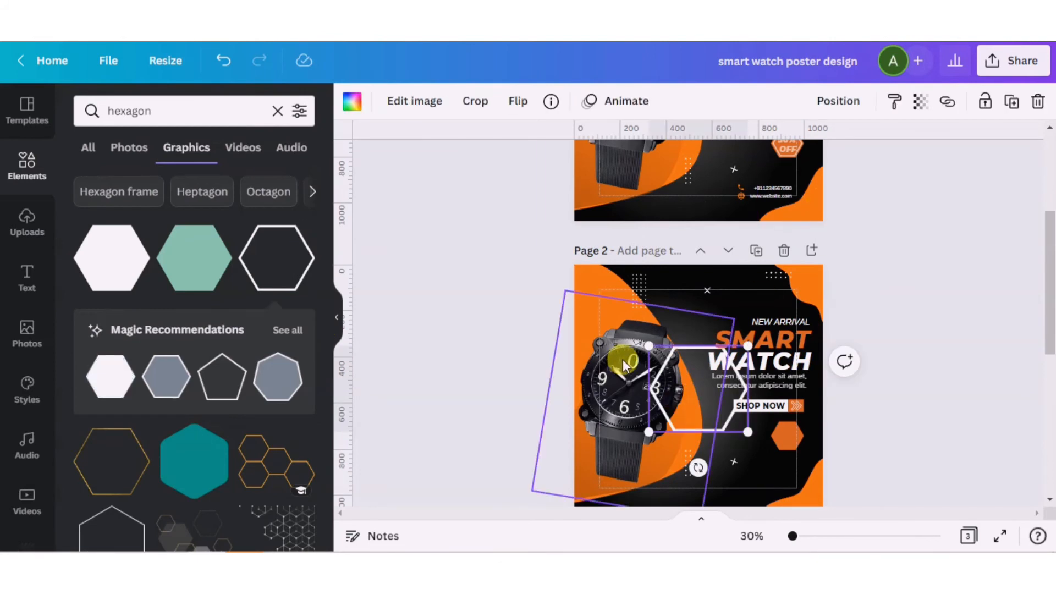
pyautogui.moveTo(649, 346); pyautogui.dragTo(712, 401)
pyautogui.moveTo(741, 468); pyautogui.dragTo(798, 484)
# - Nudge the white outline hexagon down in small increments so it sits centred inside the orange hexagon
pyautogui.moveTo(792, 536); pyautogui.dragTo(805, 536)
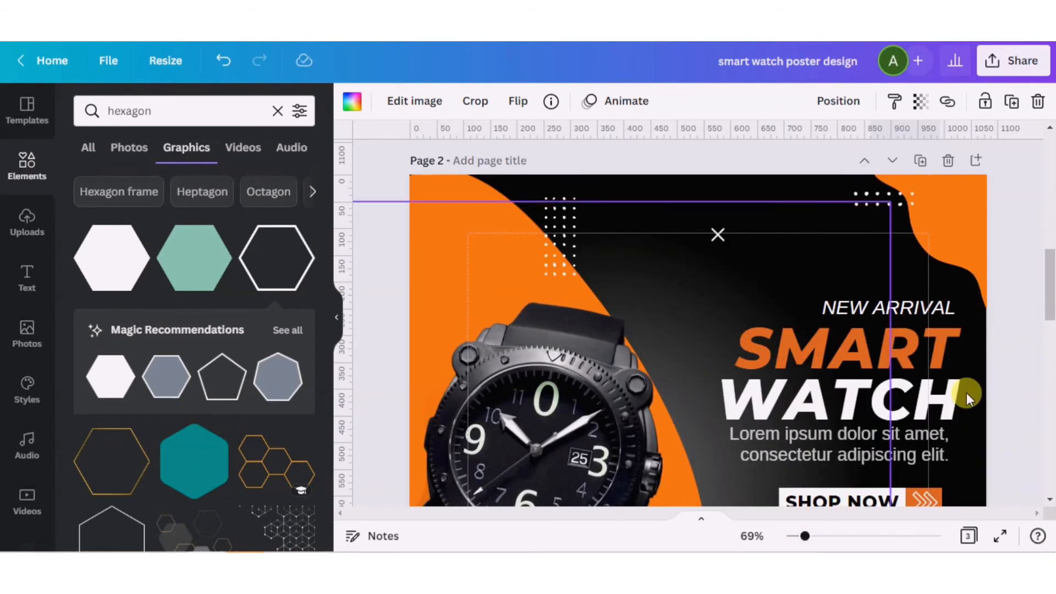
pyautogui.click(1040, 388)
pyautogui.moveTo(1049, 290); pyautogui.dragTo(1049, 344)
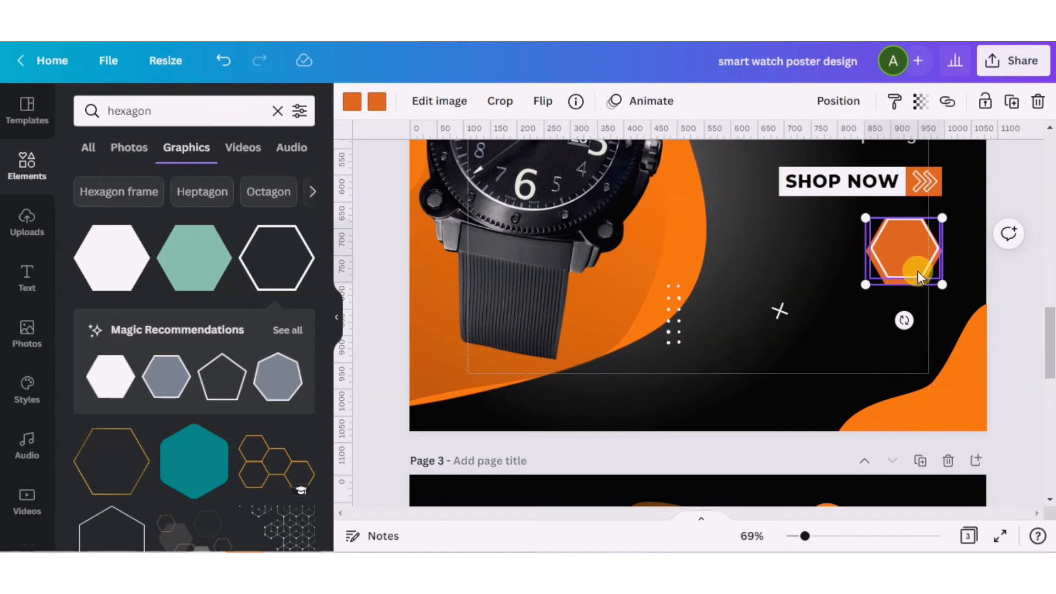
pyautogui.click(918, 271)
pyautogui.press('Down')
pyautogui.press('Down')
pyautogui.press('Down')
pyautogui.press('Down')
pyautogui.press('Down')
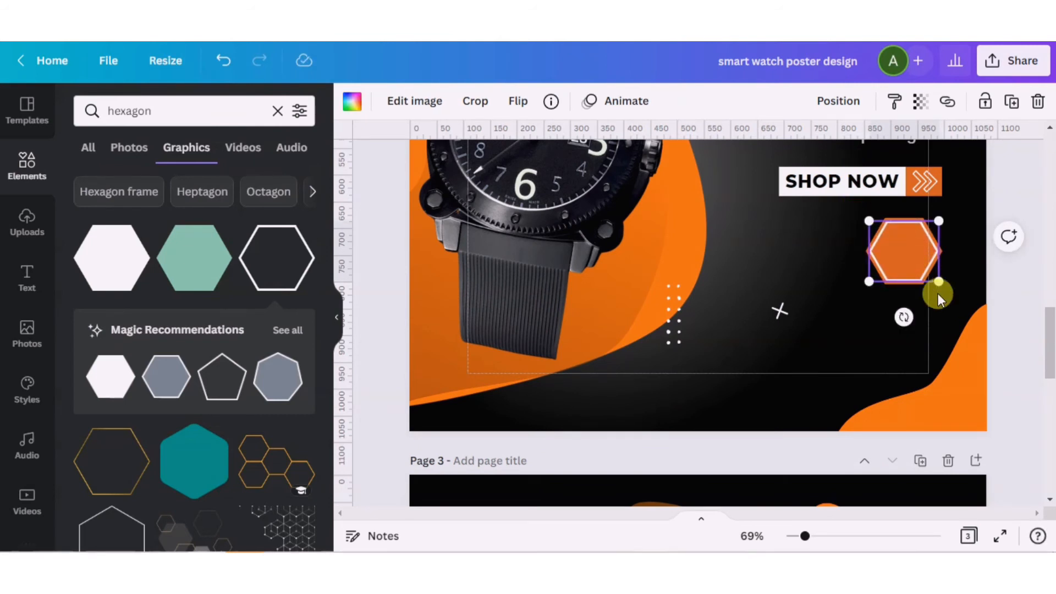
pyautogui.click(952, 312)
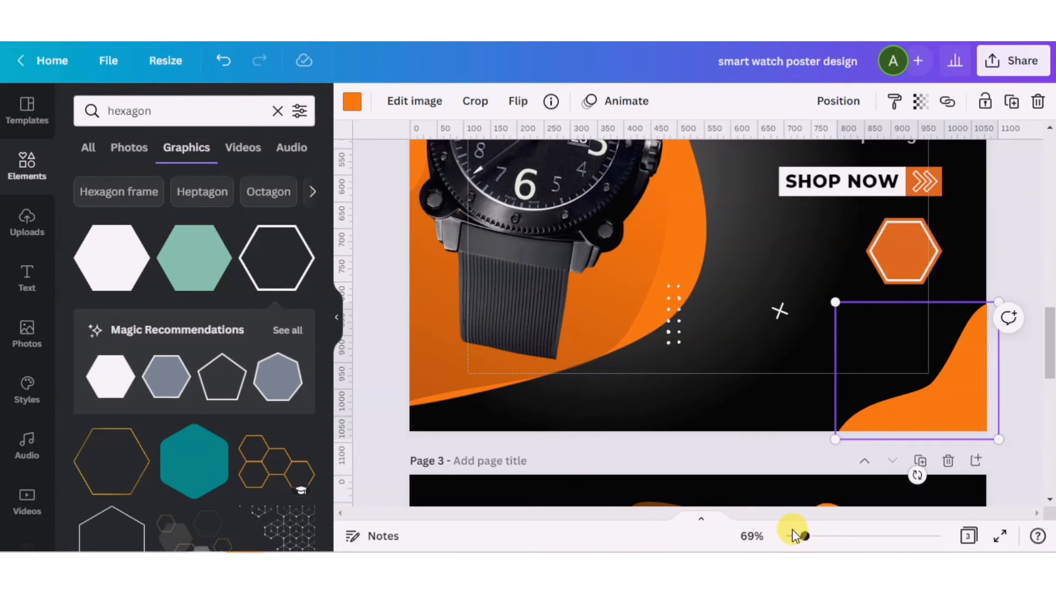
pyautogui.click(793, 537)
pyautogui.click(937, 326)
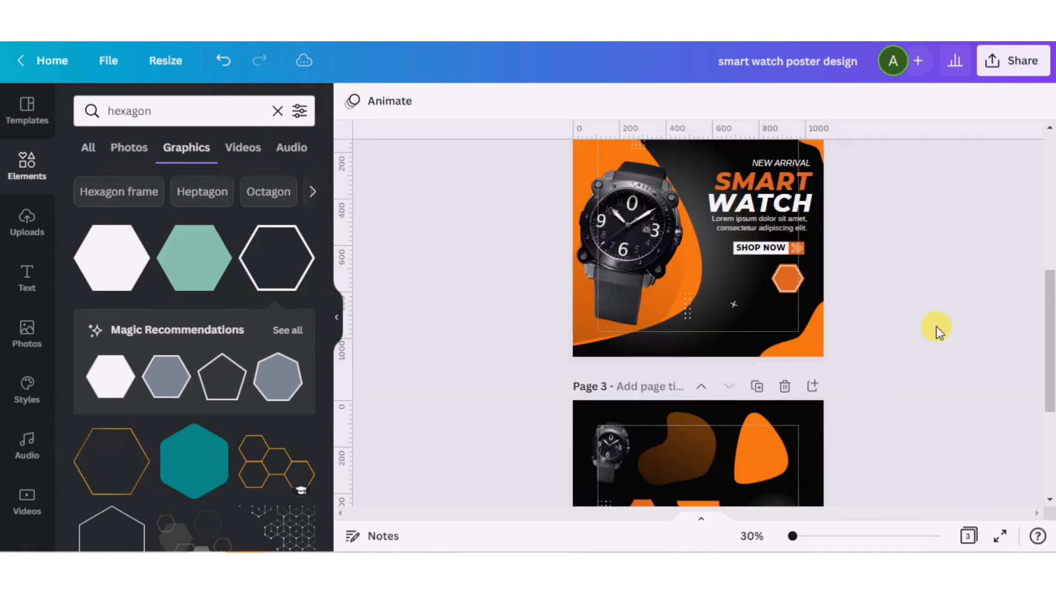
# - Make the white outline hexagon on the page 2 badge slightly transparent
pyautogui.click(796, 280)
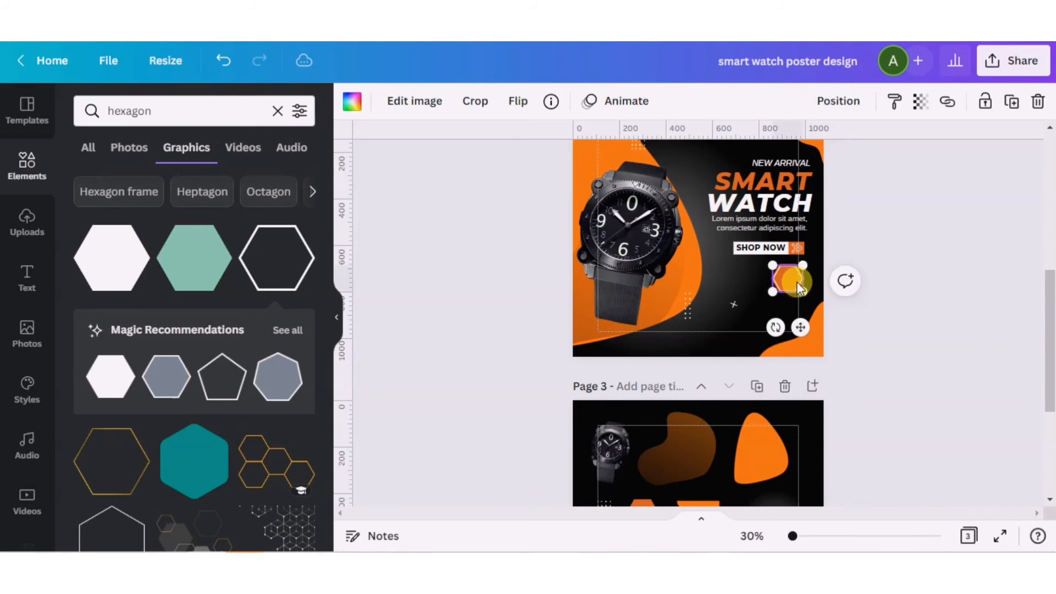
pyautogui.click(920, 101)
pyautogui.moveTo(911, 170); pyautogui.dragTo(865, 170)
pyautogui.click(896, 242)
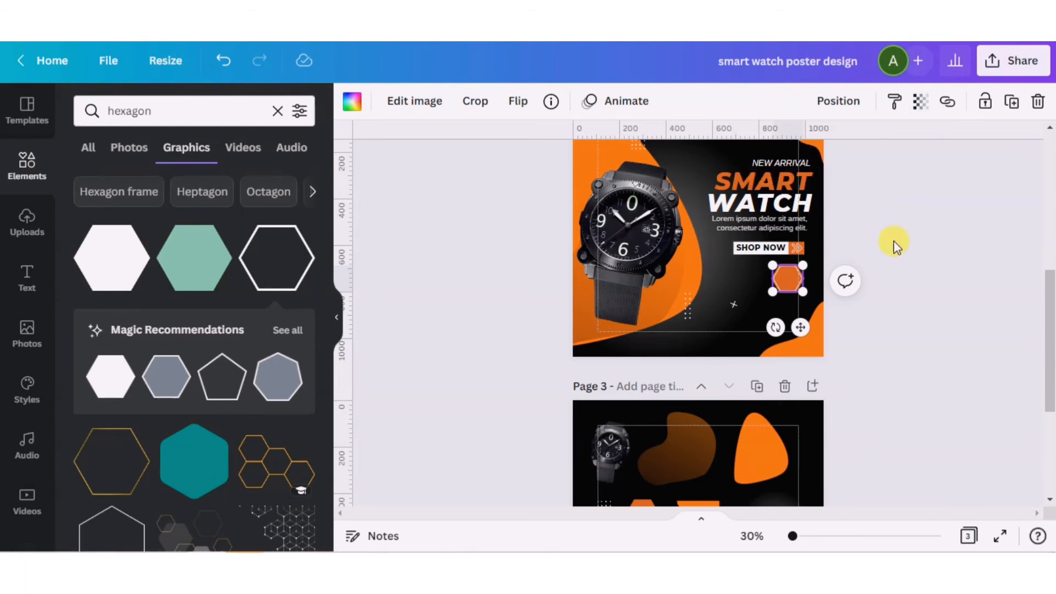
pyautogui.click(896, 242)
# - Duplicate page 2's SHOP NOW text onto the hexagon badge and colour the copy white, using page 1's badge as reference
pyautogui.moveTo(1051, 275); pyautogui.dragTo(1047, 225)
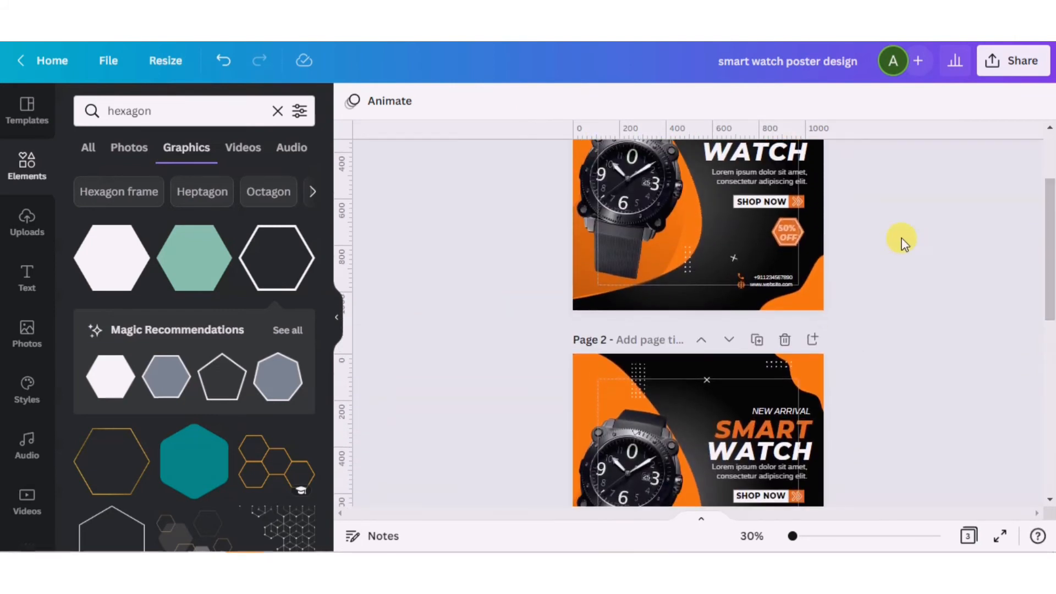
pyautogui.click(788, 232)
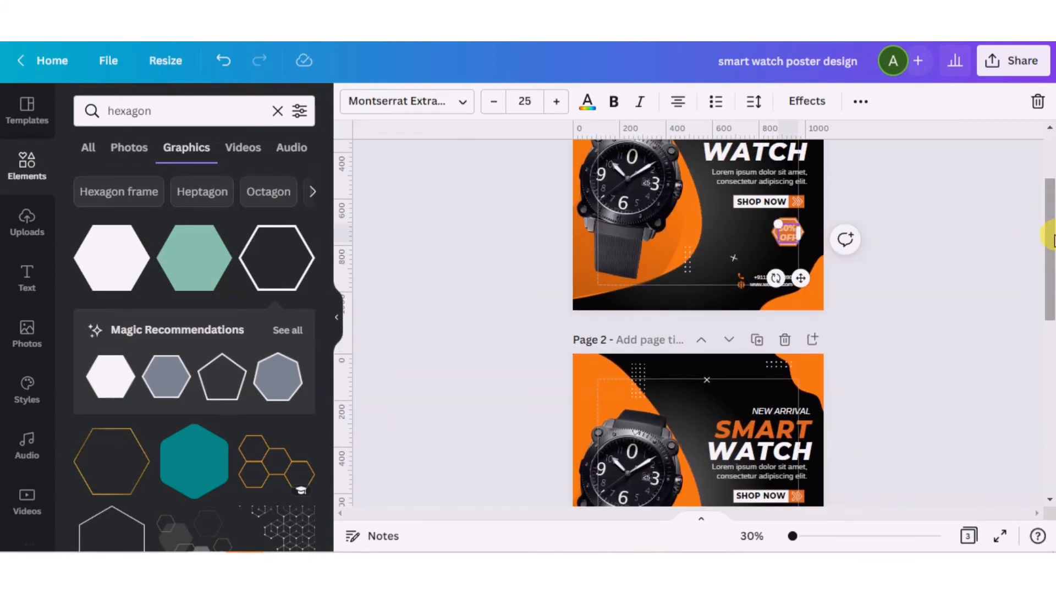
pyautogui.moveTo(1050, 239); pyautogui.dragTo(1049, 297)
pyautogui.click(772, 330)
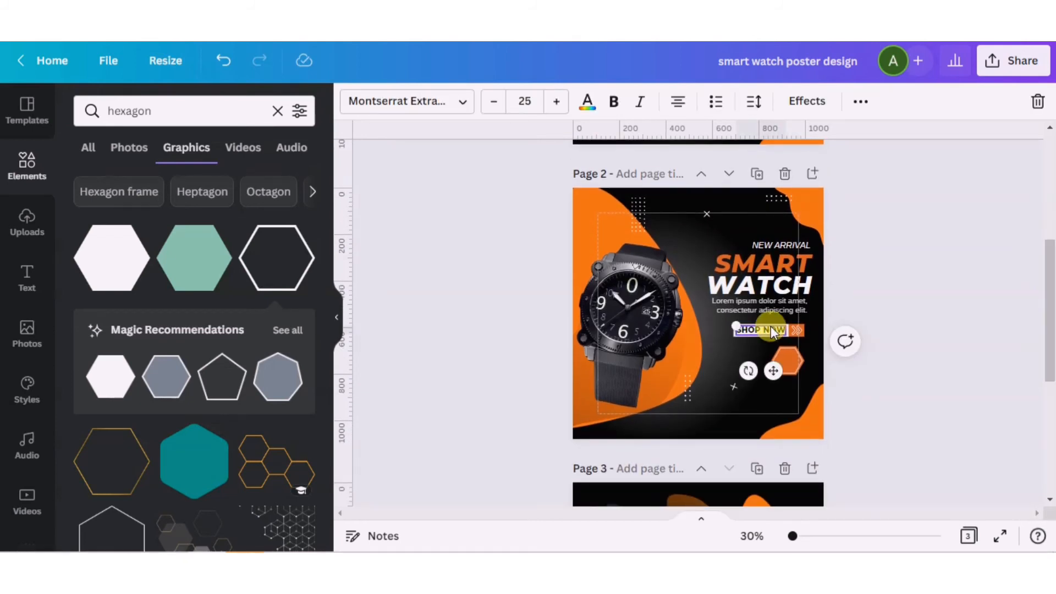
pyautogui.moveTo(773, 330); pyautogui.dragTo(799, 403)
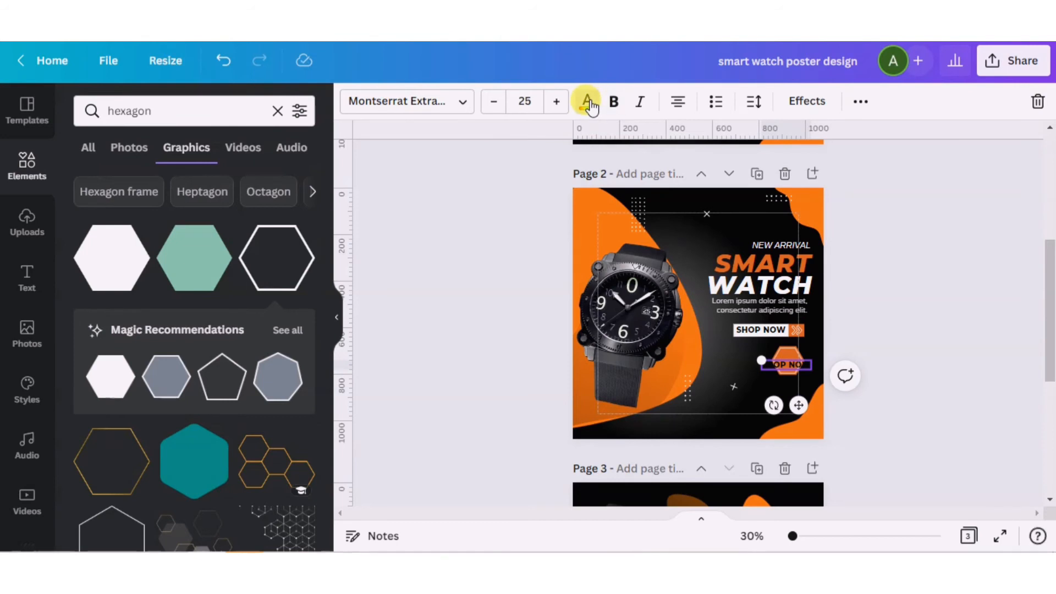
pyautogui.click(587, 102)
pyautogui.click(88, 223)
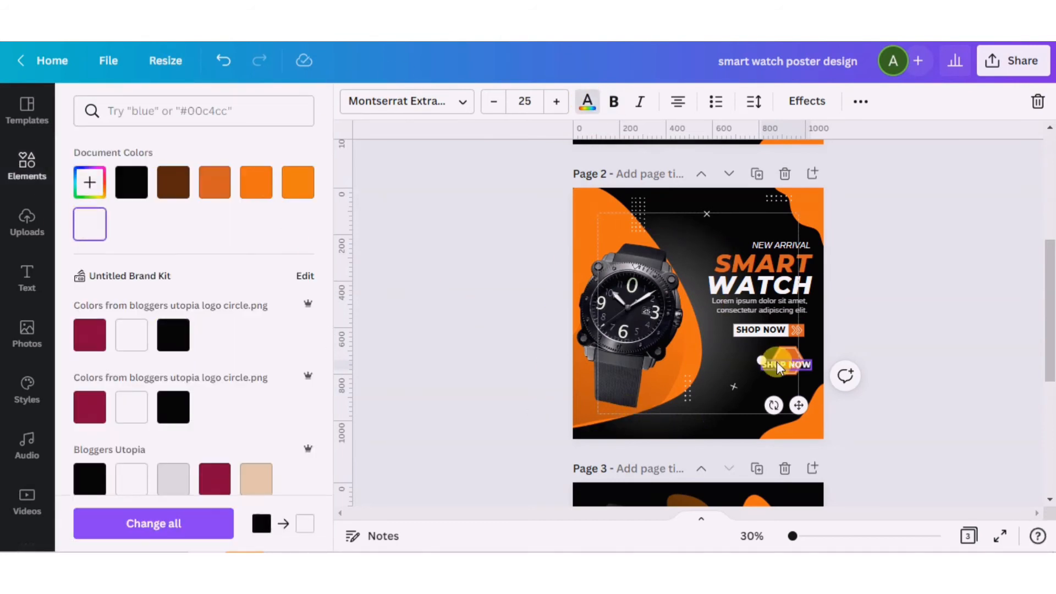
# - Replace the copied text on the hexagon badge with "50% OFF" on two lines
pyautogui.doubleClick(799, 366)
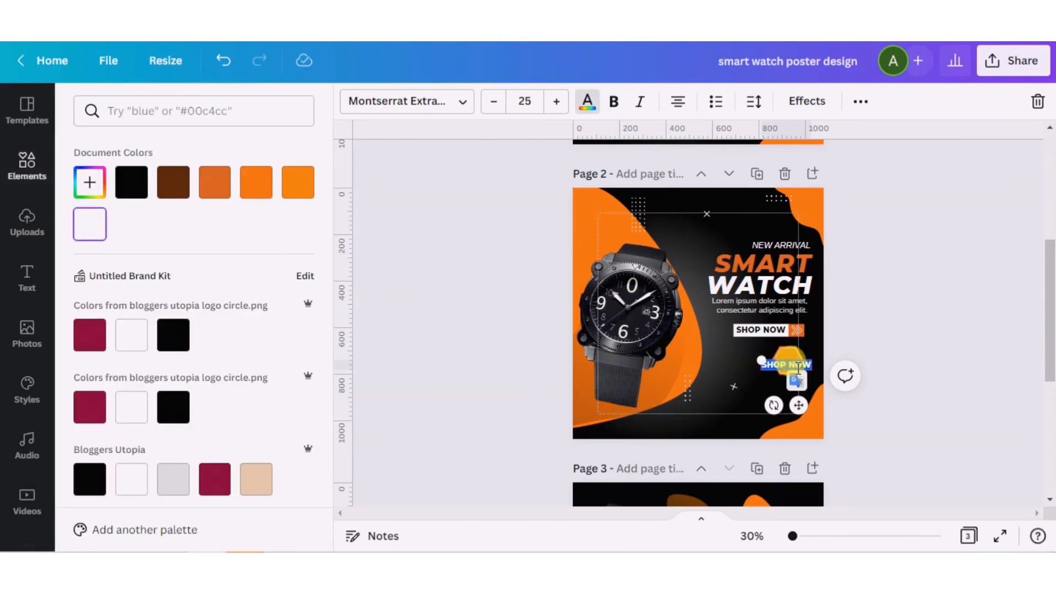
pyautogui.press('BackSpace')
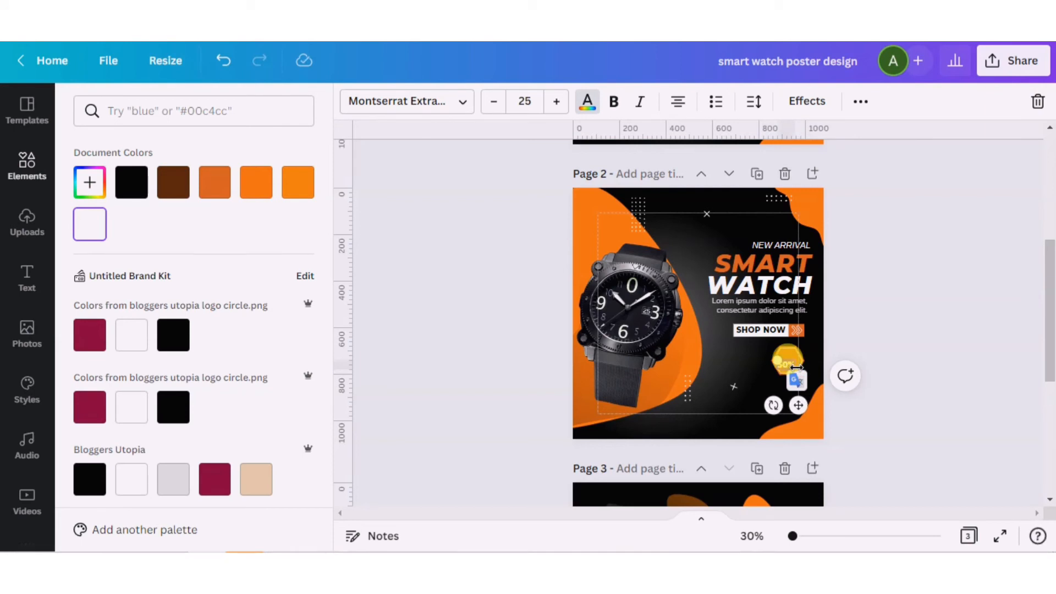
pyautogui.write('50%')
pyautogui.press('Return')
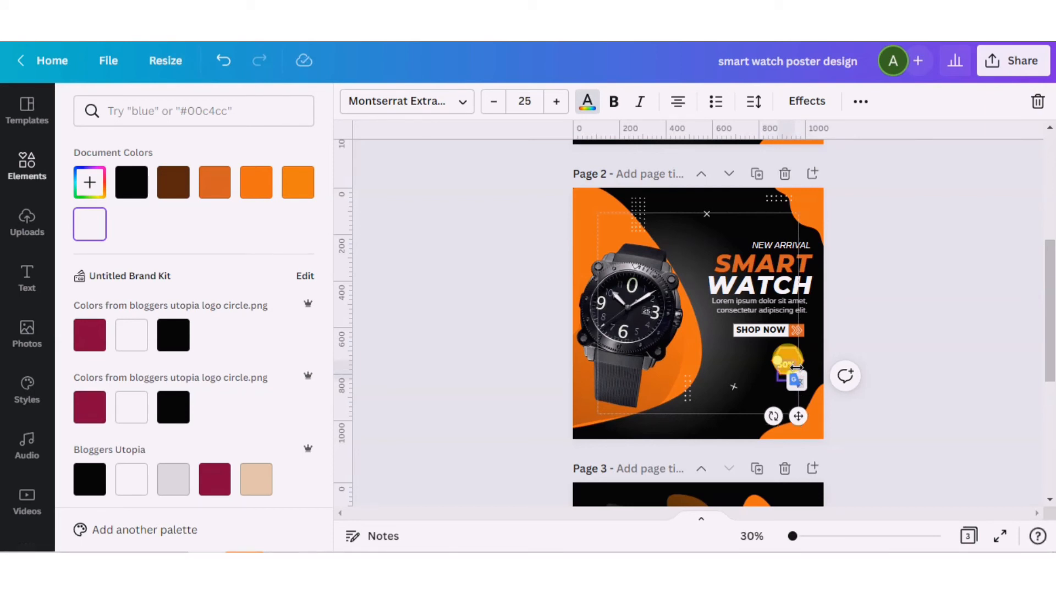
pyautogui.click(879, 372)
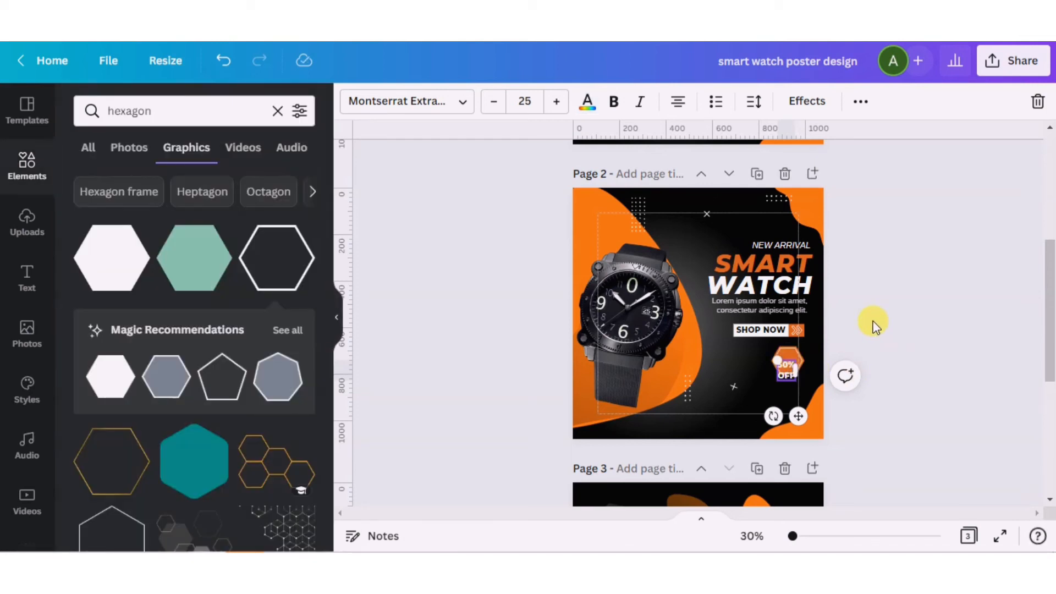
pyautogui.click(875, 326)
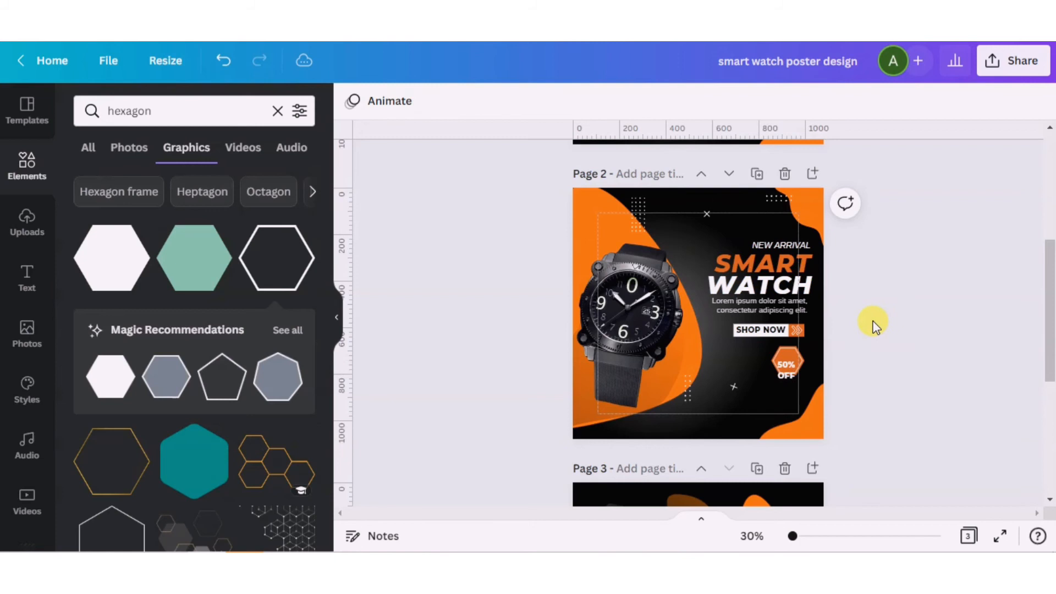
# - Move the 50% OFF text up so it sits centred inside the hexagon badge
pyautogui.click(785, 363)
pyautogui.moveTo(786, 358); pyautogui.dragTo(787, 358)
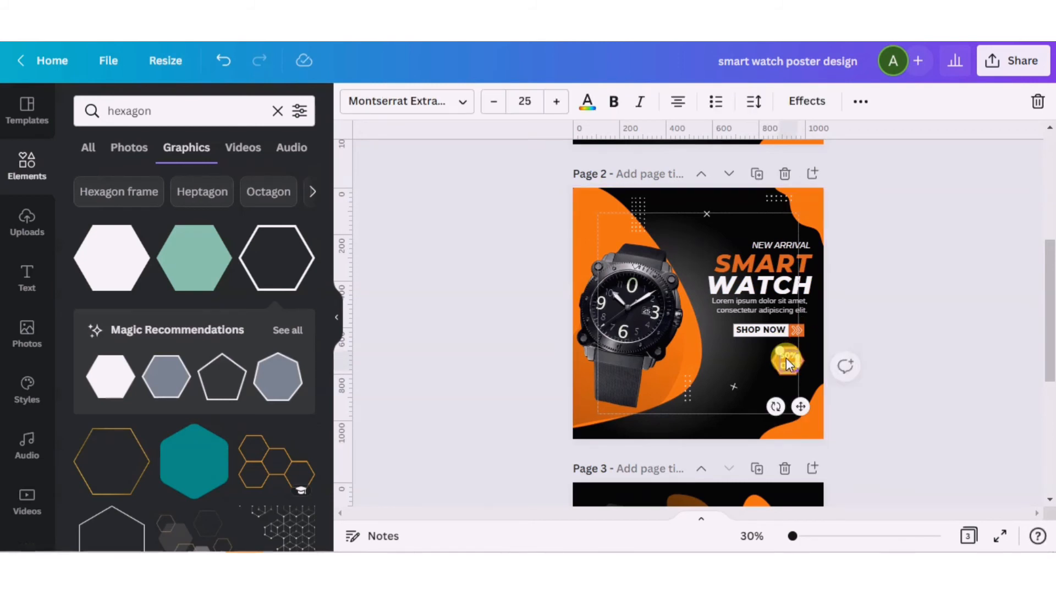
pyautogui.click(899, 340)
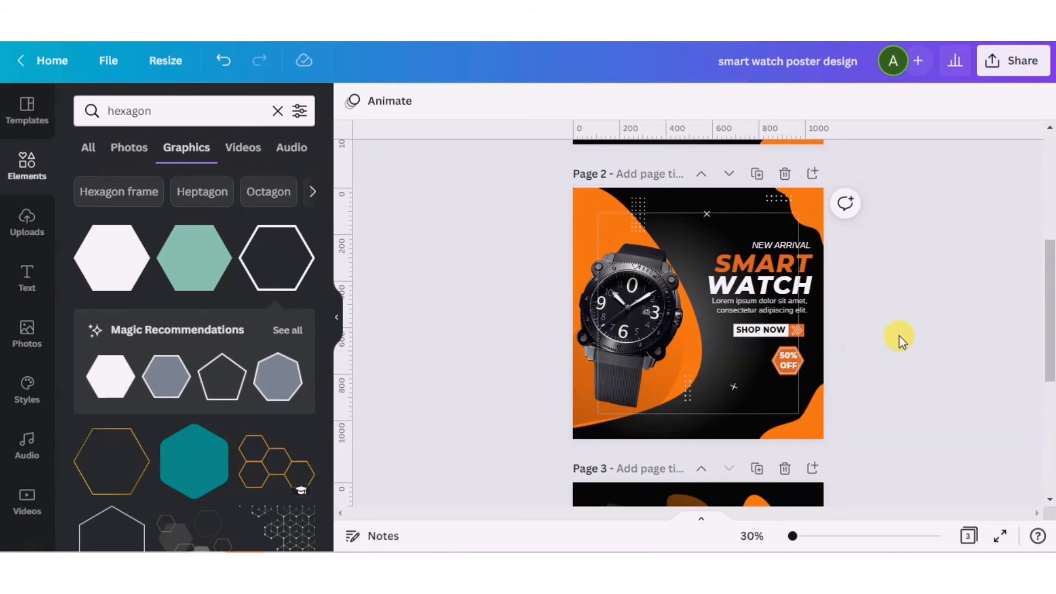
# - Set the transparency of the 50% OFF badge text to about 76
pyautogui.click(783, 360)
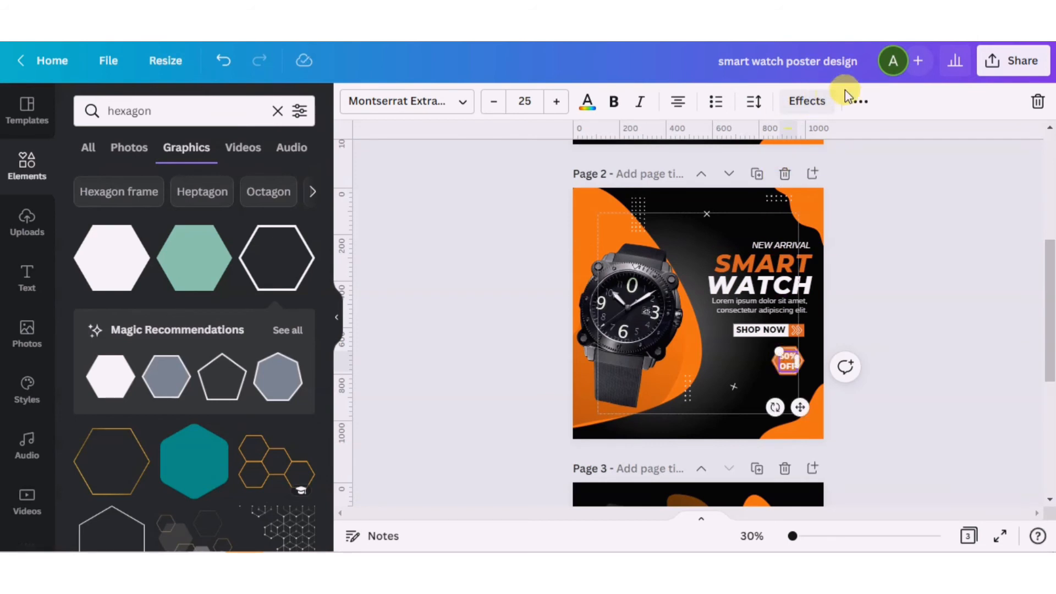
pyautogui.click(861, 101)
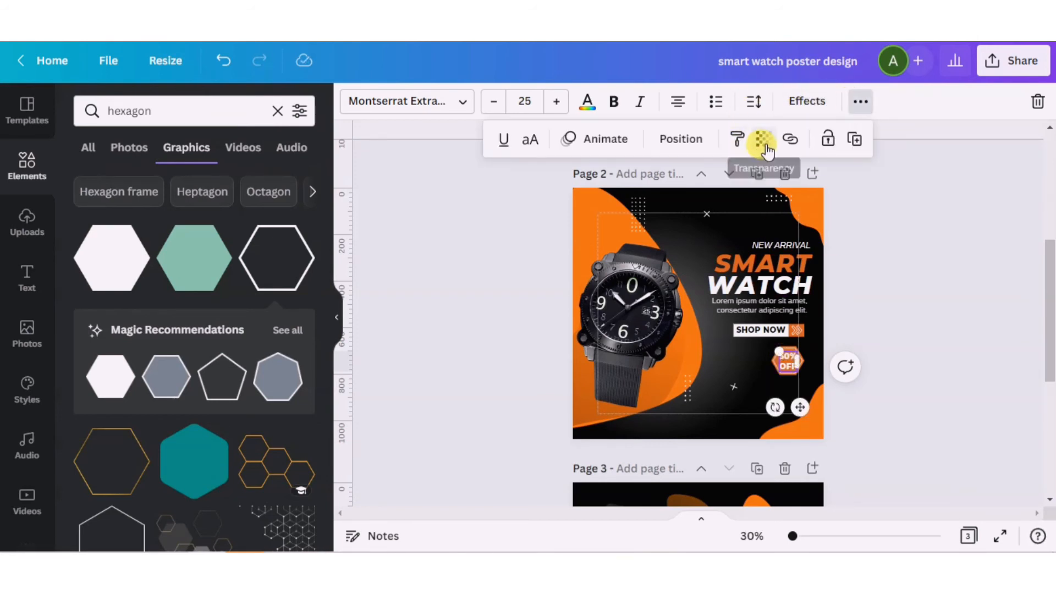
pyautogui.click(764, 140)
pyautogui.moveTo(761, 214); pyautogui.dragTo(731, 208)
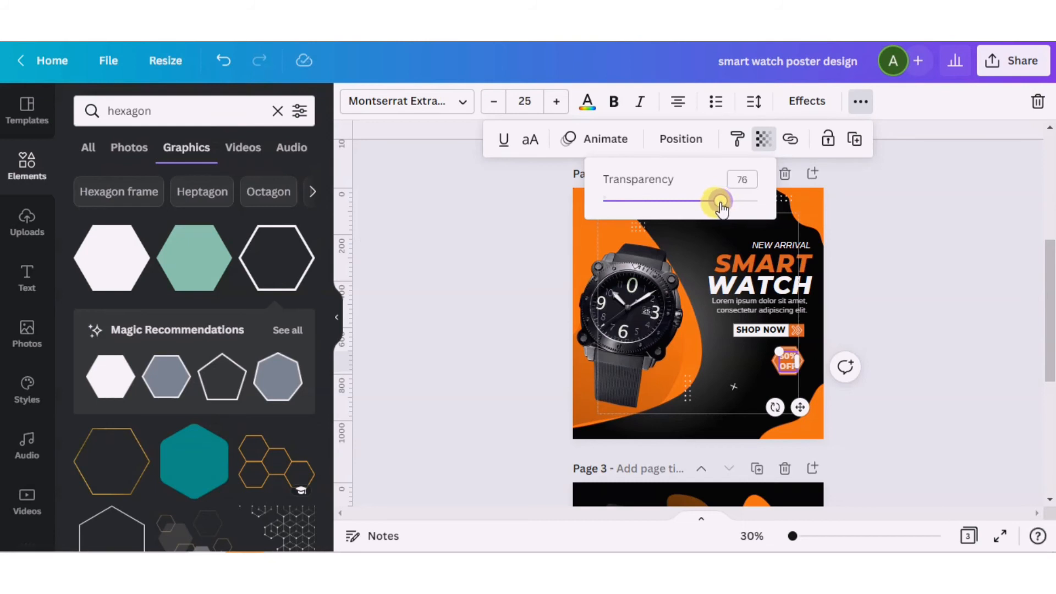
pyautogui.click(937, 327)
pyautogui.click(937, 327)
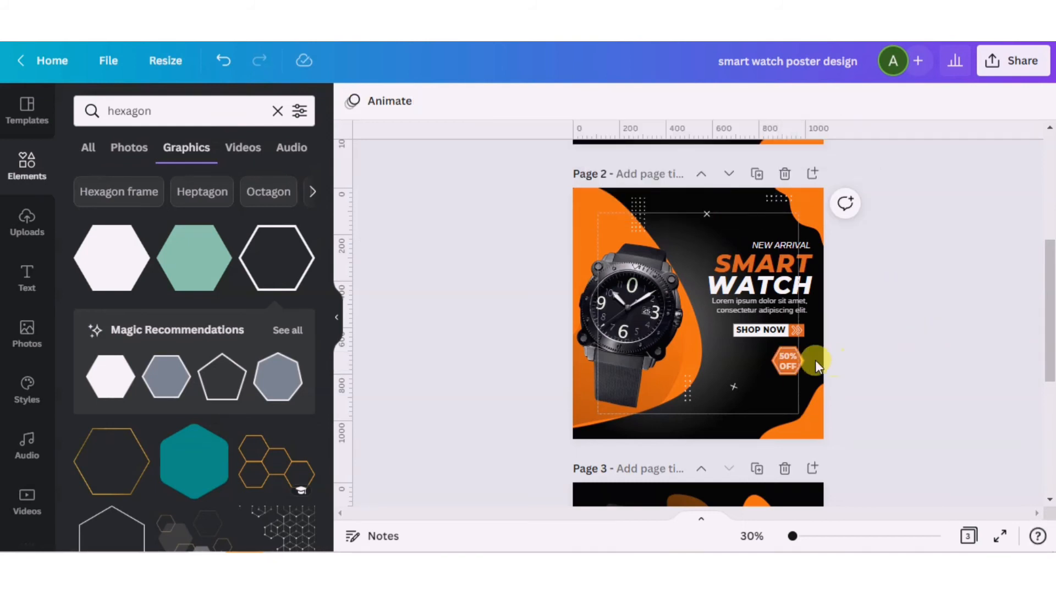
# - Reduce the transparency value of the 50% OFF badge text to about 70
pyautogui.click(783, 359)
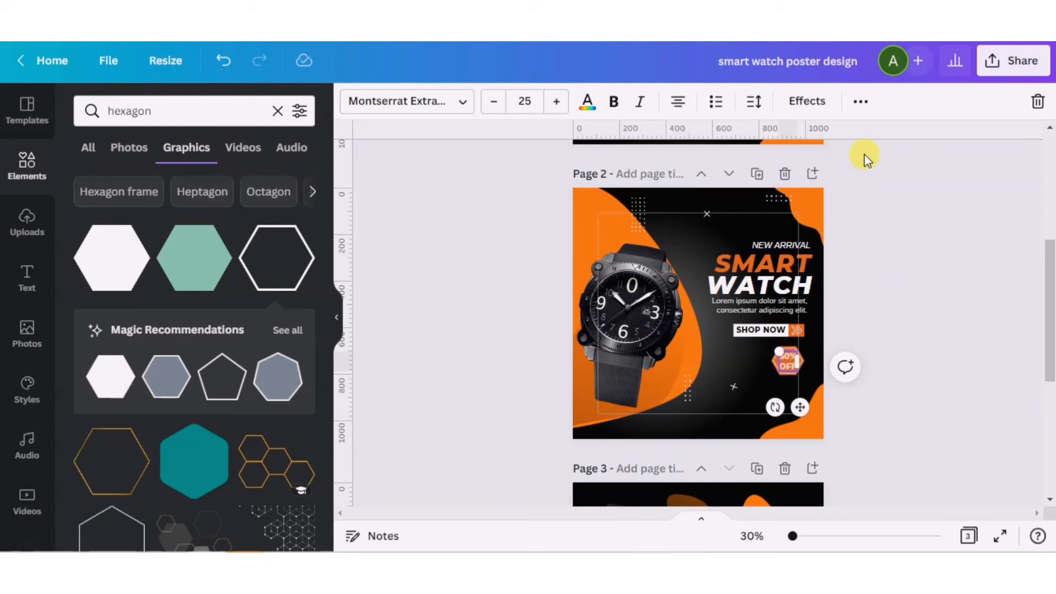
pyautogui.click(861, 103)
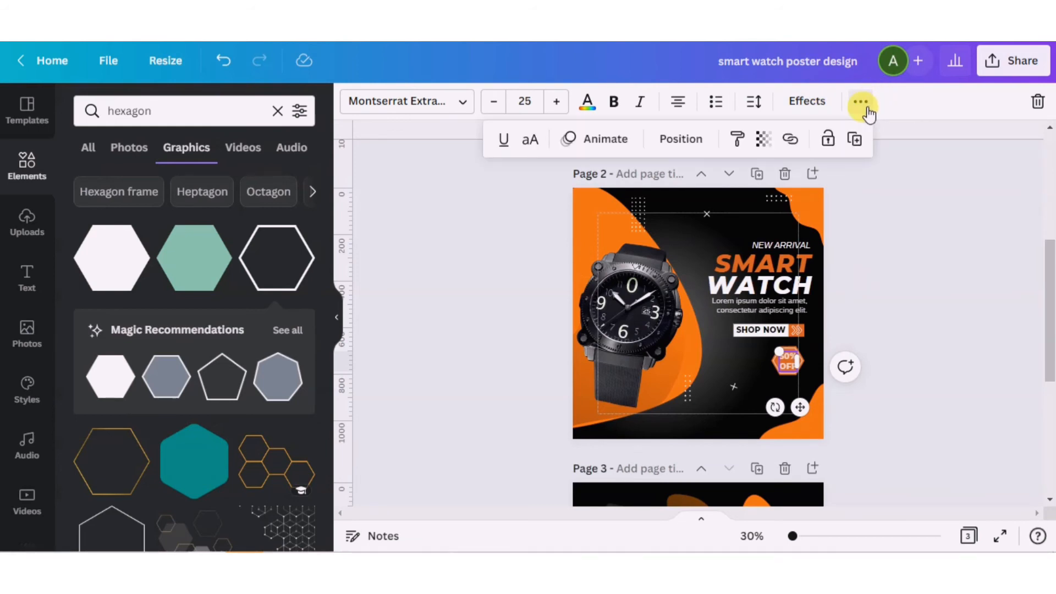
pyautogui.click(763, 140)
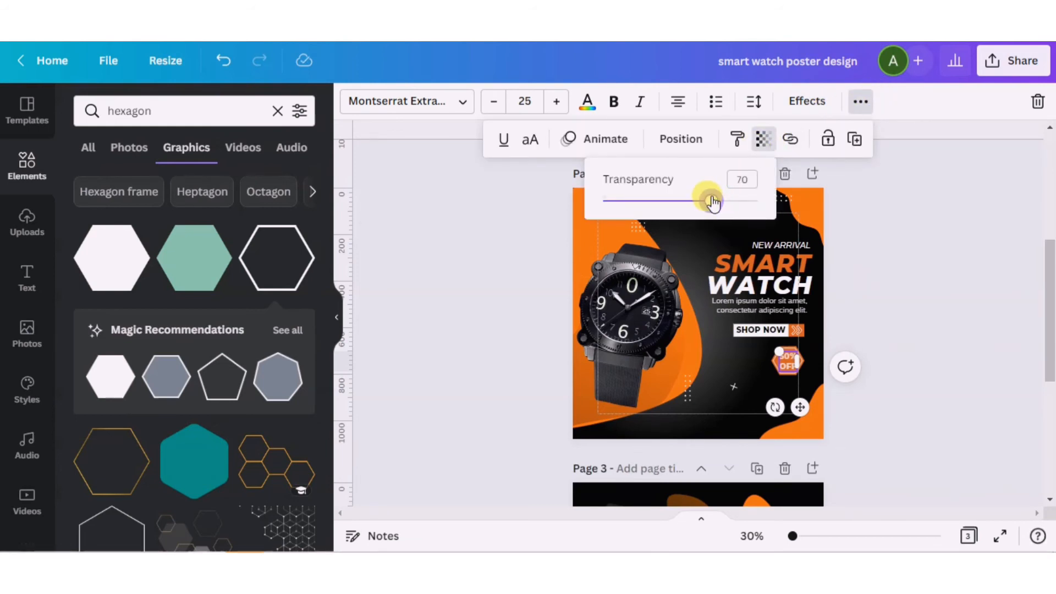
pyautogui.click(926, 293)
pyautogui.click(904, 328)
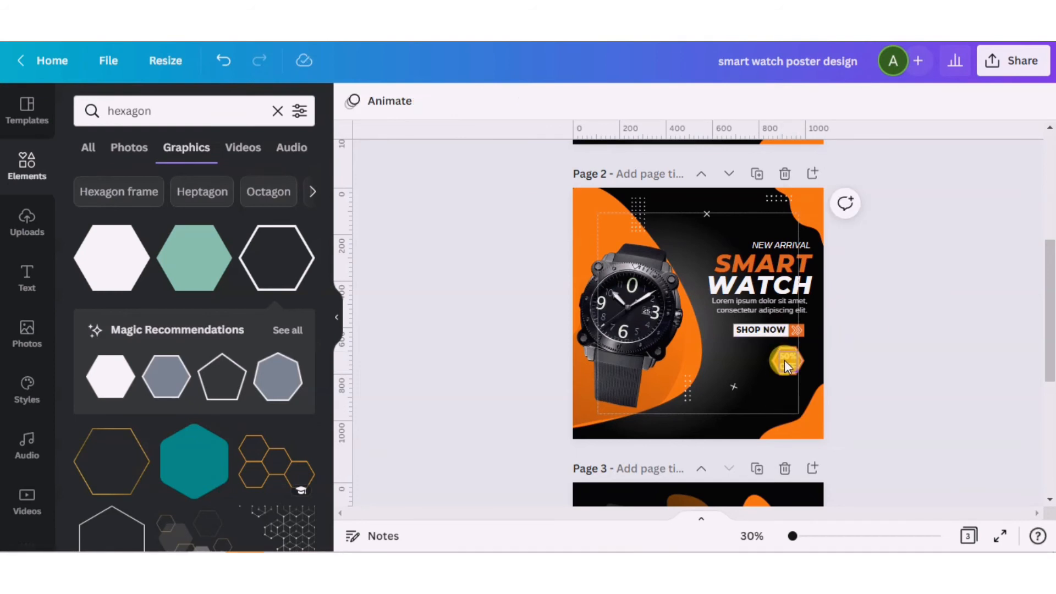
pyautogui.click(784, 360)
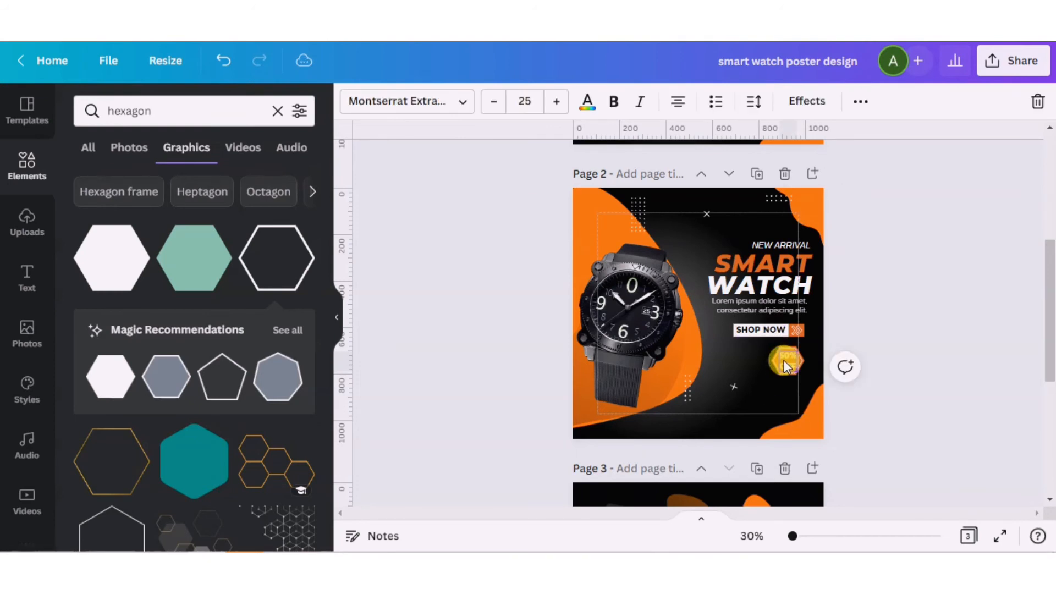
pyautogui.click(849, 347)
# - Search the graphics library for "PHONE ICON"
pyautogui.moveTo(1050, 325); pyautogui.dragTo(1050, 267)
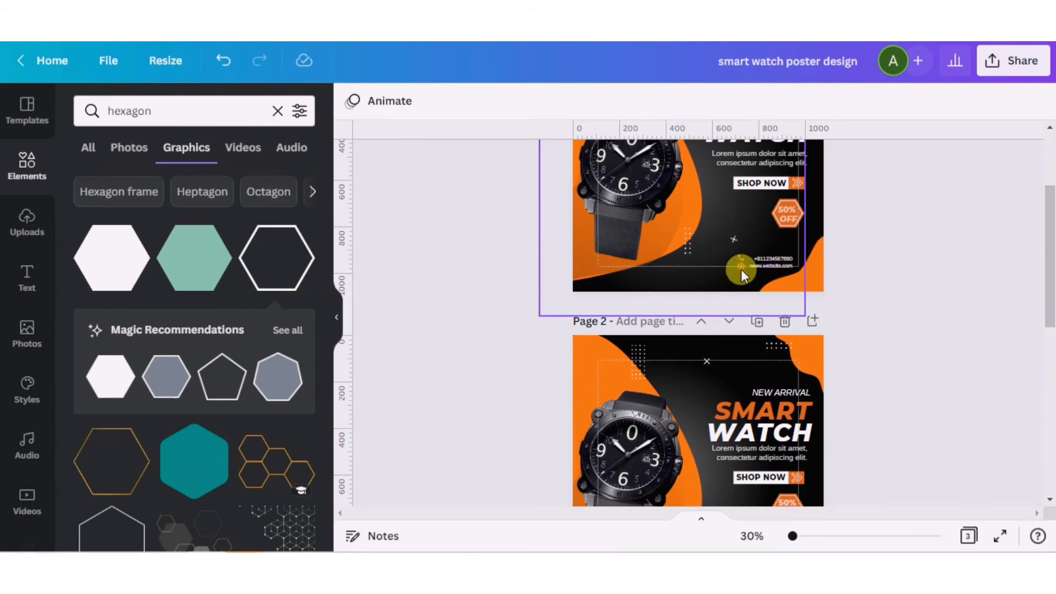
pyautogui.moveTo(1049, 246); pyautogui.dragTo(1047, 292)
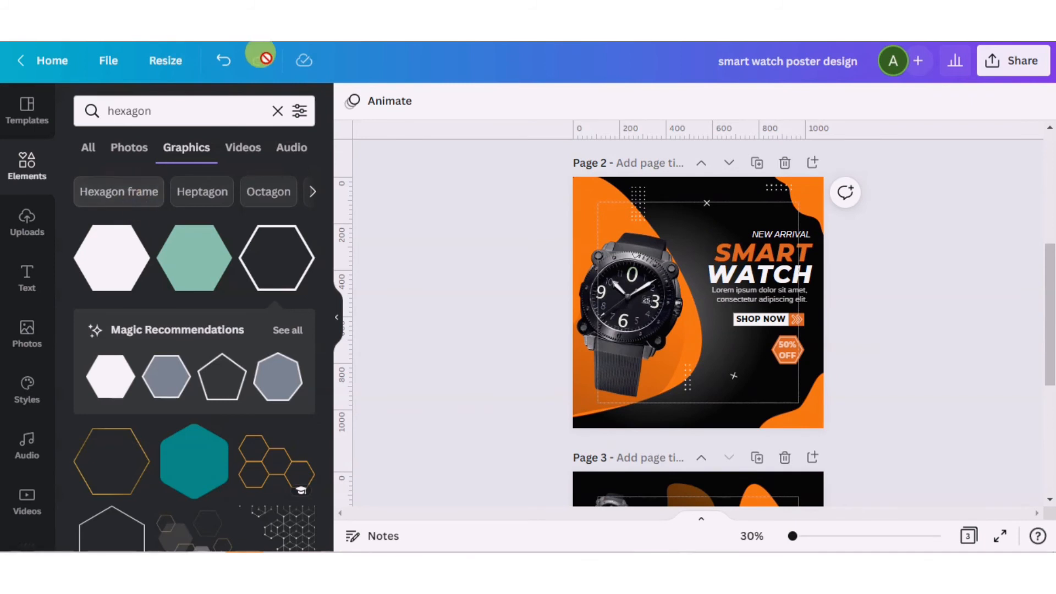
pyautogui.doubleClick(199, 112)
pyautogui.press('BackSpace')
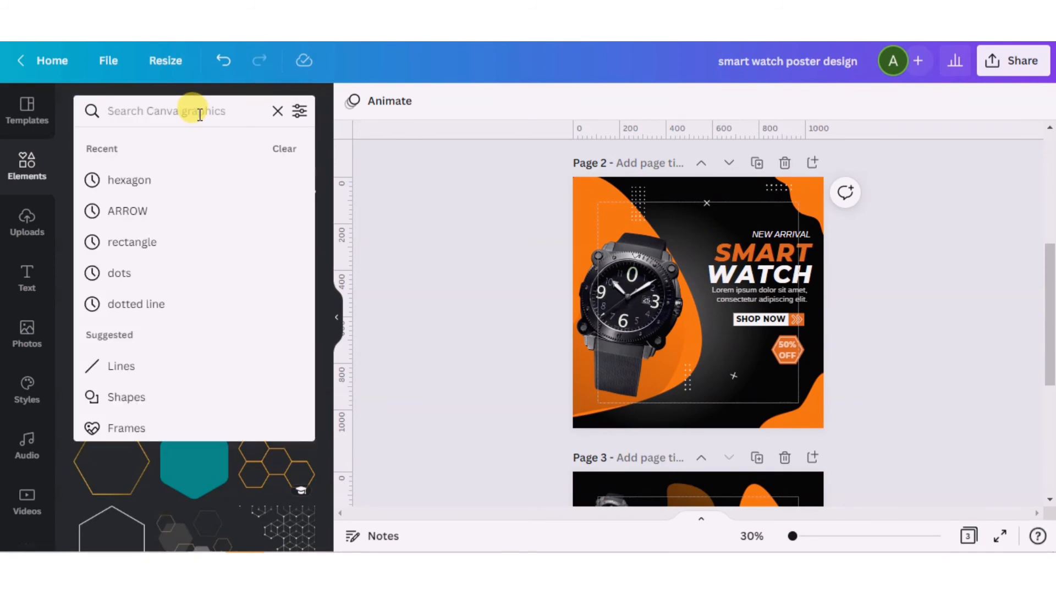
pyautogui.write('P')
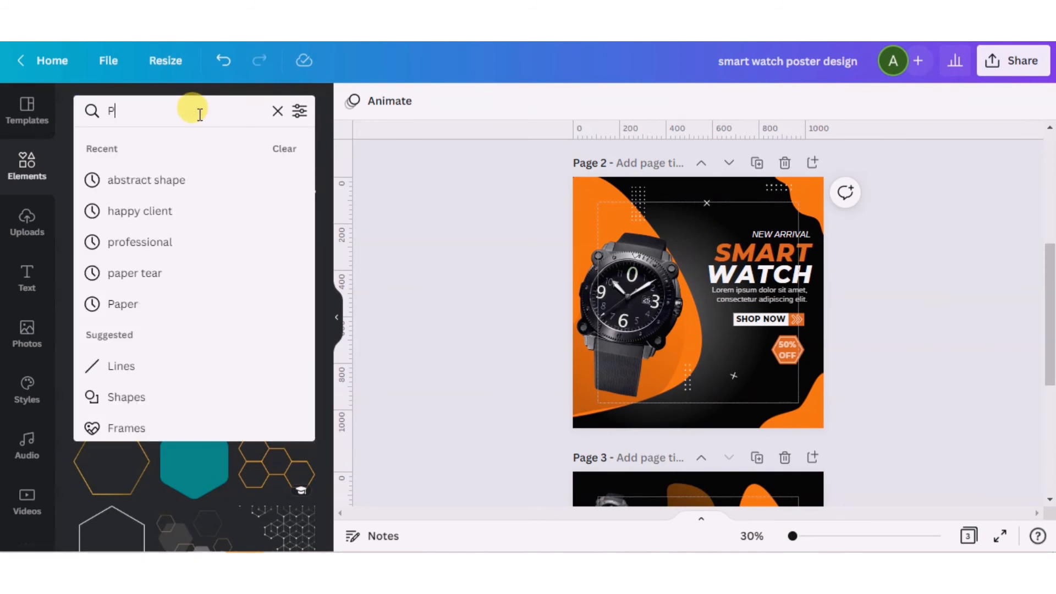
pyautogui.write('HONE ICON')
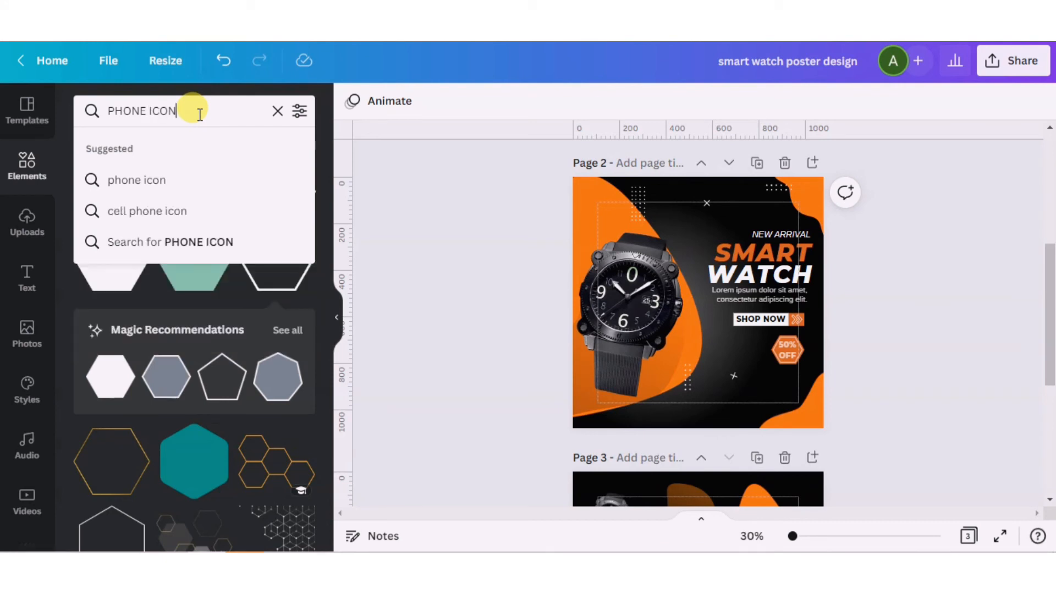
pyautogui.press('Return')
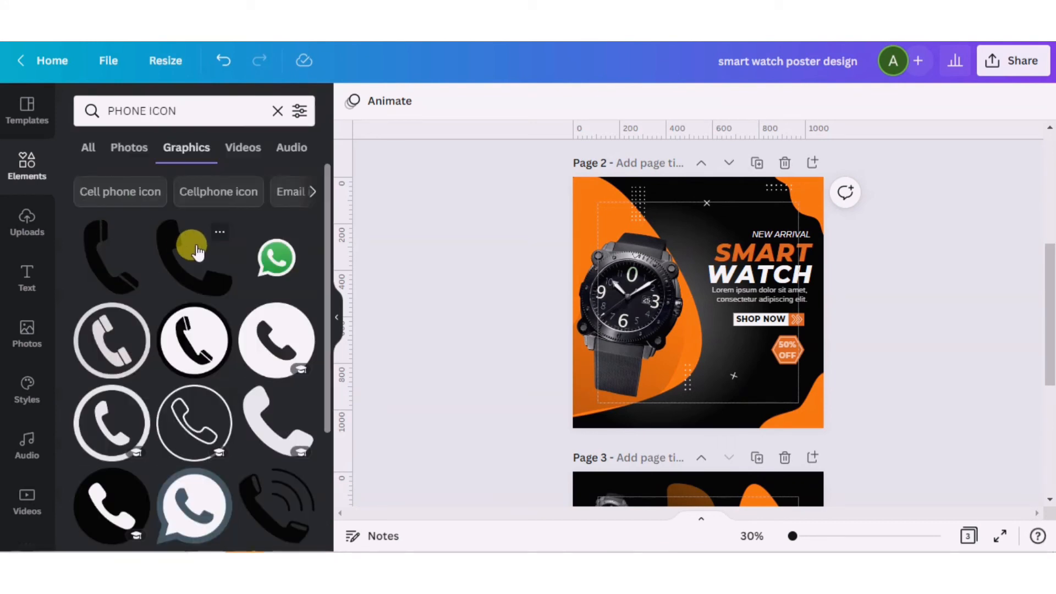
# - Add the plain handset icon to page 2, recolour it dark orange, and place it very small below the SHOP NOW button near the lower dotted pattern
pyautogui.click(196, 252)
pyautogui.click(350, 102)
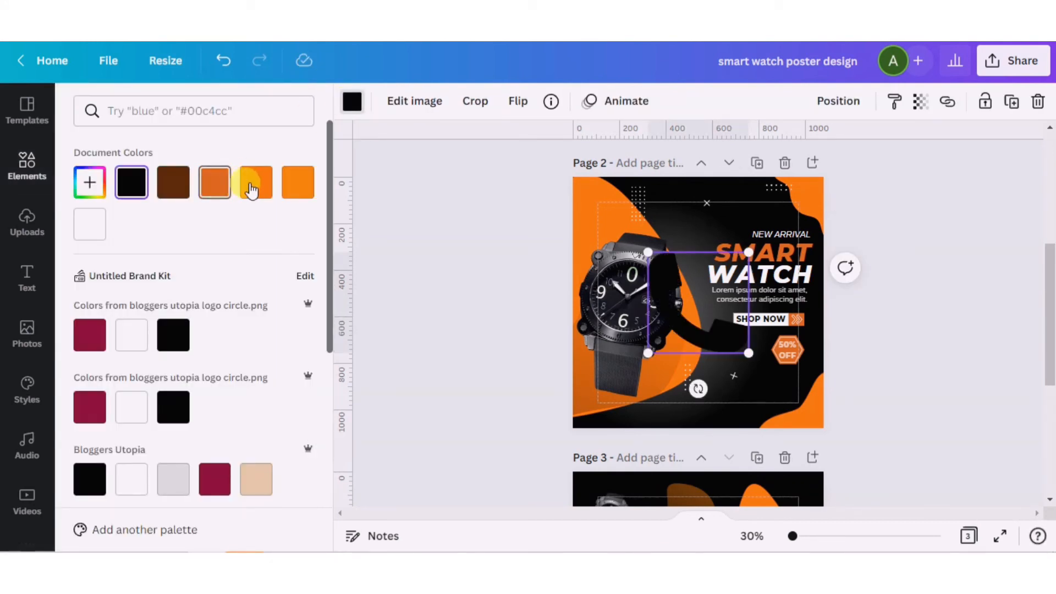
pyautogui.click(214, 182)
pyautogui.moveTo(649, 256); pyautogui.dragTo(738, 344)
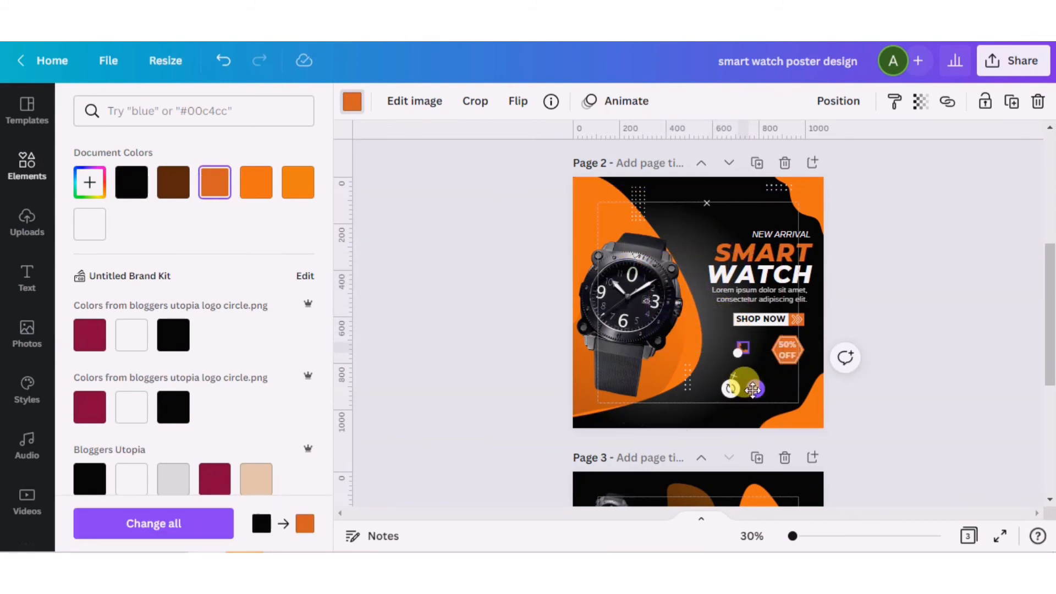
pyautogui.moveTo(755, 388); pyautogui.dragTo(750, 434)
pyautogui.moveTo(1052, 292); pyautogui.dragTo(1052, 264)
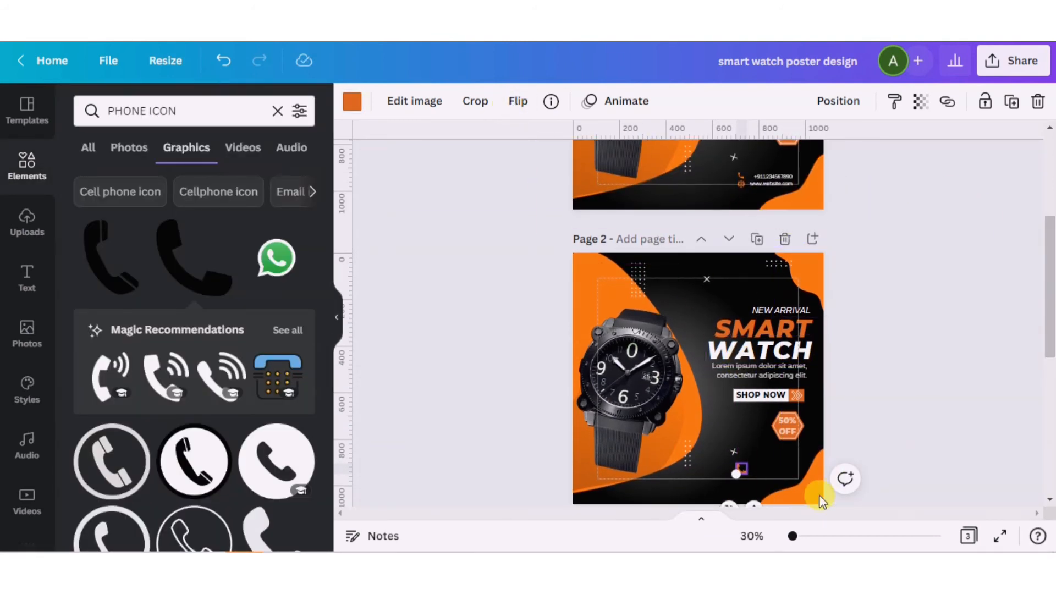
pyautogui.click(773, 469)
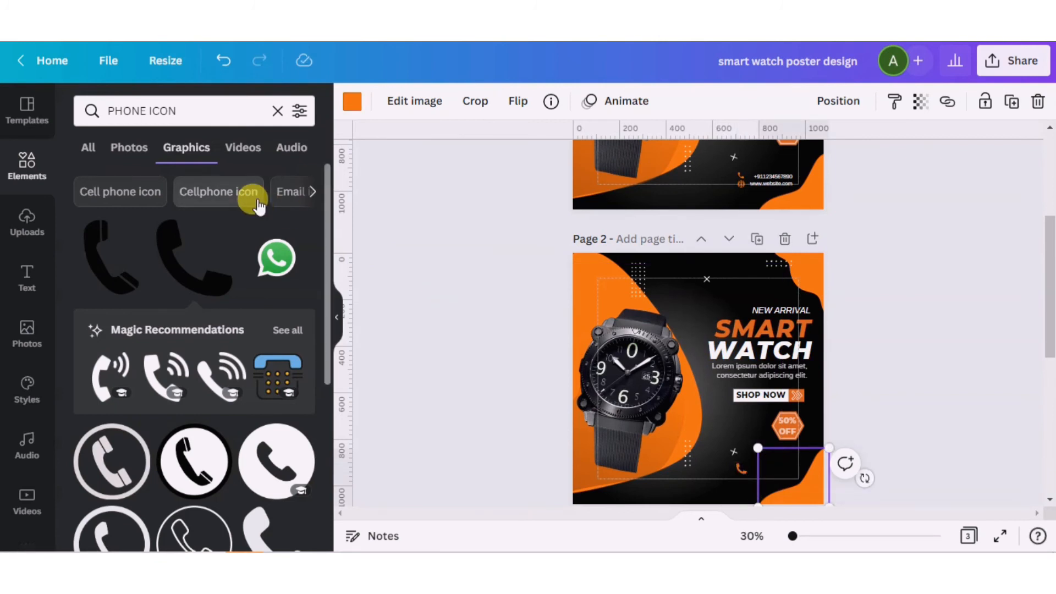
# - Search the graphics library for "WEBSITE ICON"
pyautogui.tripleClick(206, 102)
pyautogui.press('BackSpace')
pyautogui.write('WE')
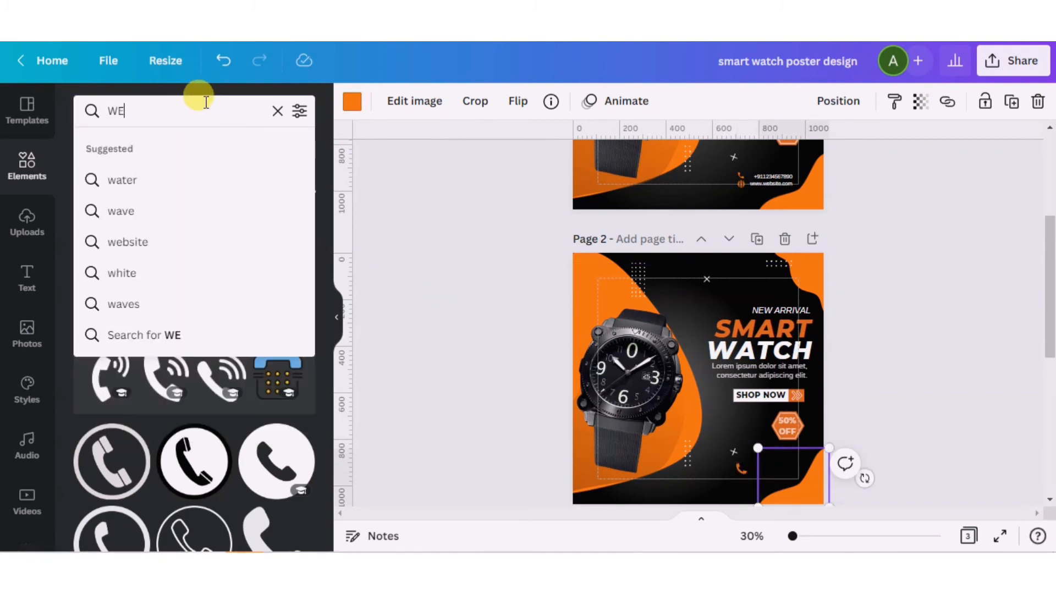
pyautogui.write('BSITE I')
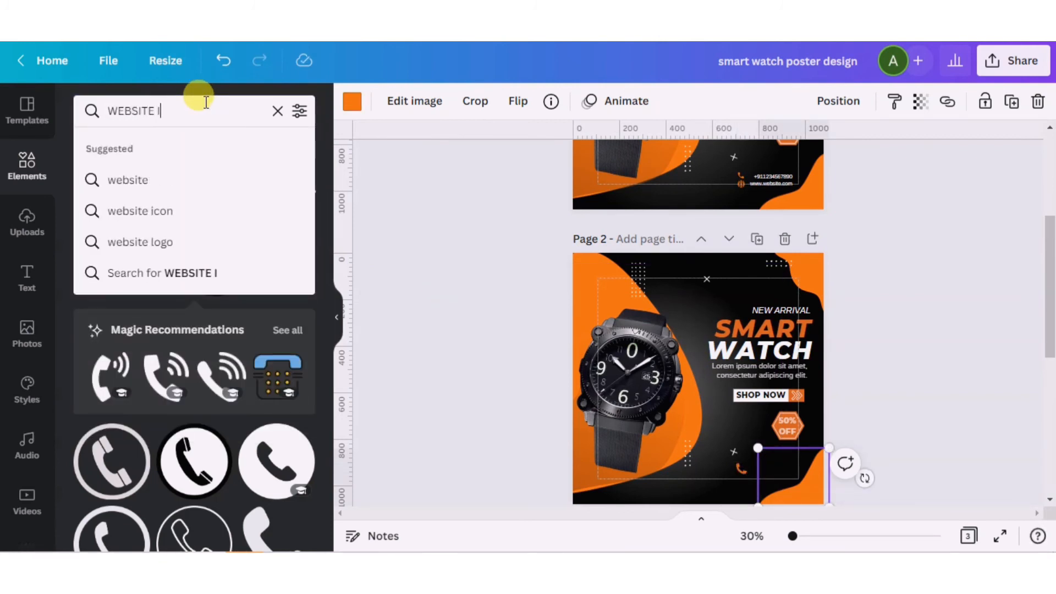
pyautogui.write('CON')
pyautogui.press('Return')
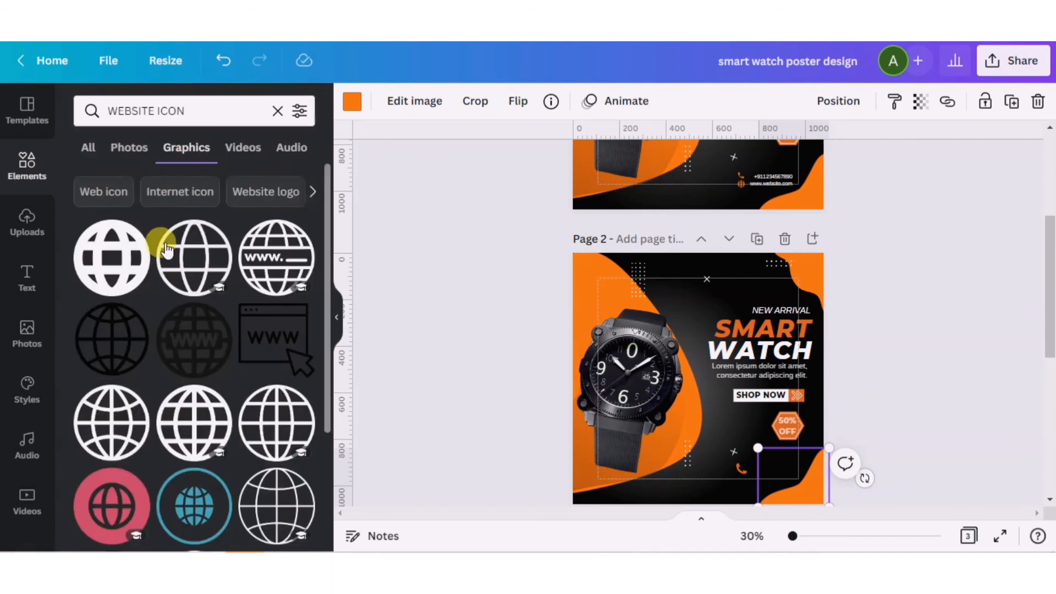
# - Add the outlined globe icon to page 2 and recolour both it and the phone icon bright orange
pyautogui.click(165, 249)
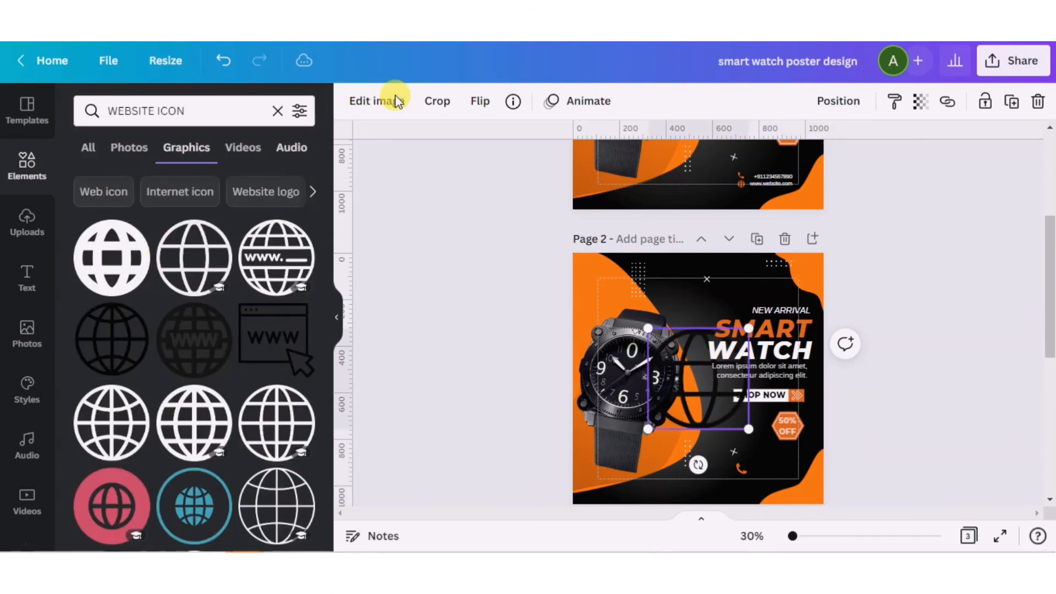
pyautogui.click(352, 101)
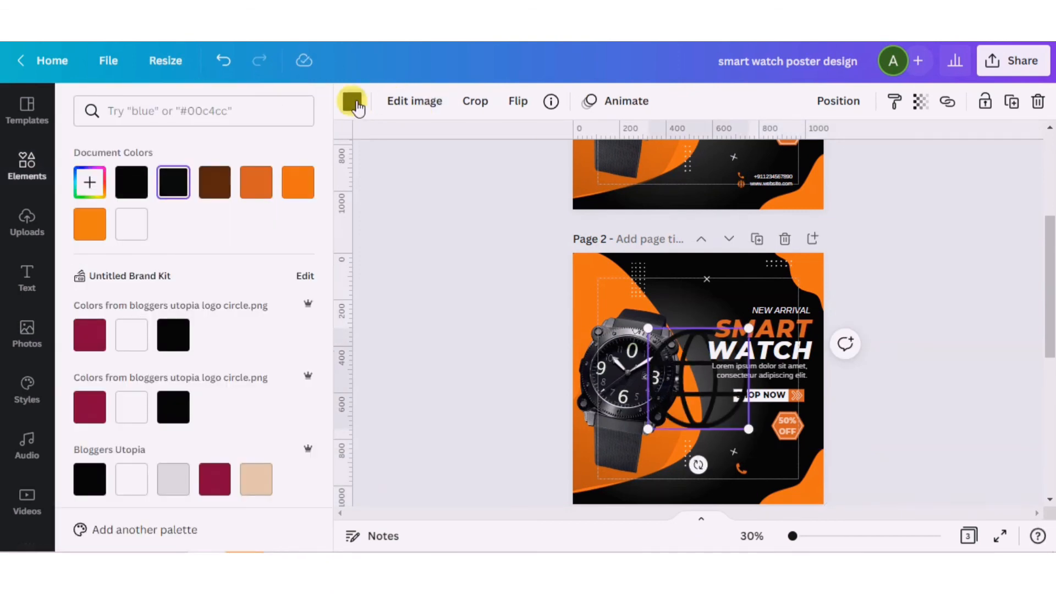
pyautogui.click(297, 187)
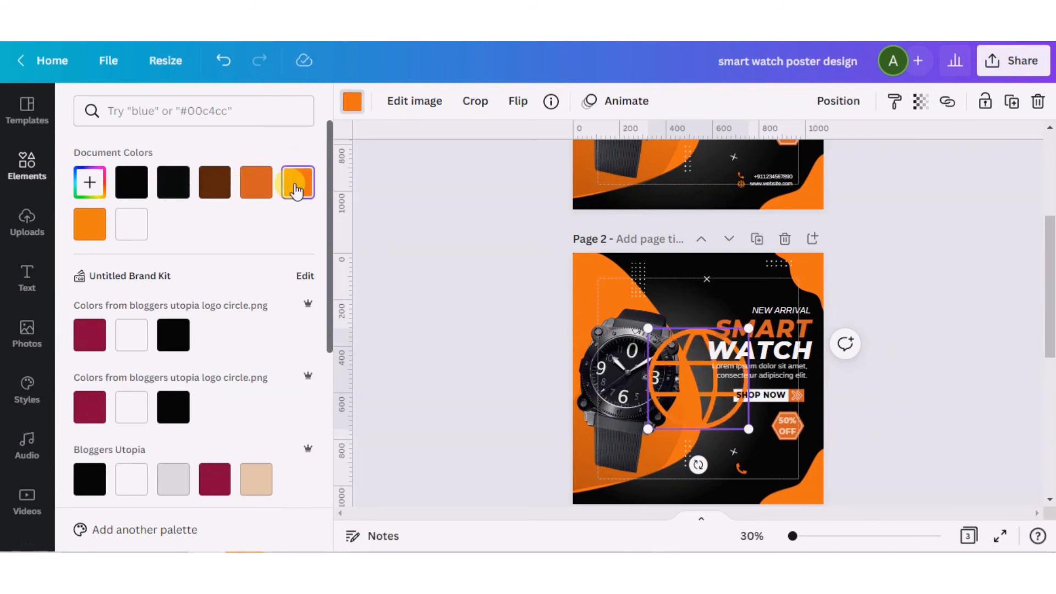
pyautogui.click(740, 465)
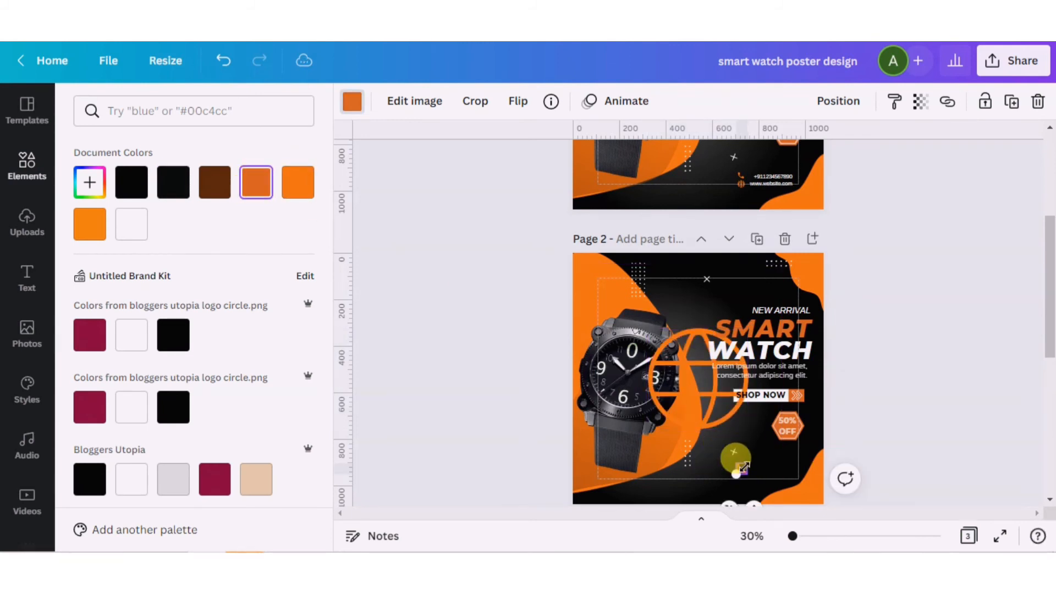
pyautogui.click(297, 185)
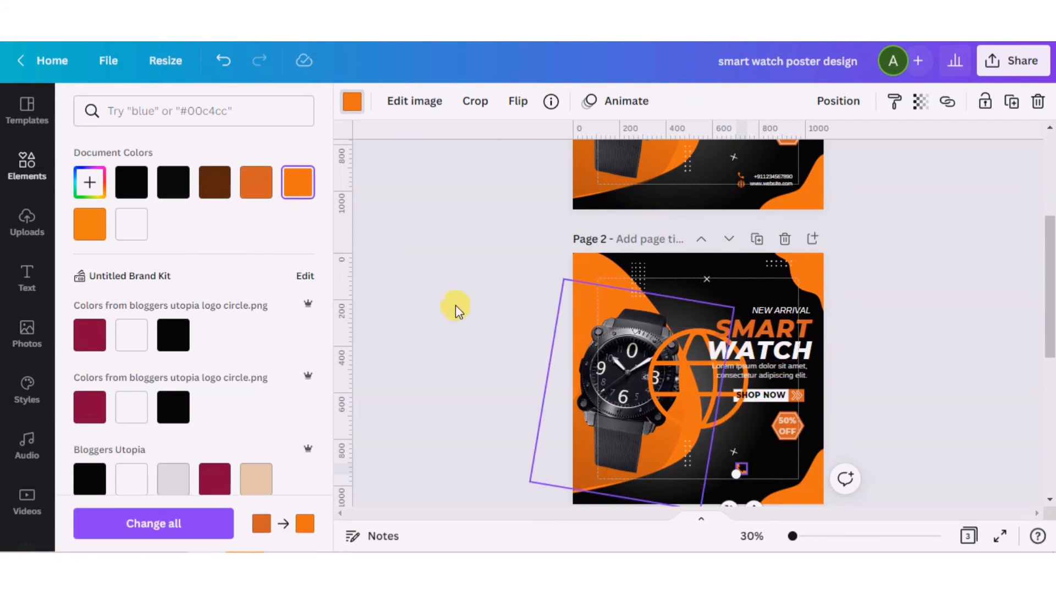
# - Shrink the globe icon to about the phone icon's size and place it directly below the phone icon
pyautogui.click(697, 402)
pyautogui.moveTo(649, 330); pyautogui.dragTo(754, 526)
# - Shrink the phone icon slightly and adjust its position just above the globe icon
pyautogui.click(740, 469)
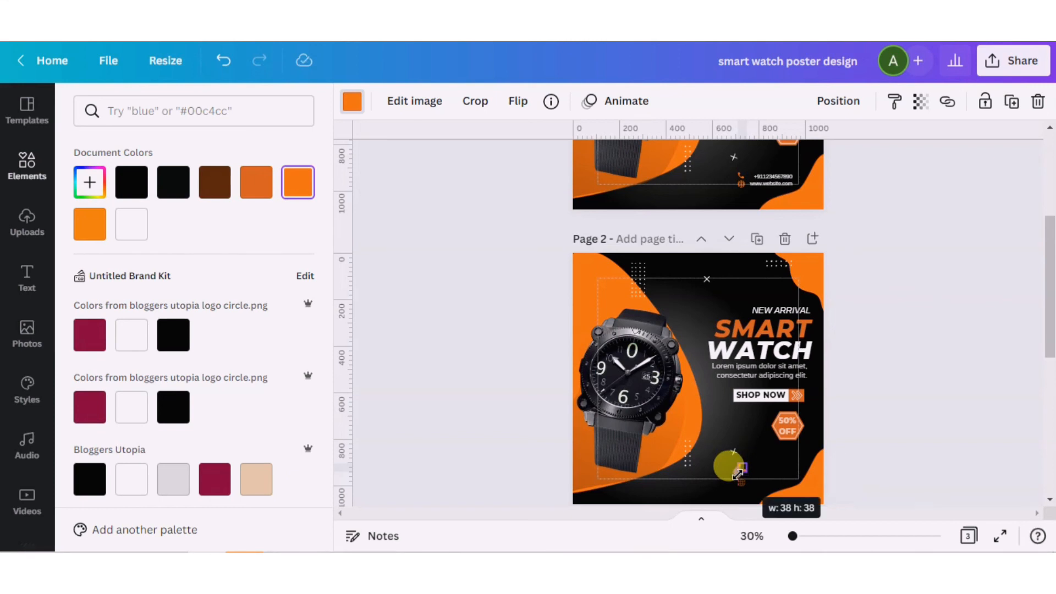
pyautogui.moveTo(1054, 321); pyautogui.dragTo(1052, 330)
pyautogui.moveTo(756, 486); pyautogui.dragTo(754, 488)
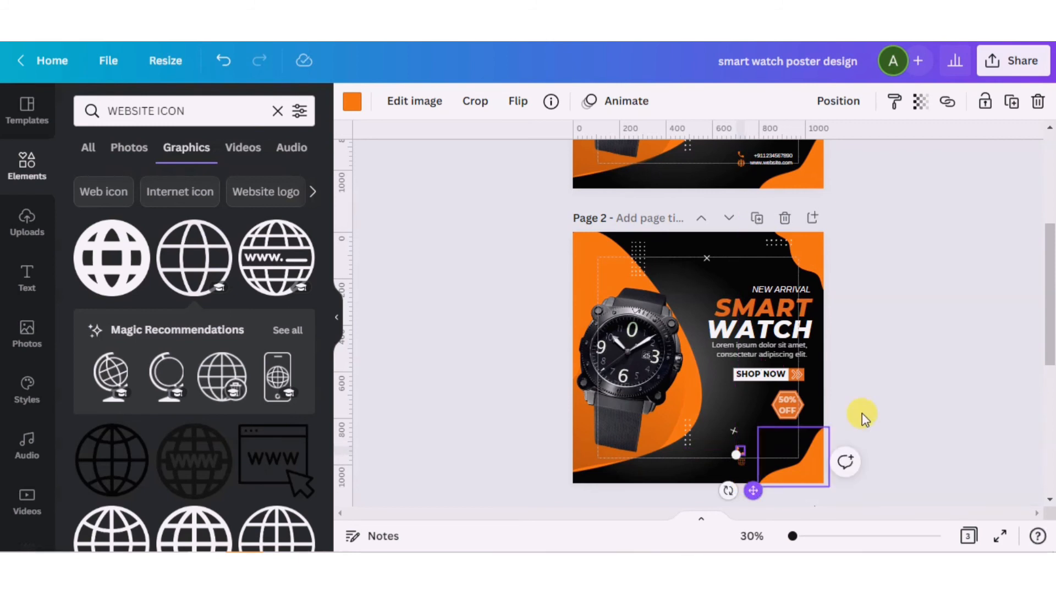
pyautogui.click(874, 396)
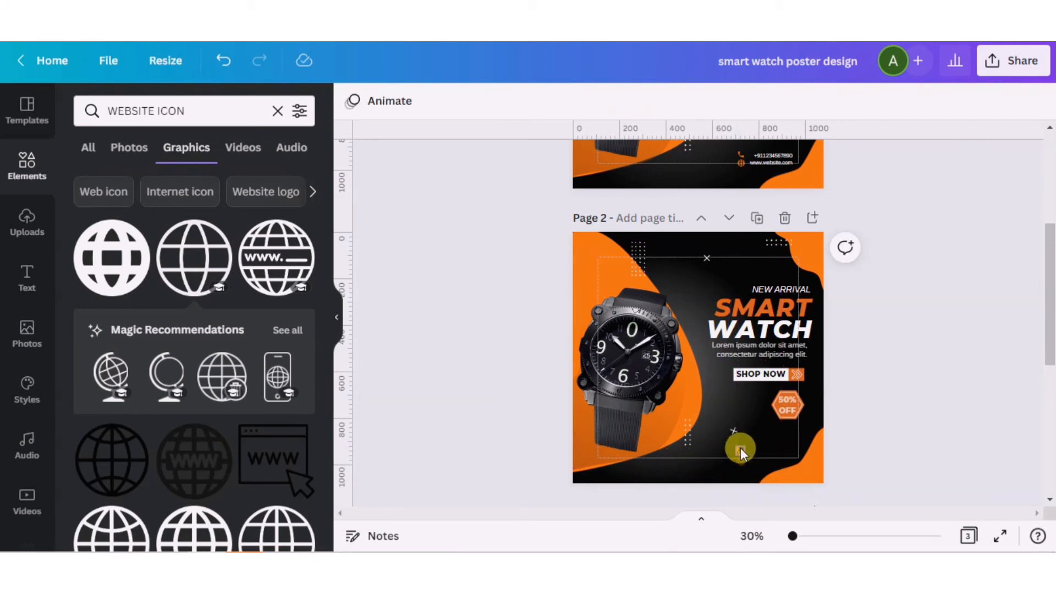
pyautogui.click(741, 450)
pyautogui.moveTo(736, 455); pyautogui.dragTo(739, 451)
pyautogui.click(774, 448)
pyautogui.click(738, 450)
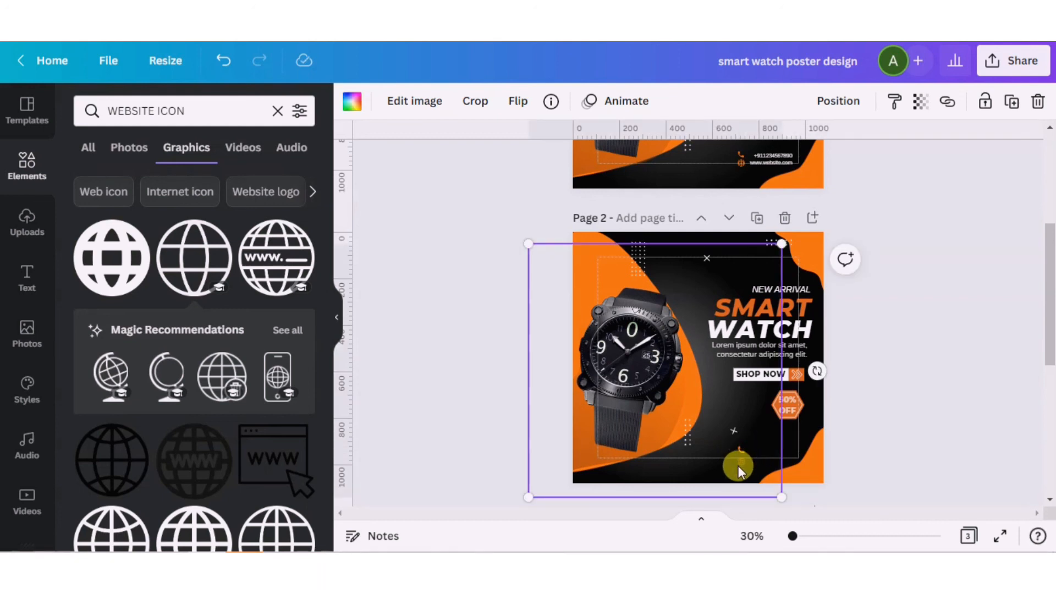
pyautogui.click(740, 462)
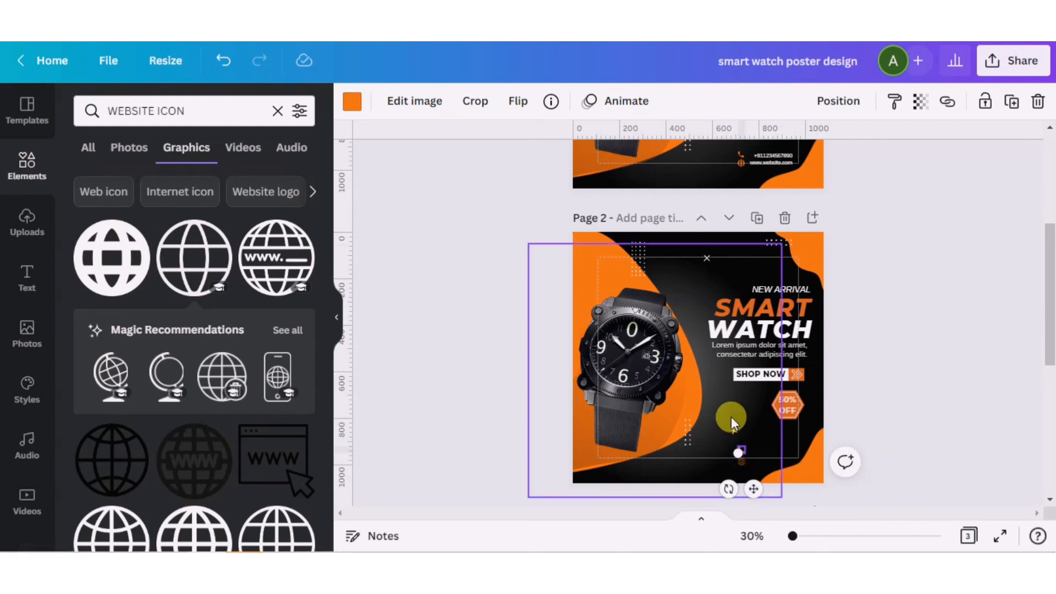
# - Recolour the globe icon with the lighter orange from the document colours
pyautogui.click(738, 460)
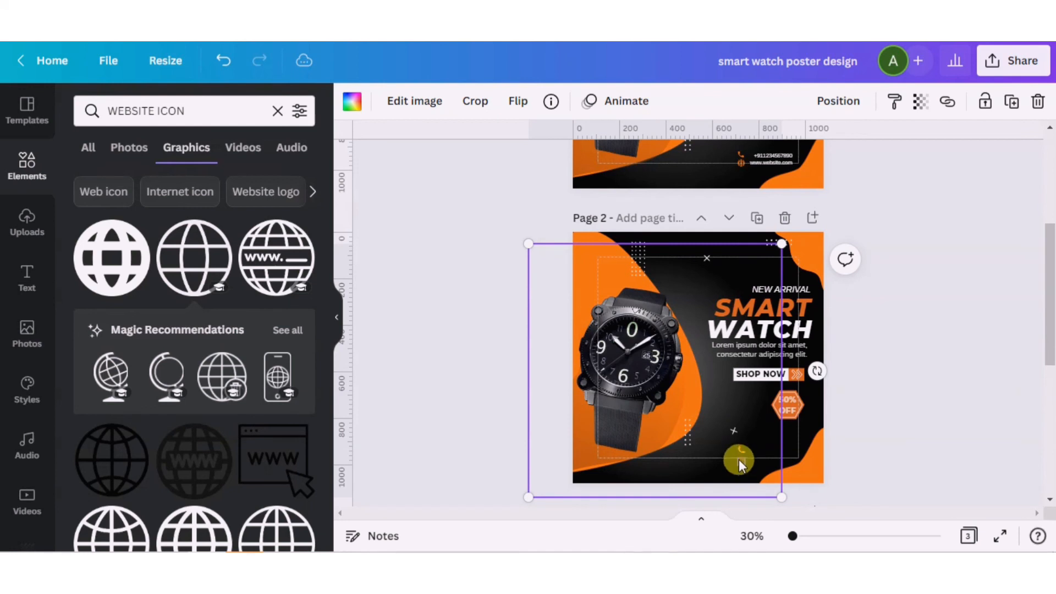
pyautogui.click(738, 460)
pyautogui.click(352, 101)
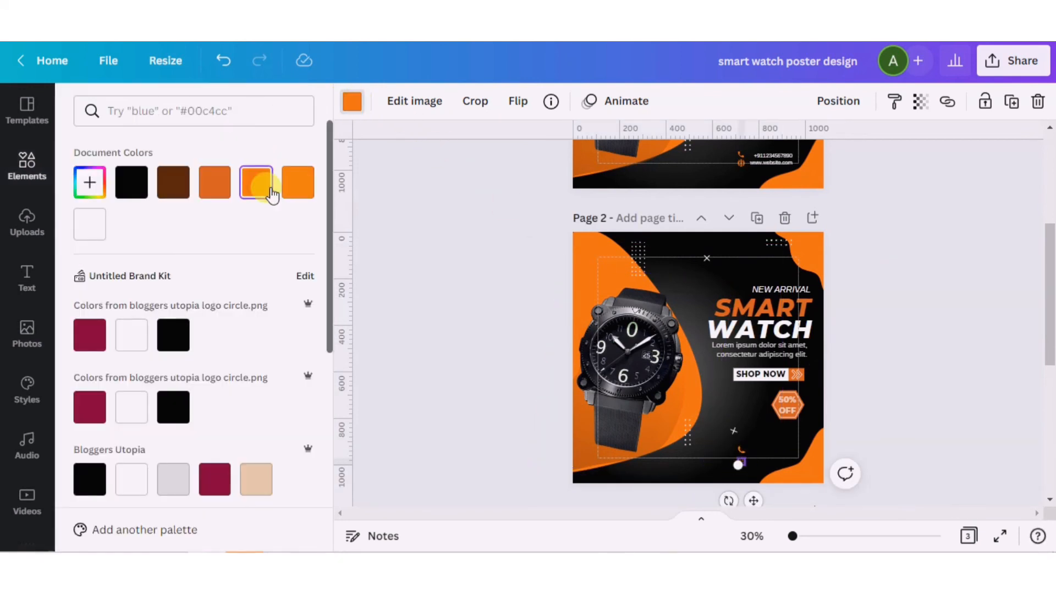
pyautogui.click(297, 190)
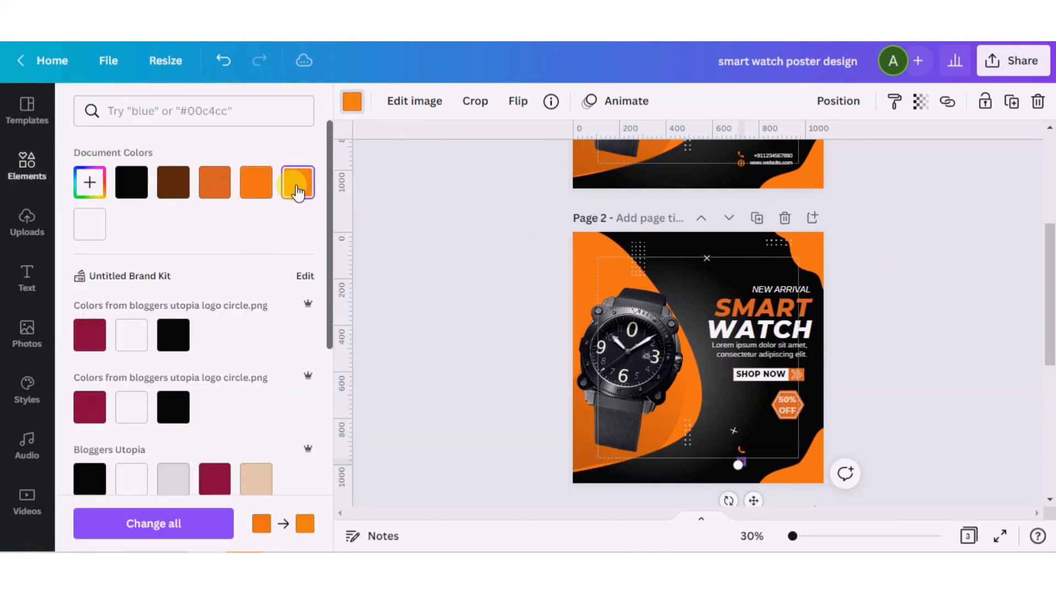
pyautogui.click(512, 378)
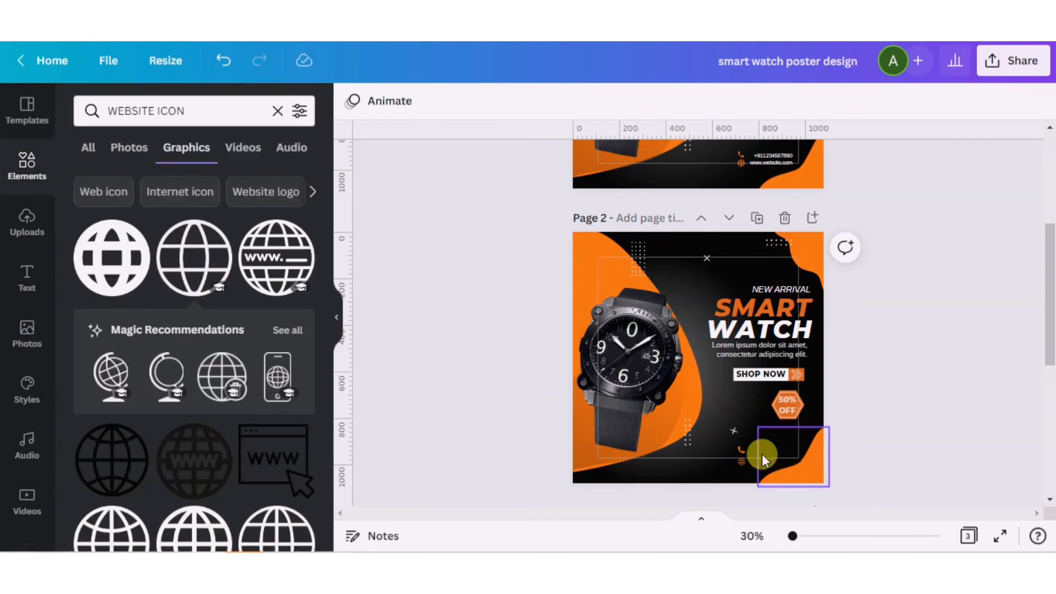
# - Move the globe icon up so it sits closer beneath the phone icon
pyautogui.click(741, 465)
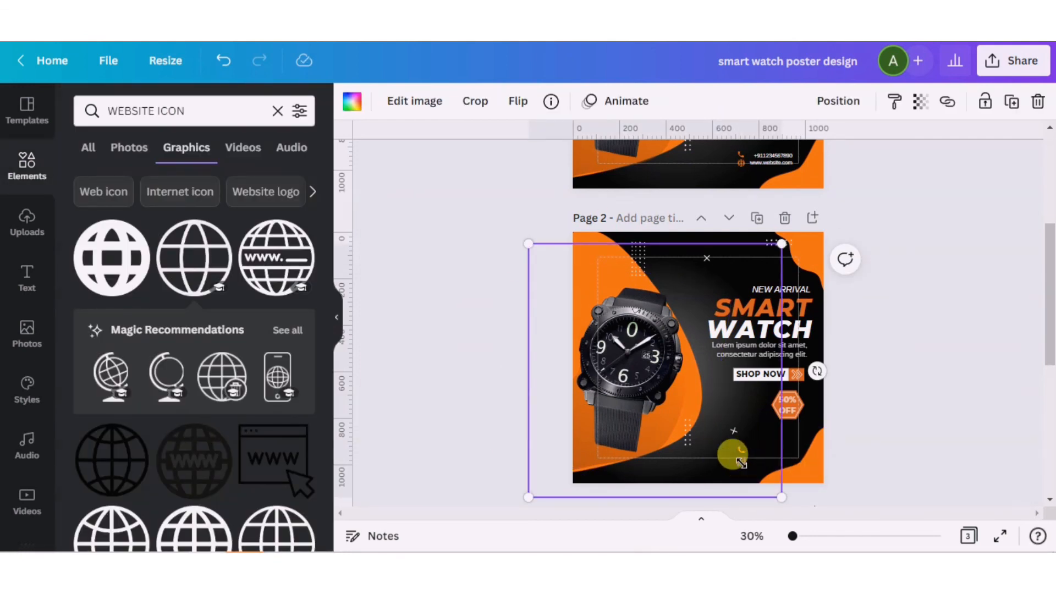
pyautogui.click(741, 464)
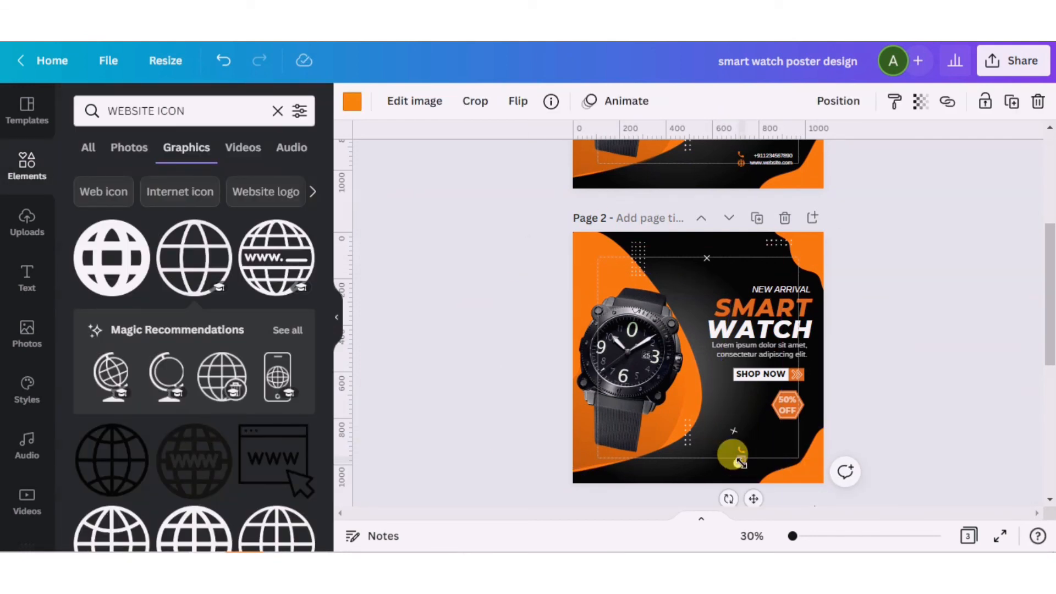
pyautogui.keyDown('shift'); pyautogui.click(759, 453); pyautogui.keyUp('shift')
pyautogui.click(761, 452)
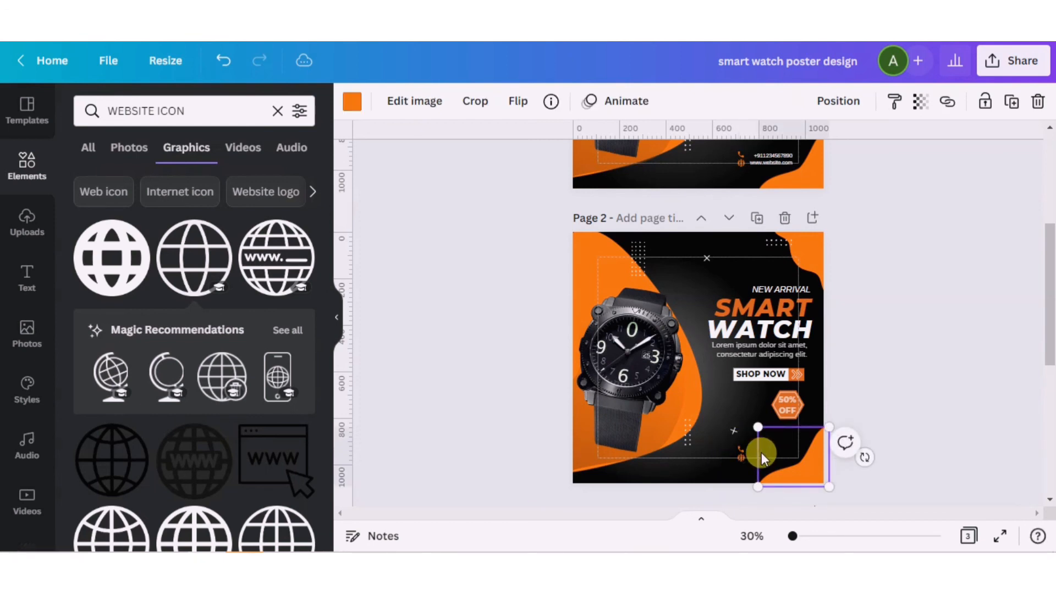
pyautogui.click(946, 350)
# - Duplicate the Lorem ipsum description text on page 2 and place the copy below the 50% OFF badge
pyautogui.click(773, 157)
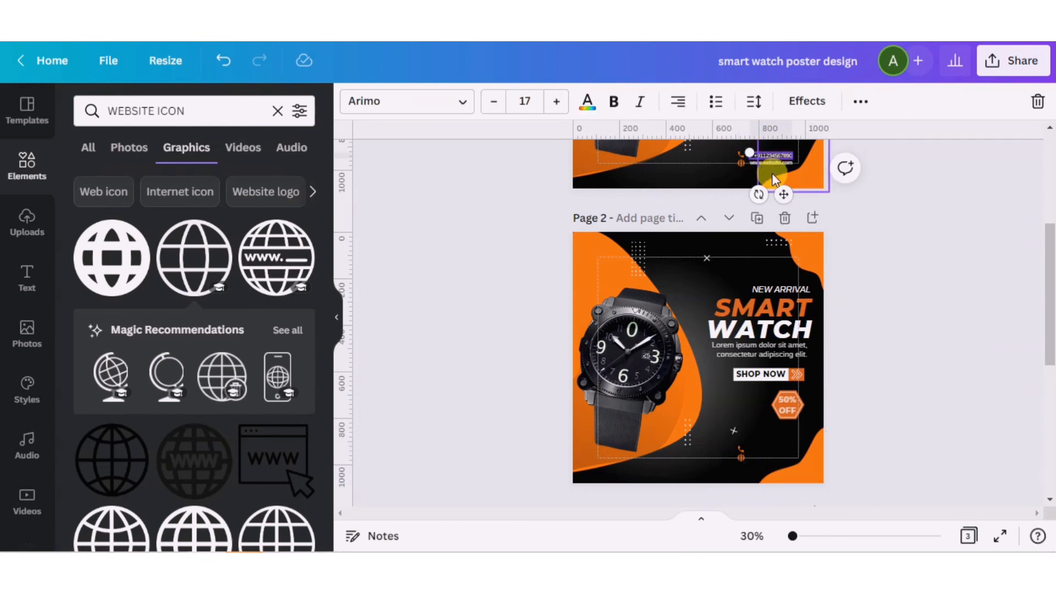
pyautogui.click(767, 353)
pyautogui.moveTo(767, 353); pyautogui.dragTo(773, 463)
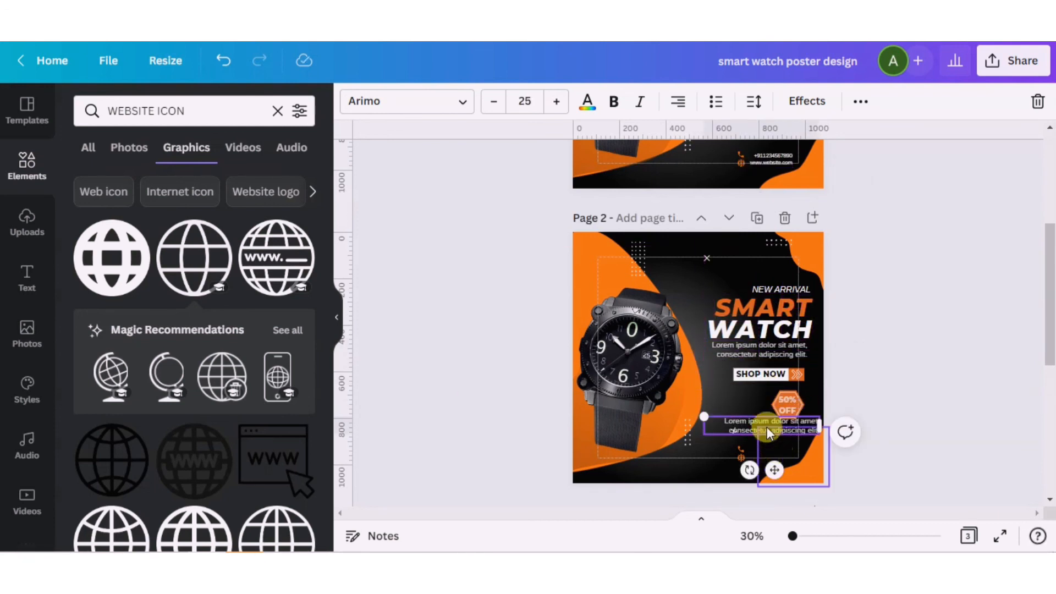
# - Replace the duplicated Lorem ipsum text below the 50% OFF badge with the phone number copied from page 1's poster
pyautogui.click(773, 161)
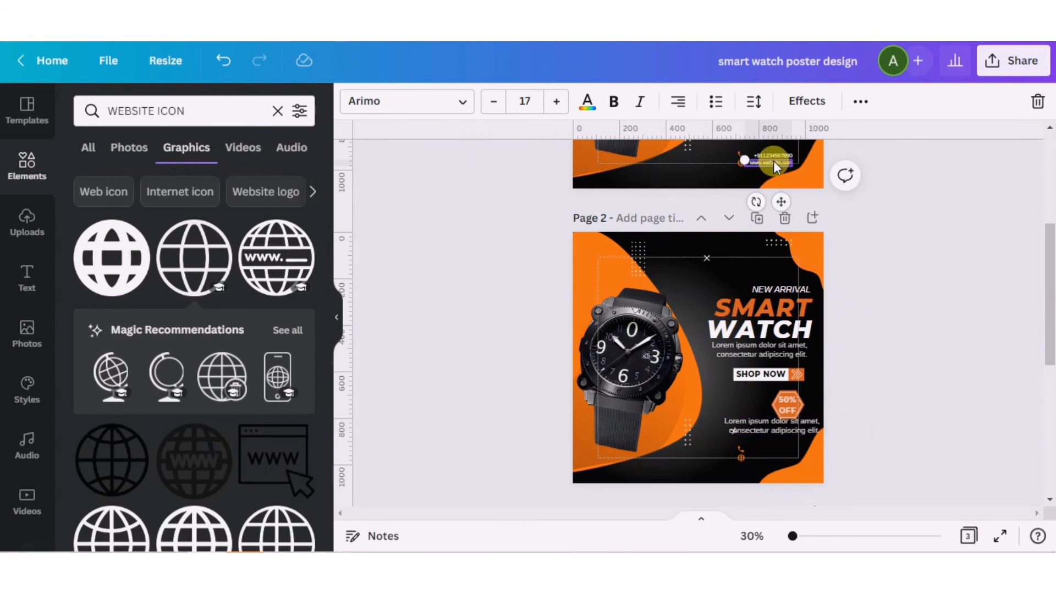
pyautogui.doubleClick(777, 155)
pyautogui.hotkey('ctrl', 'c')
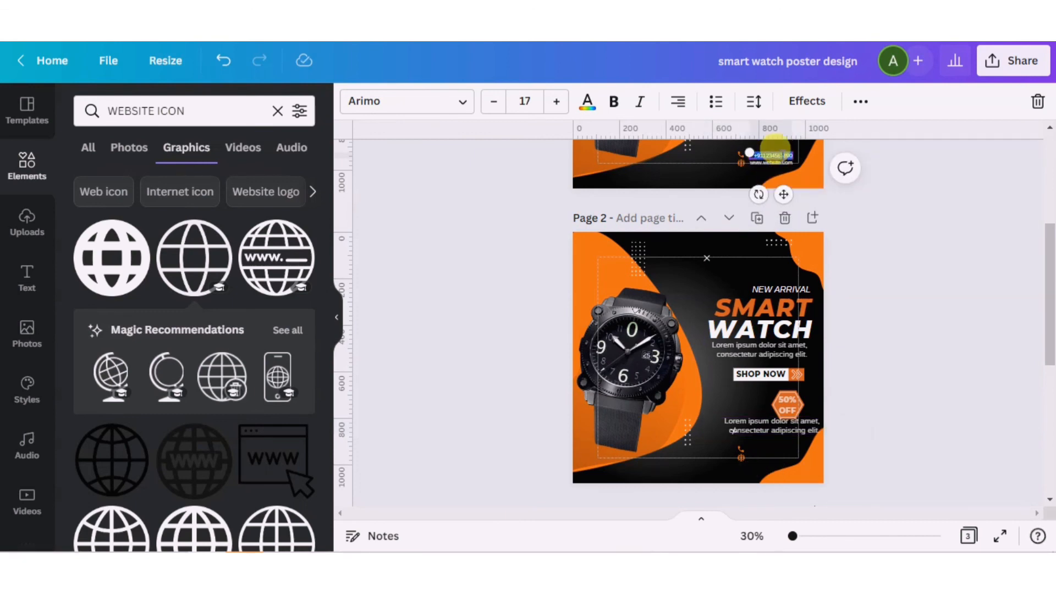
pyautogui.click(783, 431)
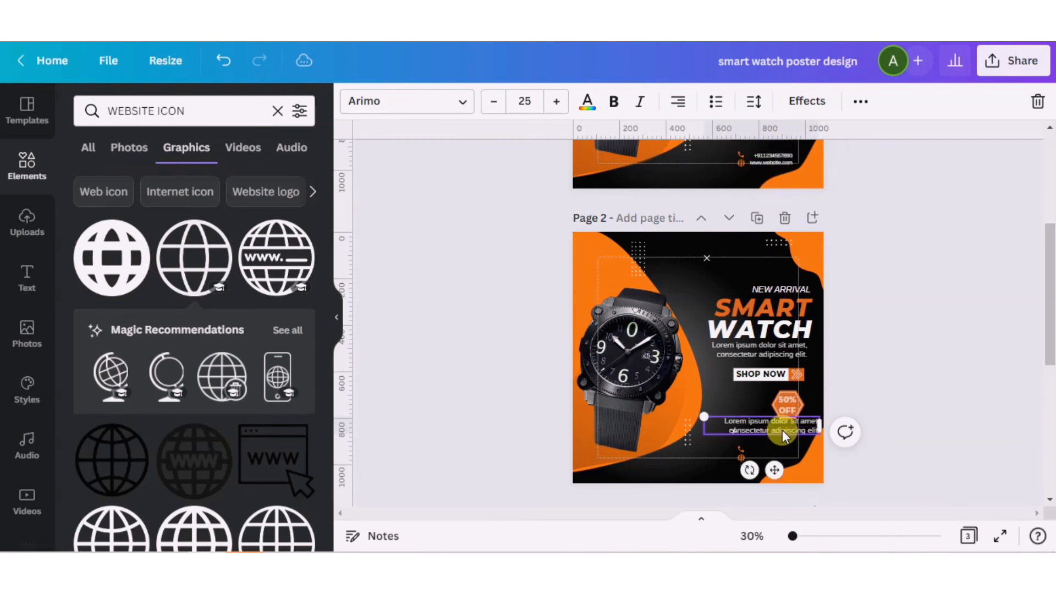
pyautogui.click(784, 432)
pyautogui.hotkey('ctrl', 'v')
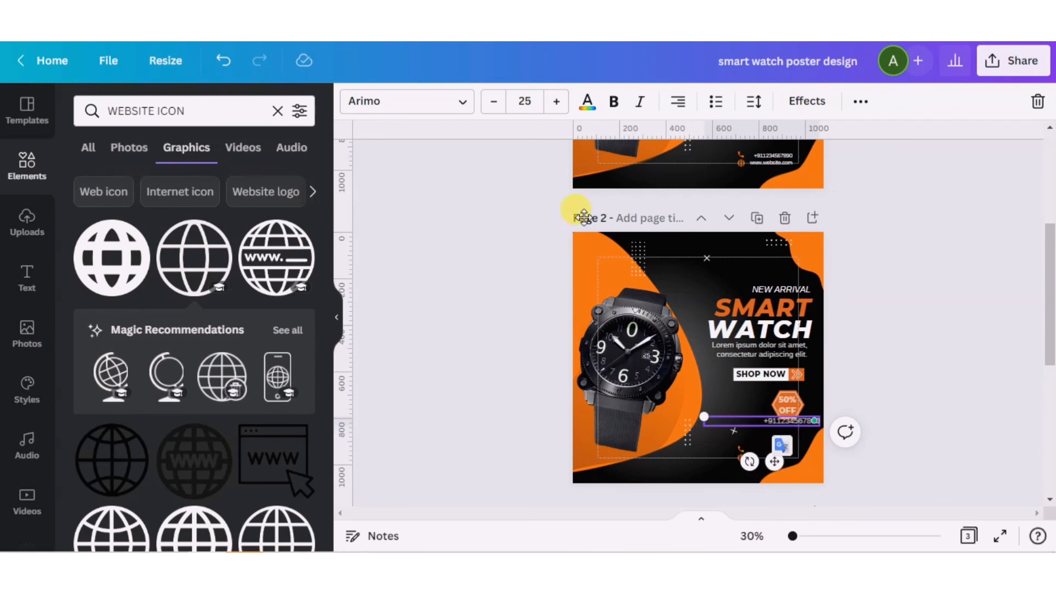
# - Reduce the phone number text to font size 17 and place it beside the phone icon on page 2
pyautogui.click(496, 102)
pyautogui.click(496, 102)
pyautogui.click(496, 102)
pyautogui.click(496, 102)
pyautogui.click(496, 102)
pyautogui.click(496, 102)
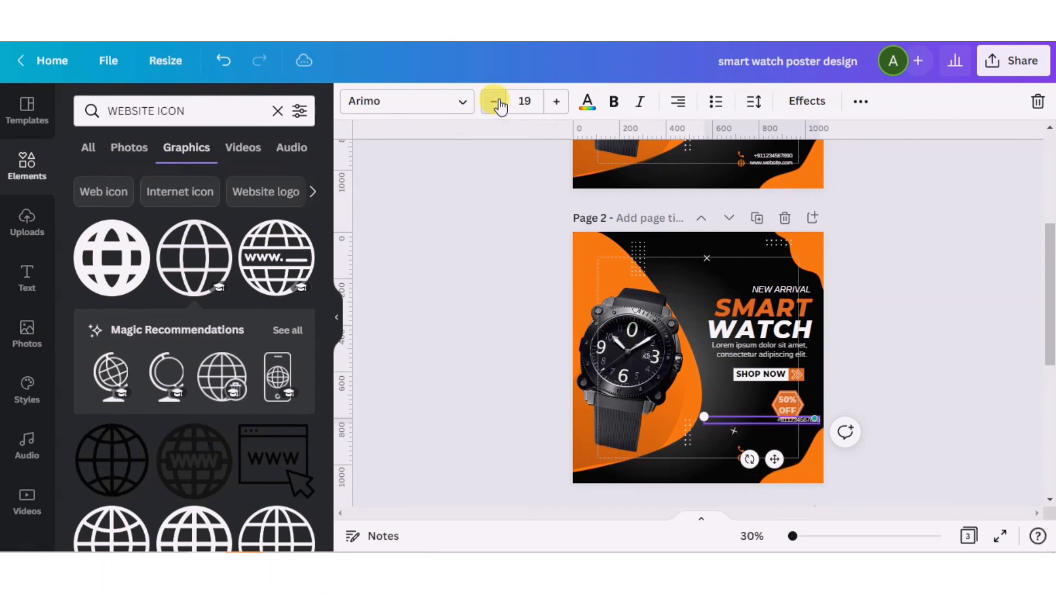
pyautogui.click(496, 102)
pyautogui.click(496, 102)
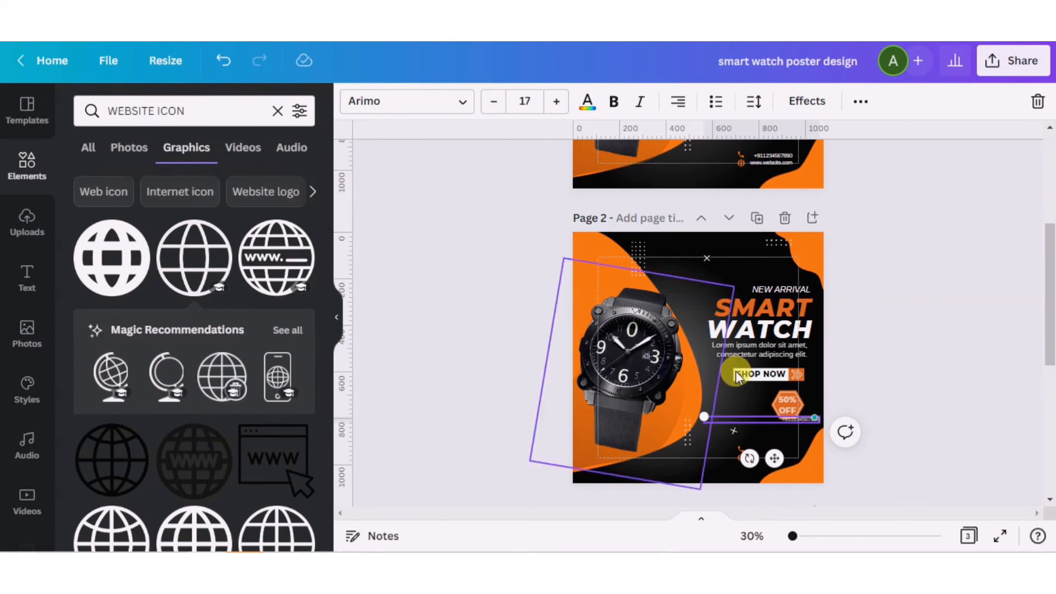
pyautogui.moveTo(773, 460); pyautogui.dragTo(733, 484)
pyautogui.click(928, 401)
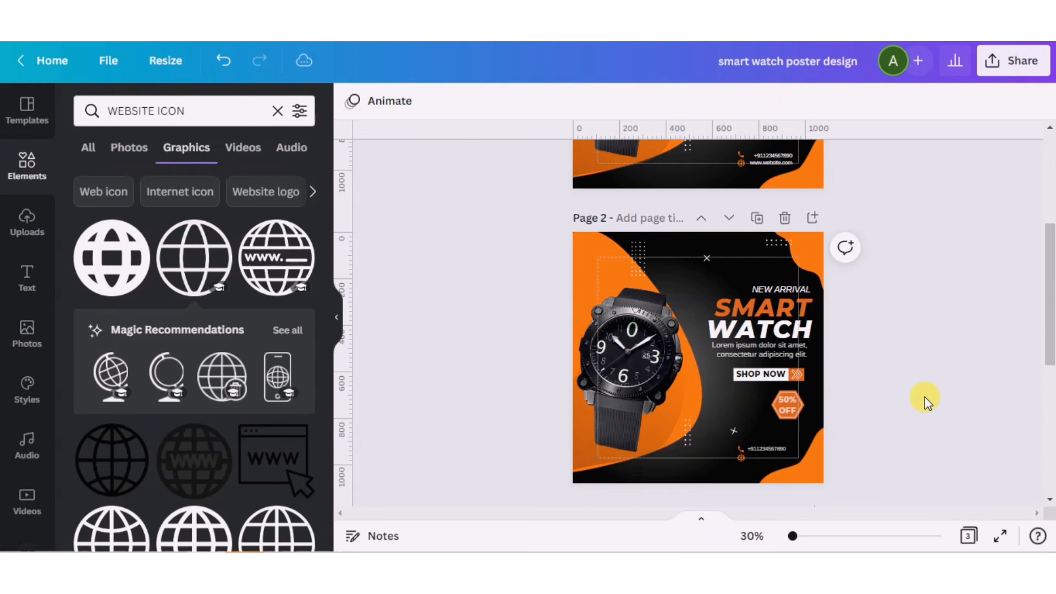
pyautogui.click(766, 162)
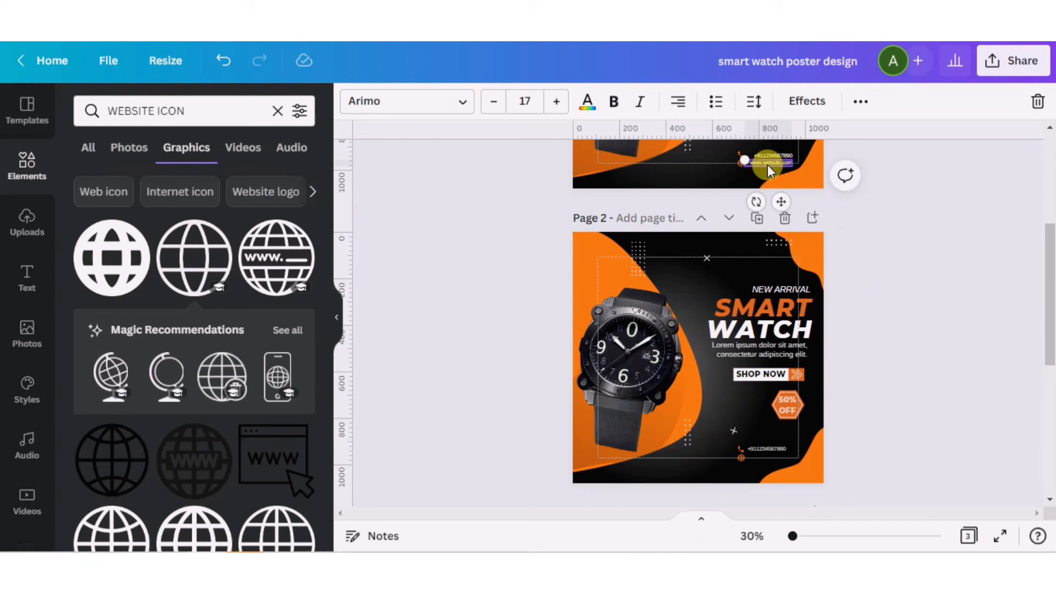
pyautogui.click(769, 465)
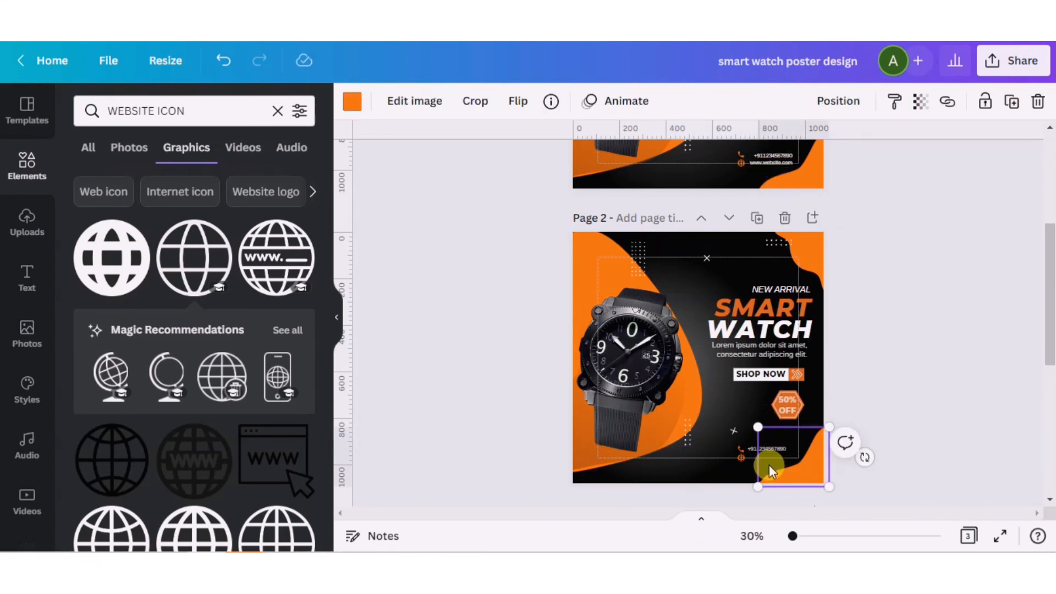
pyautogui.hotkey('ctrl', 'v')
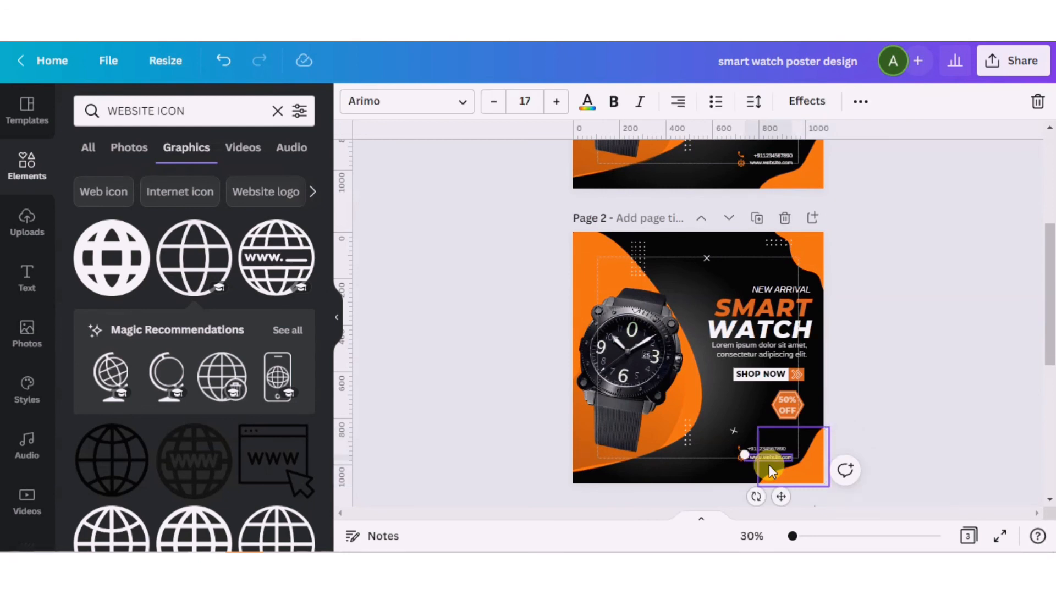
pyautogui.click(869, 415)
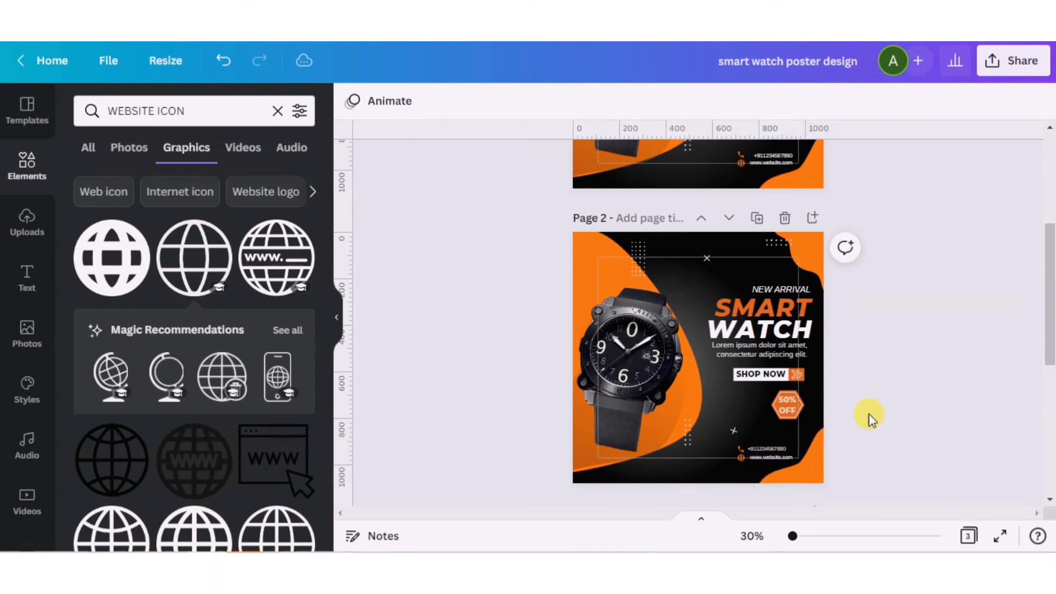
# - Raise the transparency value of page 2's phone number text so it looks as bright as the website text
pyautogui.click(774, 448)
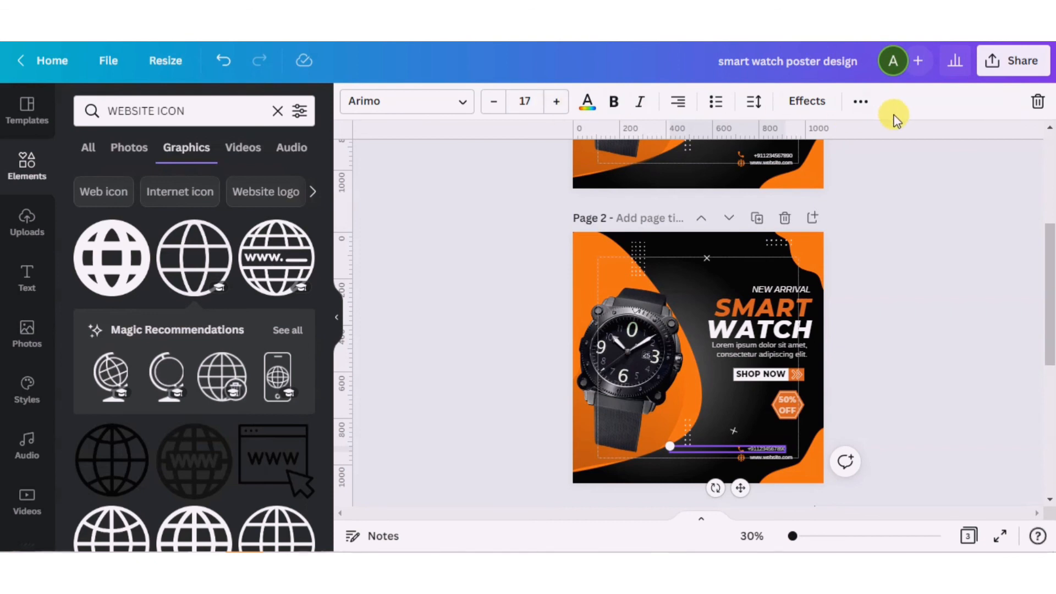
pyautogui.click(860, 103)
pyautogui.click(763, 138)
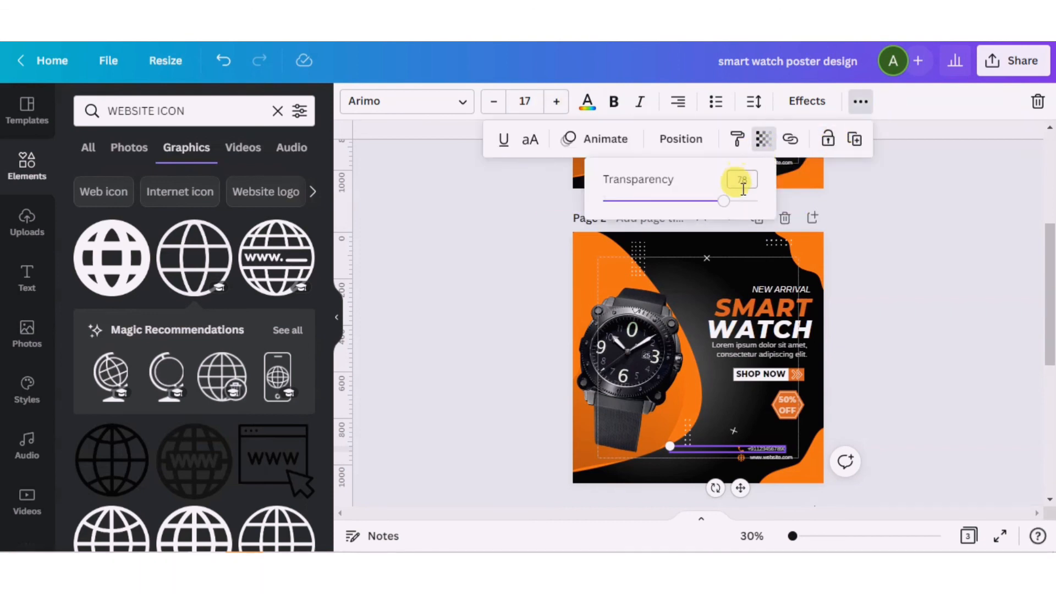
pyautogui.click(915, 306)
pyautogui.click(922, 311)
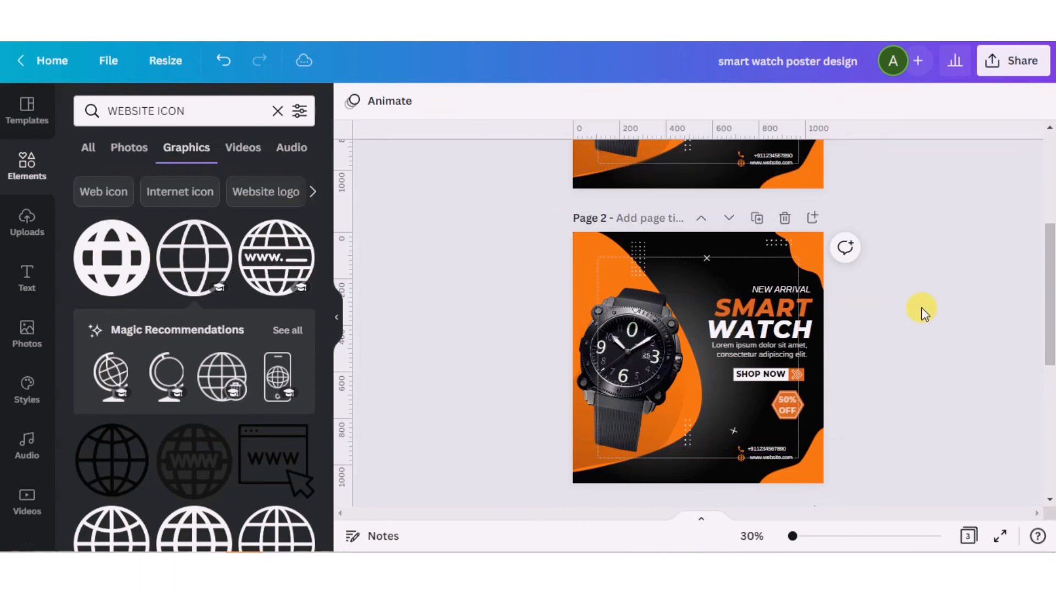
# - Nudge page 2's phone number text slightly down, closer to the website text
pyautogui.click(771, 457)
pyautogui.click(770, 452)
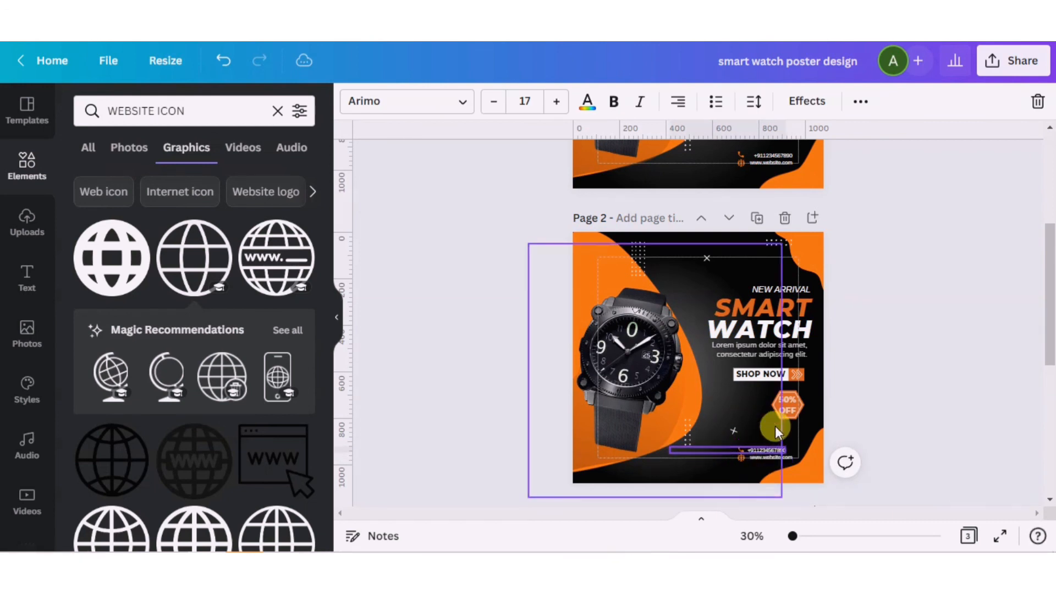
pyautogui.click(897, 402)
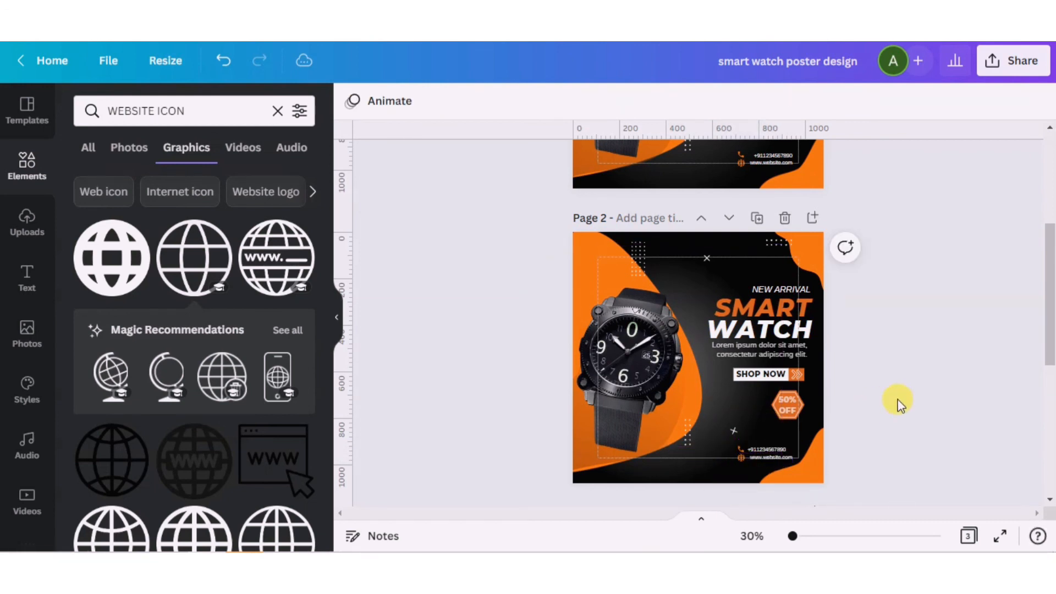
pyautogui.moveTo(1047, 325); pyautogui.dragTo(1050, 355)
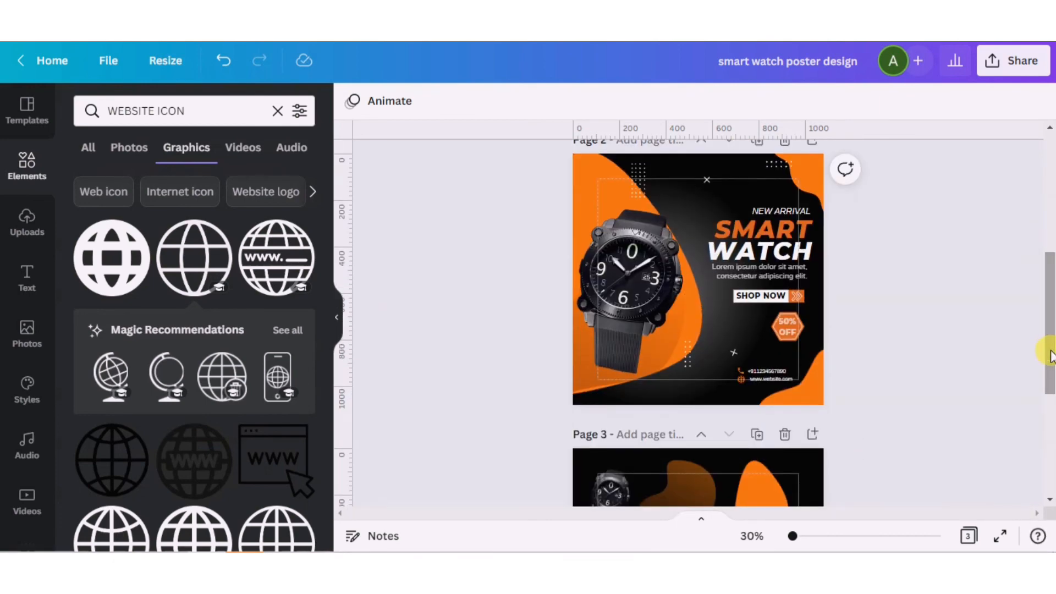